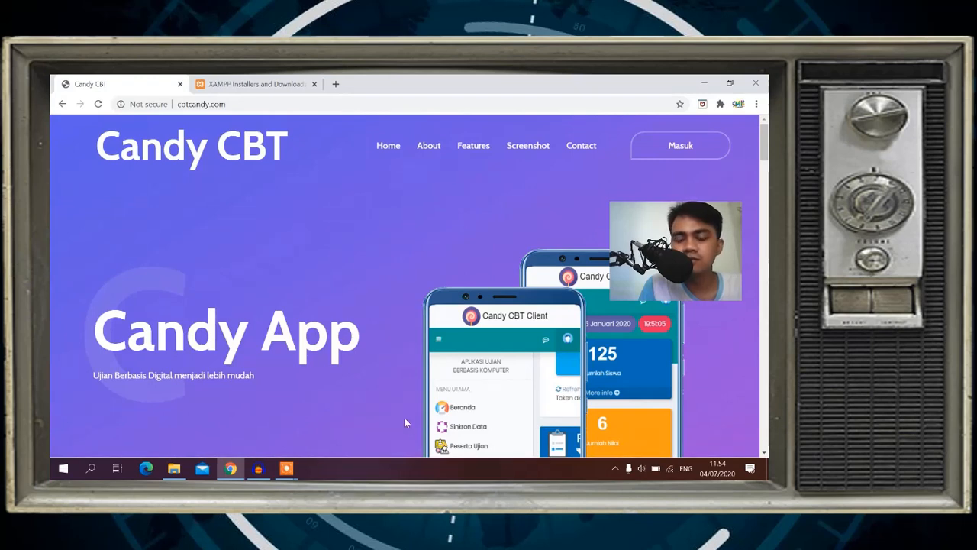
Google 'LARAGON' in a new tab, then go back to the XAMPP apachefriends.org tab.
left_click(252, 87)
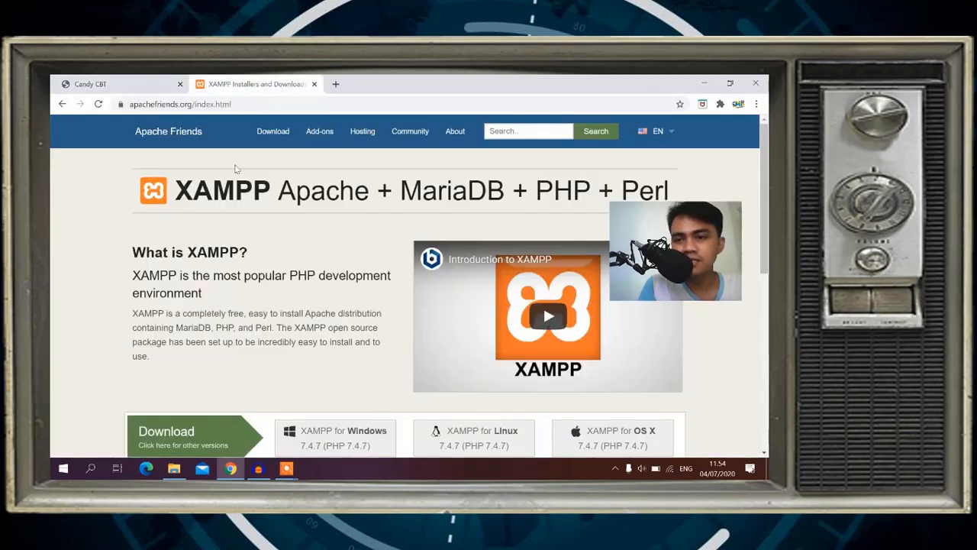
left_click(336, 85)
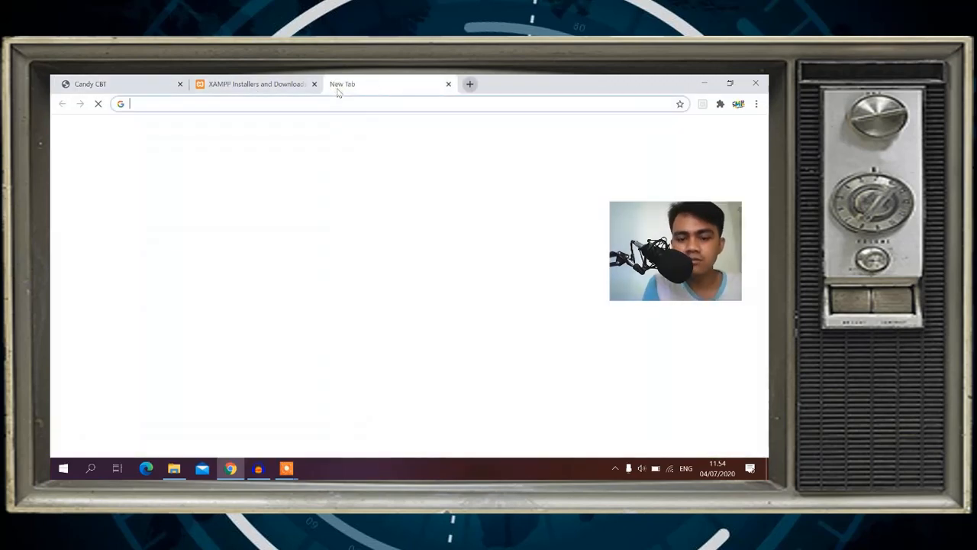
type("LARAGON")
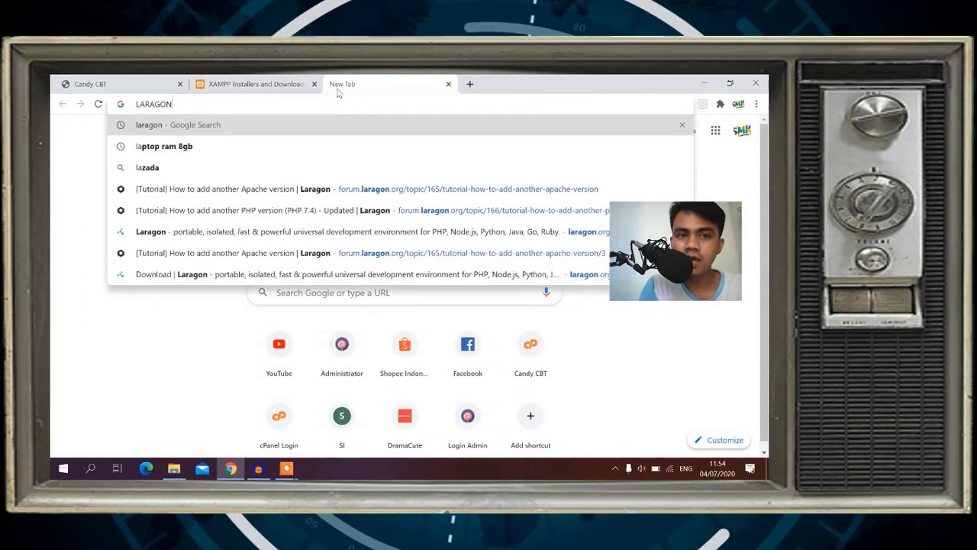
key("Return")
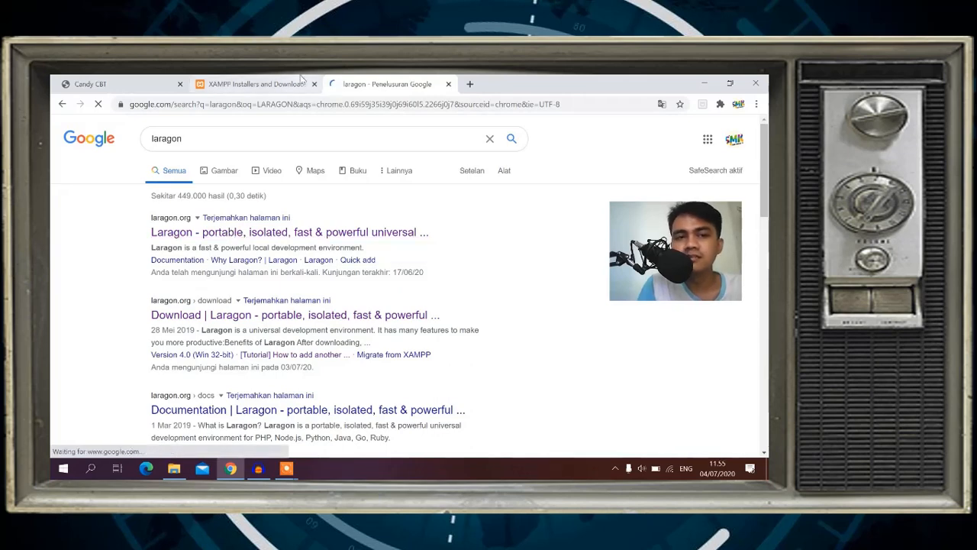
left_click(215, 81)
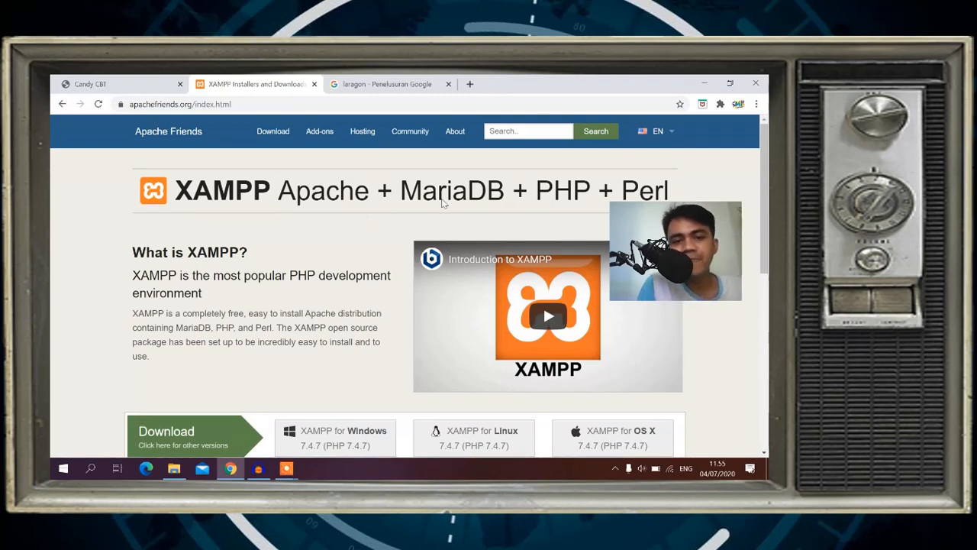
Open XAMPP's 'other versions' download page, scroll its Windows table, then switch to the CBTCANDY folder.
scroll(275, 294, "down", 1)
scroll(275, 295, "down", 1)
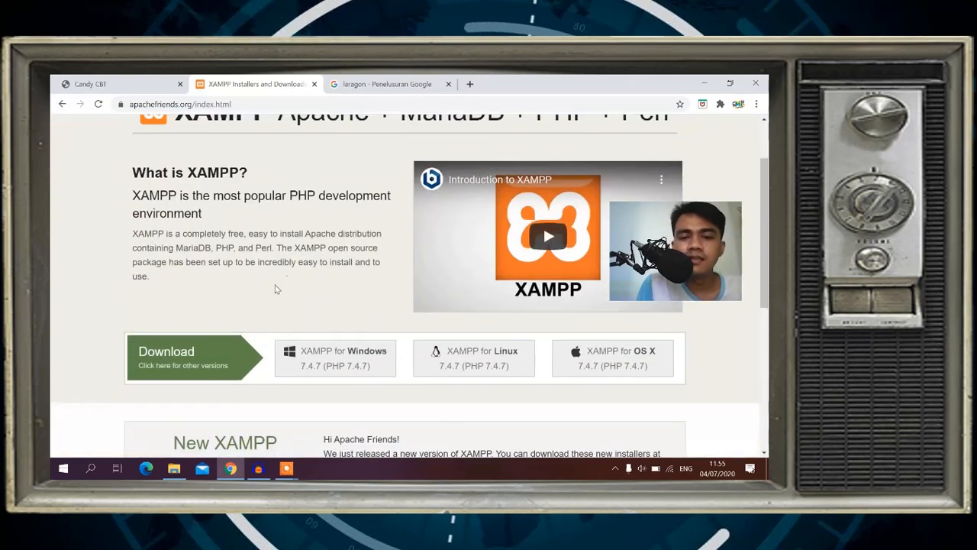
scroll(283, 273, "down", 3)
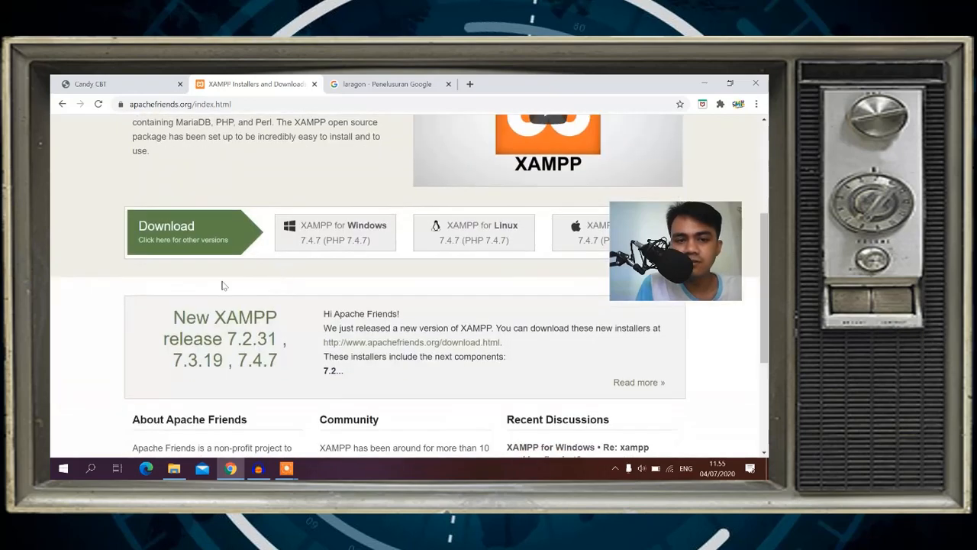
scroll(223, 284, "up", 3)
scroll(272, 222, "down", 1)
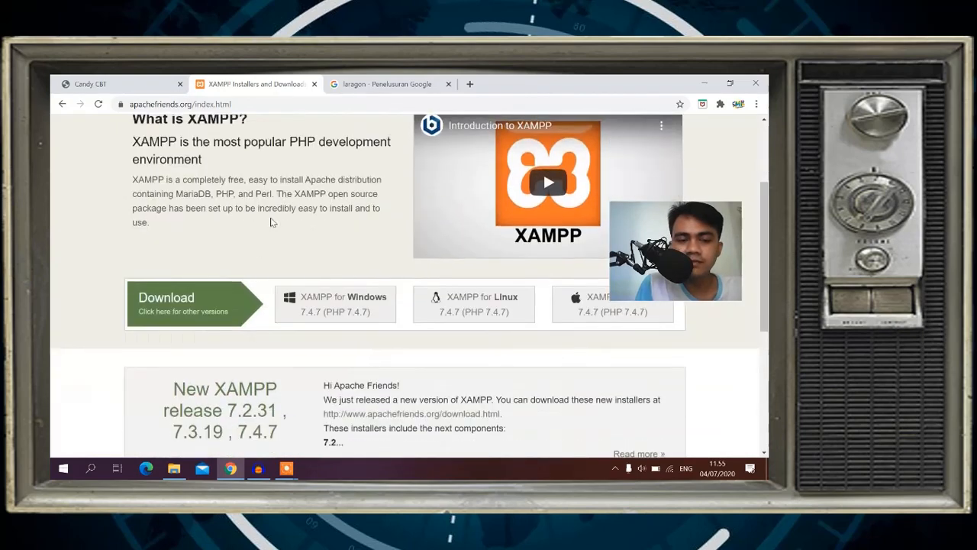
left_click(196, 316)
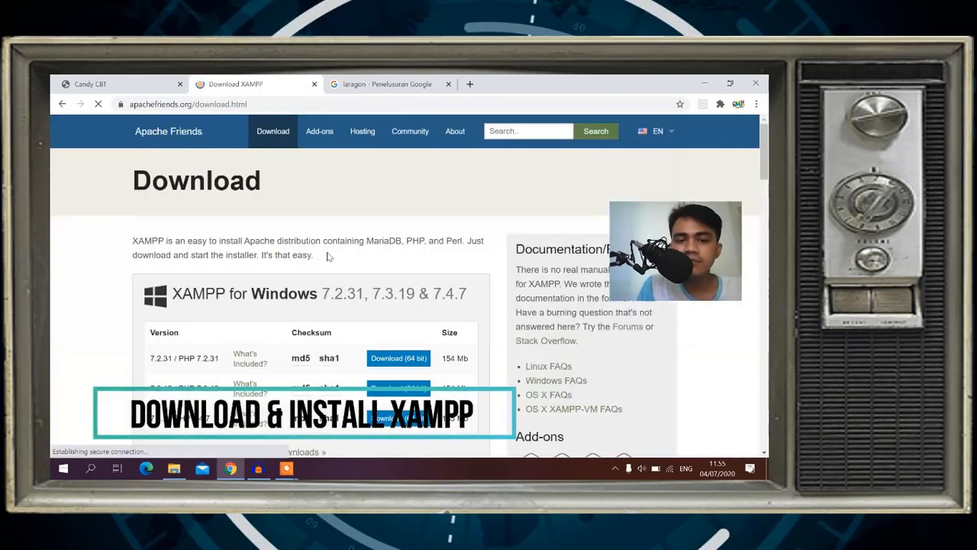
scroll(241, 271, "down", 2)
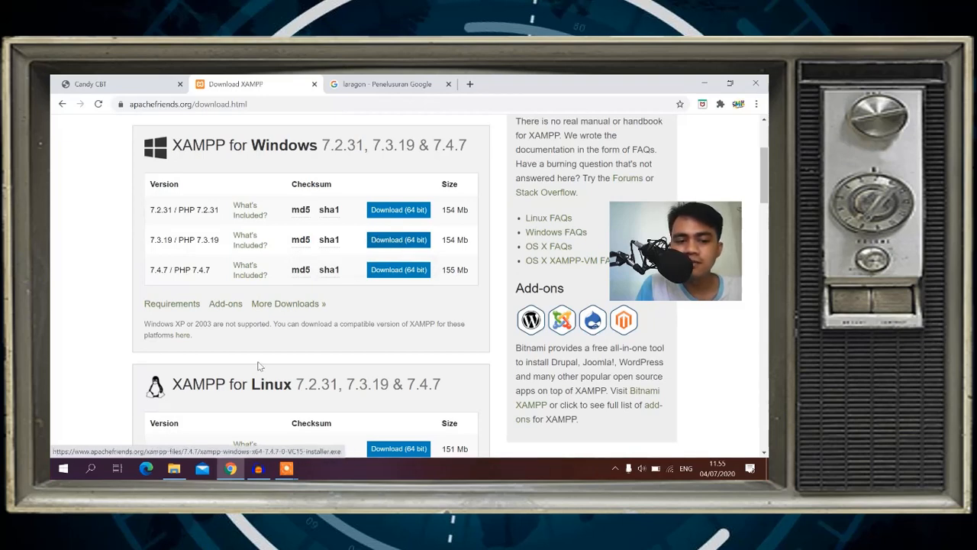
left_click(174, 468)
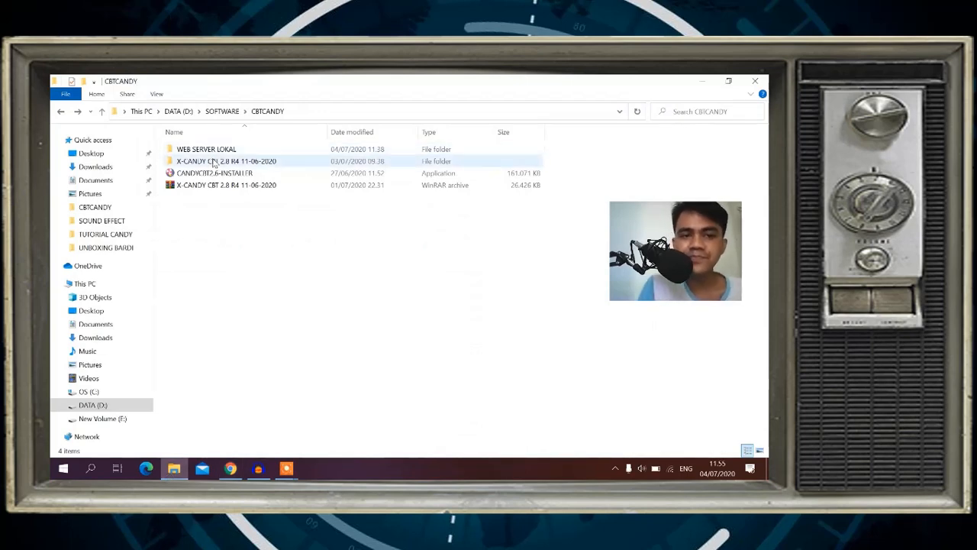
Run xampp-windows-x64-7.3.19-0-VC15-installer from WEB SERVER LOKAL\XAMPP as administrator.
double_click(213, 152)
double_click(187, 162)
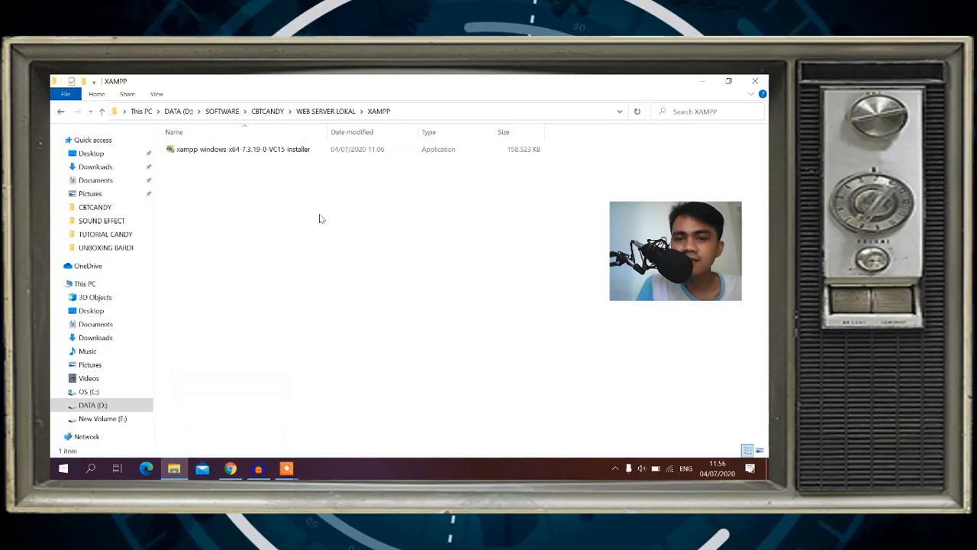
double_click(214, 156)
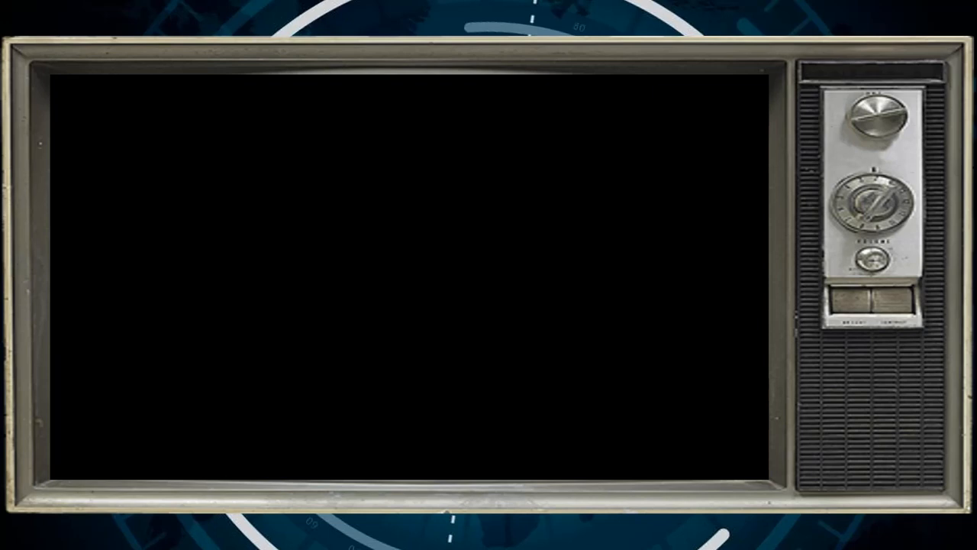
left_click(362, 350)
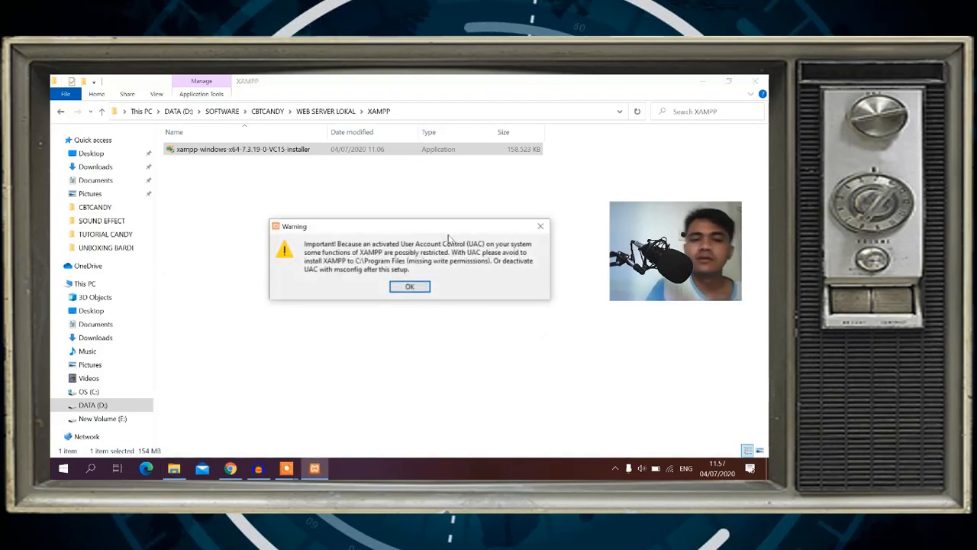
Install XAMPP to C:\xampp with default components and English language.
left_click(413, 287)
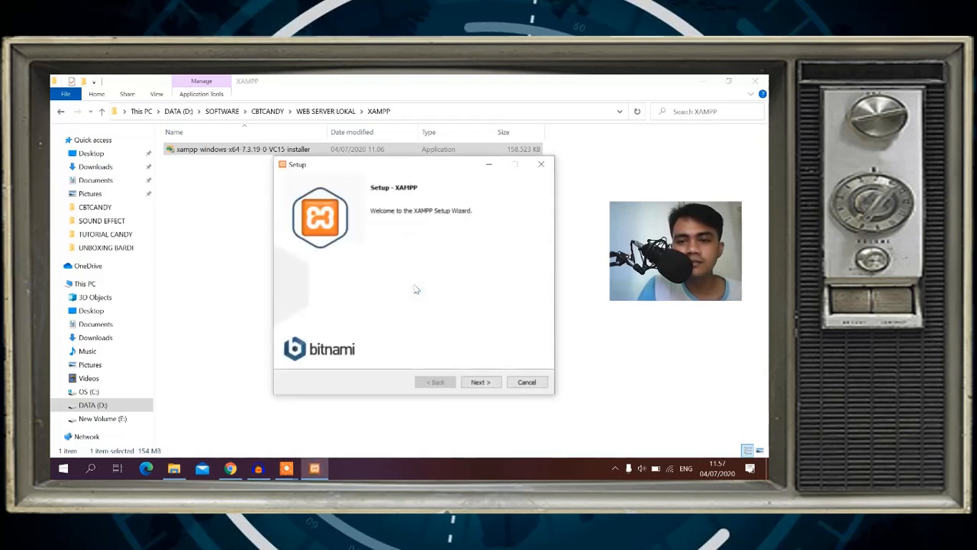
left_click(487, 384)
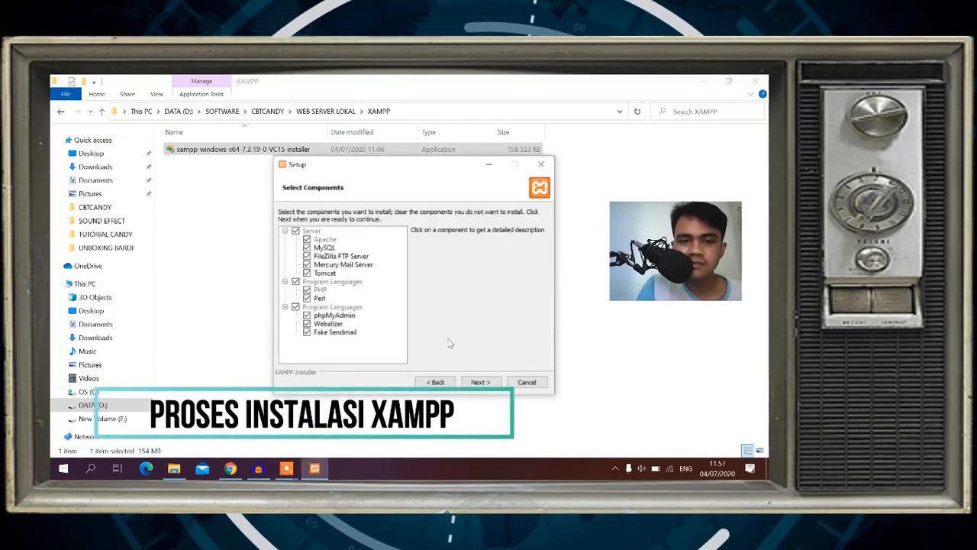
left_click(486, 384)
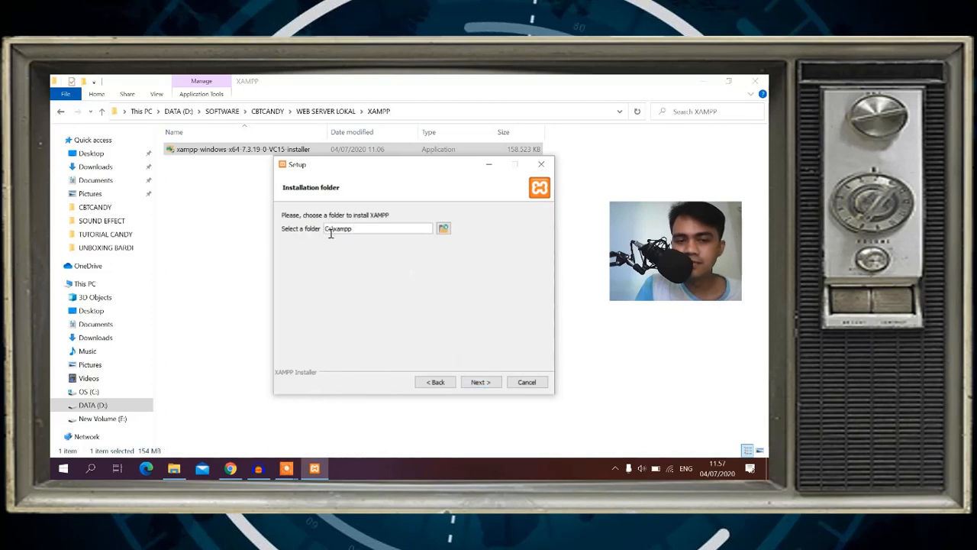
left_click(477, 384)
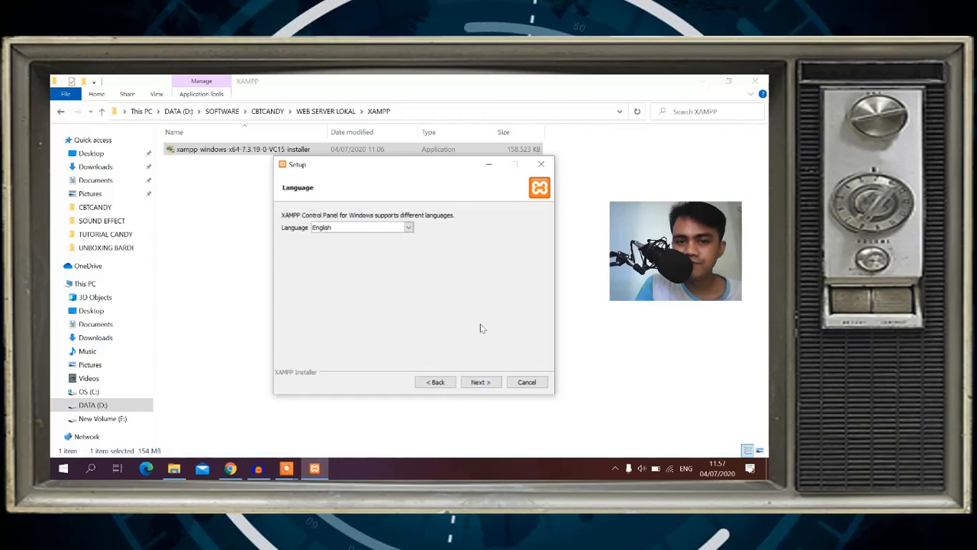
left_click(484, 383)
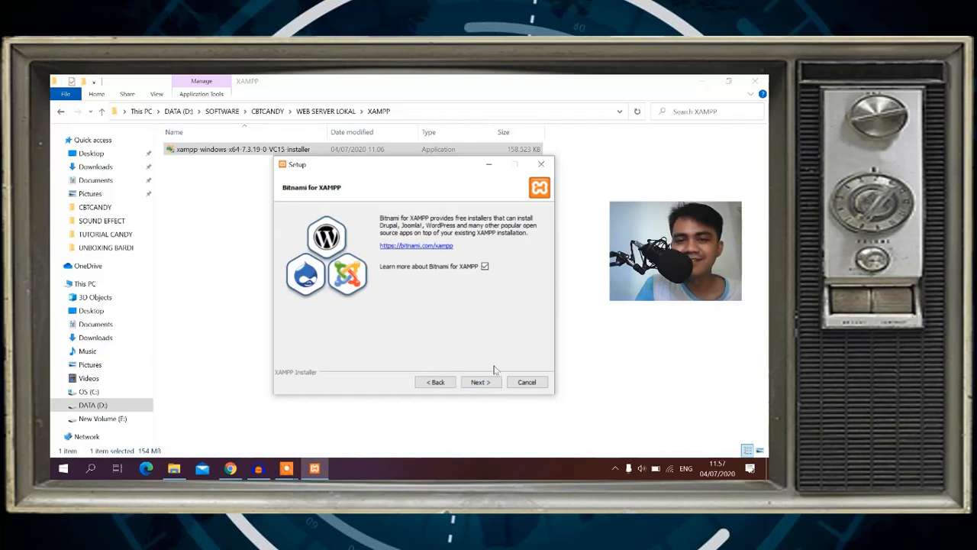
left_click(485, 381)
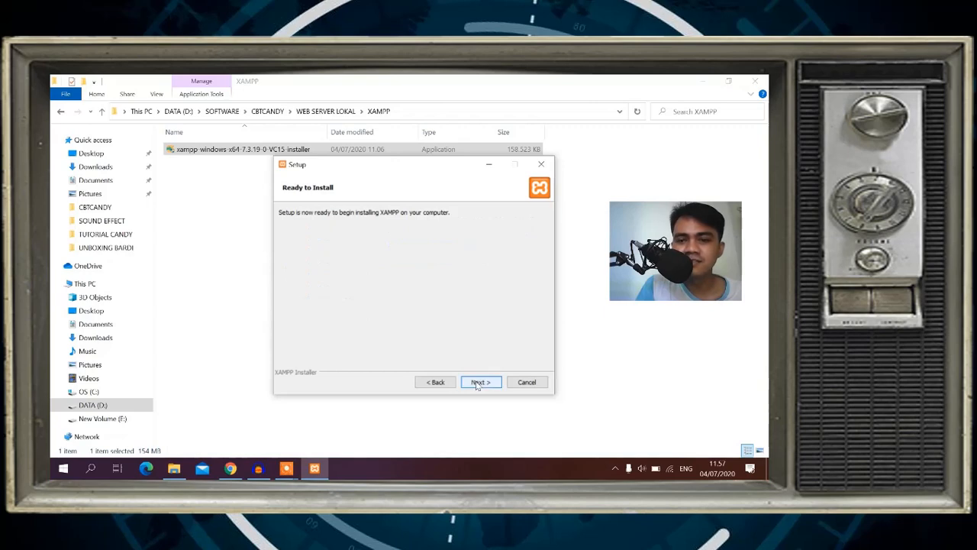
left_click(477, 381)
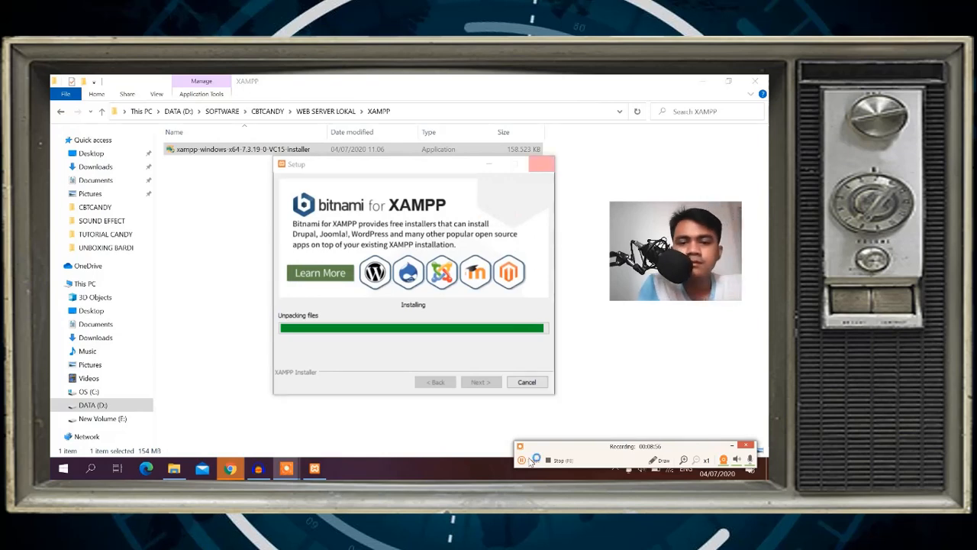
Allow Apache HTTP Server through the firewall, finish setup, and minimize the Control Panel.
left_click(530, 460)
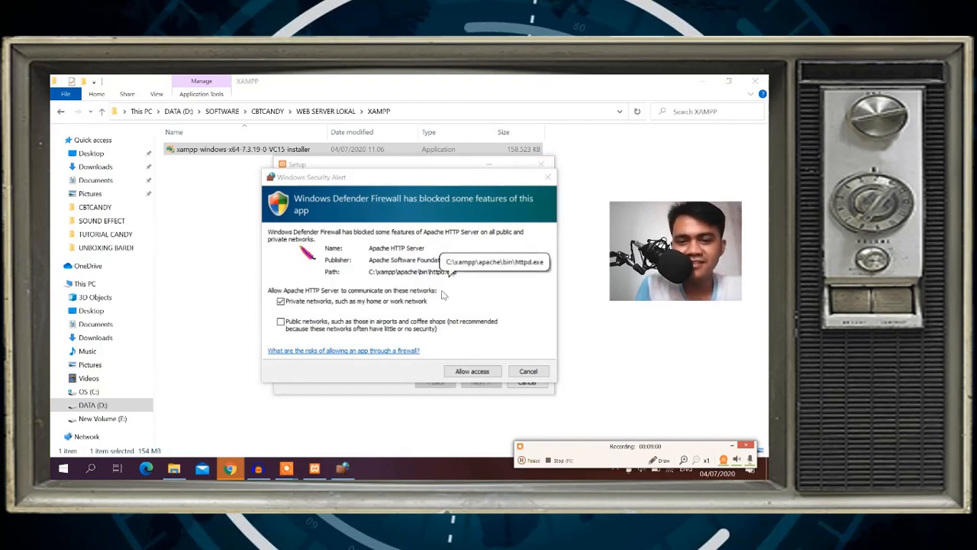
left_click(469, 372)
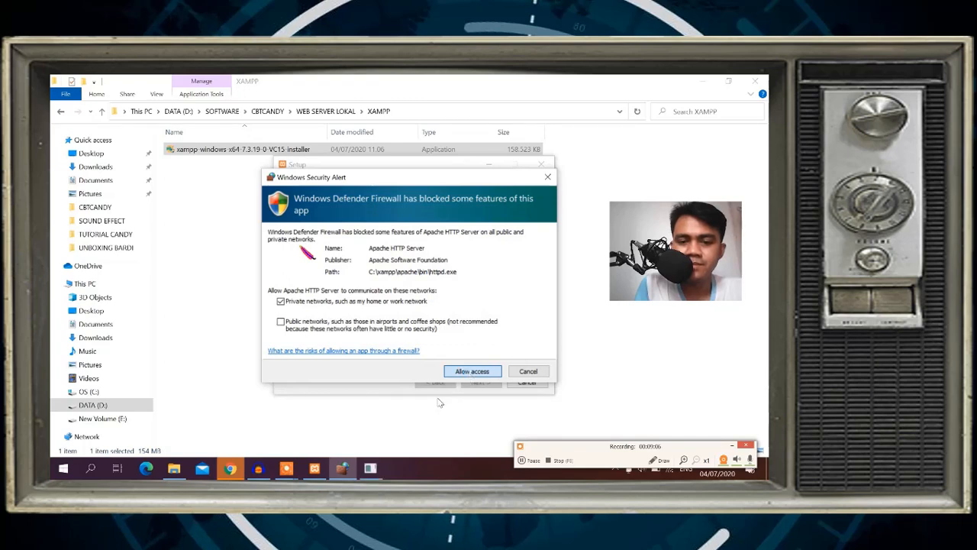
left_click(473, 371)
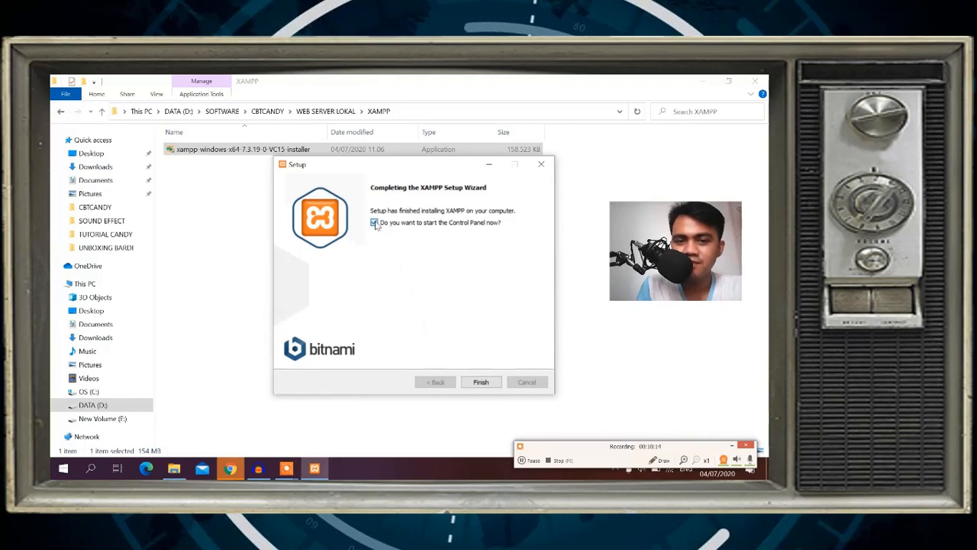
left_click(481, 382)
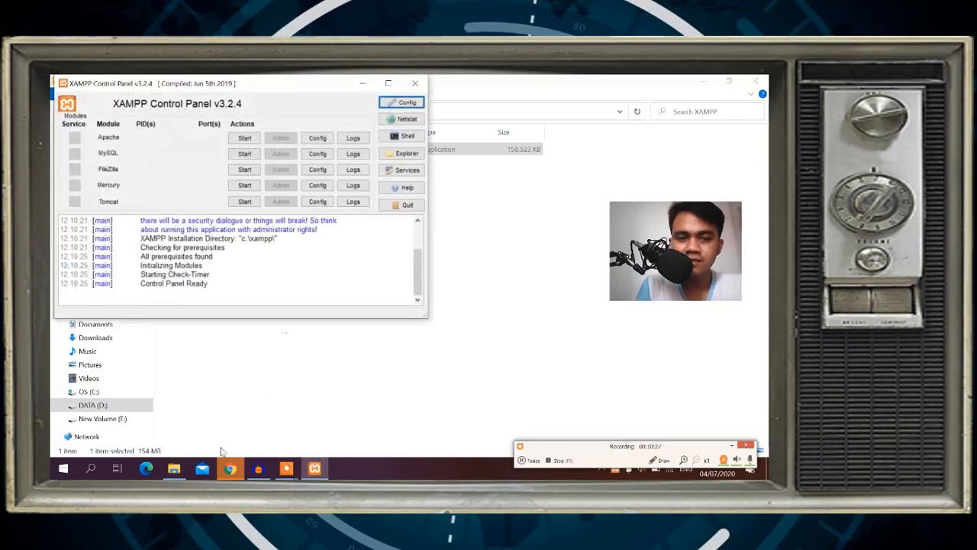
left_click(363, 83)
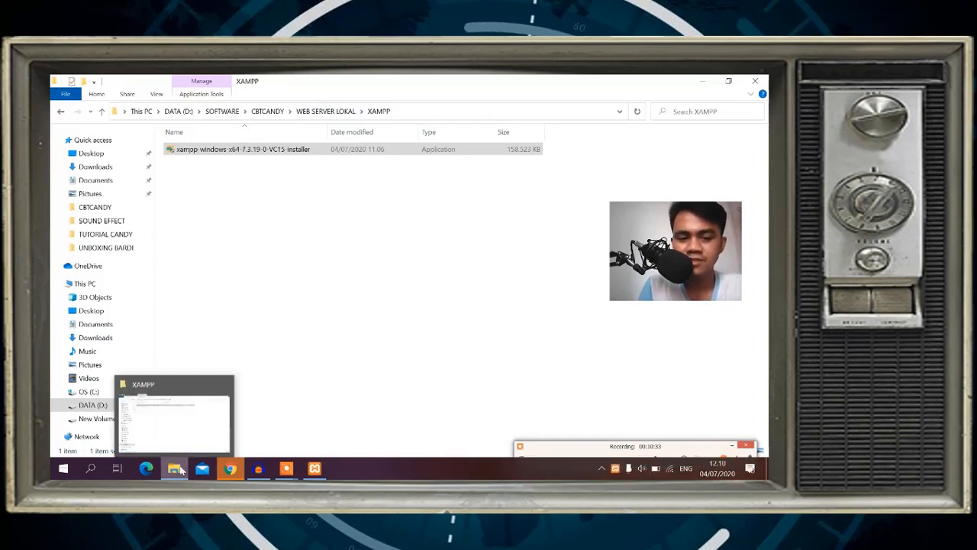
Open the Candy School login page via Masuk on the Candy CBT site, then return to the XAMPP folder.
mouse_move(261, 469)
left_click(230, 468)
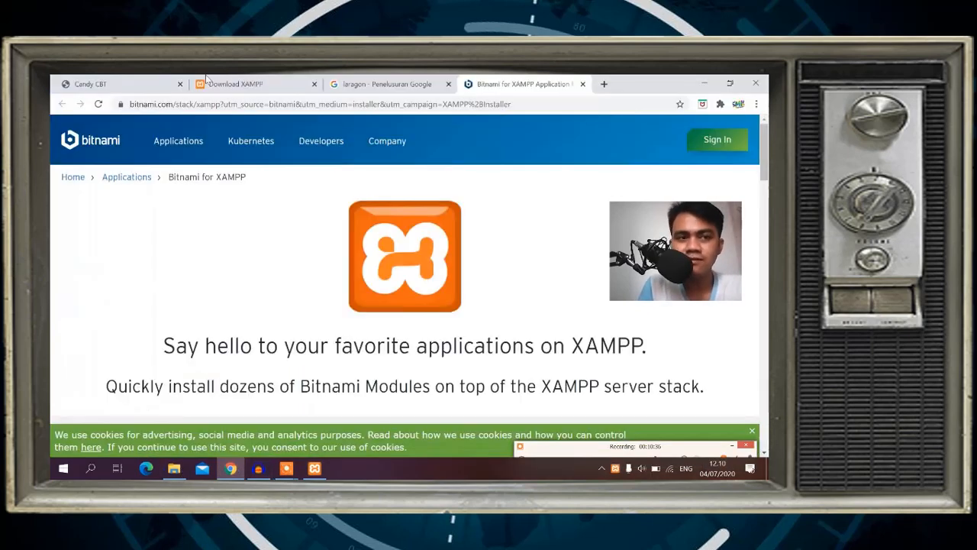
left_click(137, 80)
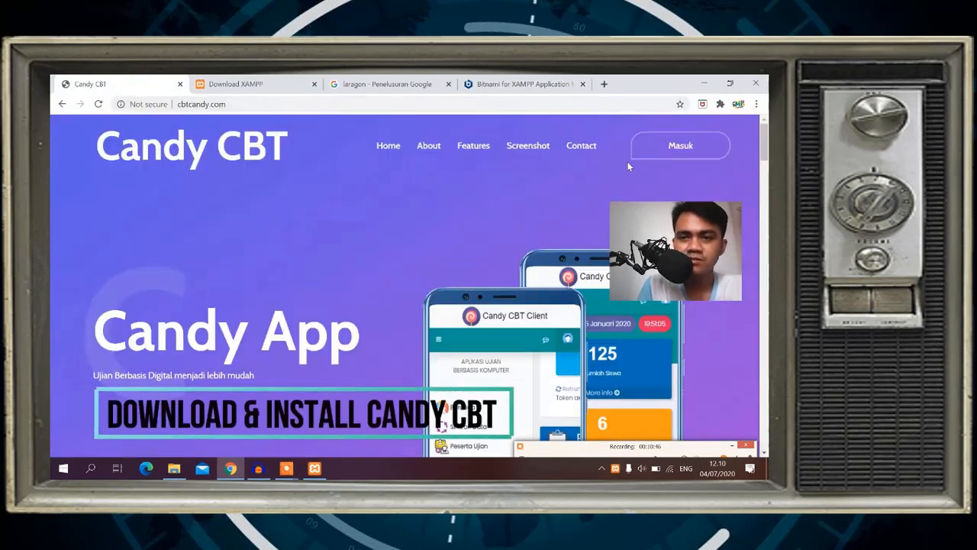
left_click(681, 147)
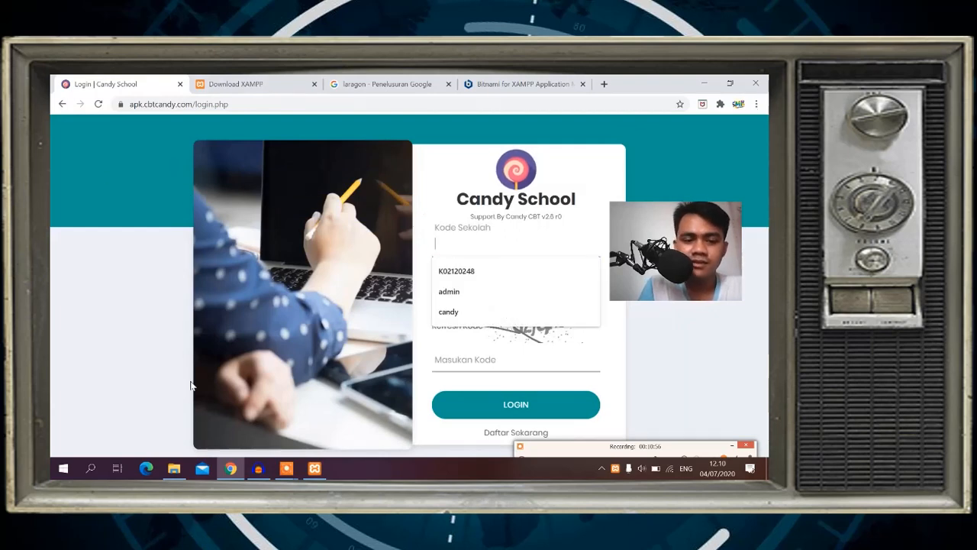
left_click(176, 469)
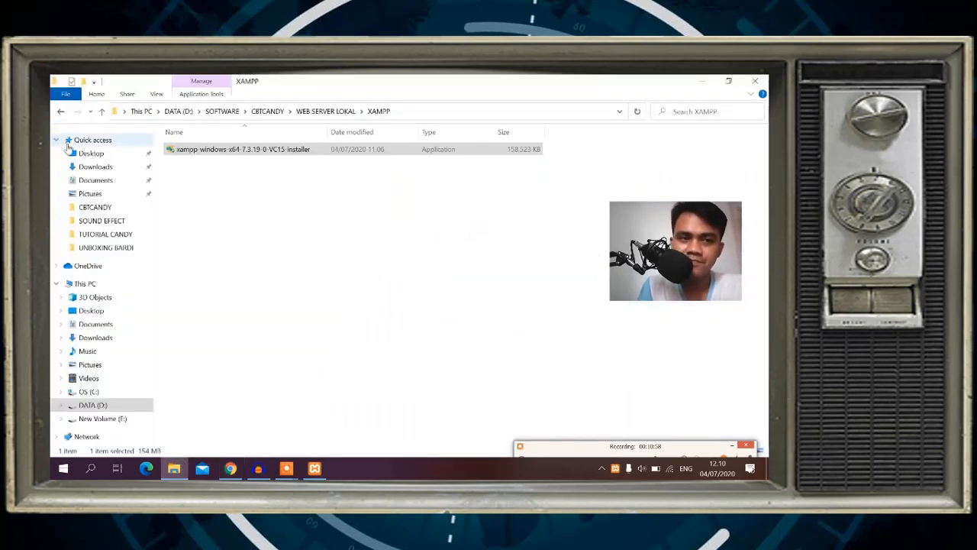
Select the X-CANDY archive in CBTCANDY and browse to C:\xampp\htdocs and back.
left_click(61, 112)
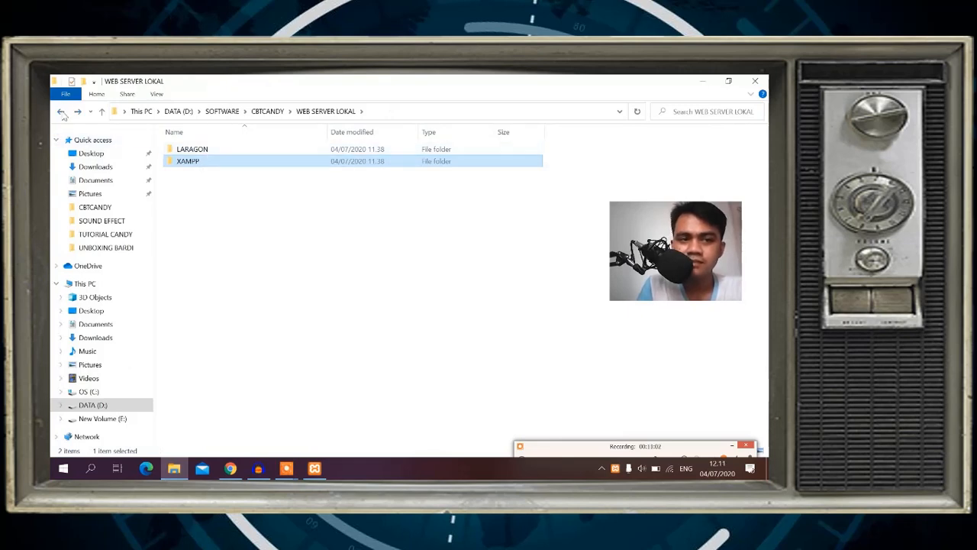
left_click(61, 112)
left_click(221, 185)
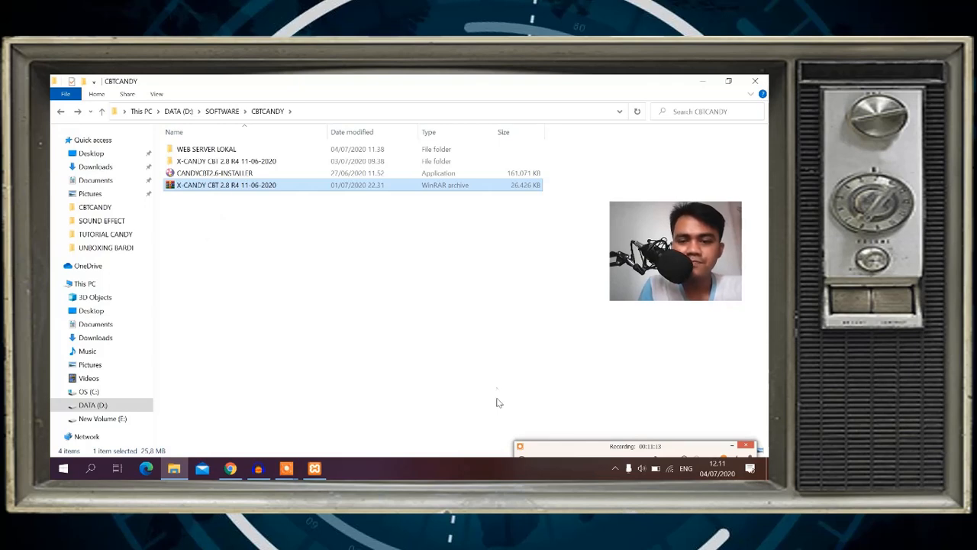
left_click(733, 446)
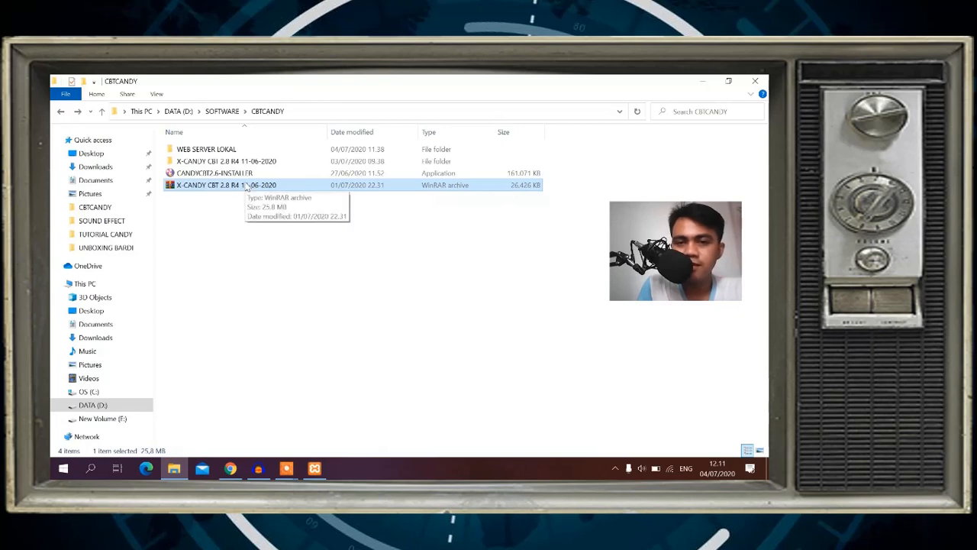
key("alt+Tab")
key("alt+Tab")
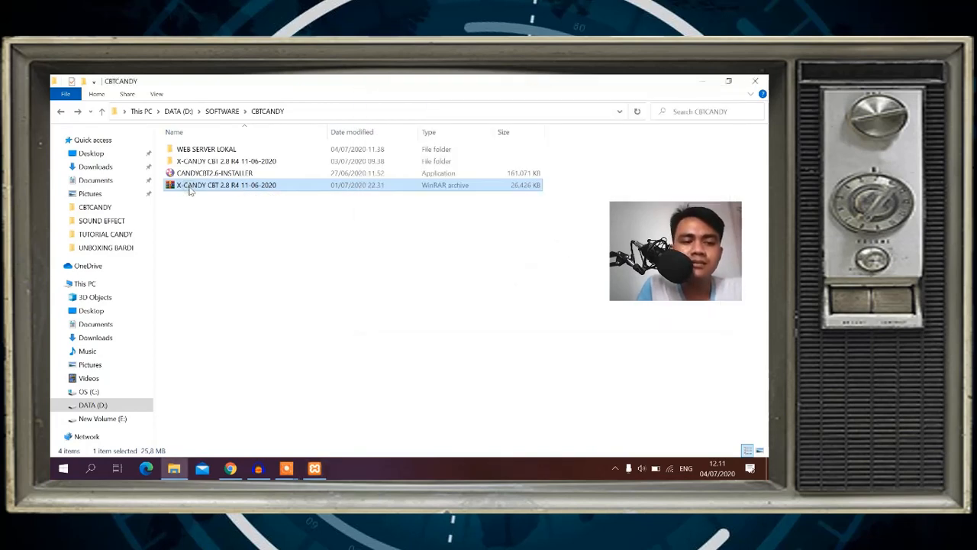
left_click(89, 391)
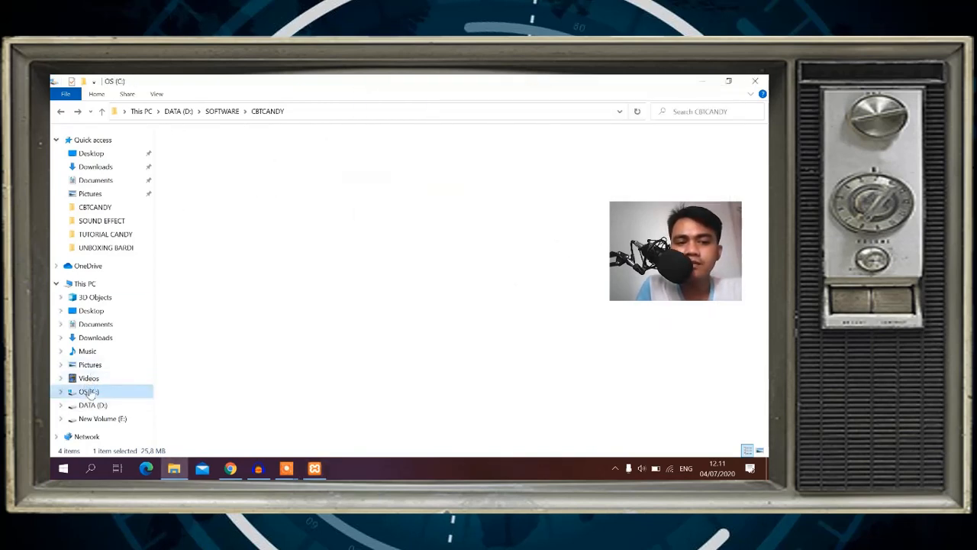
double_click(189, 210)
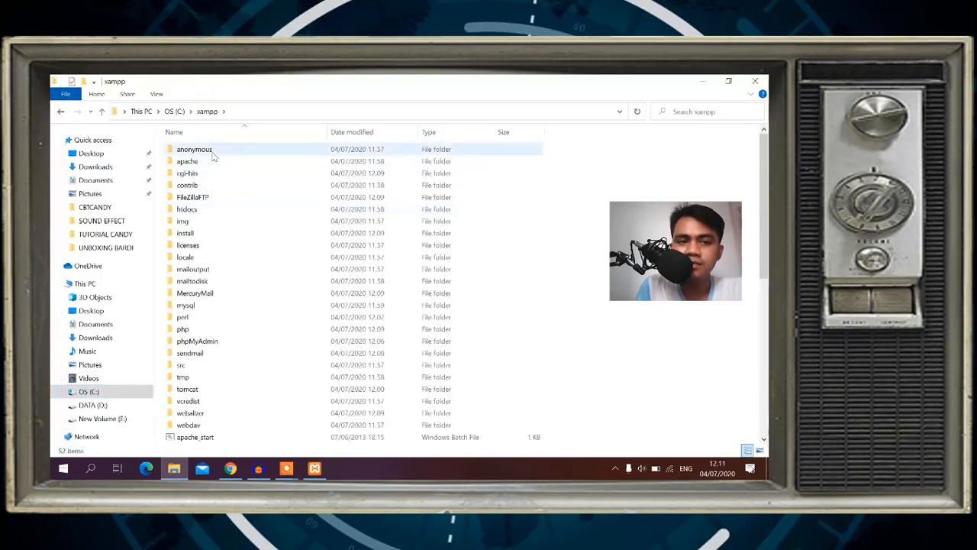
left_click(185, 211)
double_click(185, 211)
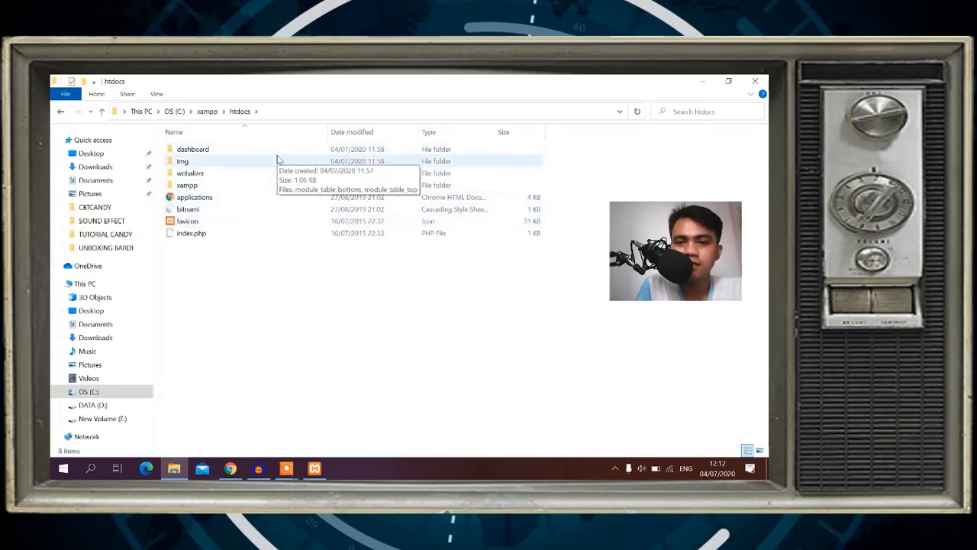
left_click(58, 113)
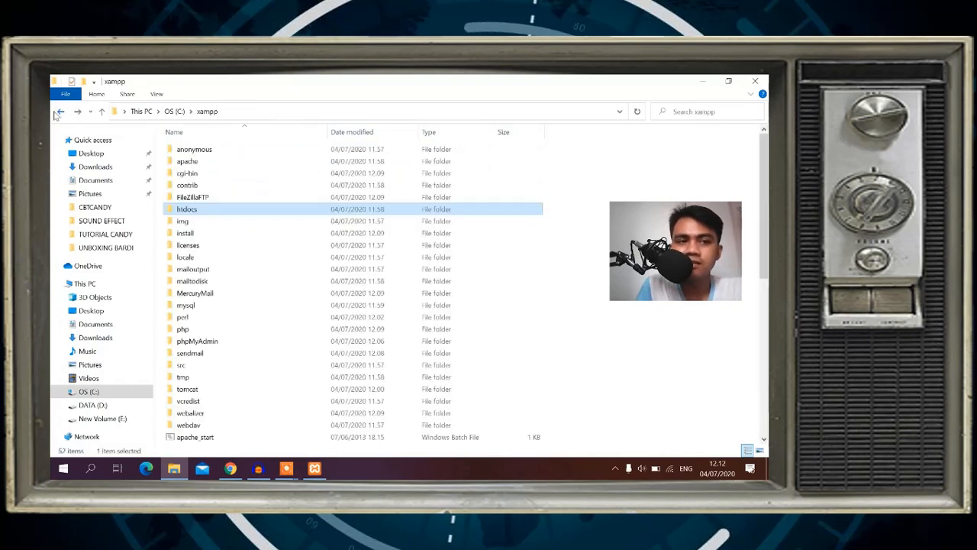
left_click(59, 112)
left_click(58, 112)
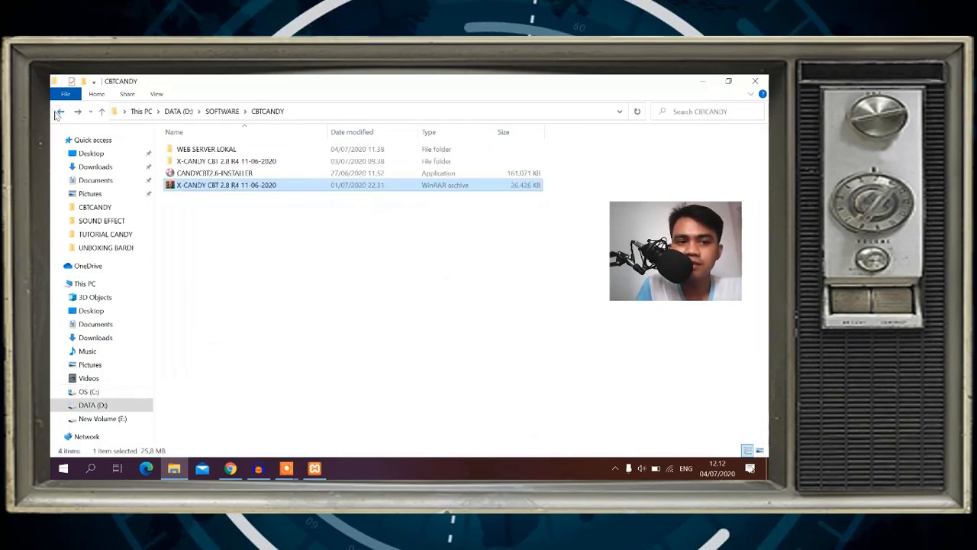
Copy the X-CANDY CBT 2.8 R4 11-06-2020 archive and paste it into C:\xampp\htdocs.
right_click(277, 188)
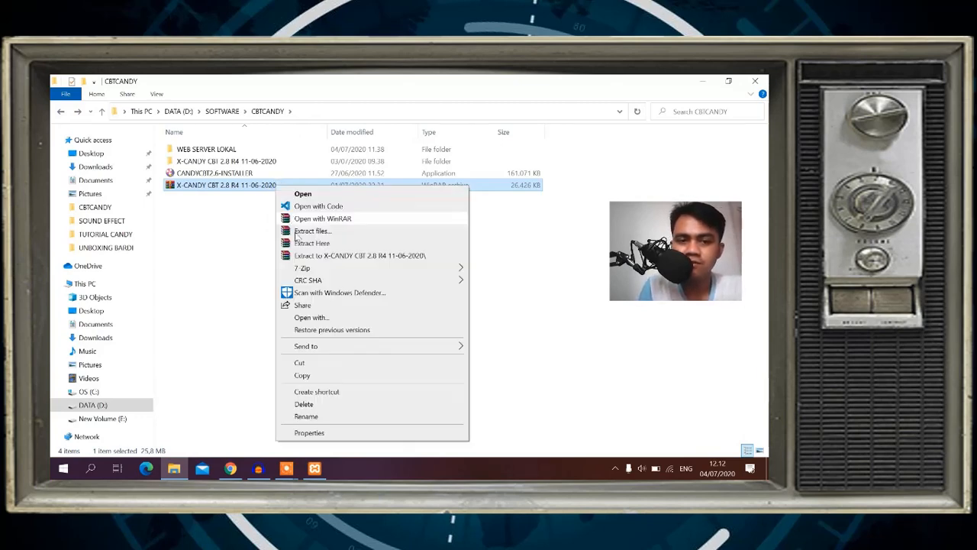
left_click(308, 377)
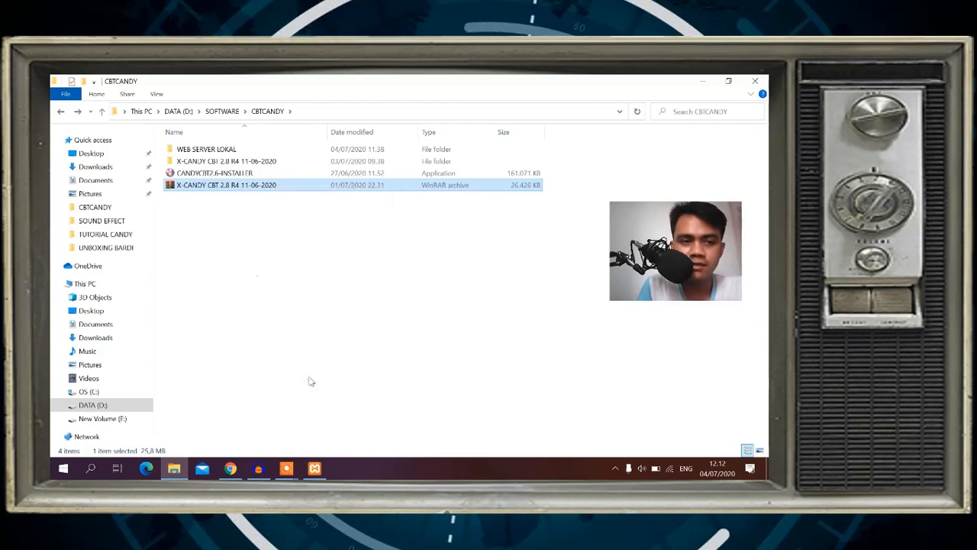
left_click(89, 394)
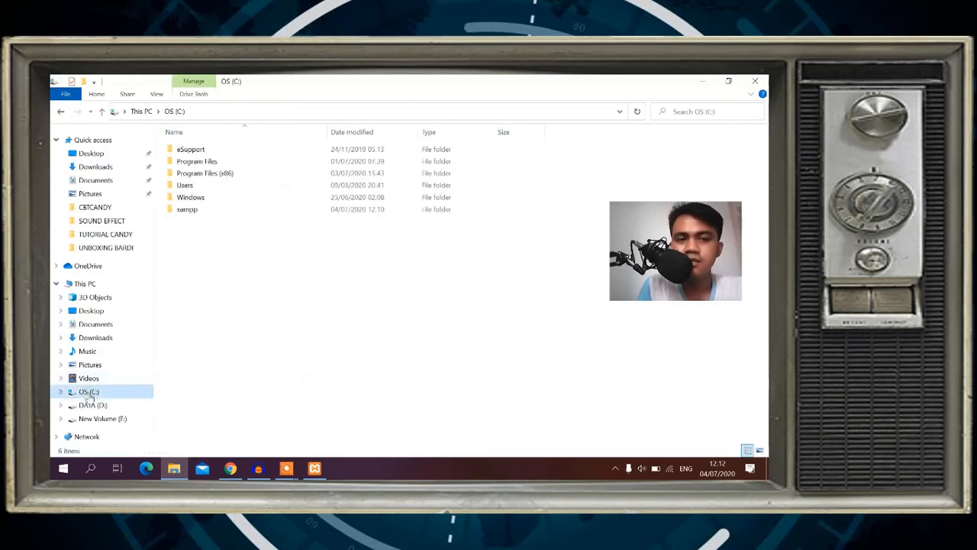
left_click(184, 213)
double_click(183, 213)
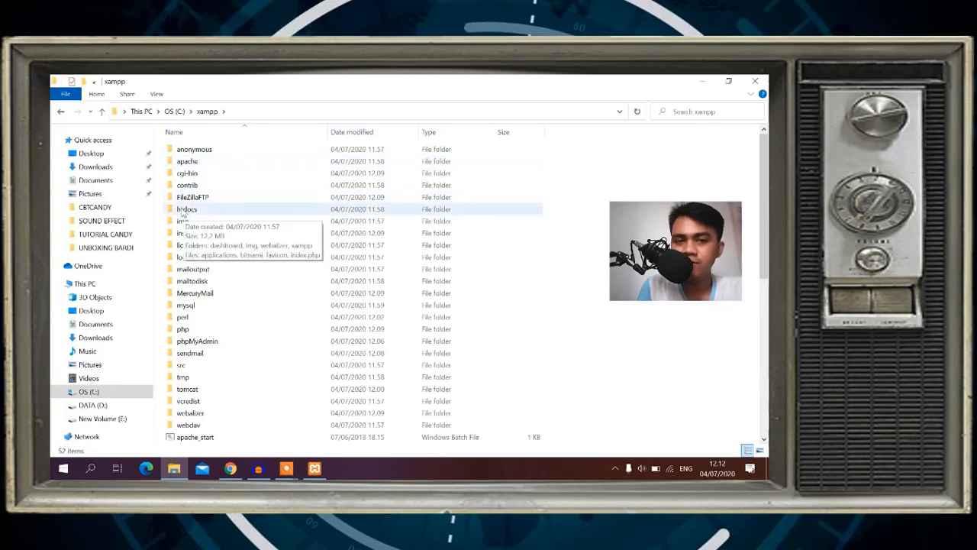
double_click(183, 210)
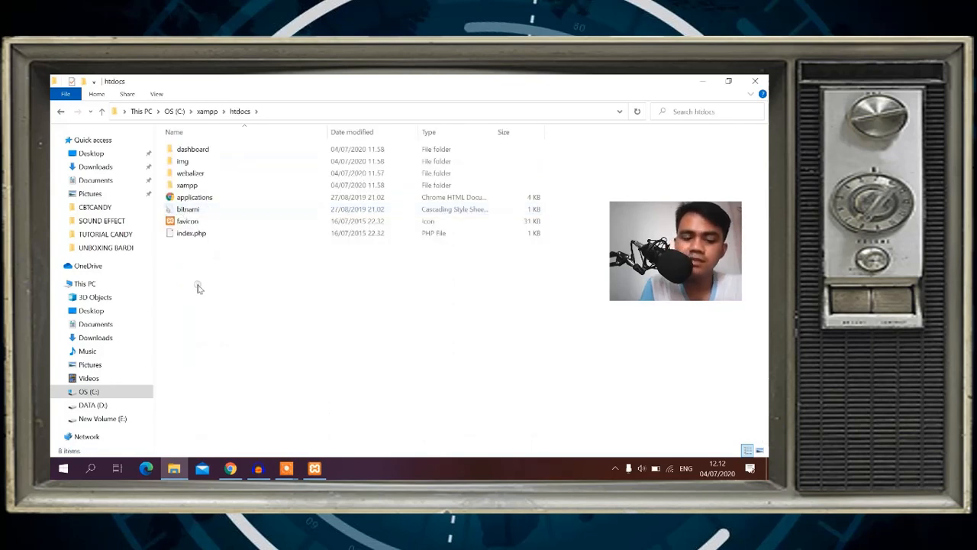
right_click(197, 285)
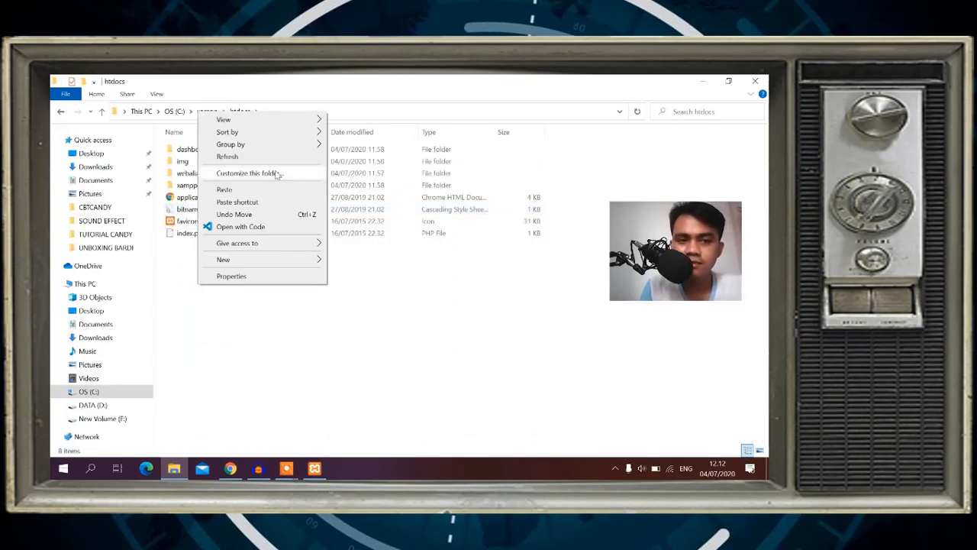
left_click(253, 190)
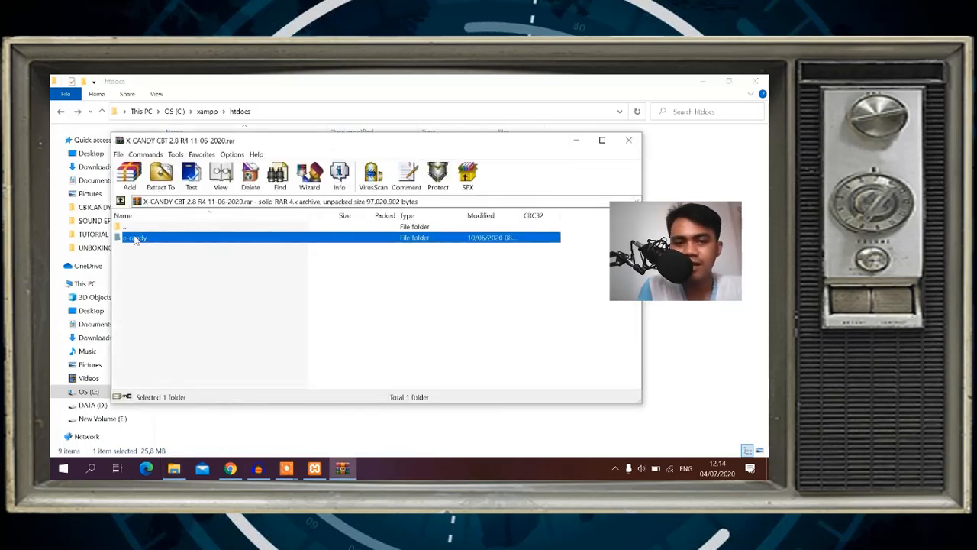
Extract the archive into C:\xampp\htdocs\X-CANDY CBT 2.8 R4 11-06-2020, supplying the archive password.
left_click(161, 179)
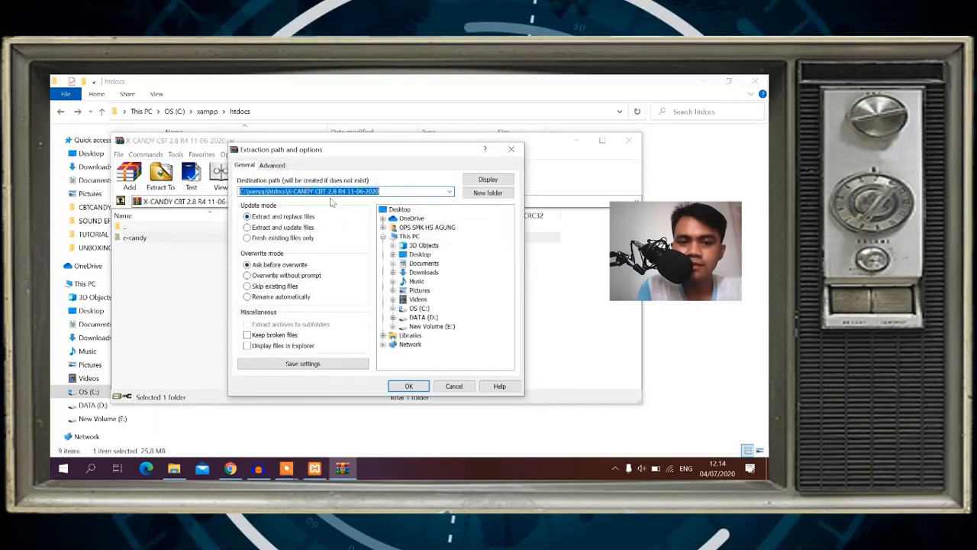
left_click(407, 387)
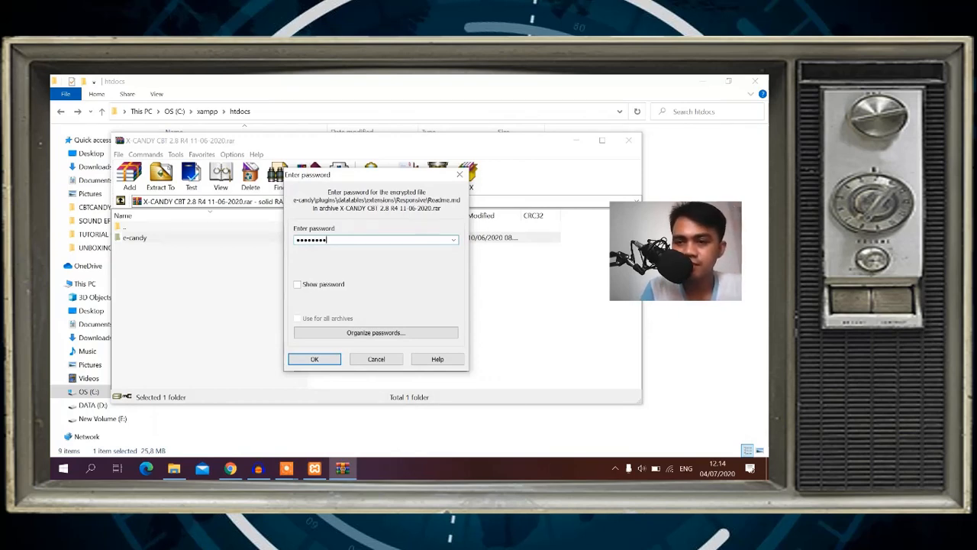
left_click(314, 359)
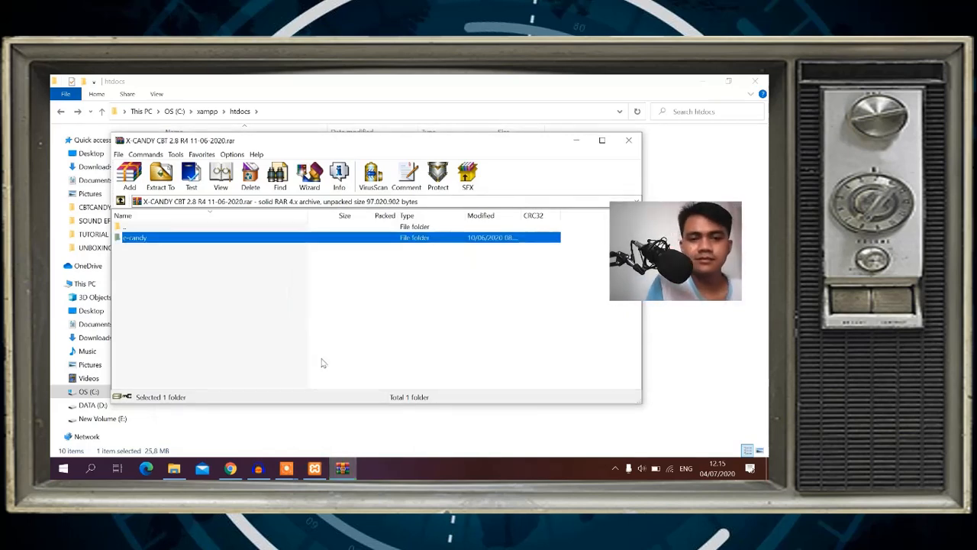
Close WinRAR and move the e-candy folder from the extracted X-CANDY folder up into htdocs.
left_click(630, 141)
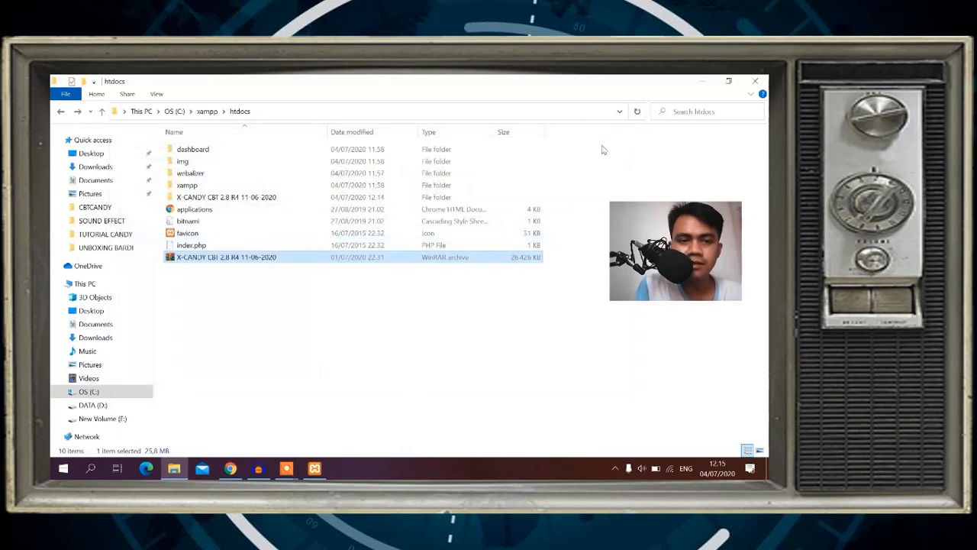
left_click(191, 197)
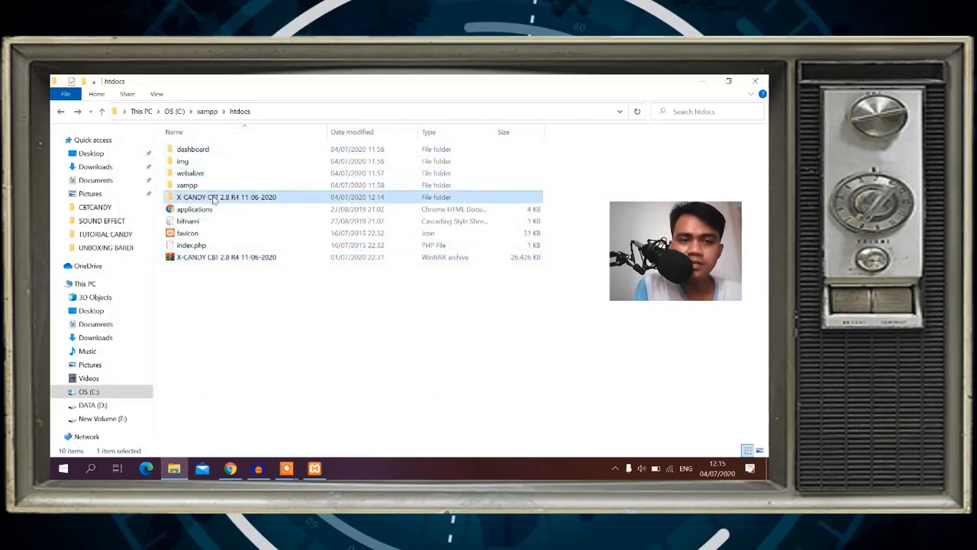
double_click(215, 200)
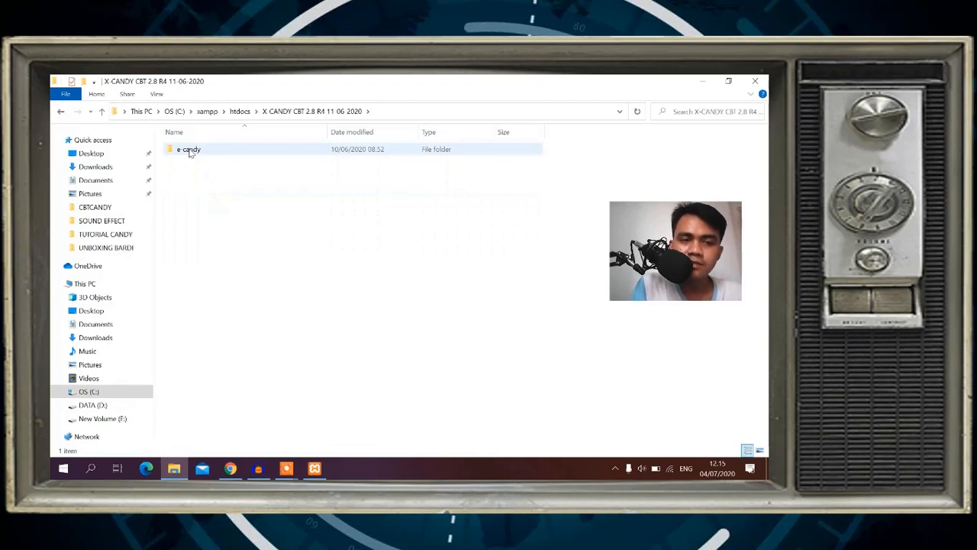
left_click(191, 152)
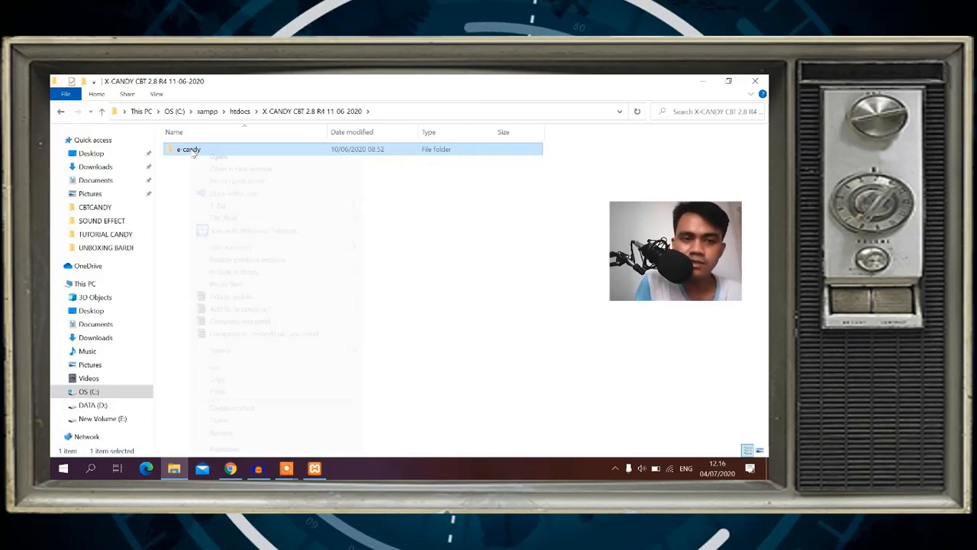
right_click(193, 152)
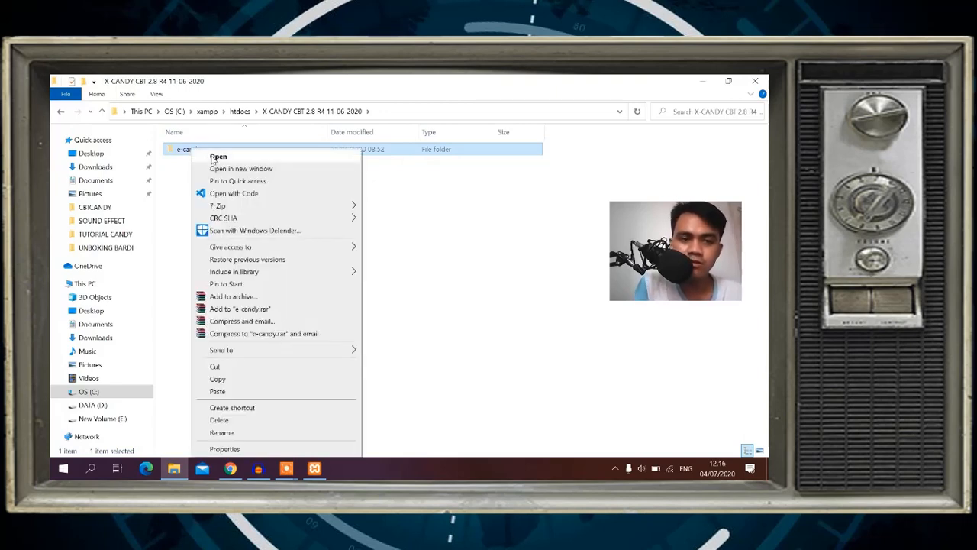
left_click(219, 366)
left_click(61, 113)
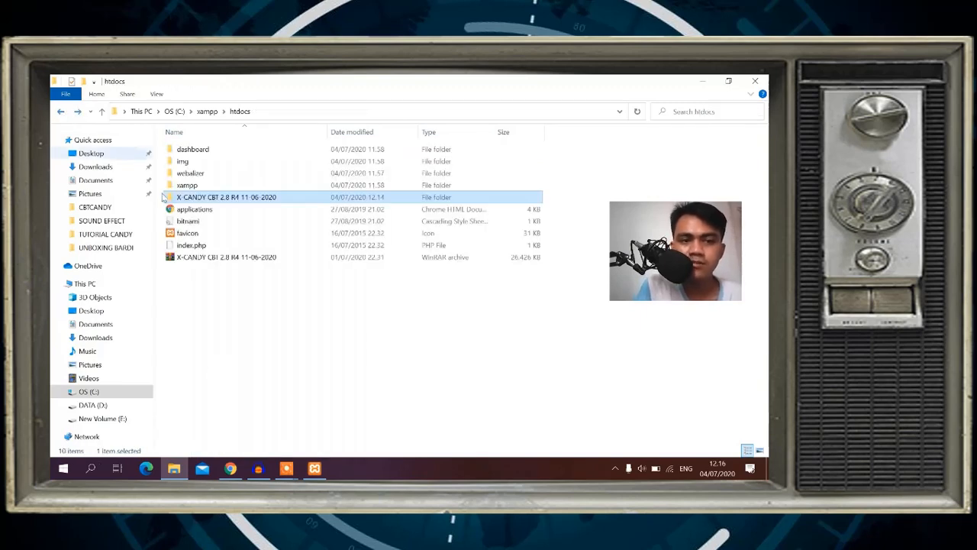
left_click(202, 303)
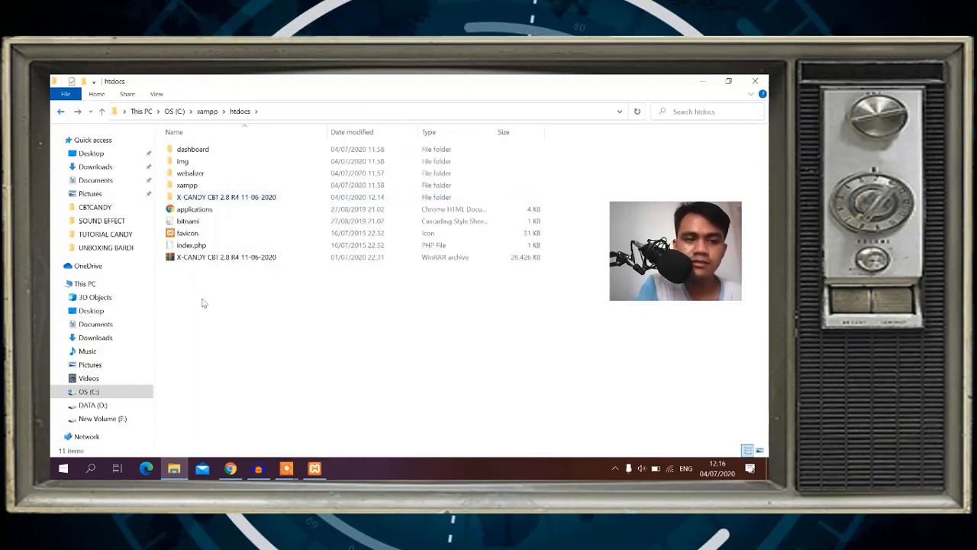
key("ctrl+v")
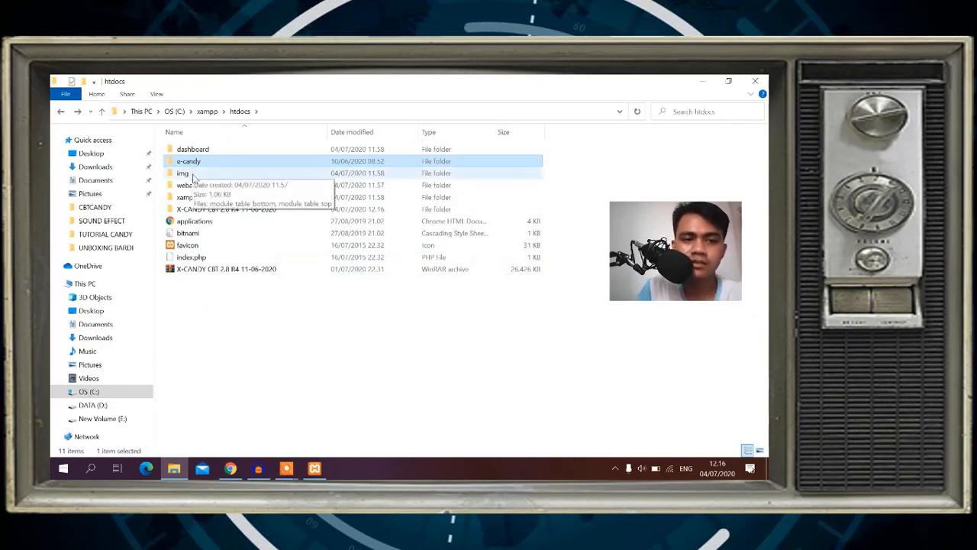
Delete all ten other items in htdocs, keeping e-candy, then bring back the XAMPP Control Panel.
left_click(194, 176)
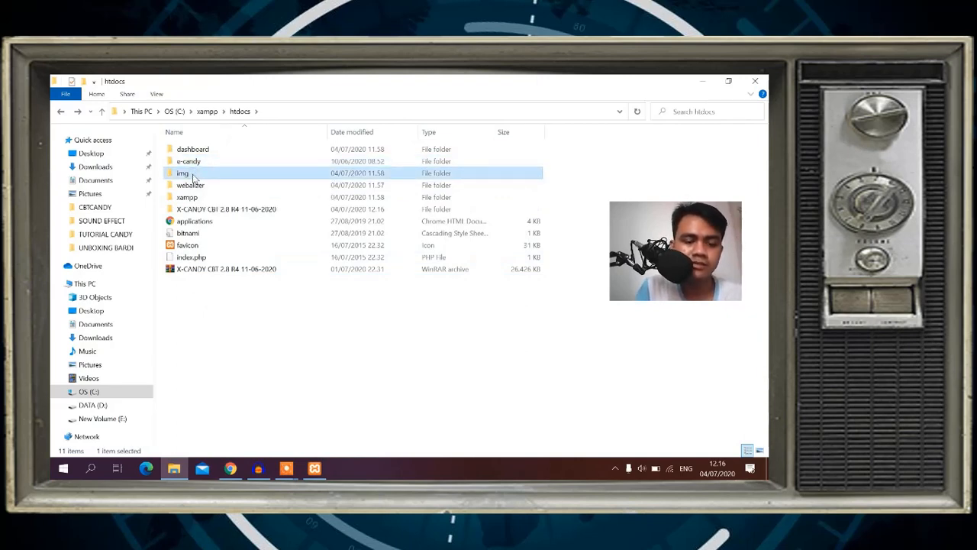
key("ctrl+a")
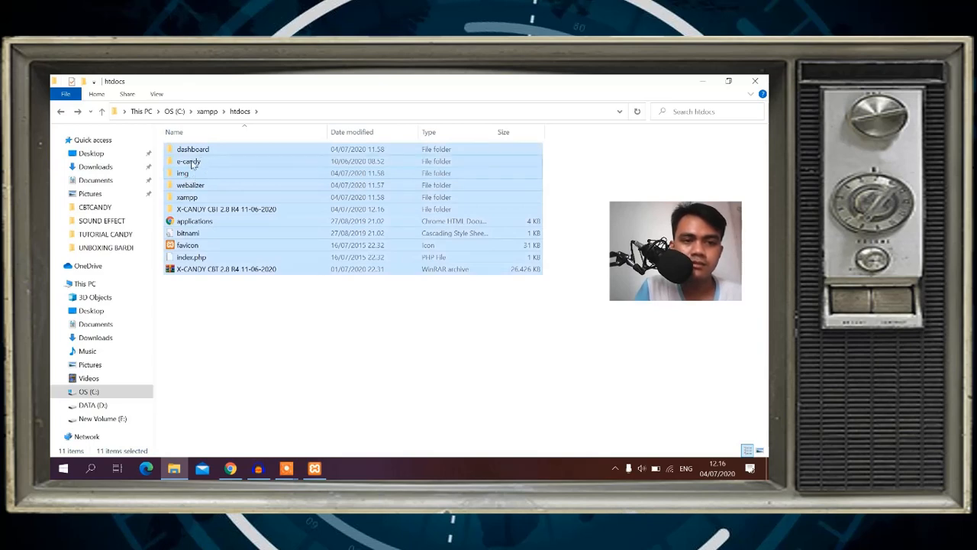
left_click(193, 162, "ctrl")
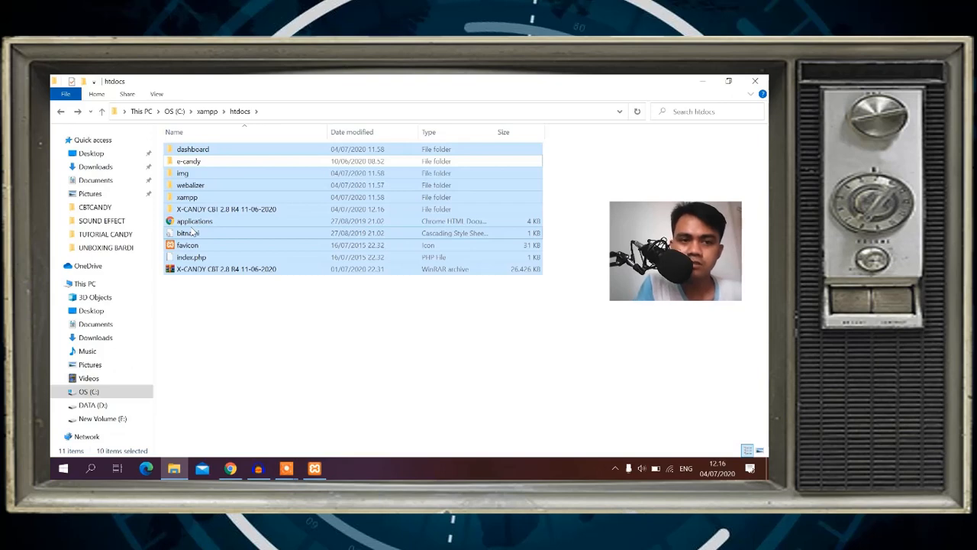
key("Delete")
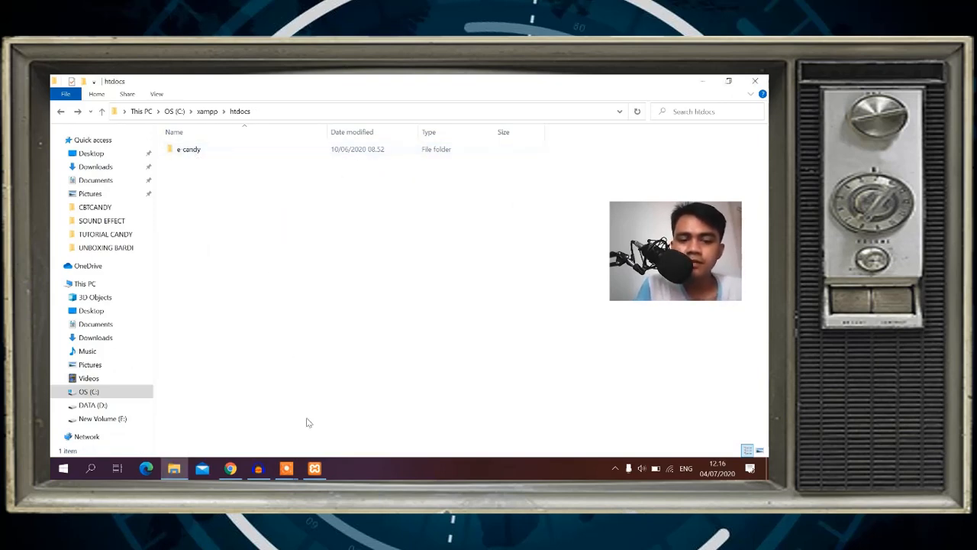
left_click(314, 468)
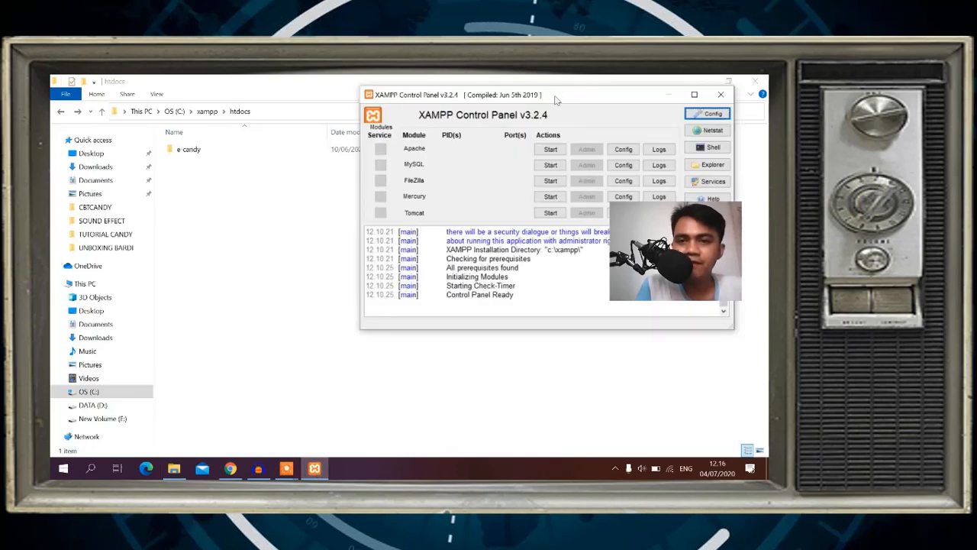
Start Apache and MySQL on ports 80, 443 and 3306, allowing mysqld through the firewall.
left_click_drag(556, 100, 455, 126)
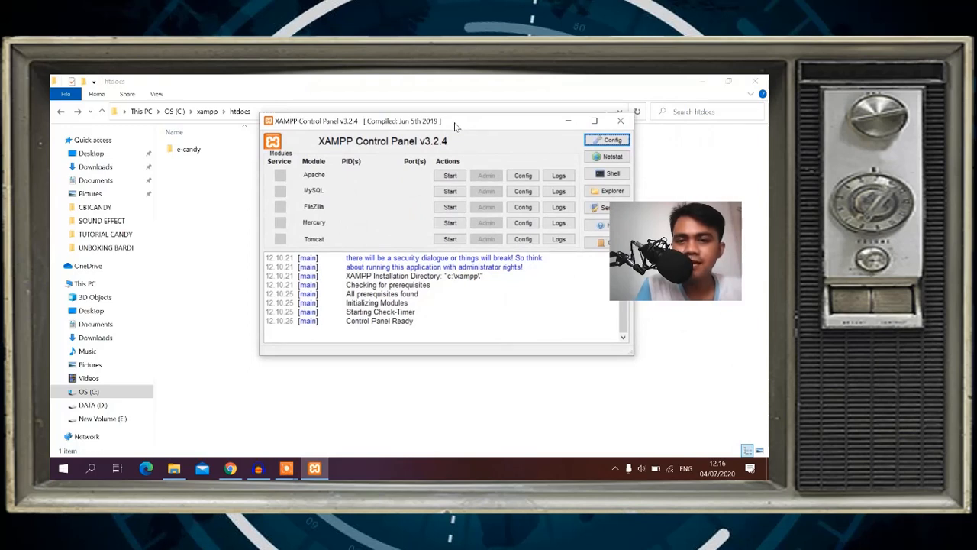
left_click(451, 176)
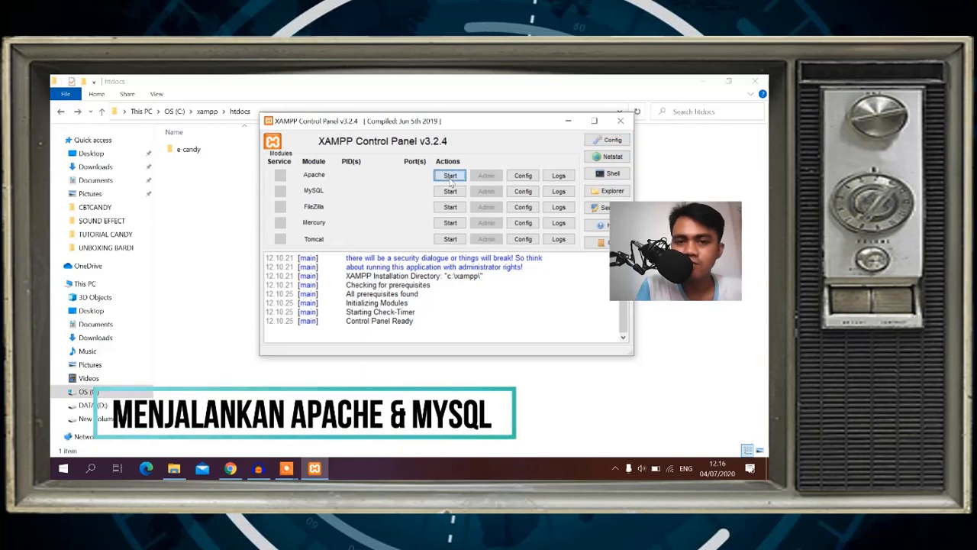
left_click(451, 192)
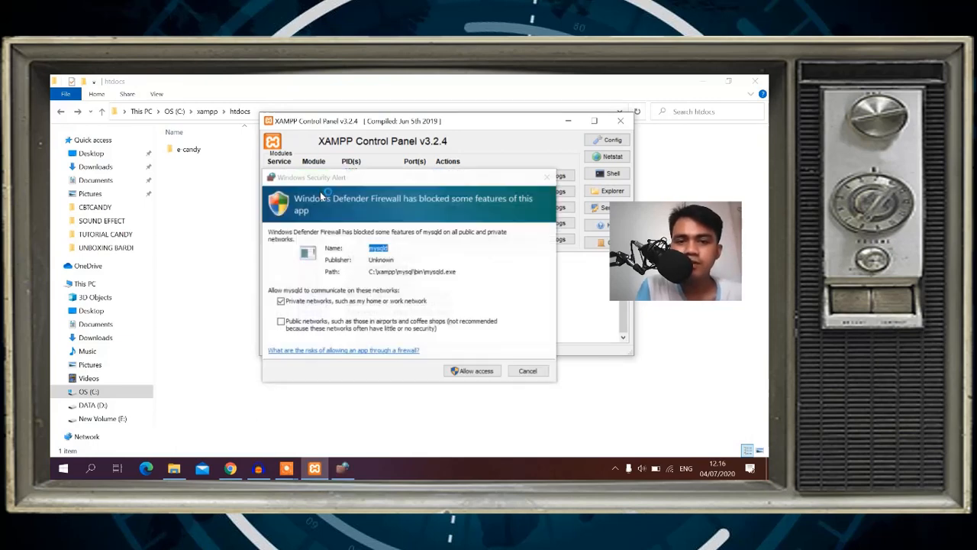
left_click(474, 371)
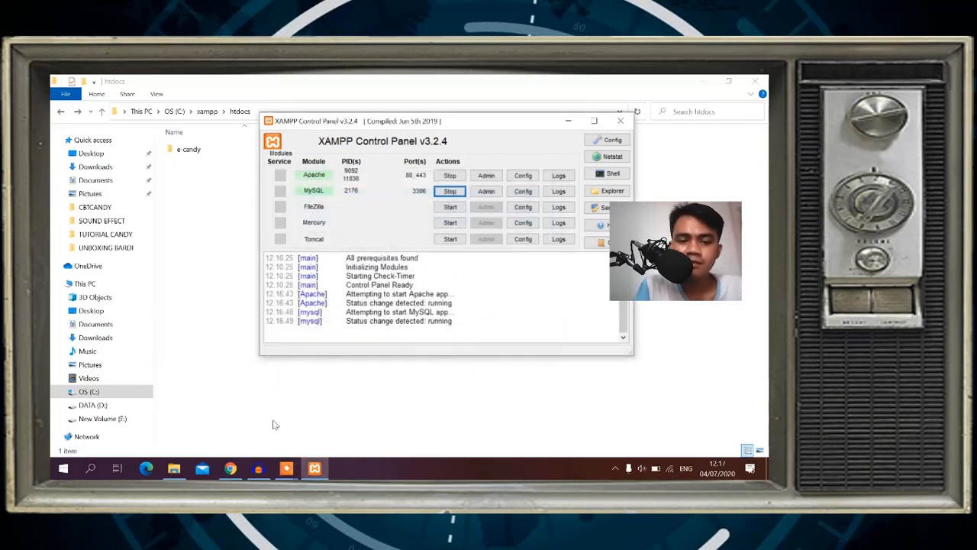
Load localhost in Chrome, open e-candy/ to see the X-Candy login page, then go back.
left_click(232, 468)
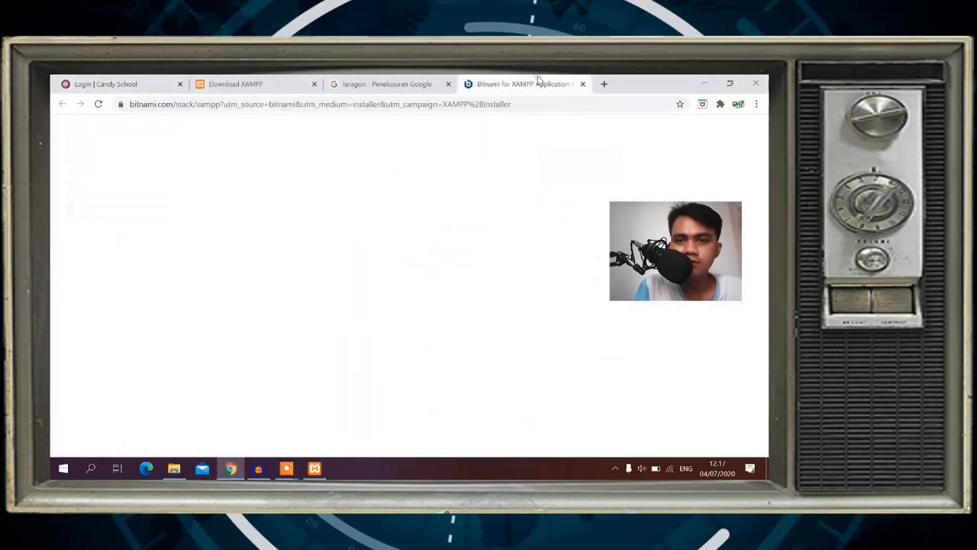
left_click(534, 84)
left_click(539, 99)
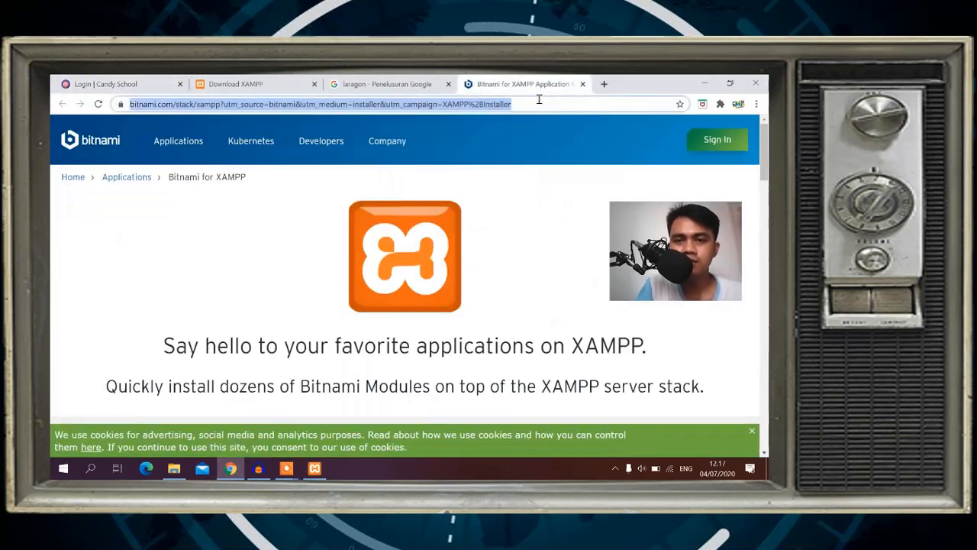
type("local")
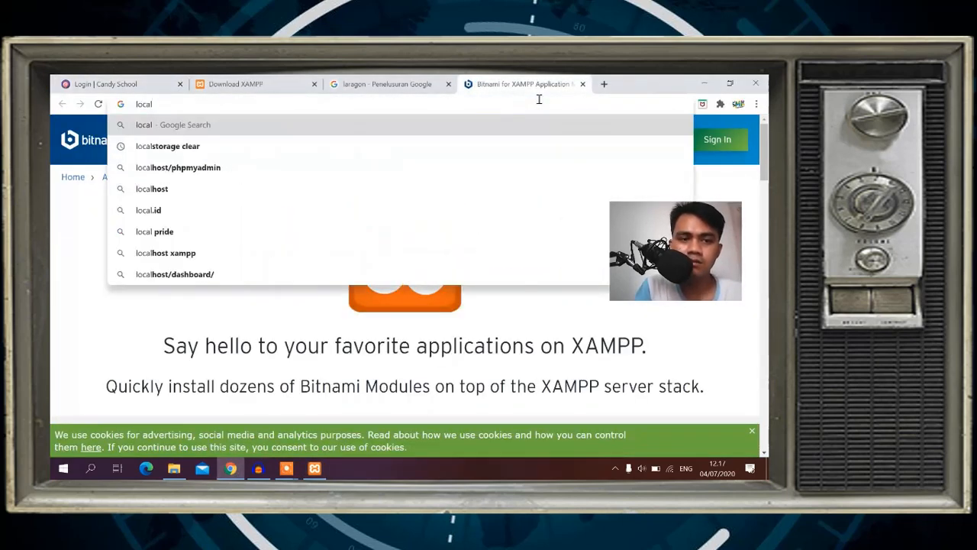
type("host")
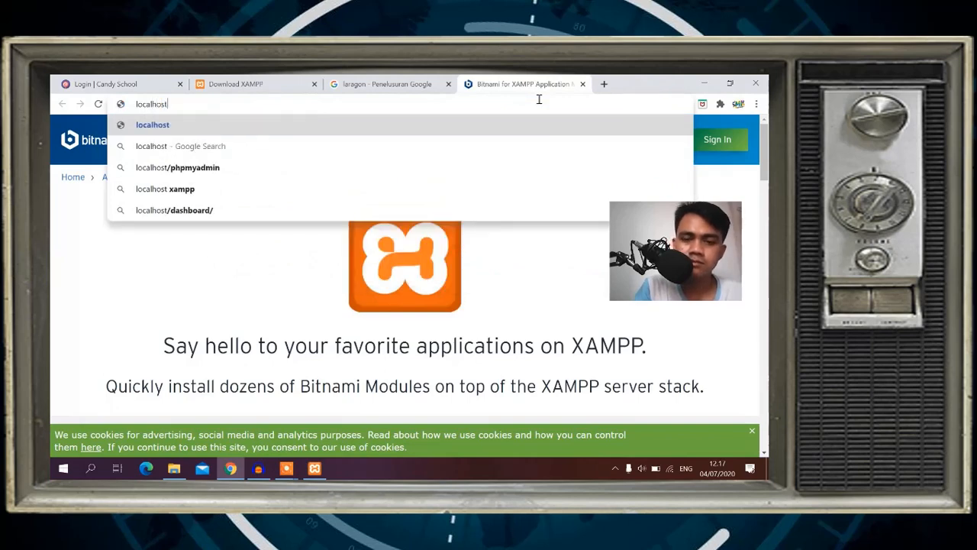
key("Return")
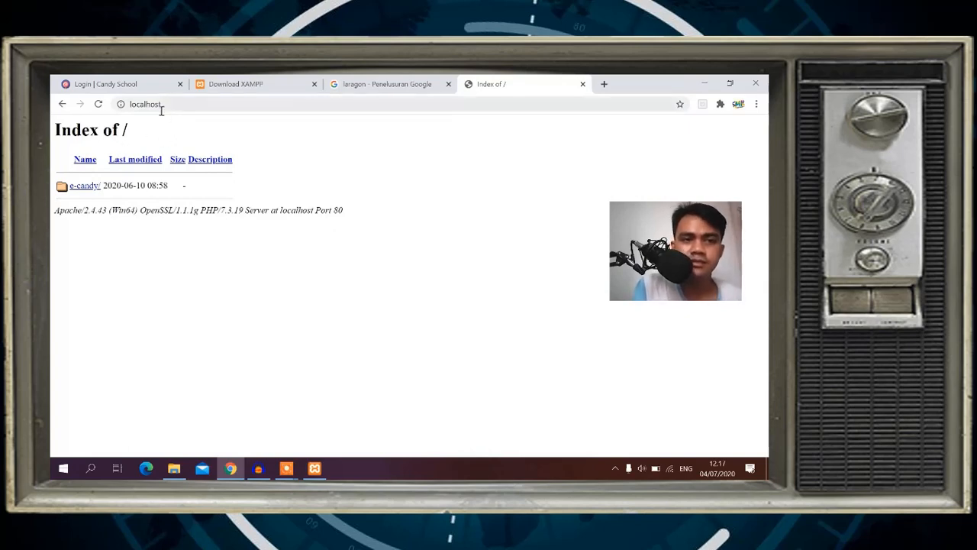
left_click(86, 186)
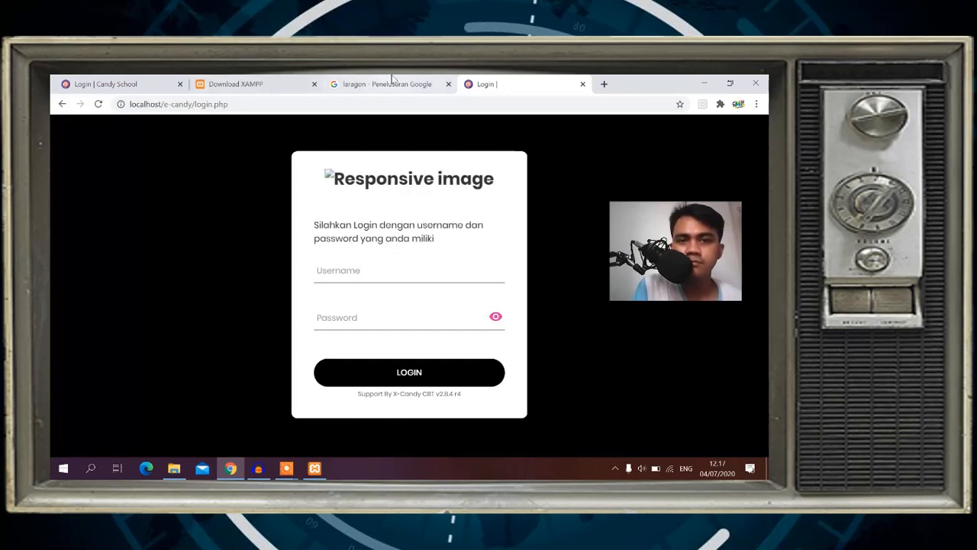
left_click(61, 104)
Edit the address bar to localhost/phpmyadmin.
left_click(170, 103)
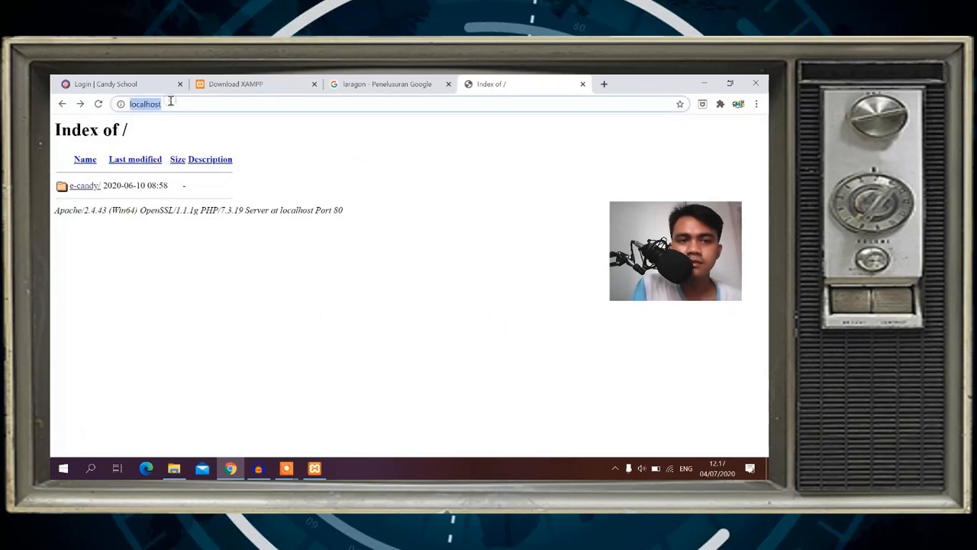
left_click(171, 102)
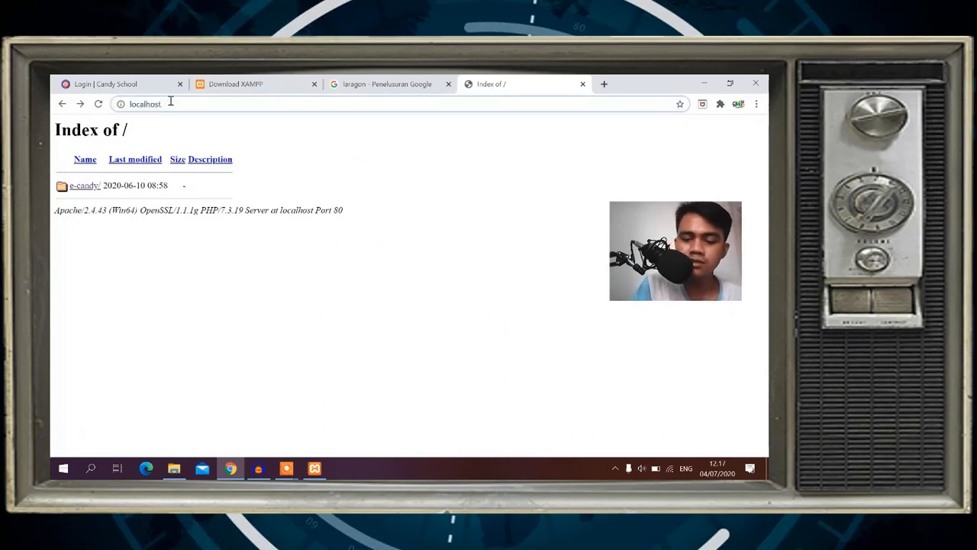
type("/ph")
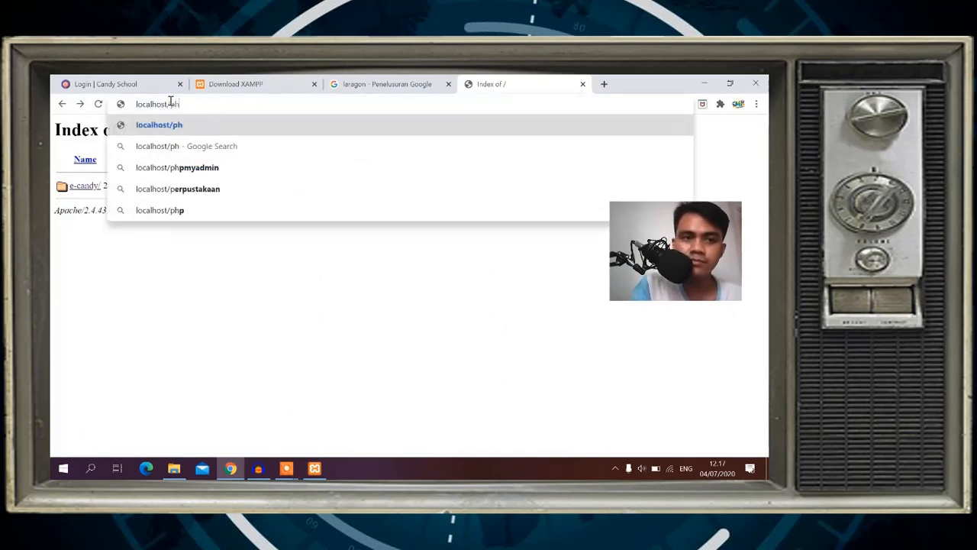
type("pmyadmin")
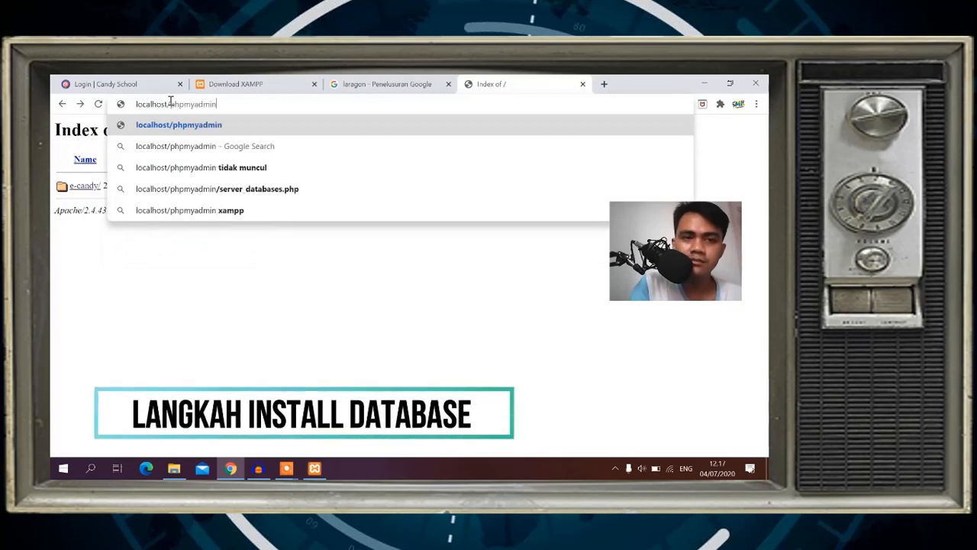
Create an empty database named xcandyr4 in phpMyAdmin on localhost.
key("Return")
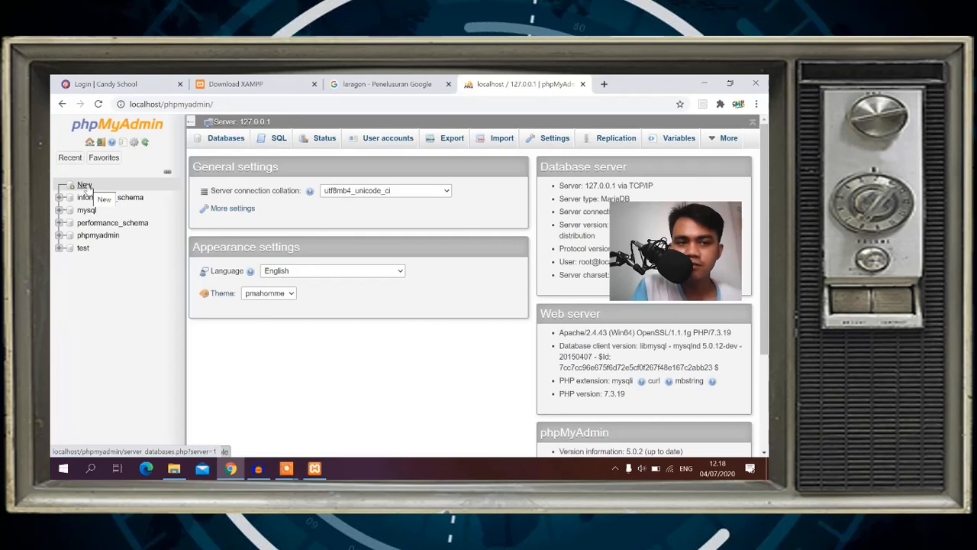
left_click(86, 186)
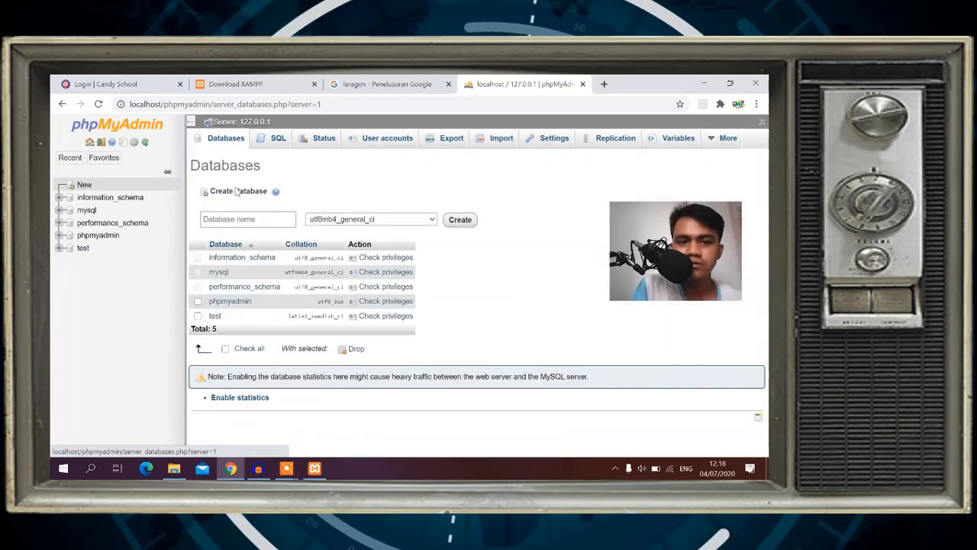
left_click(255, 220)
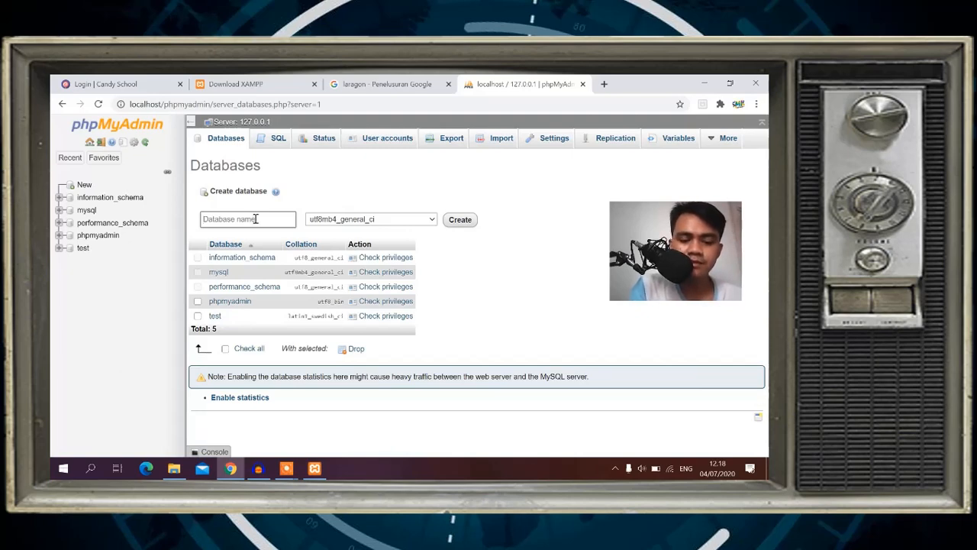
type("x")
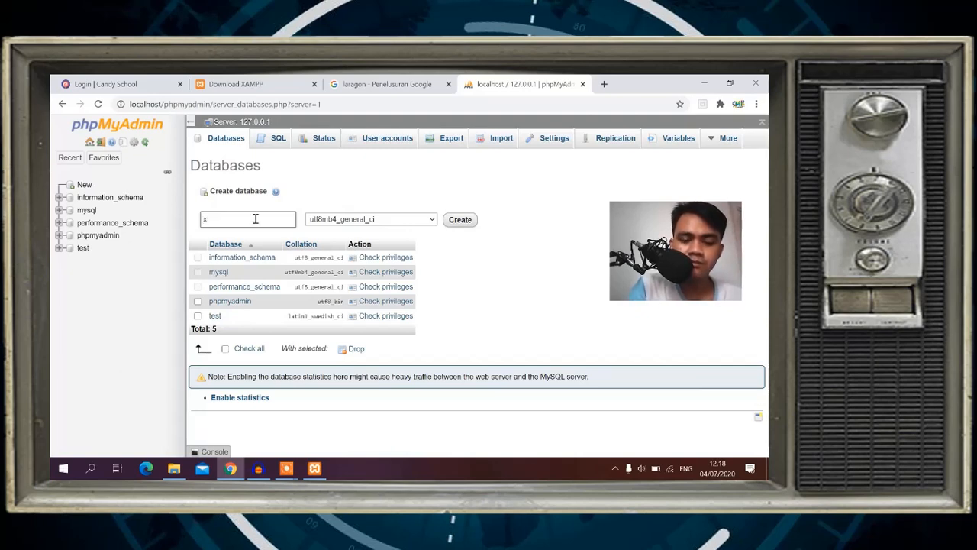
type("candy")
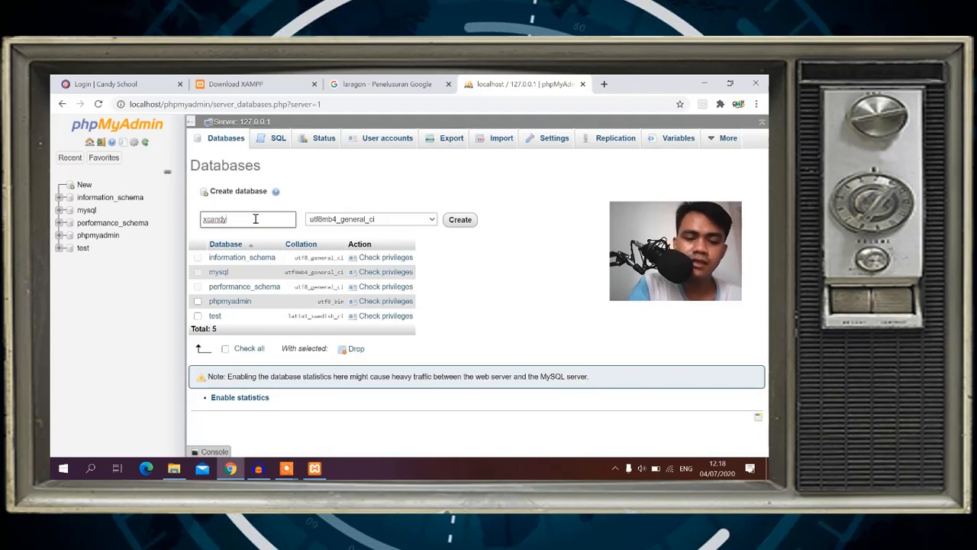
type("r4")
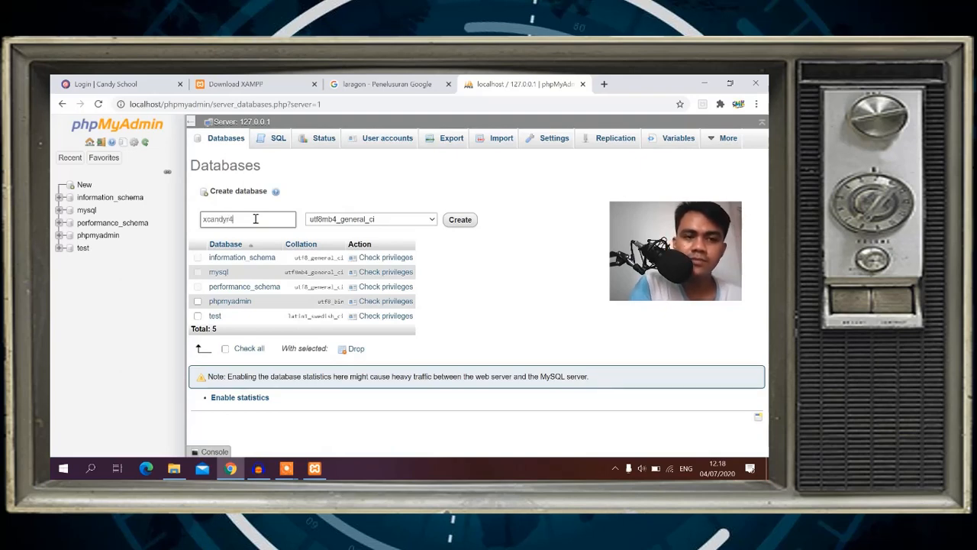
left_click(455, 221)
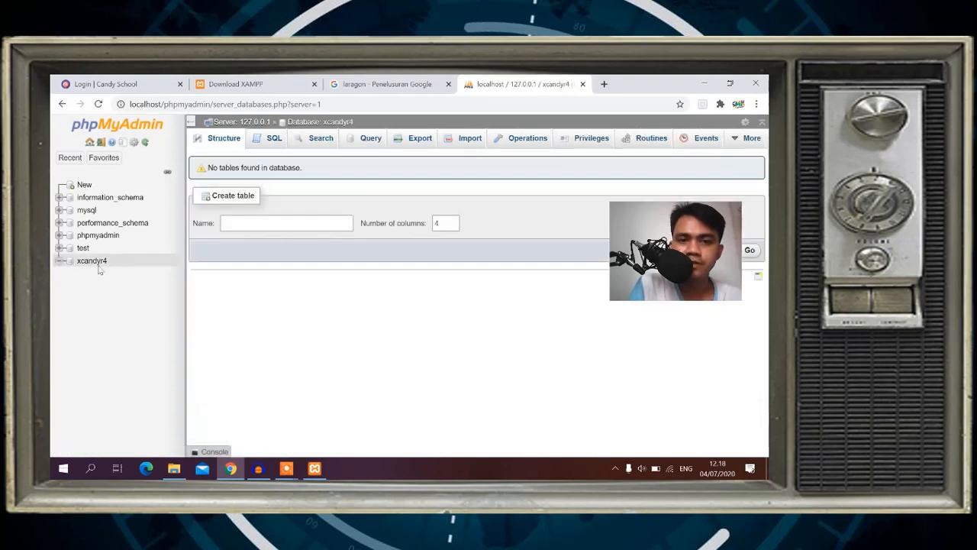
Choose C:\xampp\htdocs\e-candy\config\ecandy28.sql as the file to import into xcandyr4.
left_click(461, 139)
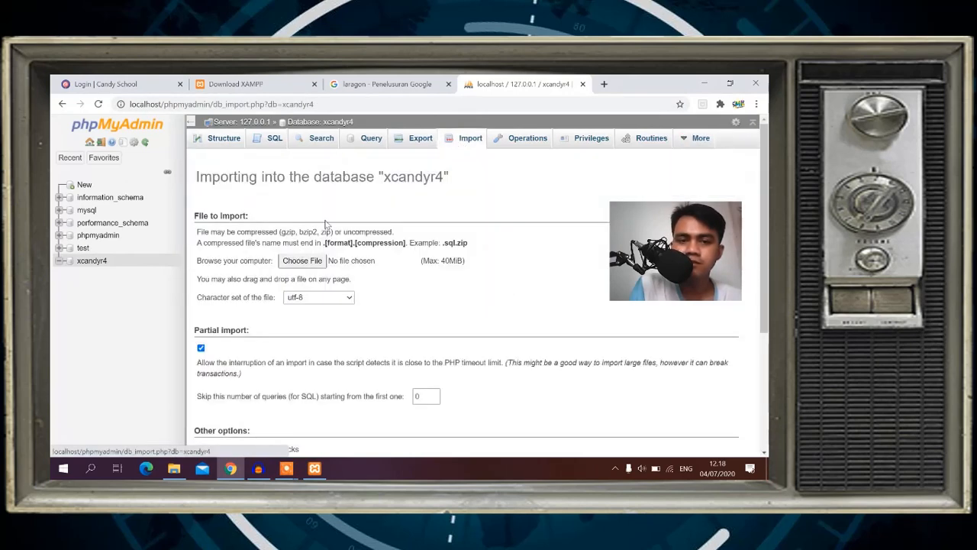
left_click(305, 264)
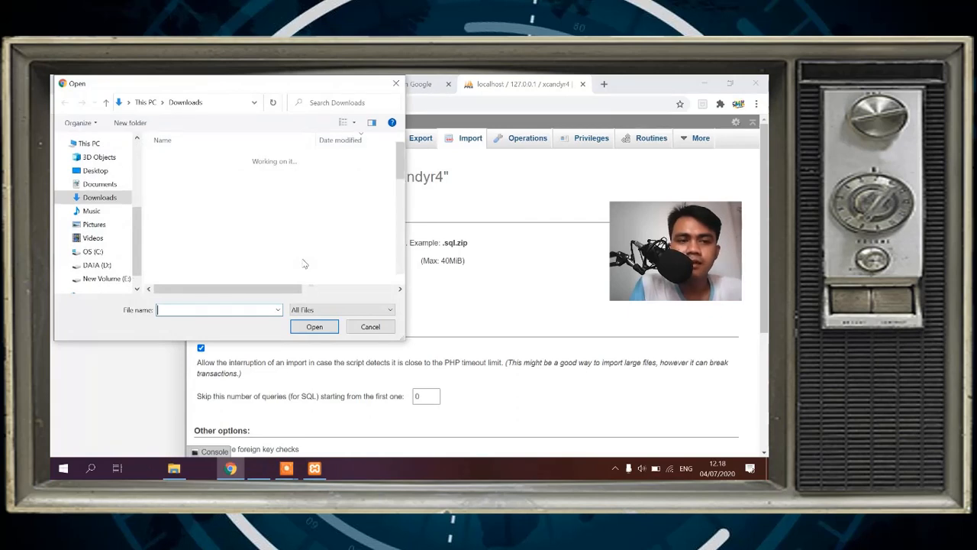
scroll(138, 221, "down", 1)
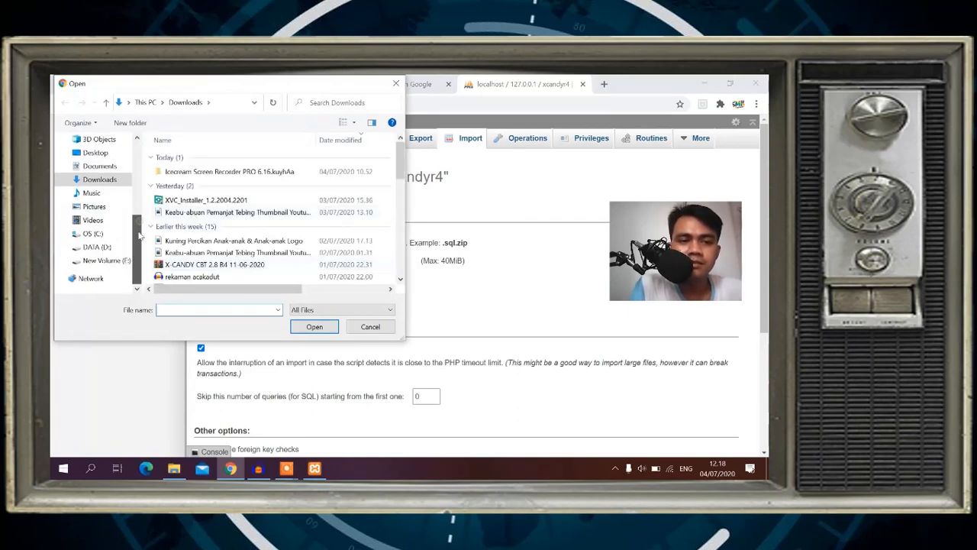
left_click(90, 234)
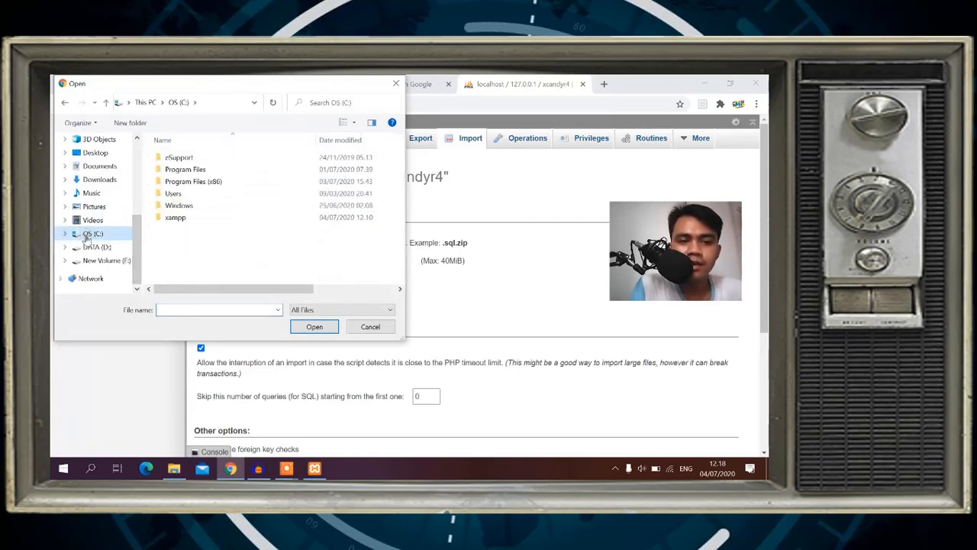
double_click(175, 217)
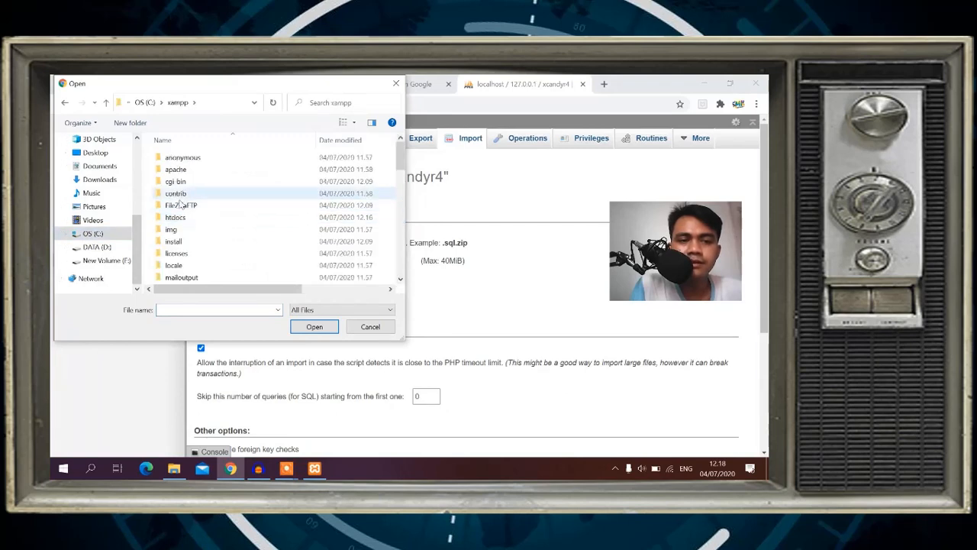
double_click(177, 217)
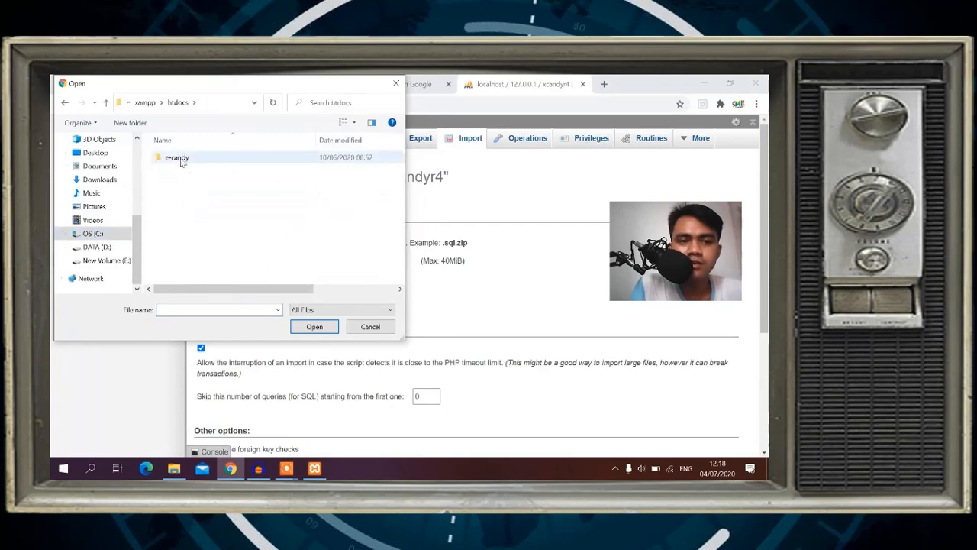
double_click(181, 161)
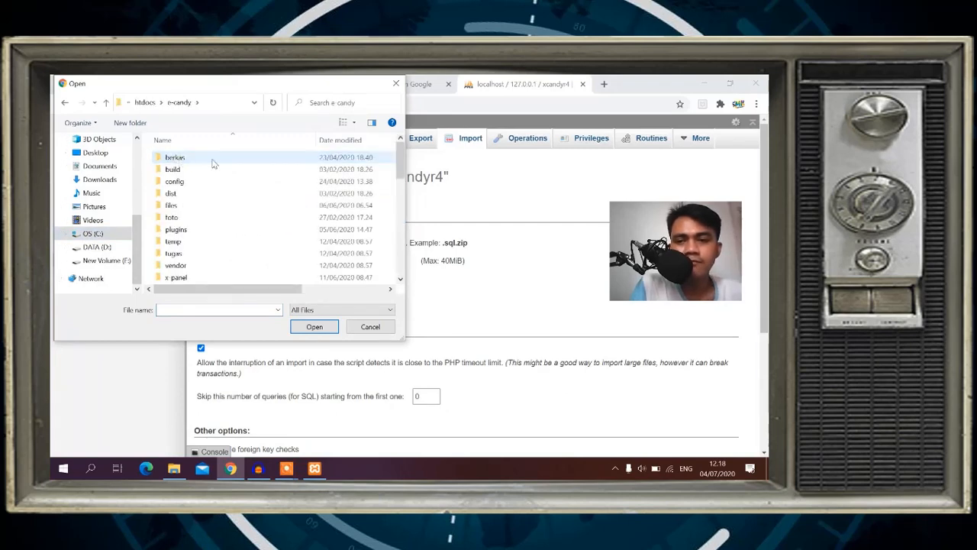
double_click(175, 182)
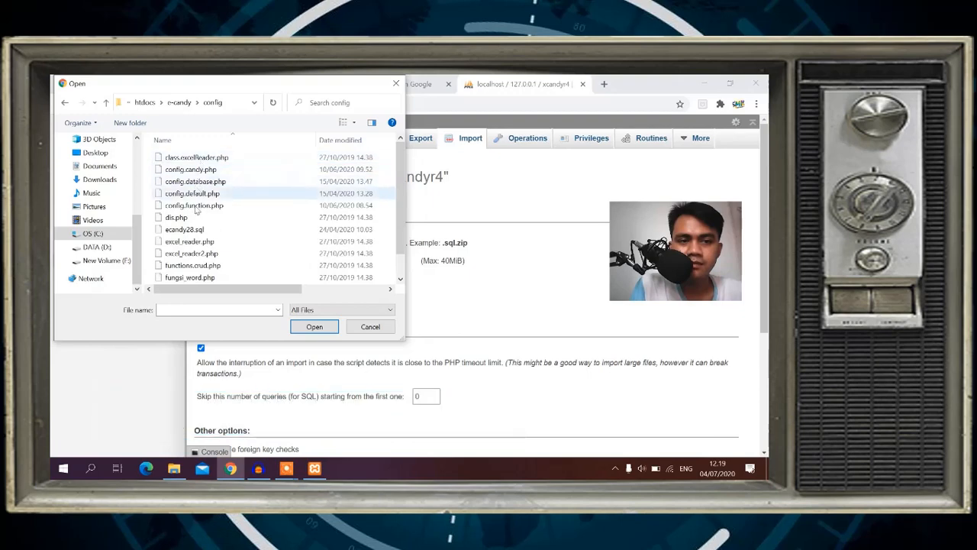
left_click(193, 231)
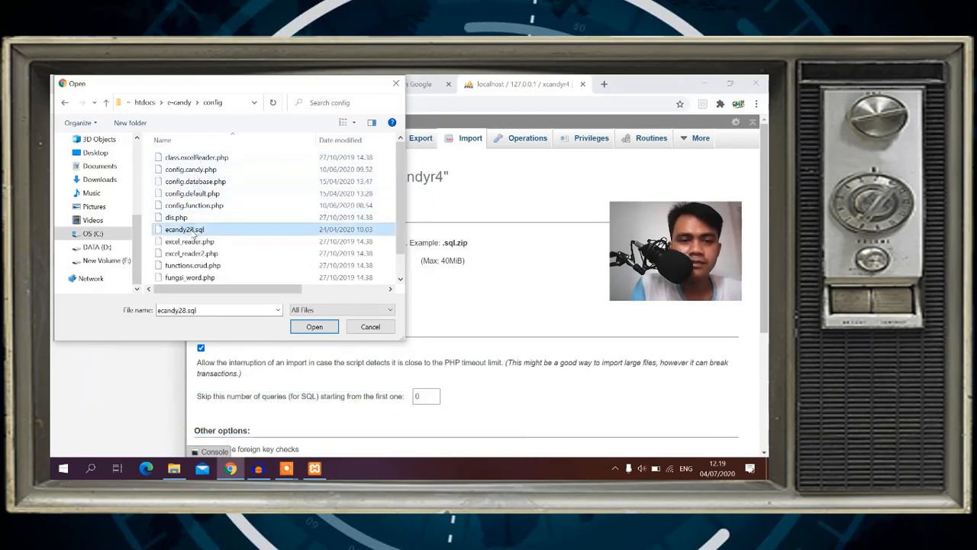
double_click(192, 231)
Run the import, executing 109 queries that create tables like berita, kelas and nilai.
scroll(264, 337, "down", 3)
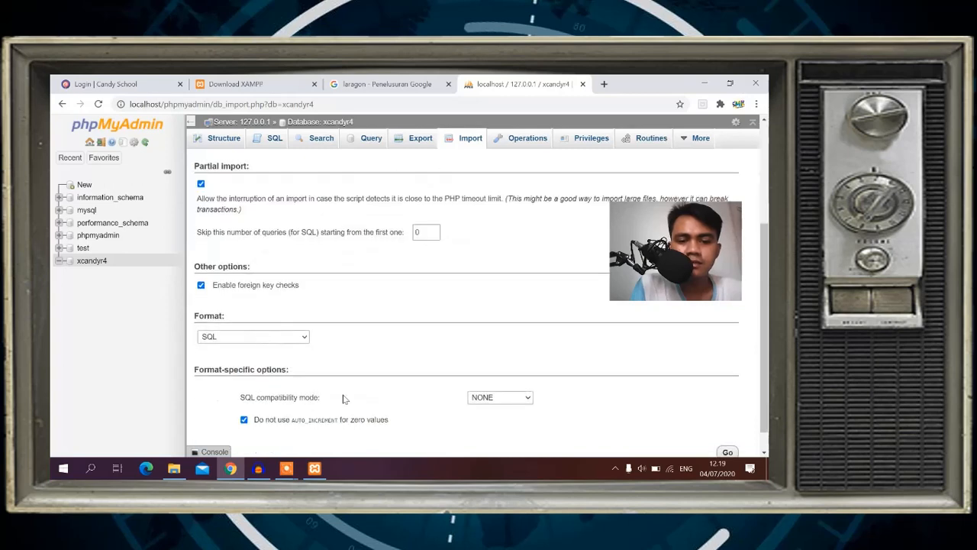
scroll(343, 398, "down", 1)
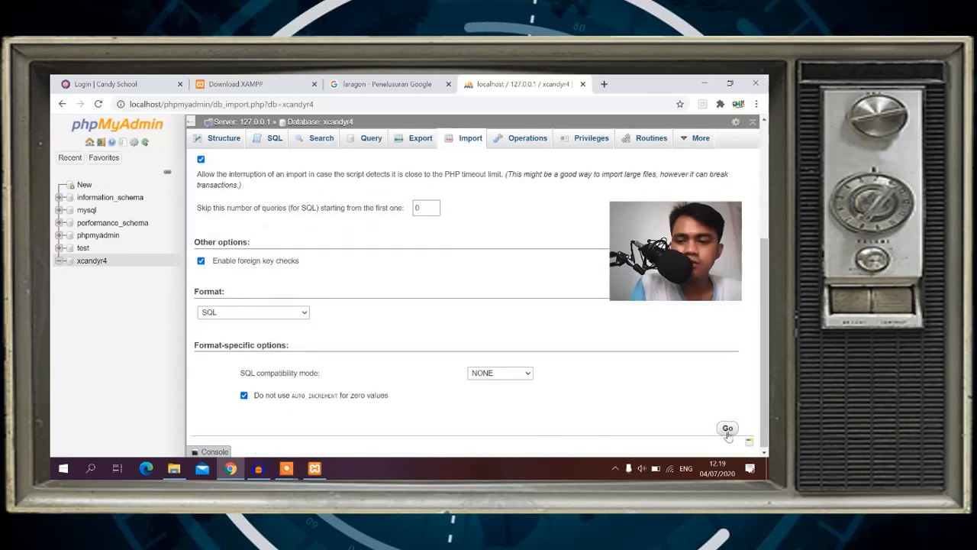
left_click(728, 429)
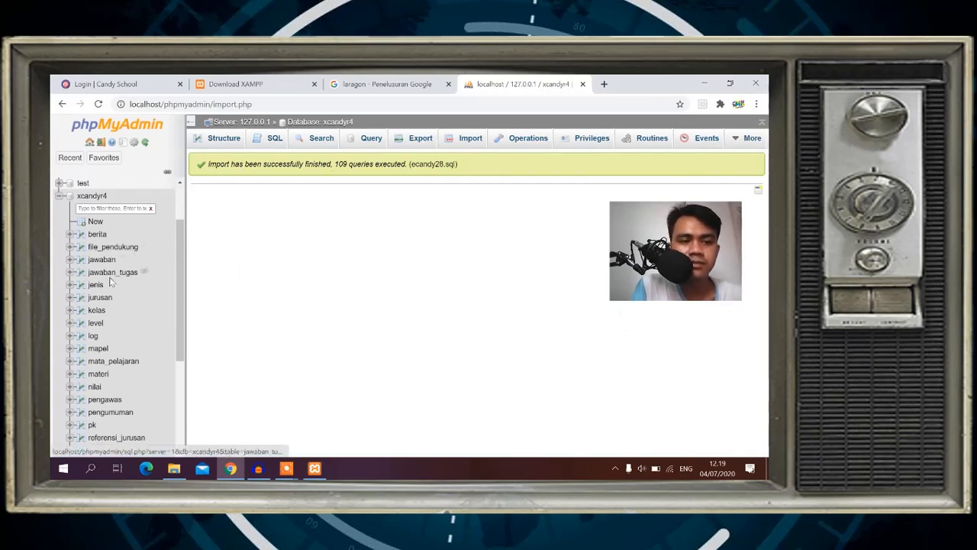
scroll(112, 252, "down", 2)
scroll(110, 279, "up", 3)
scroll(107, 282, "down", 3)
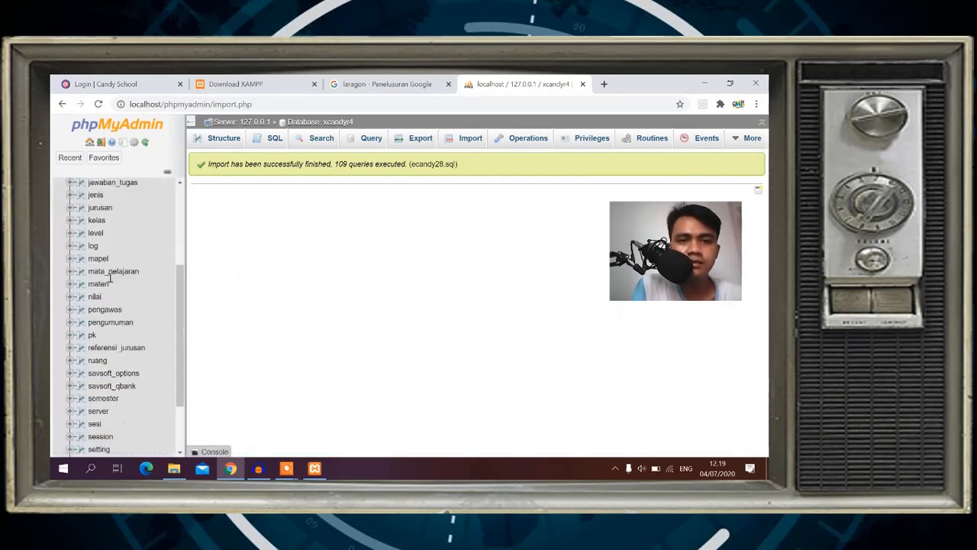
scroll(105, 277, "up", 3)
scroll(110, 278, "down", 1)
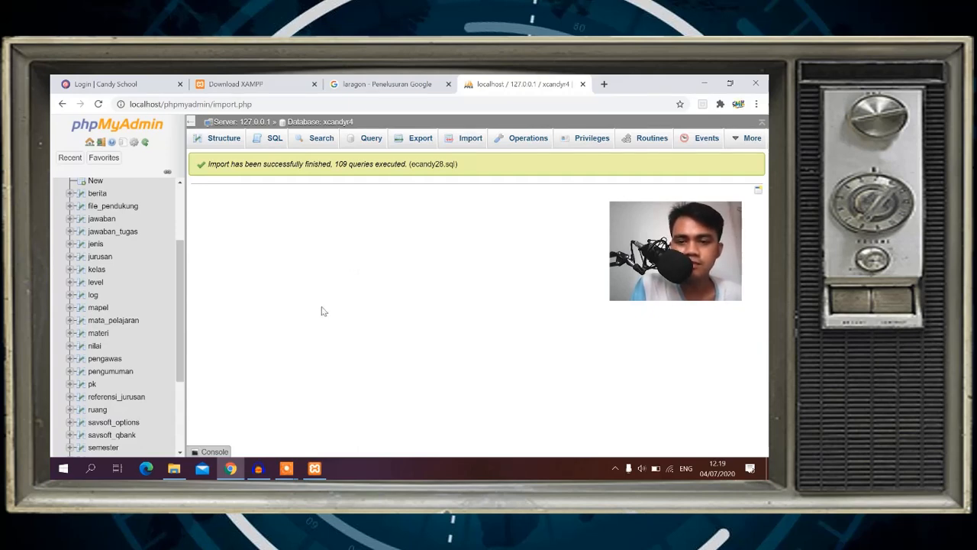
Go to the e-candy config folder and bring up the context menu for config.database.php.
left_click(174, 468)
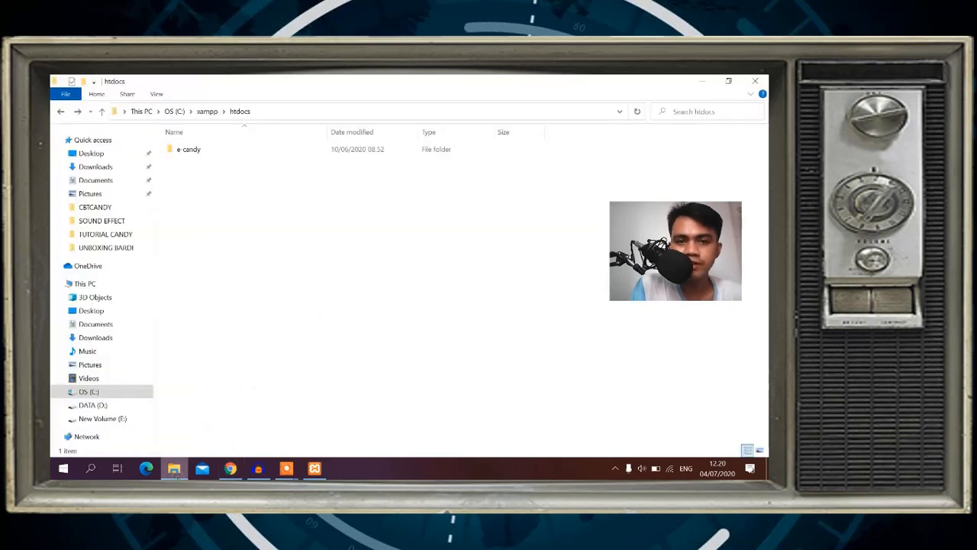
double_click(187, 151)
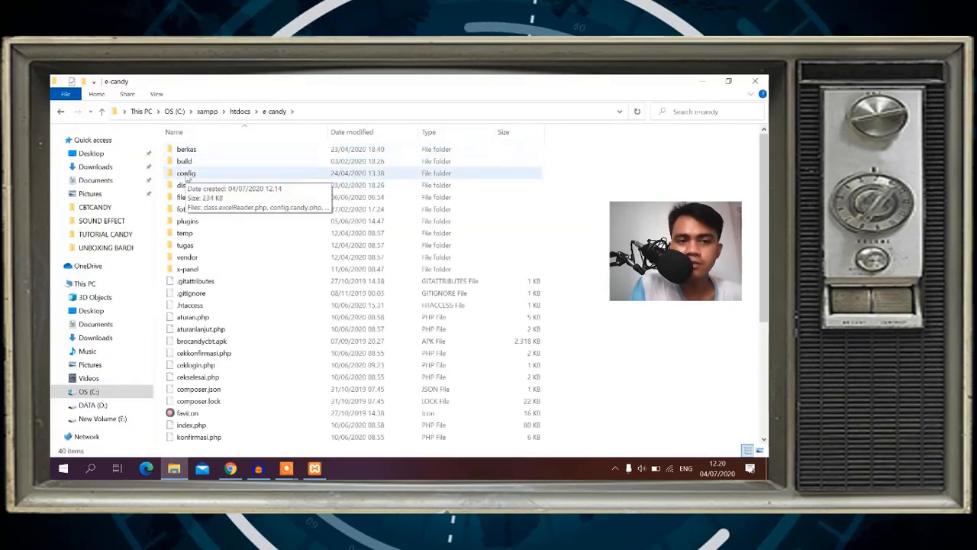
double_click(186, 174)
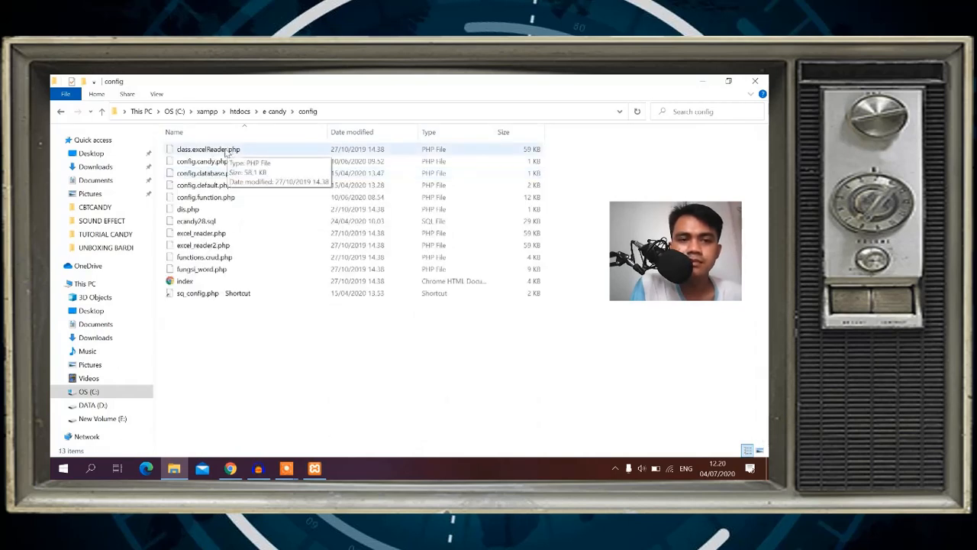
left_click(204, 164)
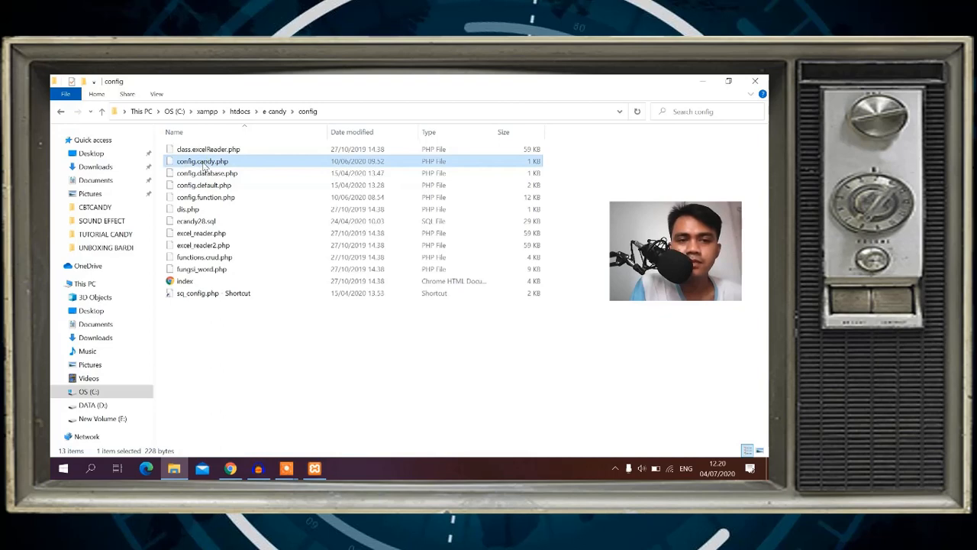
left_click(205, 174)
right_click(205, 175)
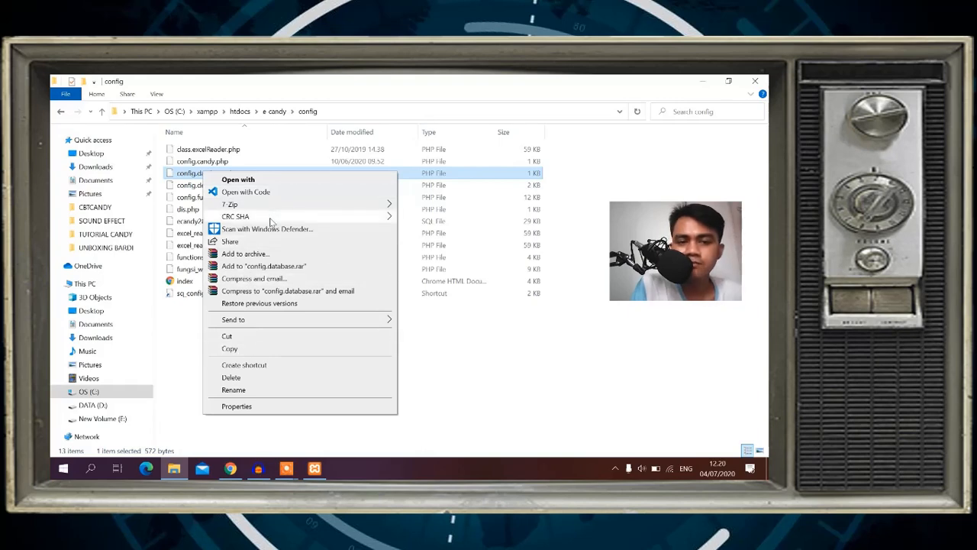
mouse_move(270, 221)
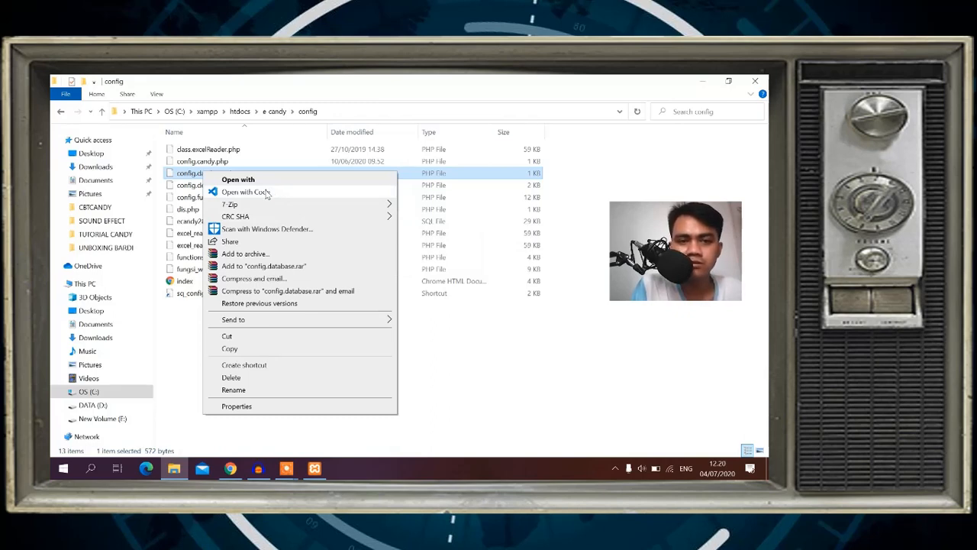
Open config.database.php in Notepad without making Notepad the default for .php files.
left_click(308, 185)
left_click(364, 225)
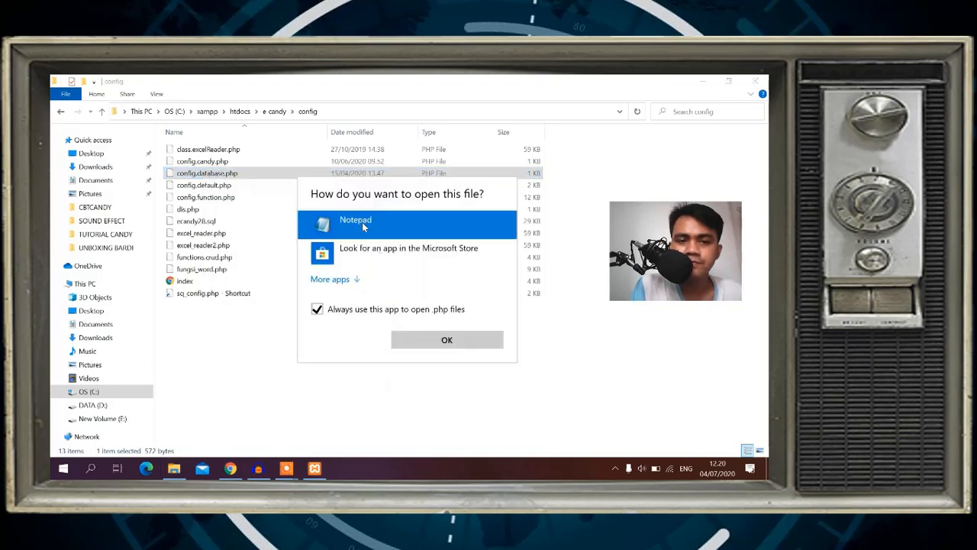
left_click(319, 310)
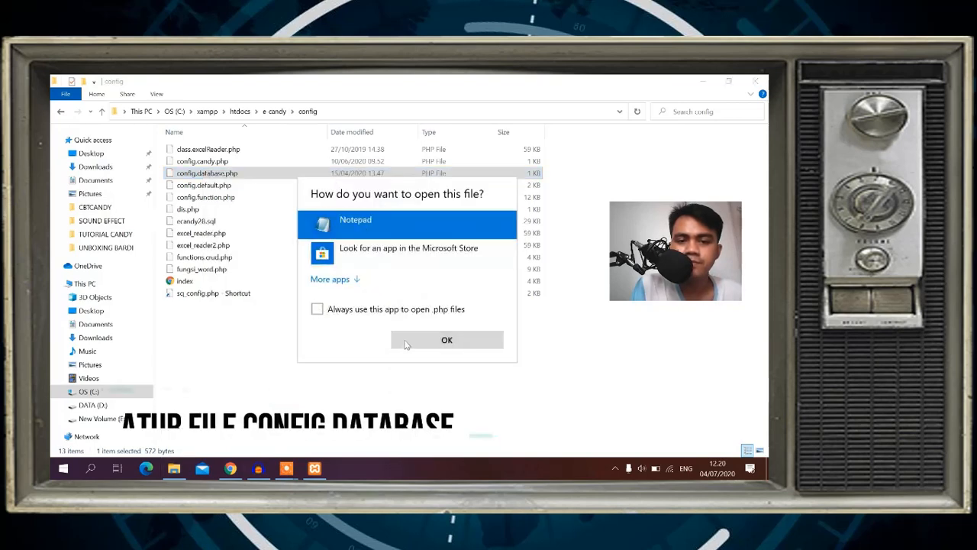
left_click(443, 339)
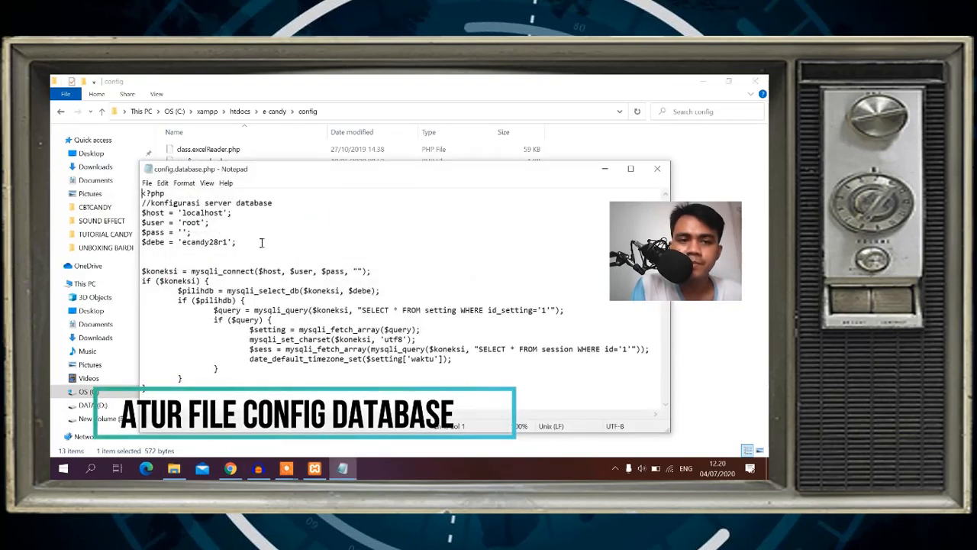
Inspect the connection values, user root and database name ecandy28r1, then compare with phpMyAdmin.
left_click(240, 233)
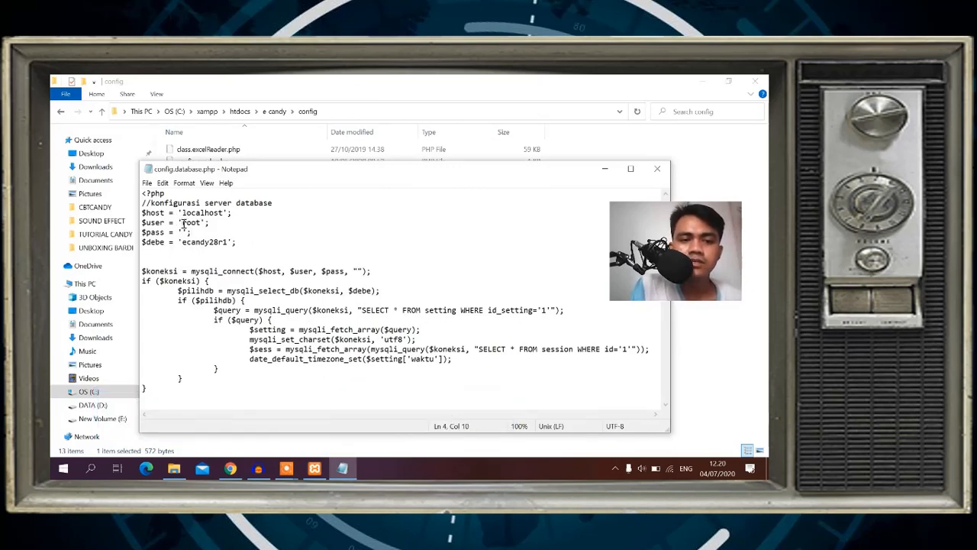
left_click_drag(183, 222, 230, 244)
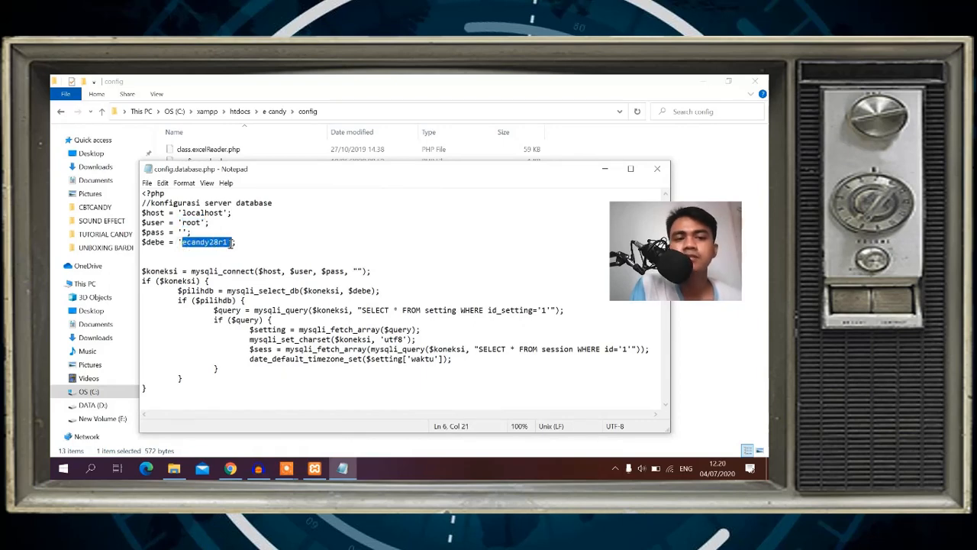
left_click(204, 223)
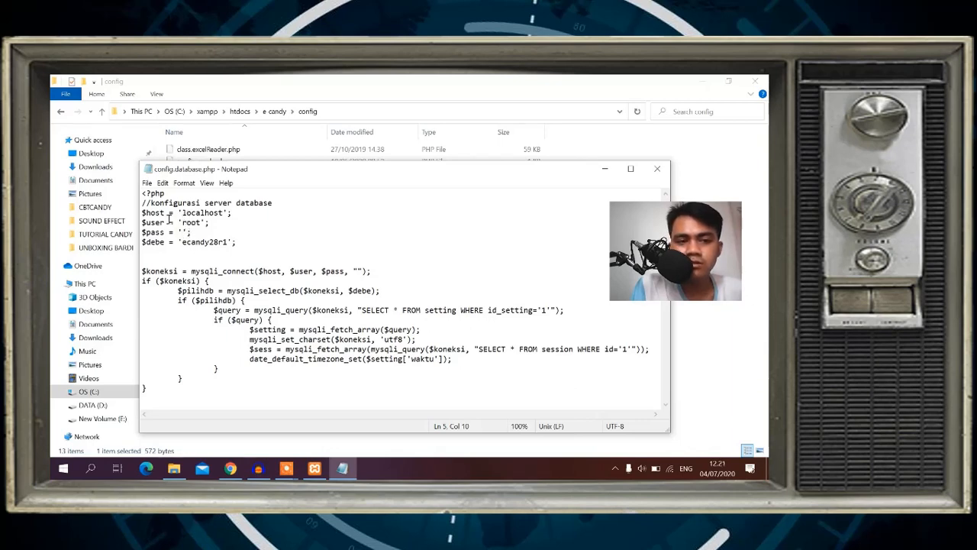
left_click_drag(164, 222, 151, 221)
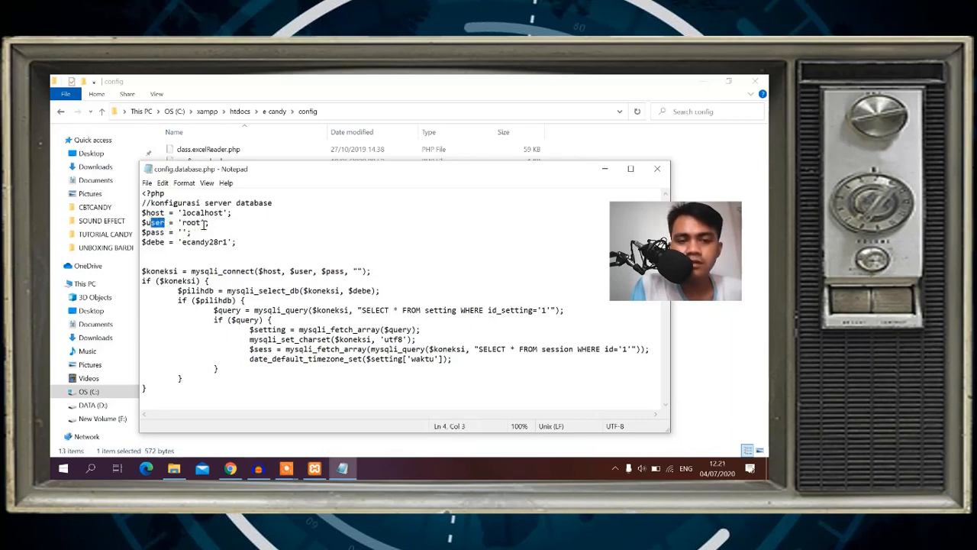
left_click(205, 223)
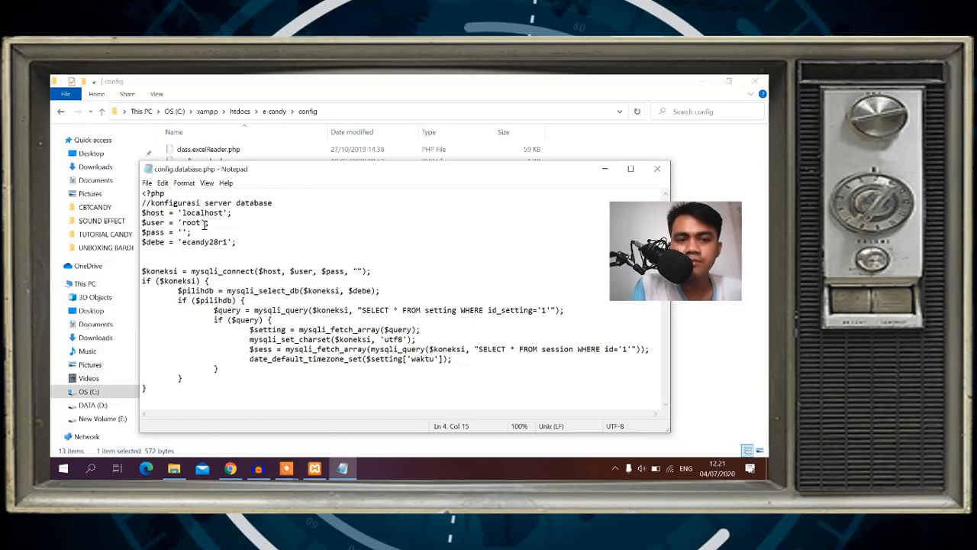
left_click_drag(201, 222, 181, 223)
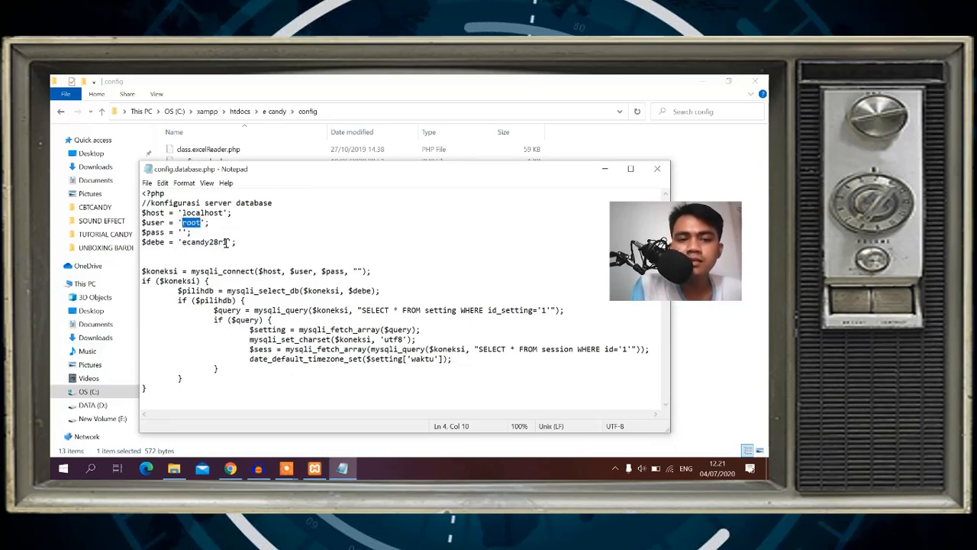
left_click_drag(227, 242, 182, 242)
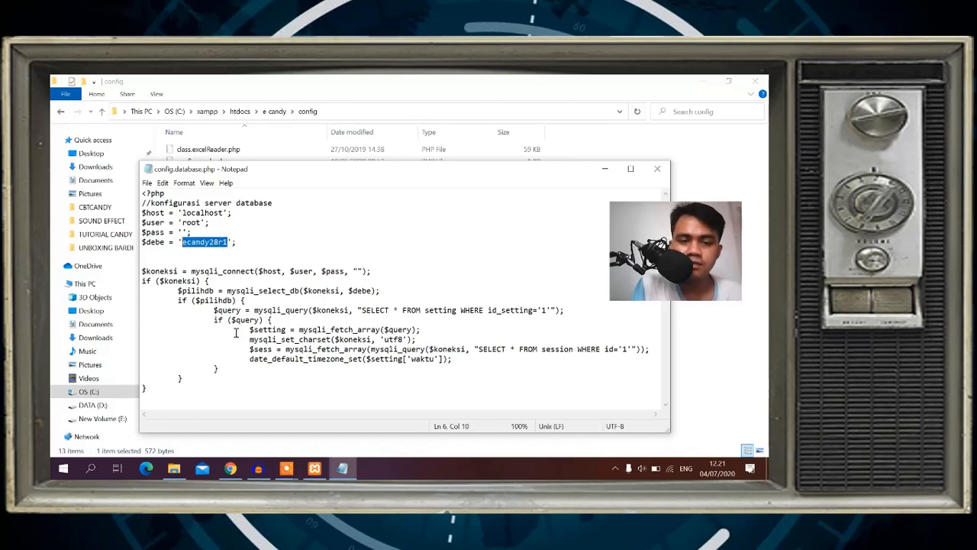
left_click(230, 468)
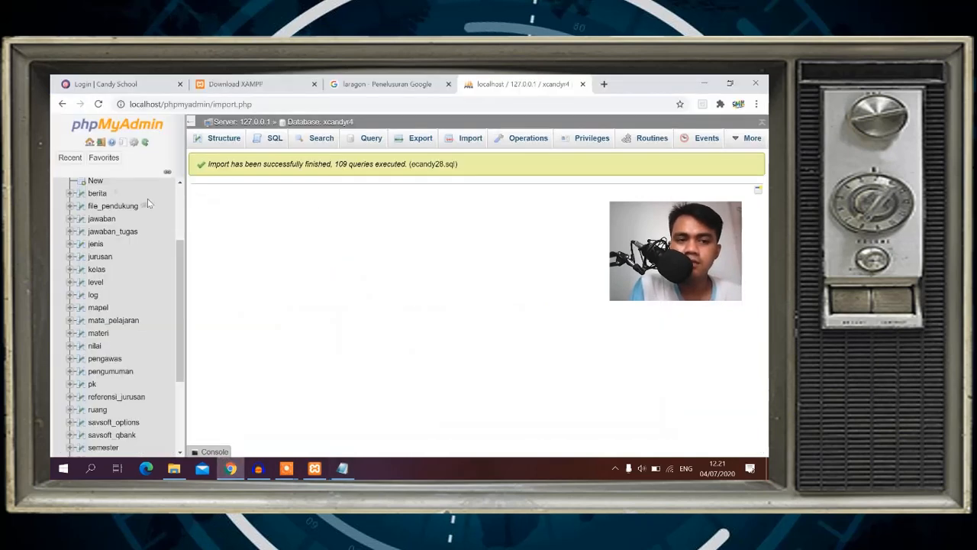
Change the database name from ecandy28r1 to xcandyr4, save config.database.php and close Notepad.
left_click_drag(178, 265, 178, 200)
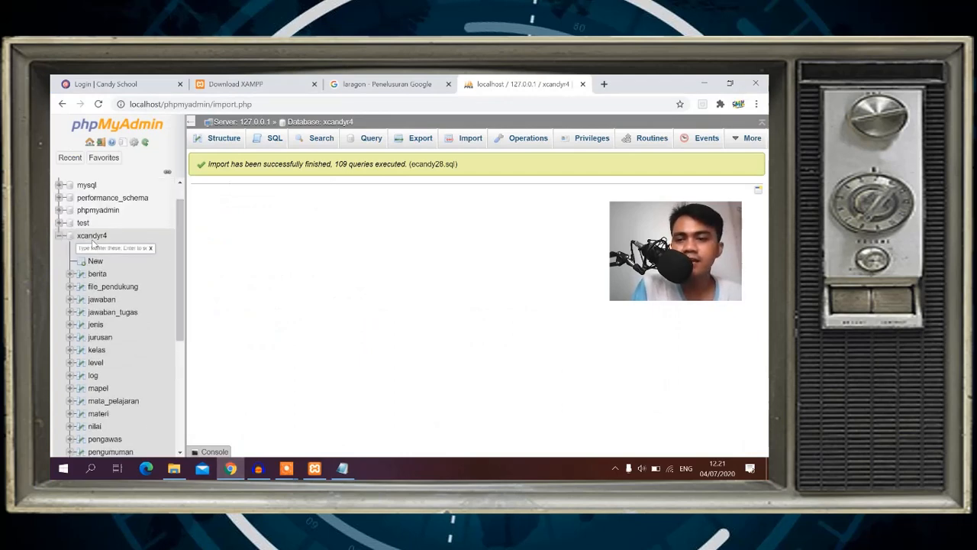
left_click(342, 468)
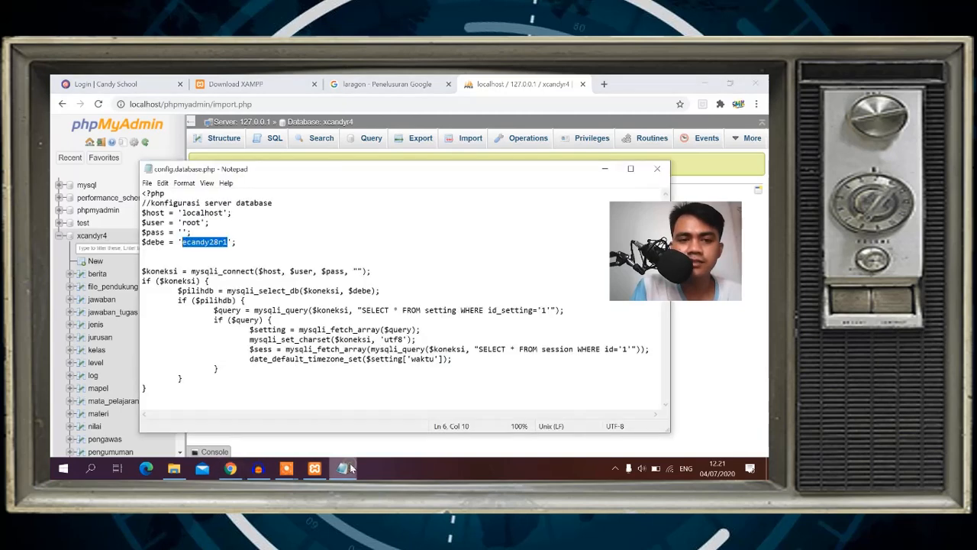
type("x")
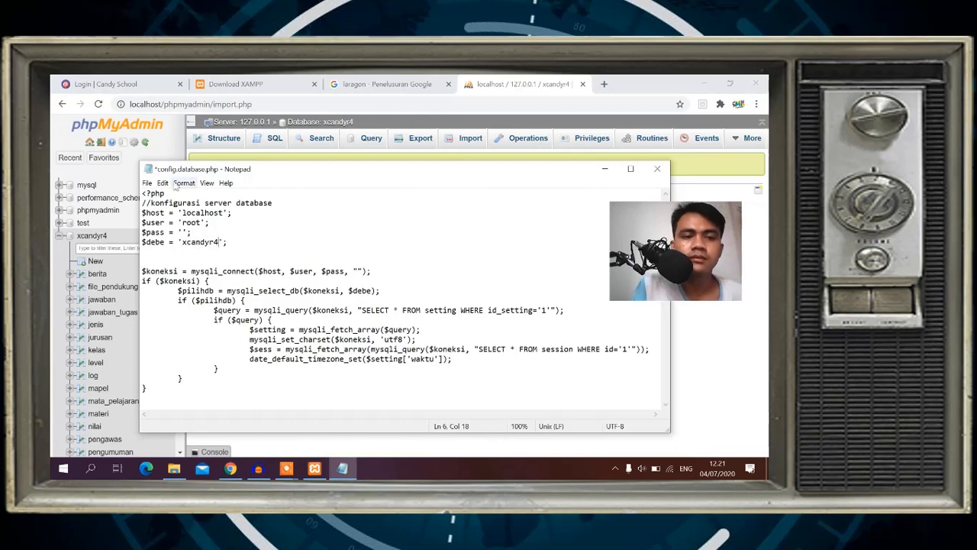
left_click(147, 183)
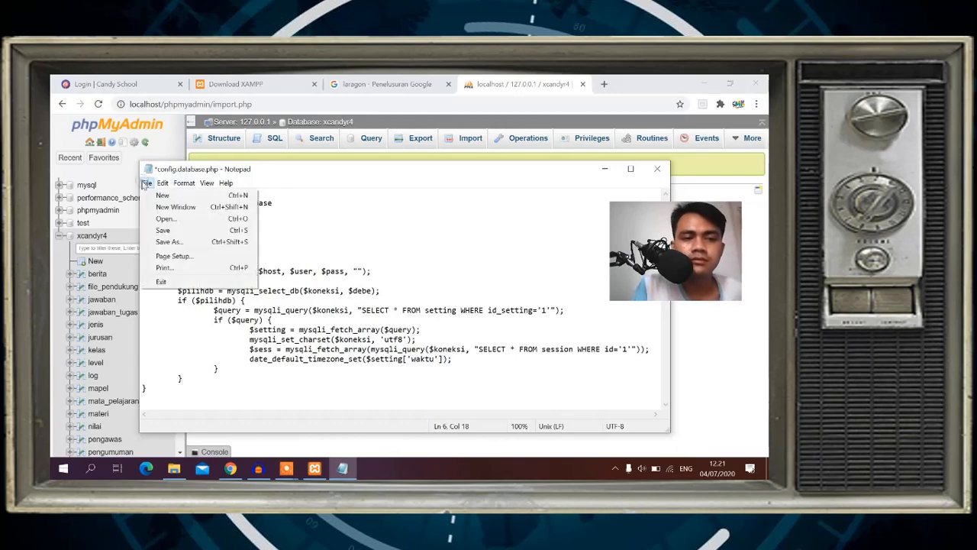
left_click(180, 233)
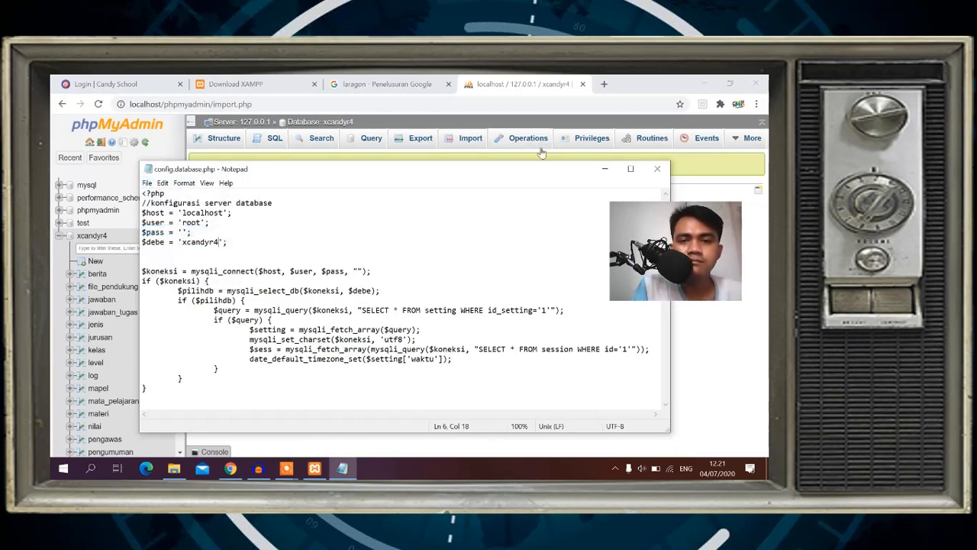
left_click(656, 169)
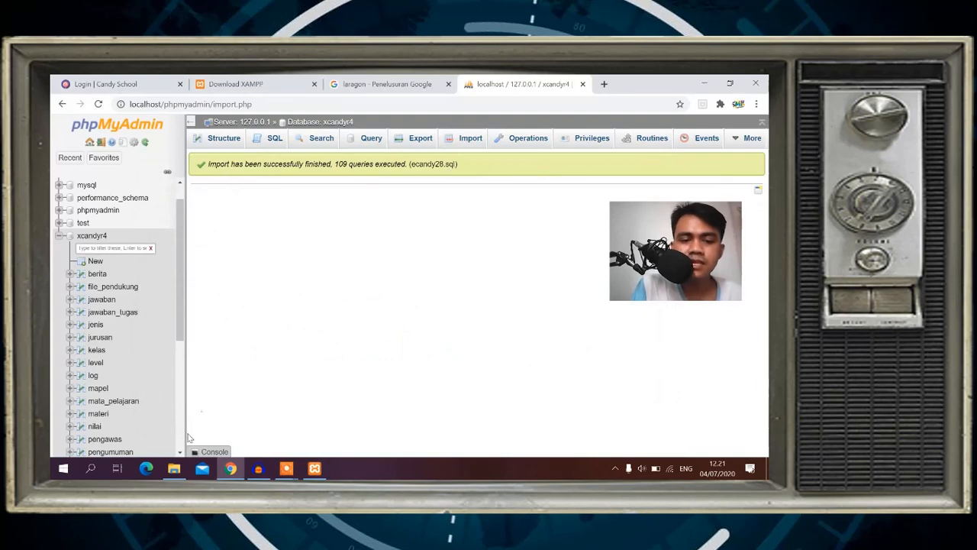
Load localhost in a new Chrome tab and open the e-candy CANDY SCHOOL login page.
left_click(174, 470)
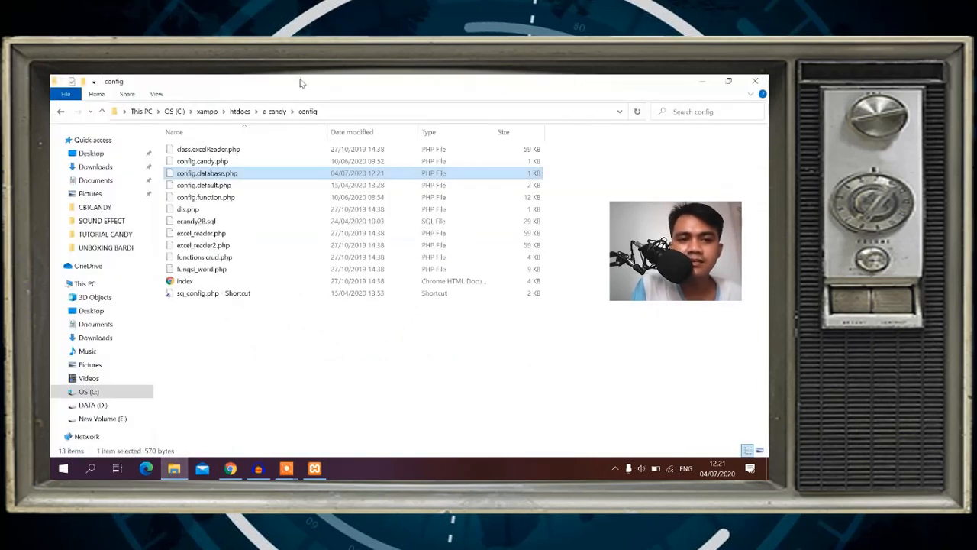
left_click(243, 113)
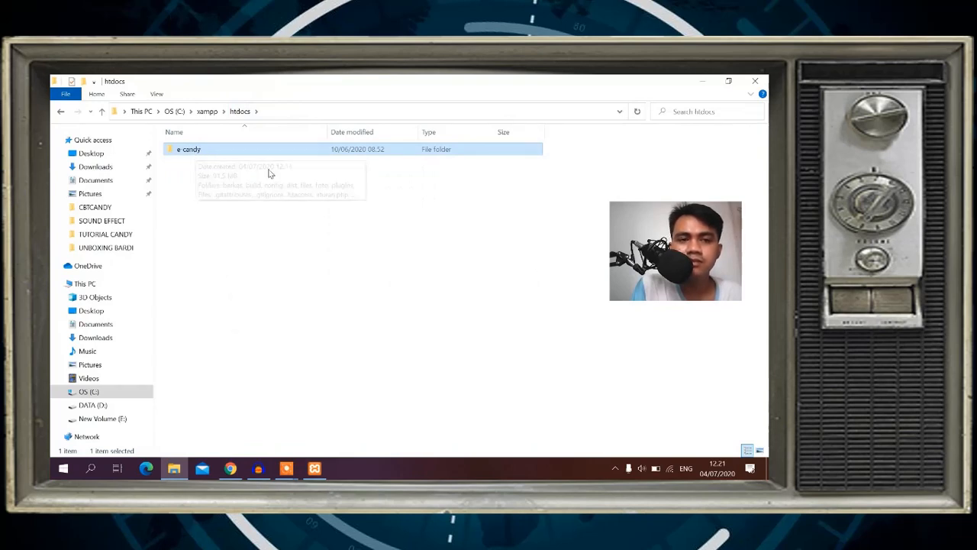
left_click(227, 471)
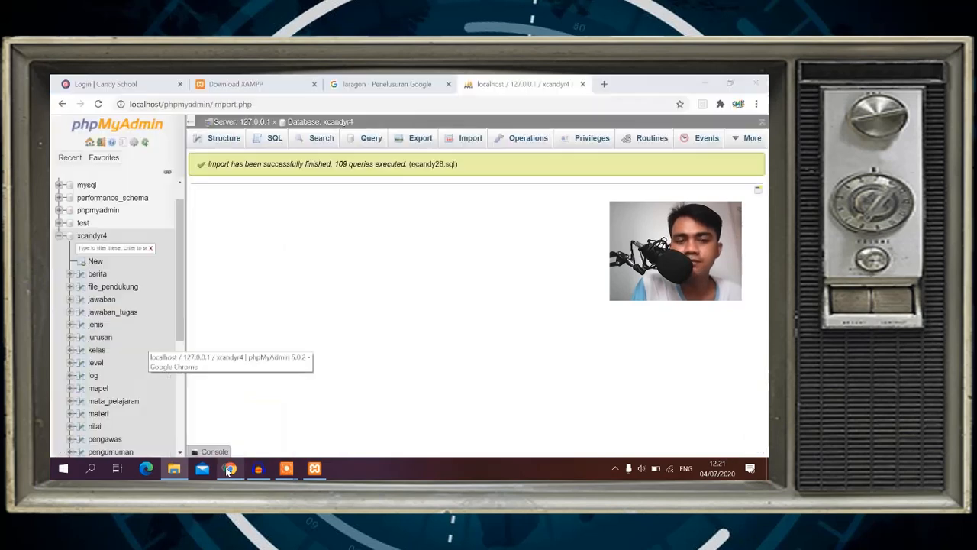
left_click(604, 85)
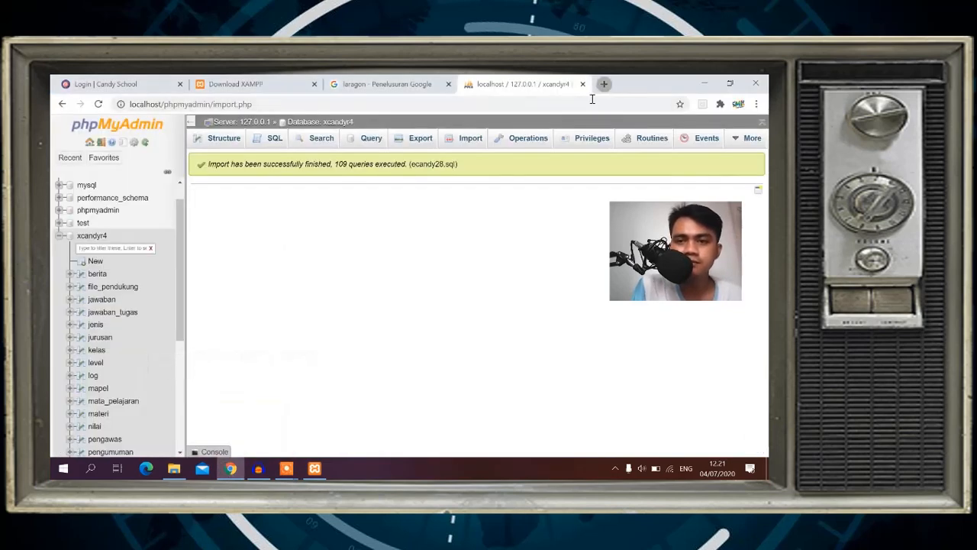
type("local")
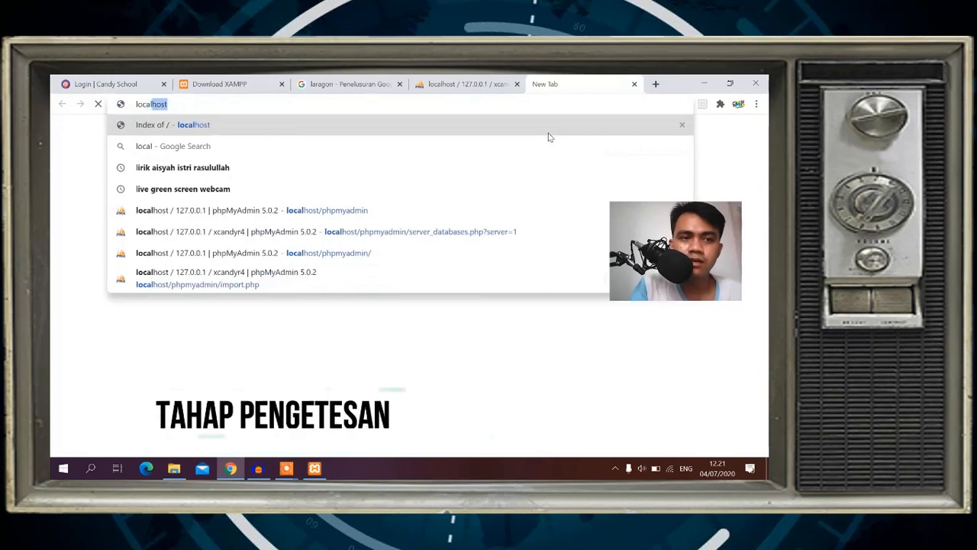
key("Return")
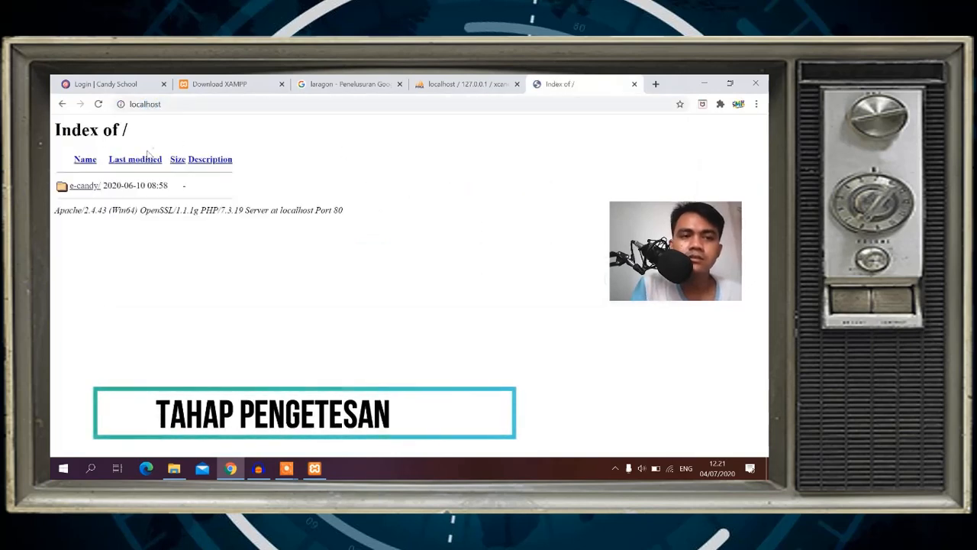
left_click(84, 186)
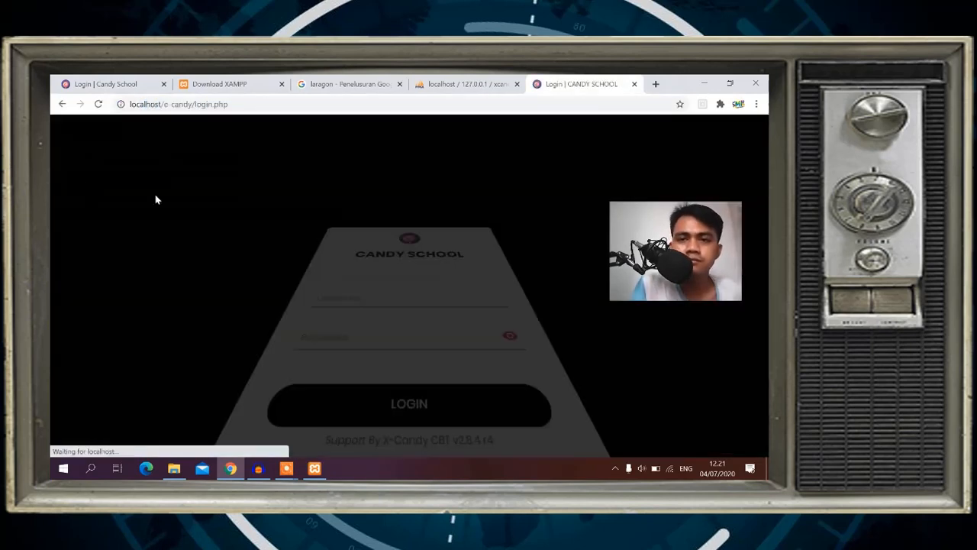
Highlight the CANDY SCHOOL heading, then select login.php in the address bar for replacement.
left_click_drag(434, 205, 471, 218)
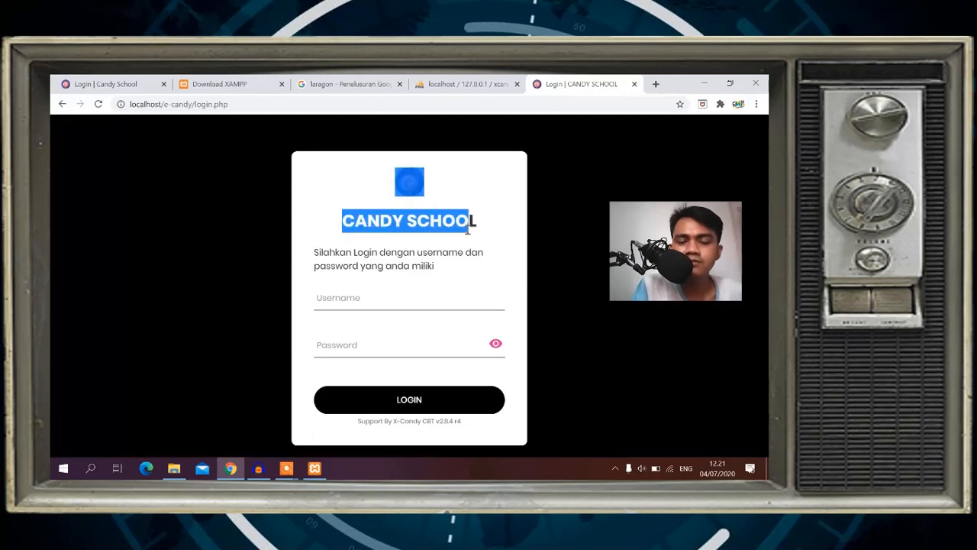
left_click(504, 249)
left_click_drag(386, 174, 481, 227)
left_click(476, 229)
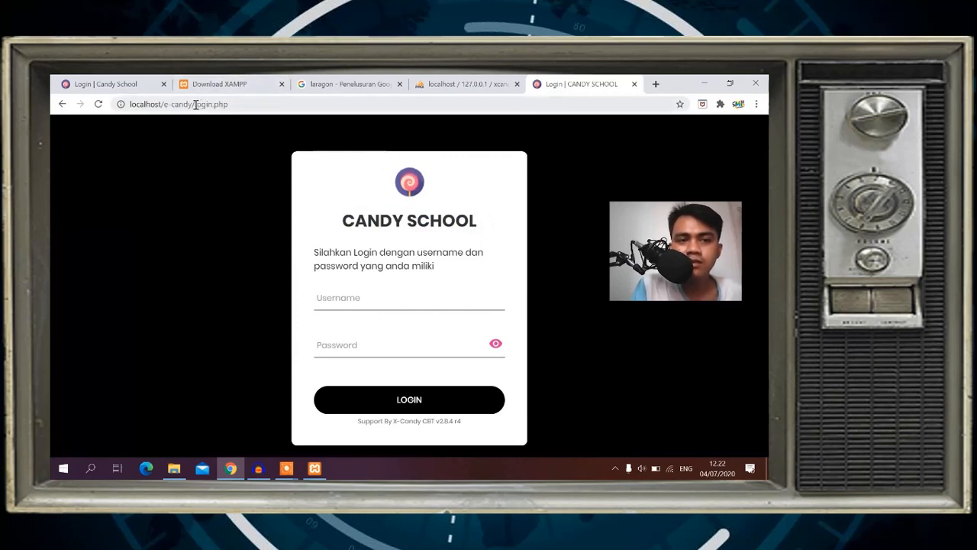
left_click_drag(195, 104, 255, 100)
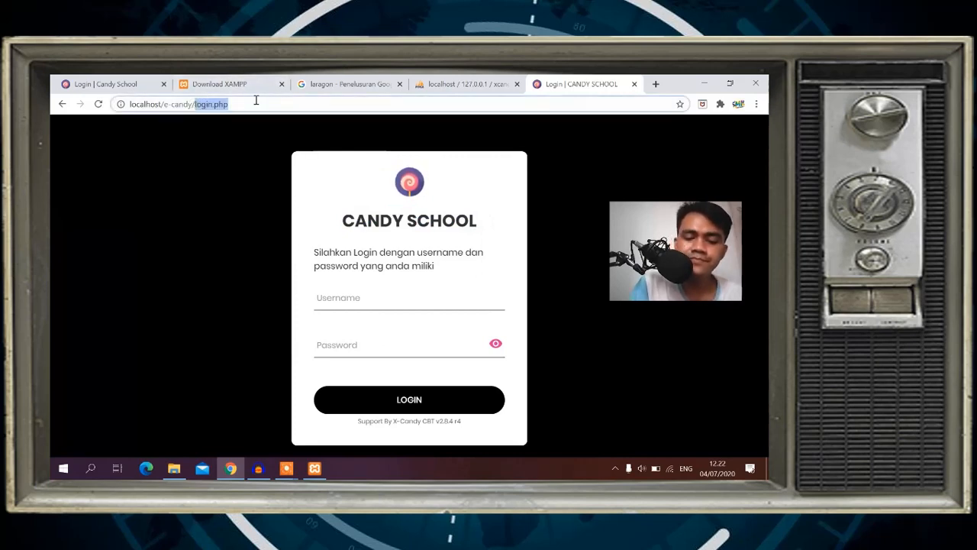
Load localhost/e-candy/x-panel and sign in with the administrator username and password.
type("x-")
type("panel")
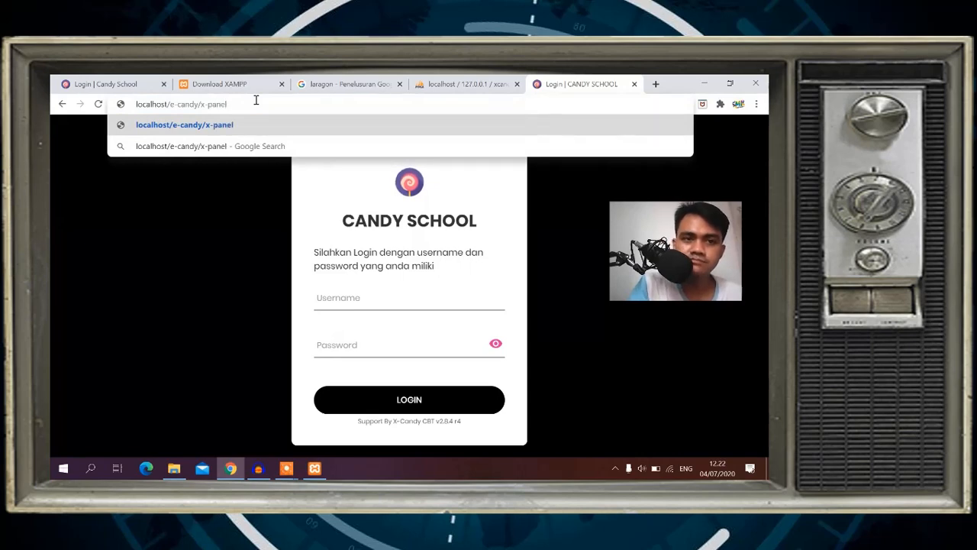
key("Return")
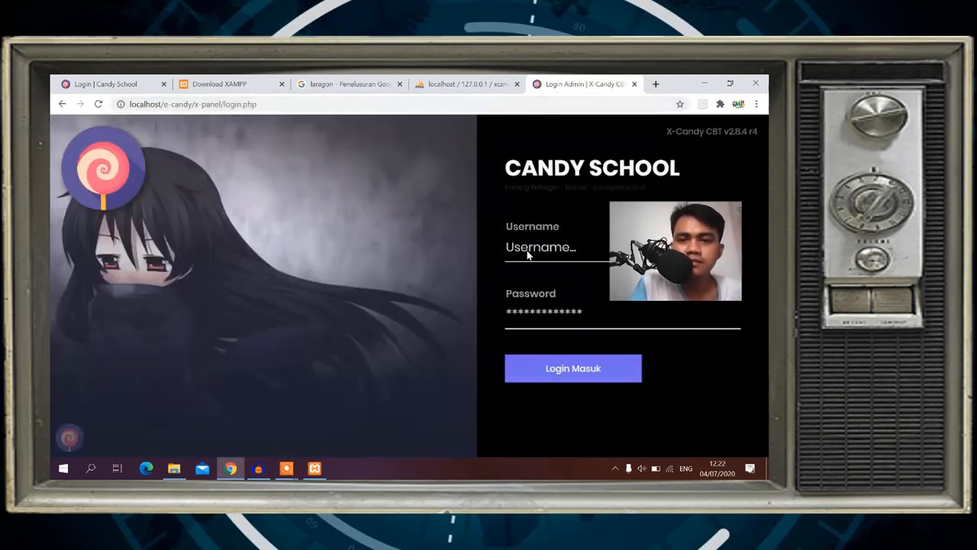
left_click(527, 251)
type("ad")
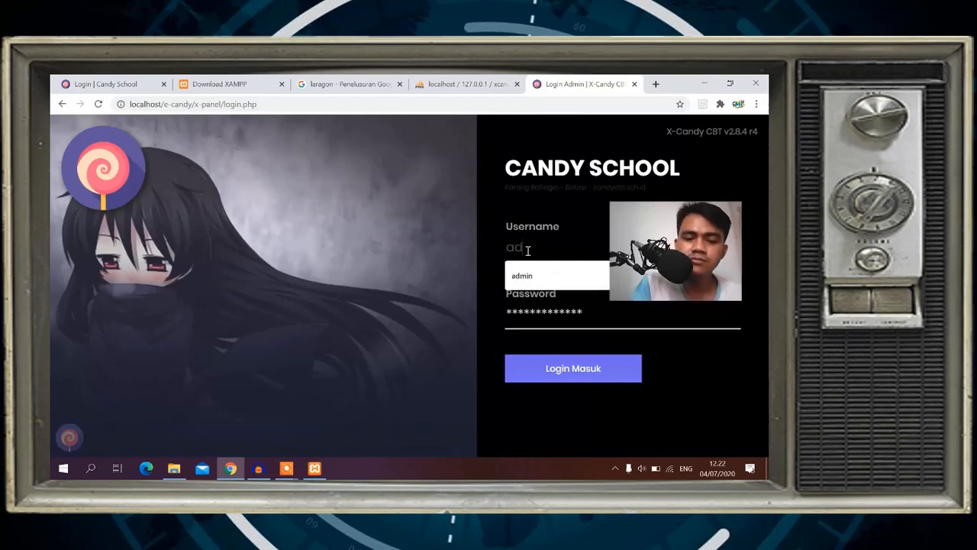
type("min")
key("Tab")
type("adm")
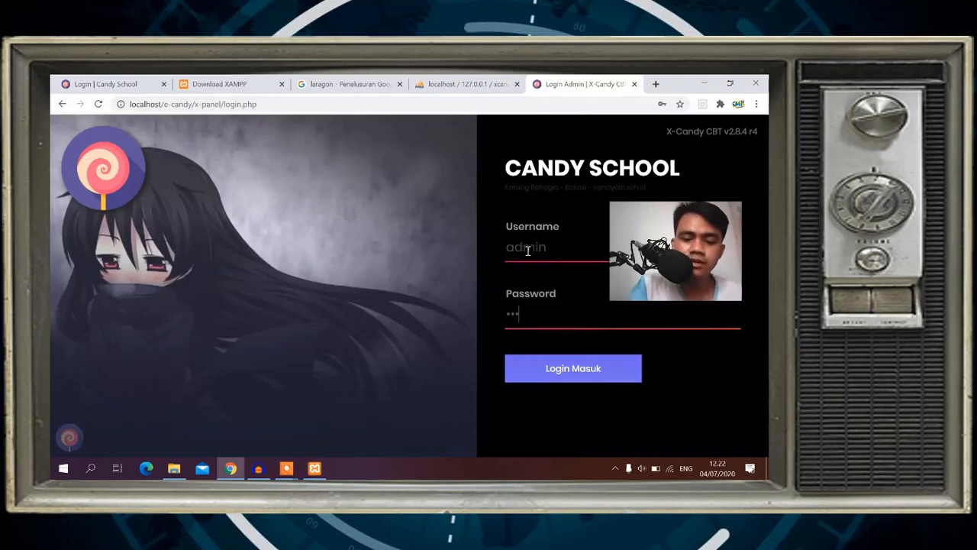
type("in123")
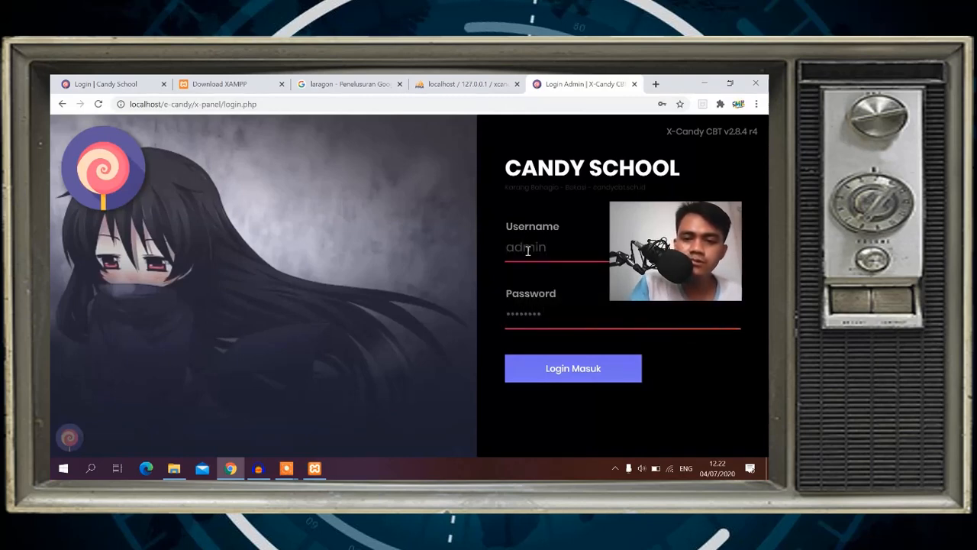
key("Return")
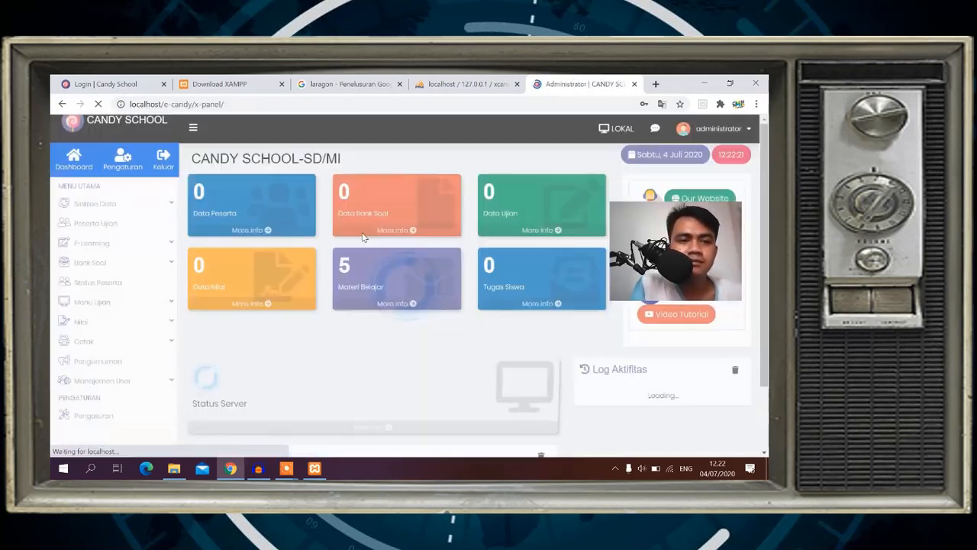
Dismiss the save-password prompt and scroll through the CANDY SCHOOL-SD/MI dashboard.
scroll(271, 262, "down", 2)
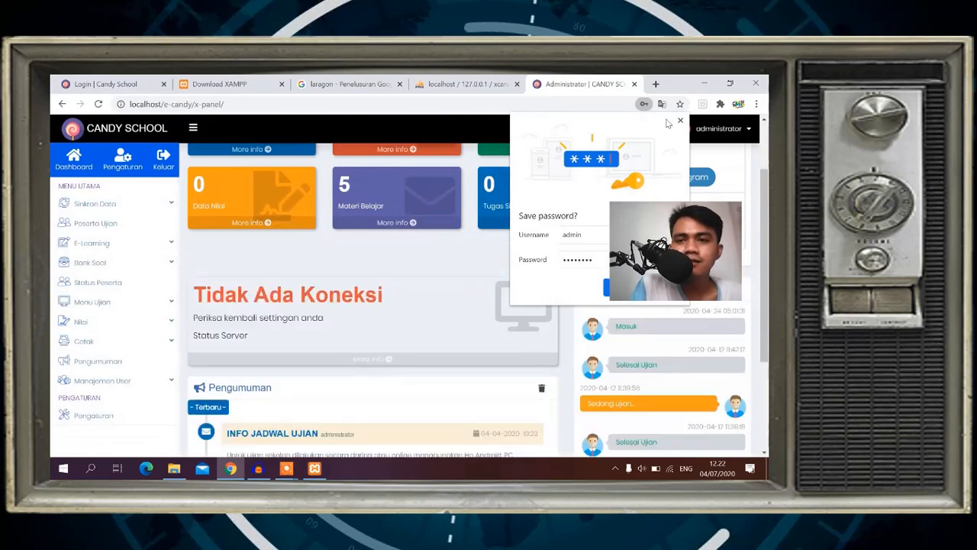
left_click(680, 120)
scroll(426, 223, "up", 2)
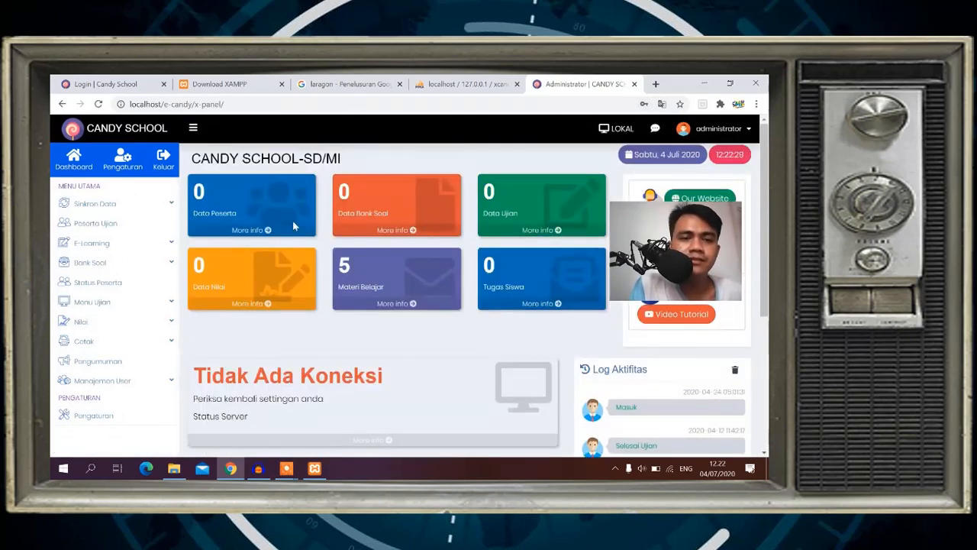
scroll(293, 220, "down", 4)
scroll(293, 220, "up", 4)
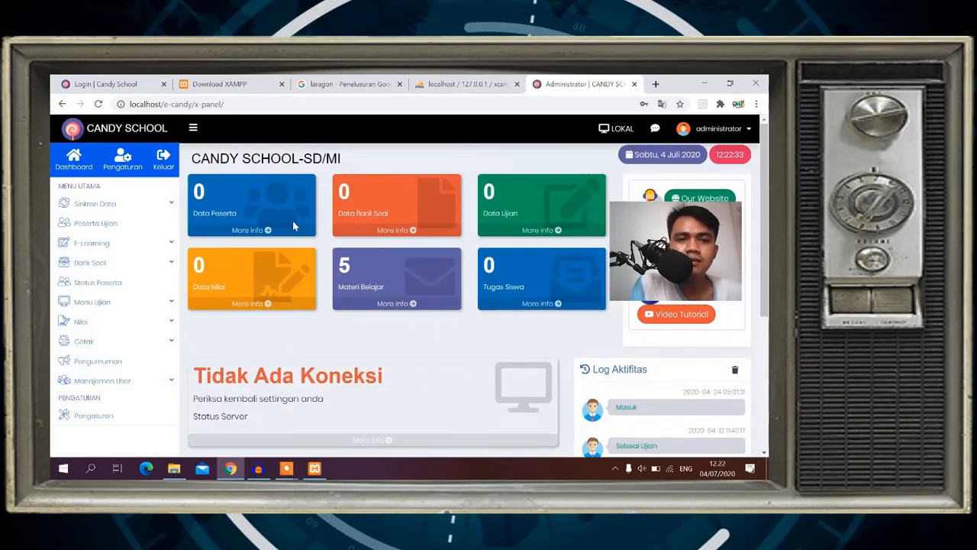
scroll(293, 220, "down", 4)
scroll(292, 220, "up", 4)
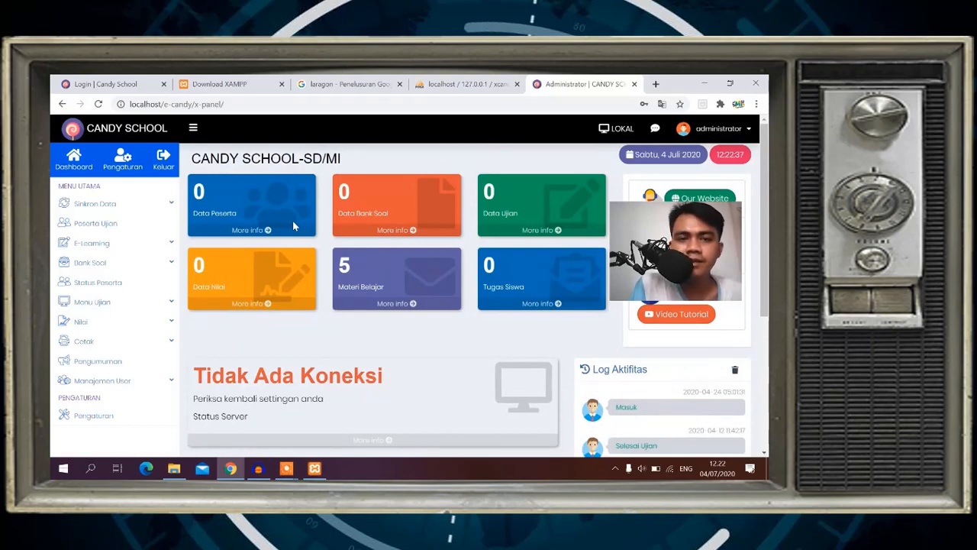
scroll(311, 237, "down", 5)
scroll(312, 238, "up", 4)
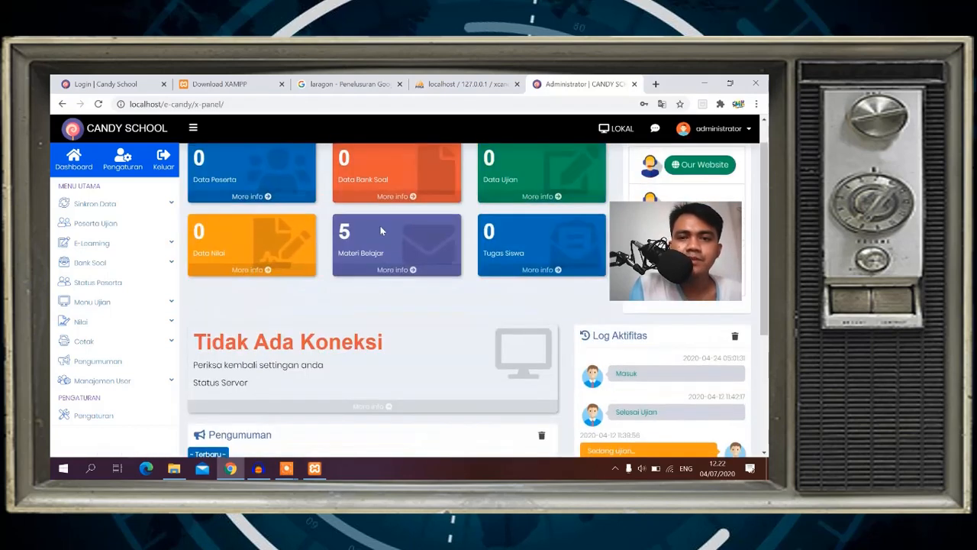
scroll(312, 237, "up", 1)
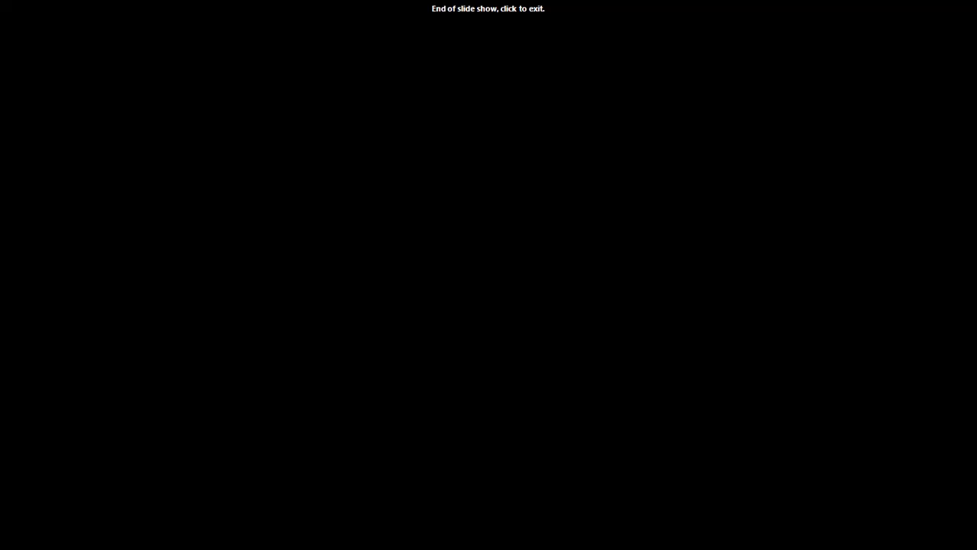
Start Apache (ports 80, 443) and MySQL (3306) in XAMPP, minimize it, and launch Chrome.
left_click(482, 242)
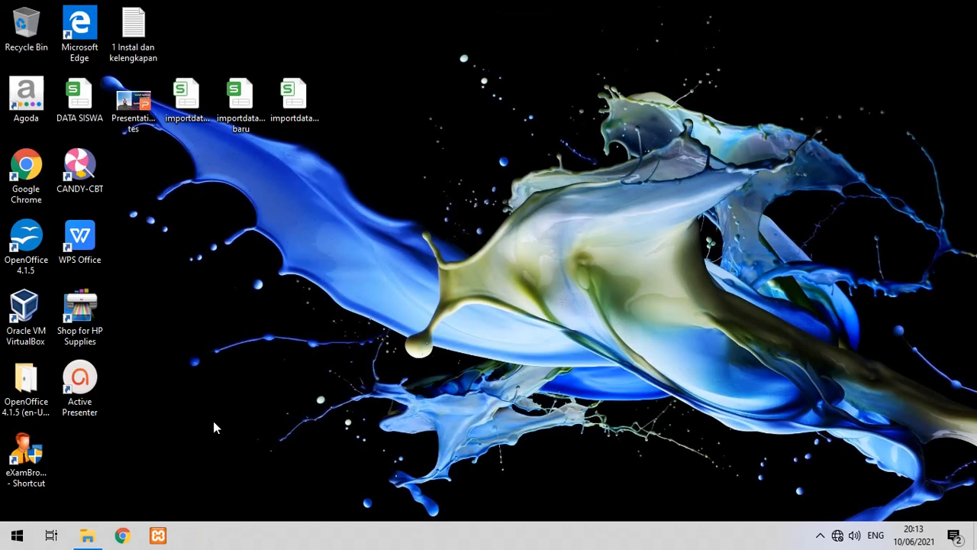
left_click(164, 539)
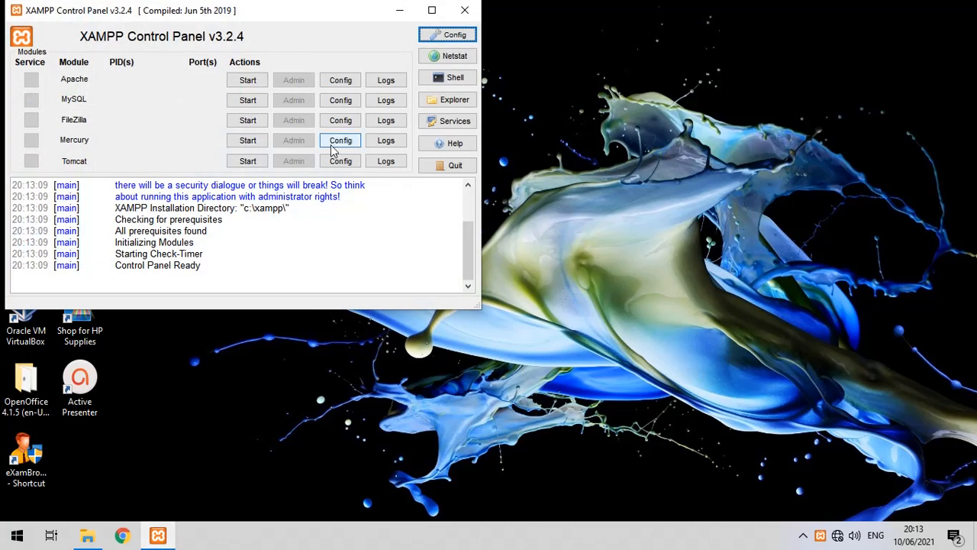
left_click(245, 85)
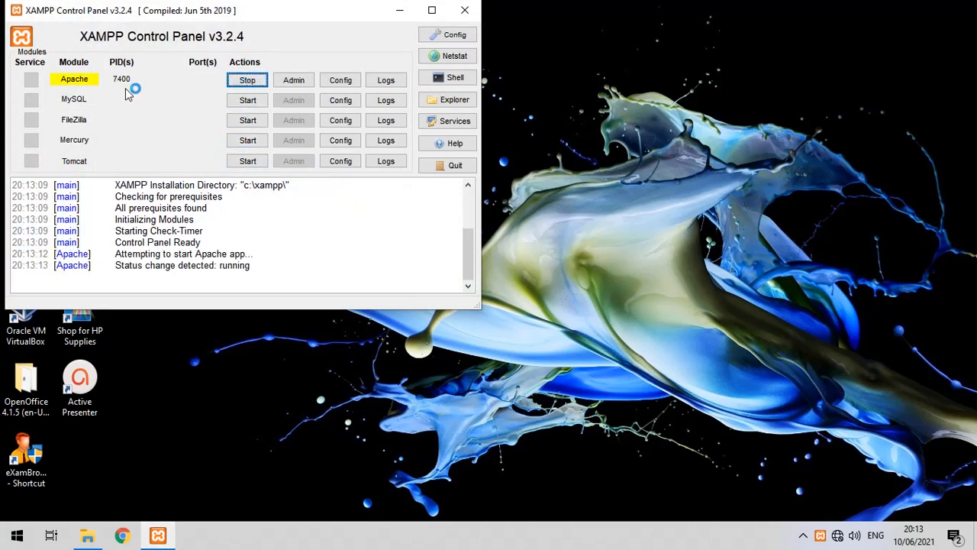
left_click(255, 97)
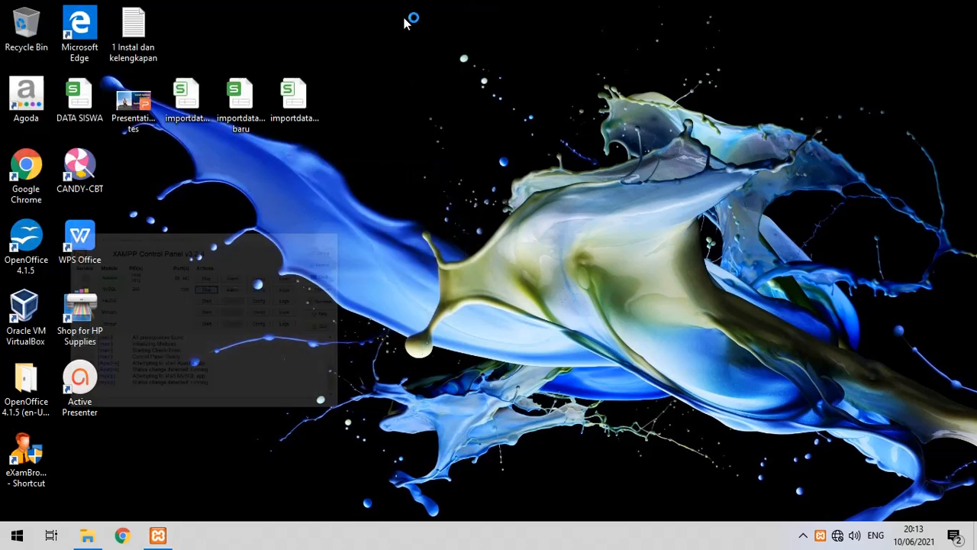
left_click(402, 13)
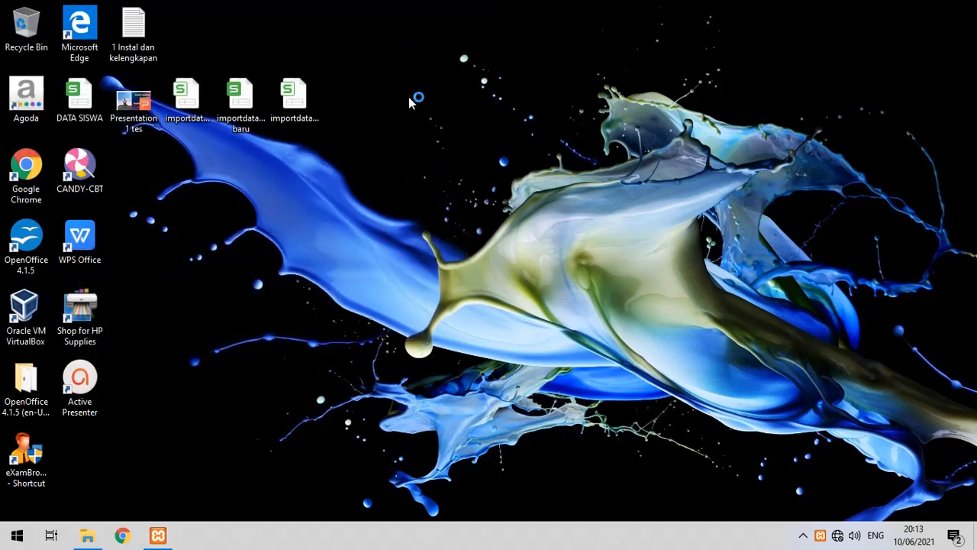
left_click(128, 535)
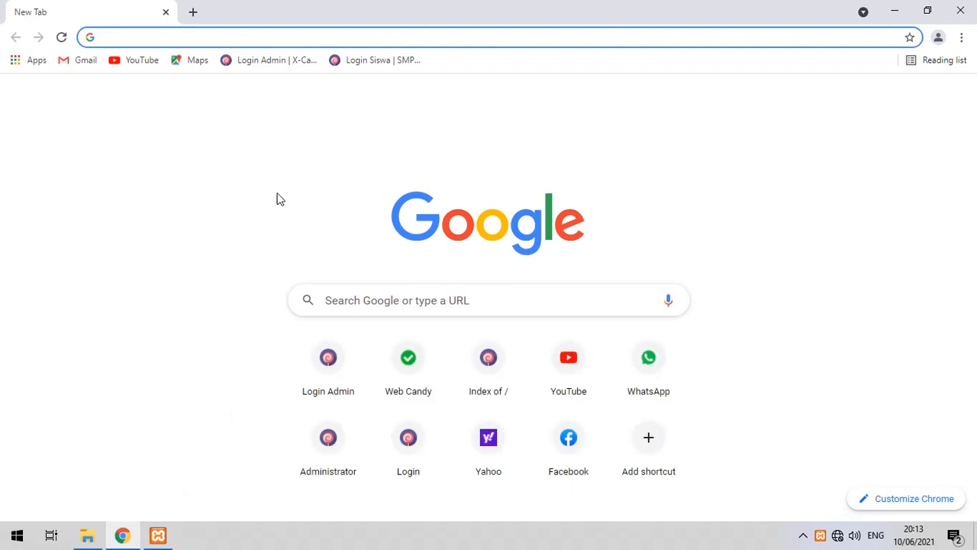
Log in at localhost/candycbt/x-panel and open Pengaturan for SMP NEGERI 3 PENGABUAN.
left_click(276, 61)
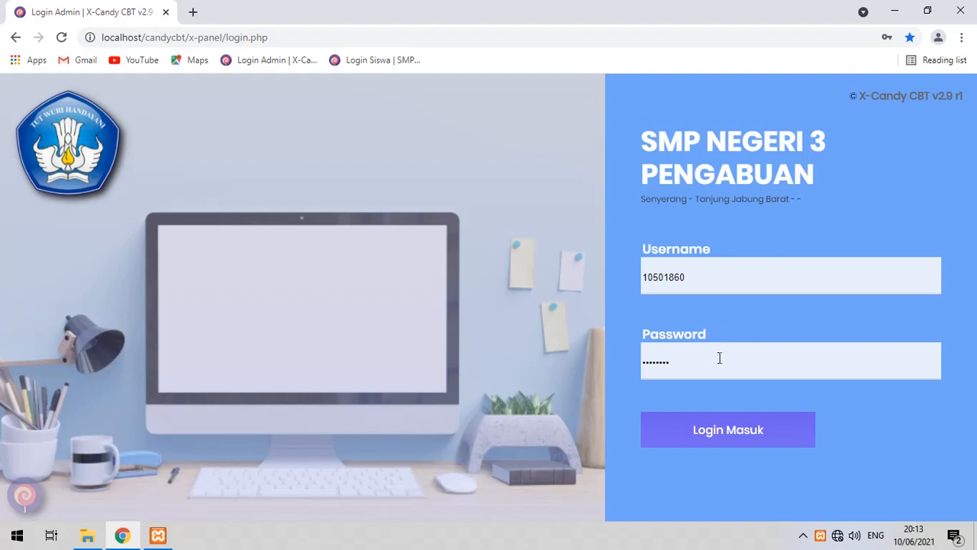
left_click(697, 439)
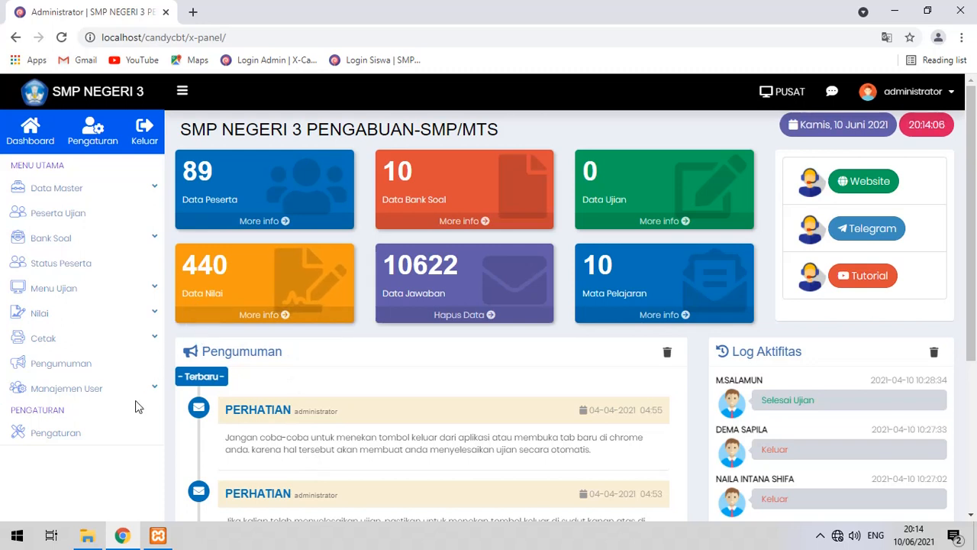
left_click(90, 135)
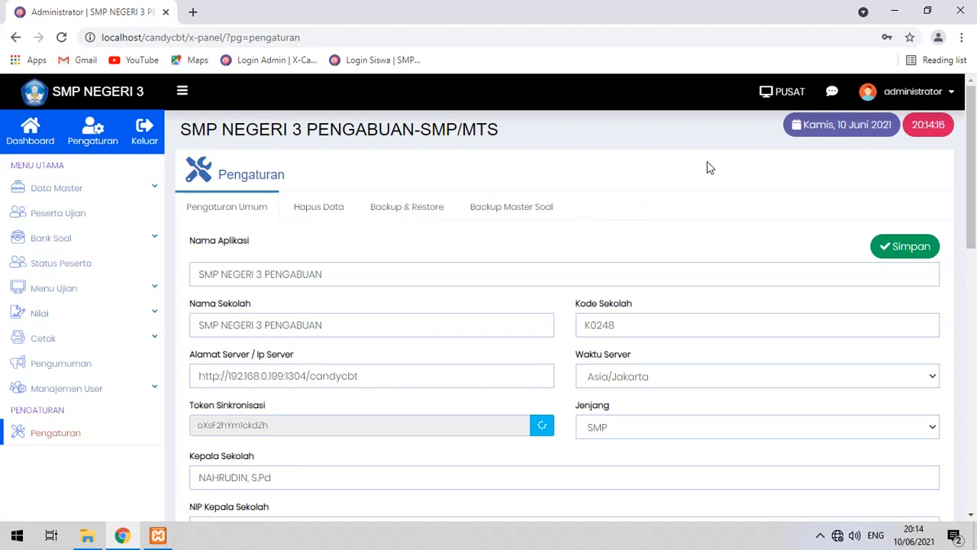
Replace the Nama Aplikasi field with CANDY CBT.
left_click_drag(390, 279, 100, 311)
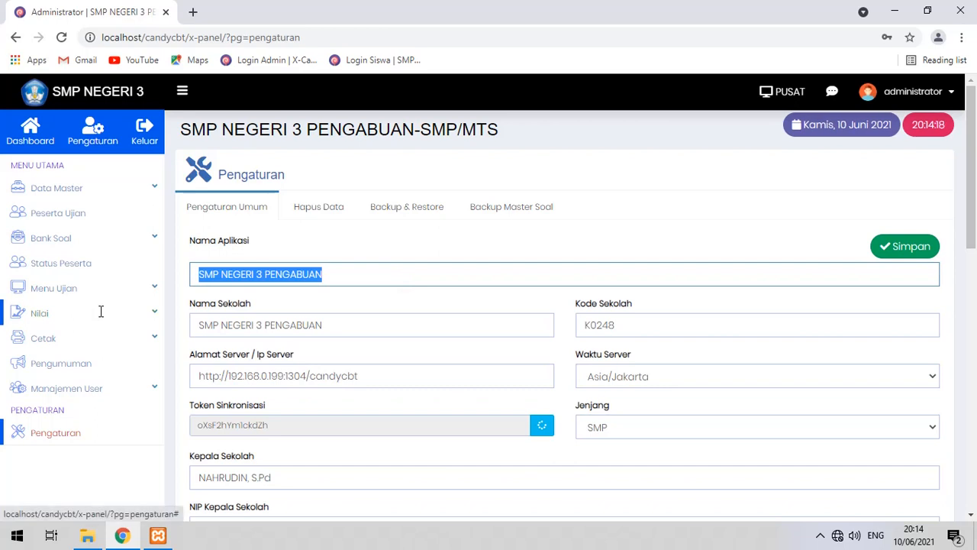
type("CANDY CBT")
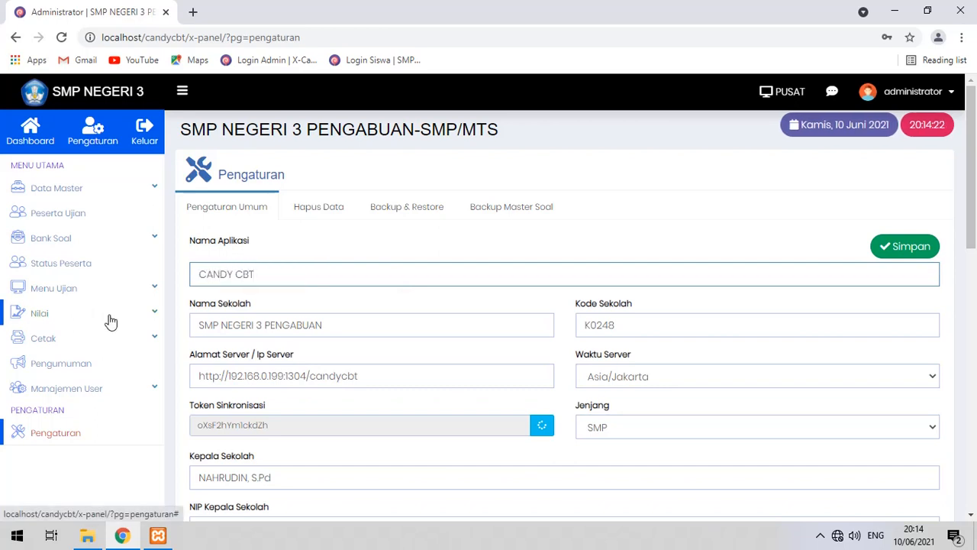
scroll(382, 220, "down", 3)
scroll(310, 187, "up", 2)
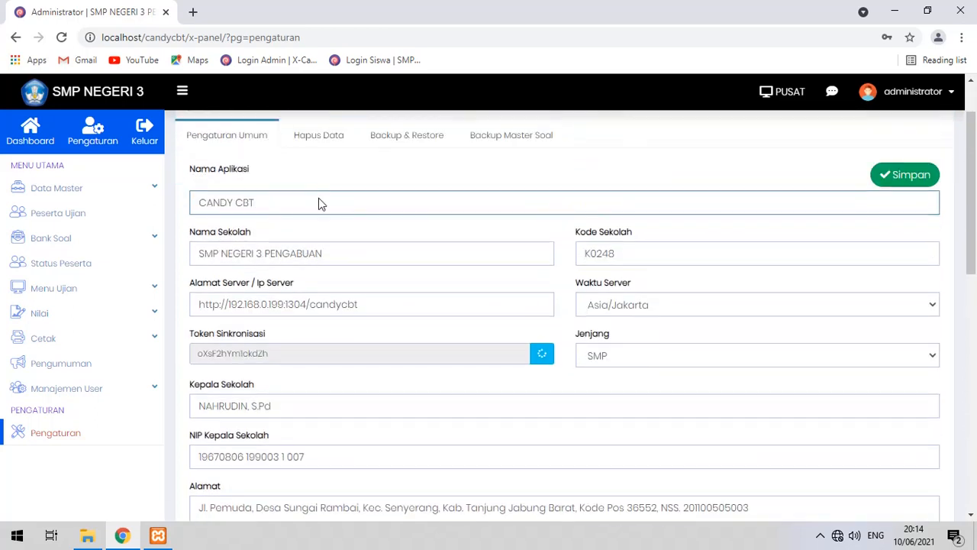
left_click(321, 232)
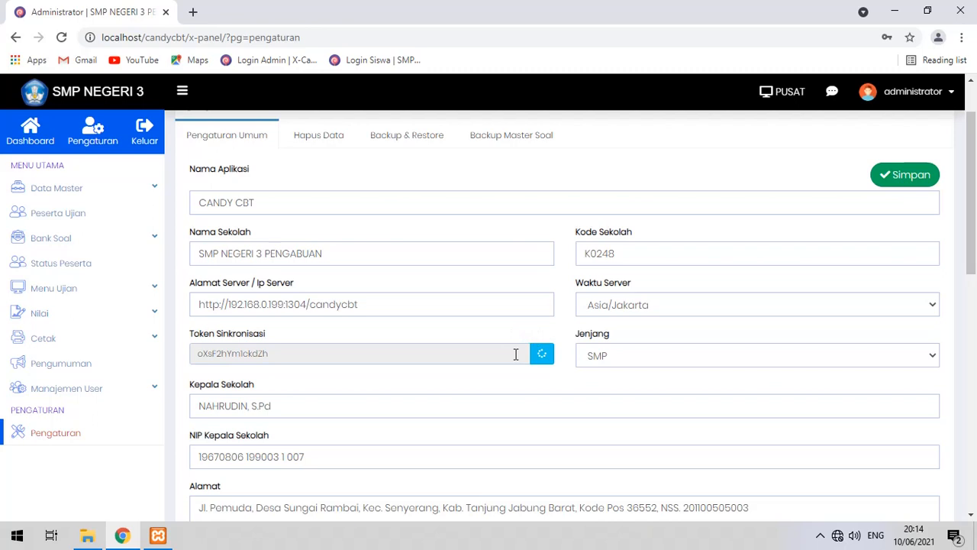
Review the report header text, save with Simpan, and expand Manajemen User in the sidebar.
scroll(313, 349, "down", 2)
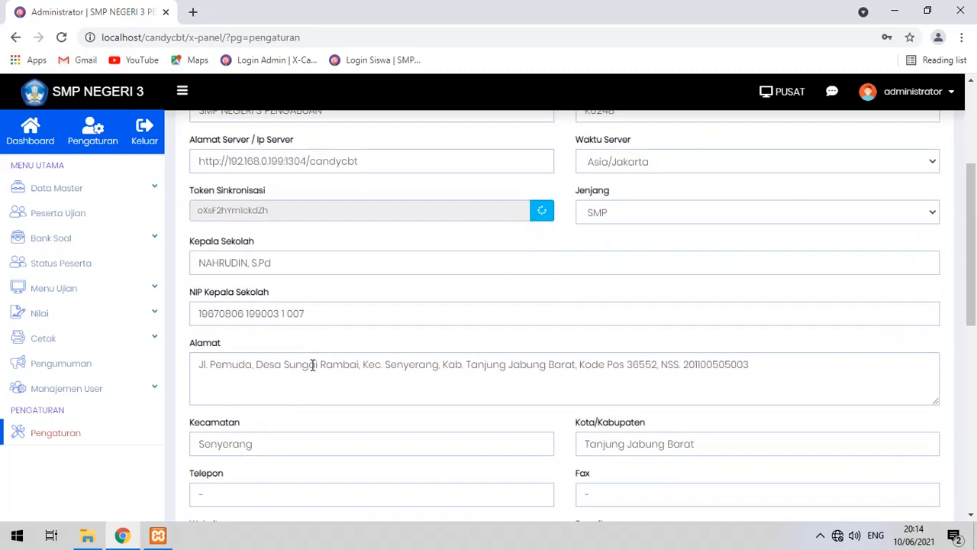
scroll(319, 340, "down", 6)
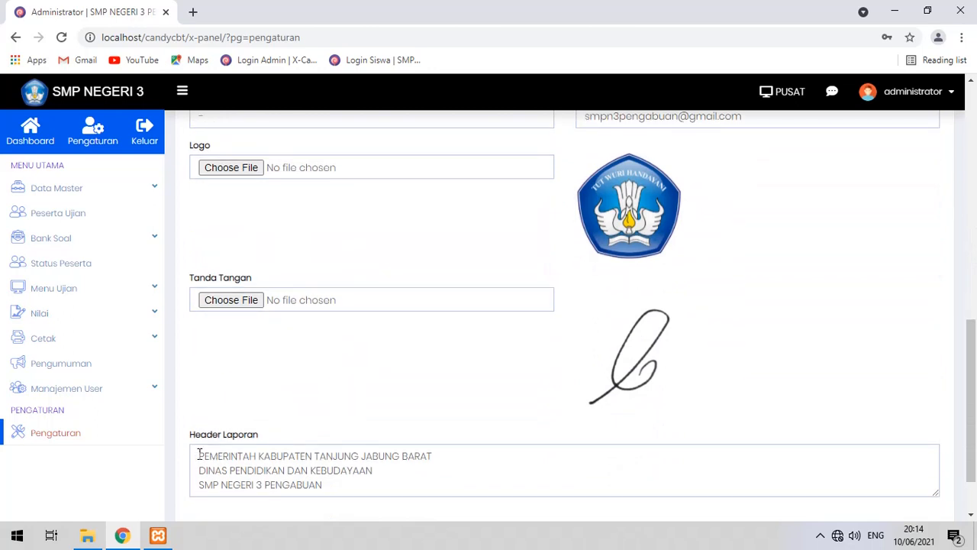
left_click_drag(335, 484, 183, 457)
left_click(440, 492)
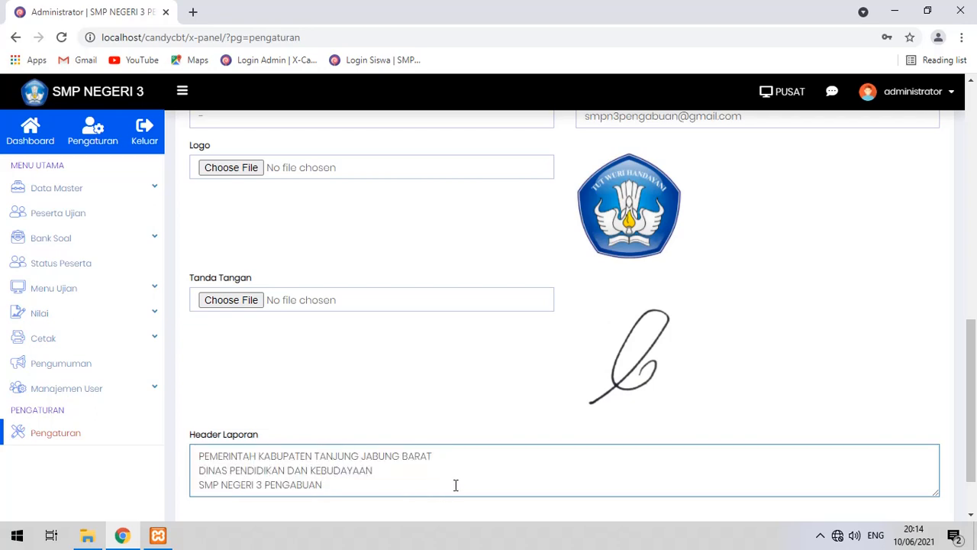
scroll(465, 477, "up", 10)
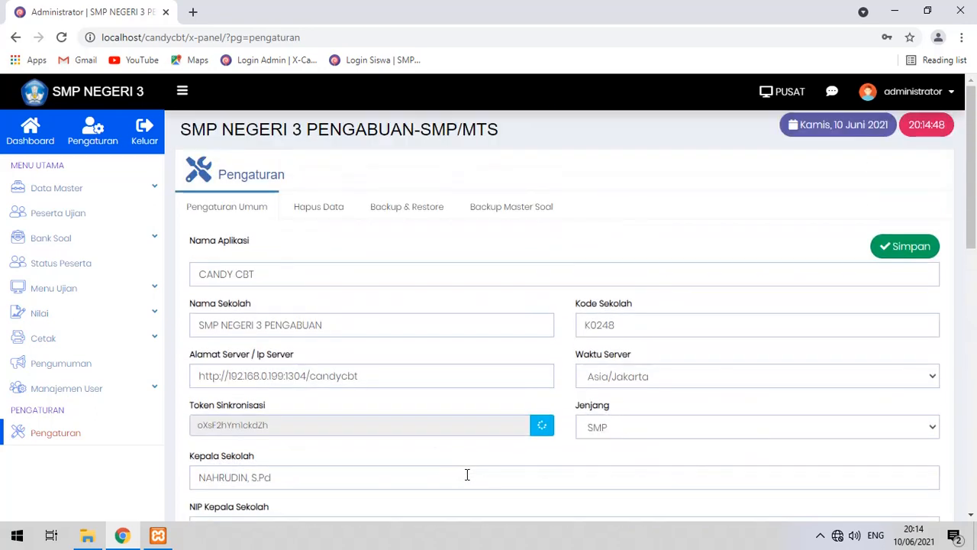
left_click(919, 248)
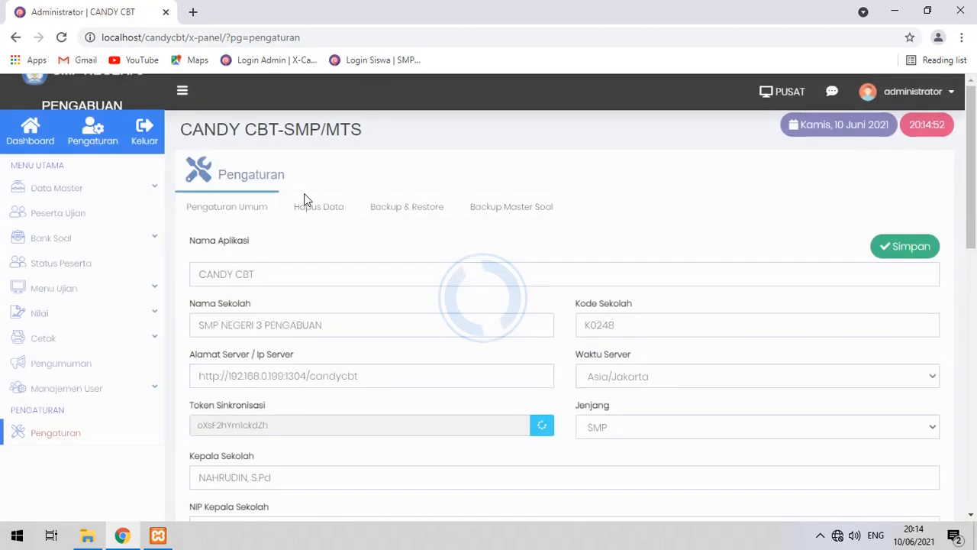
left_click(149, 392)
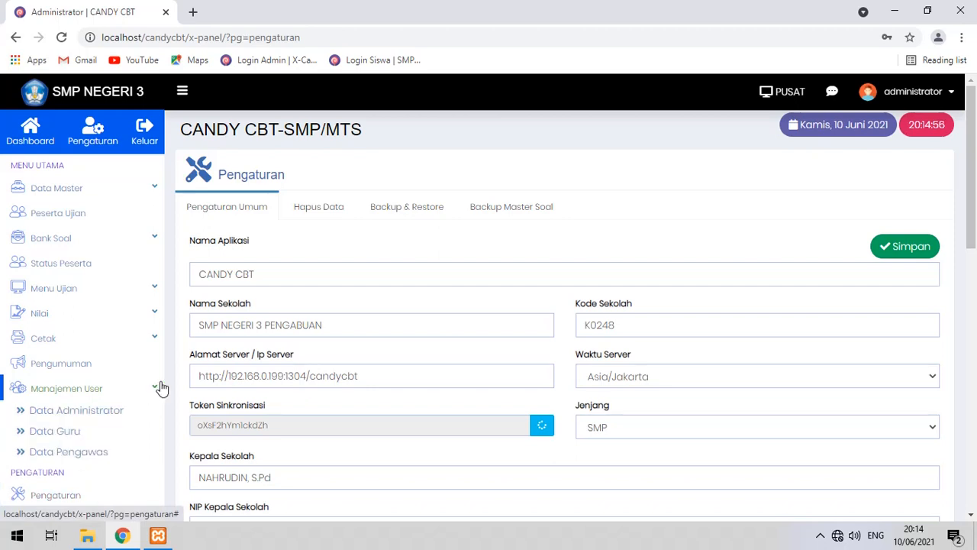
Review the single admin account and its add-user Level options without saving, then go to Data Guru.
left_click(112, 411)
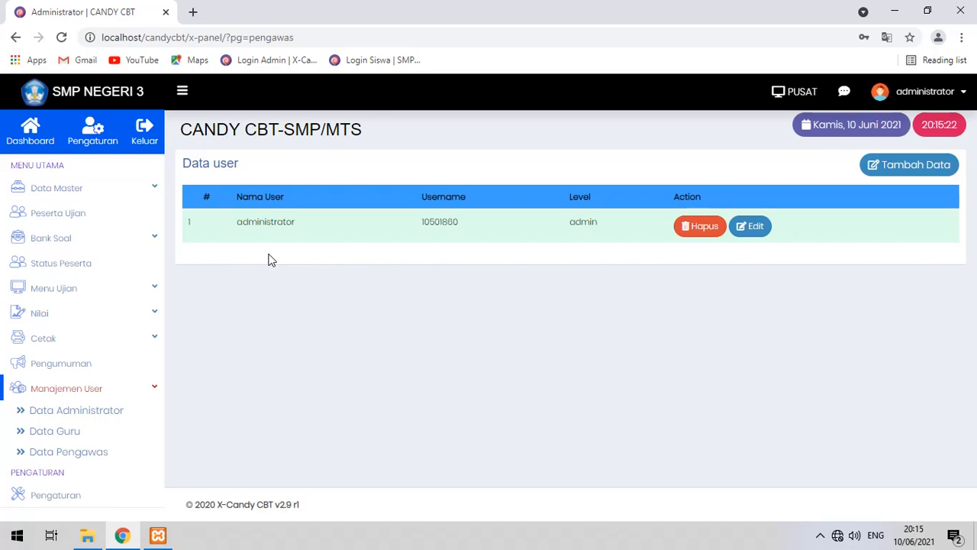
left_click(924, 166)
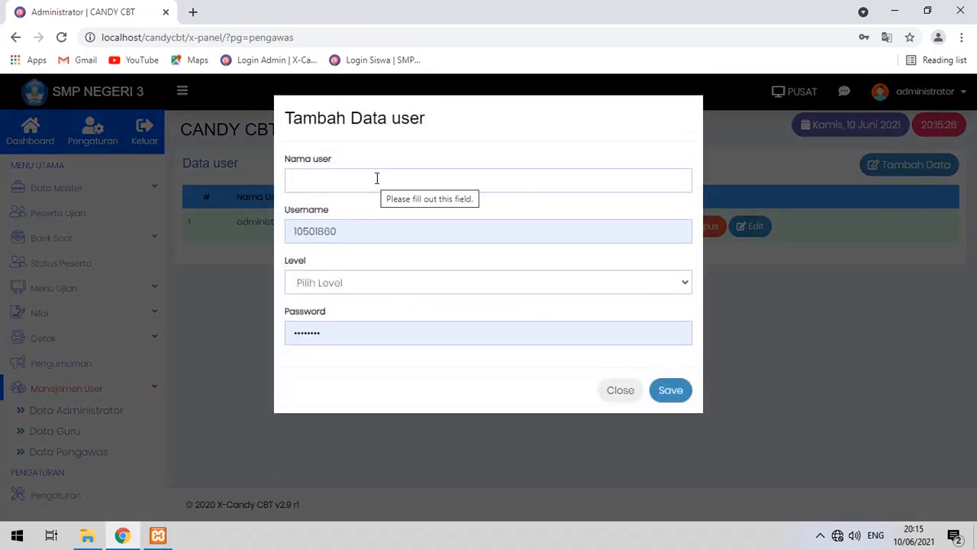
left_click(399, 284)
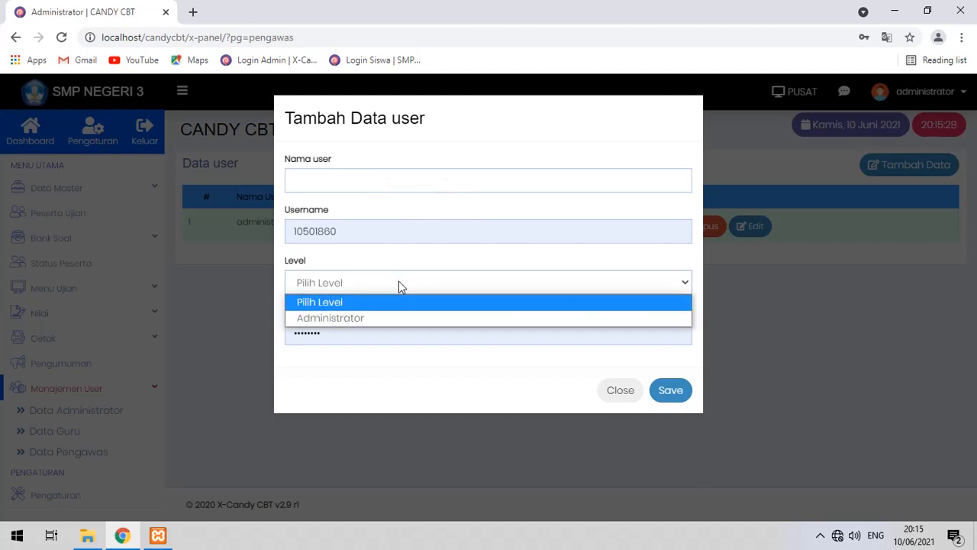
left_click(436, 351)
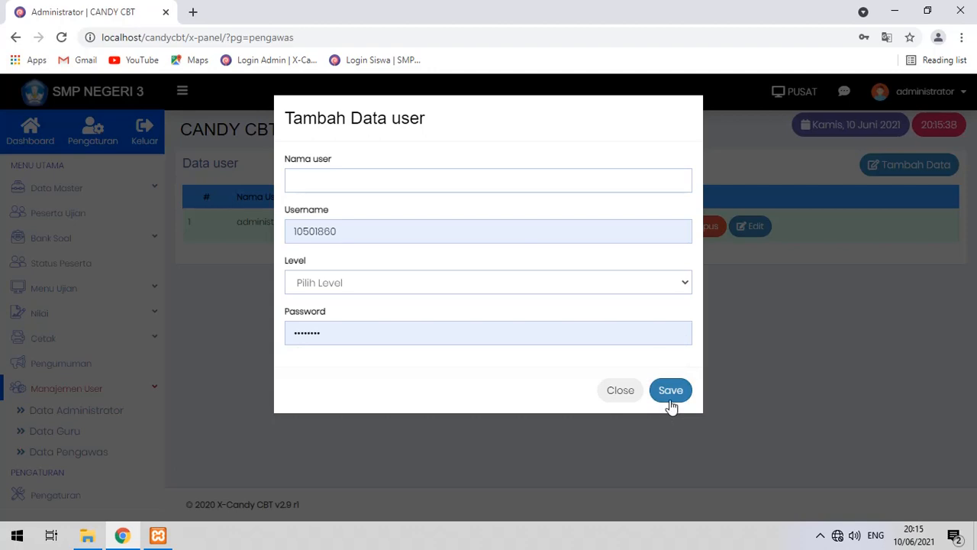
left_click(627, 398)
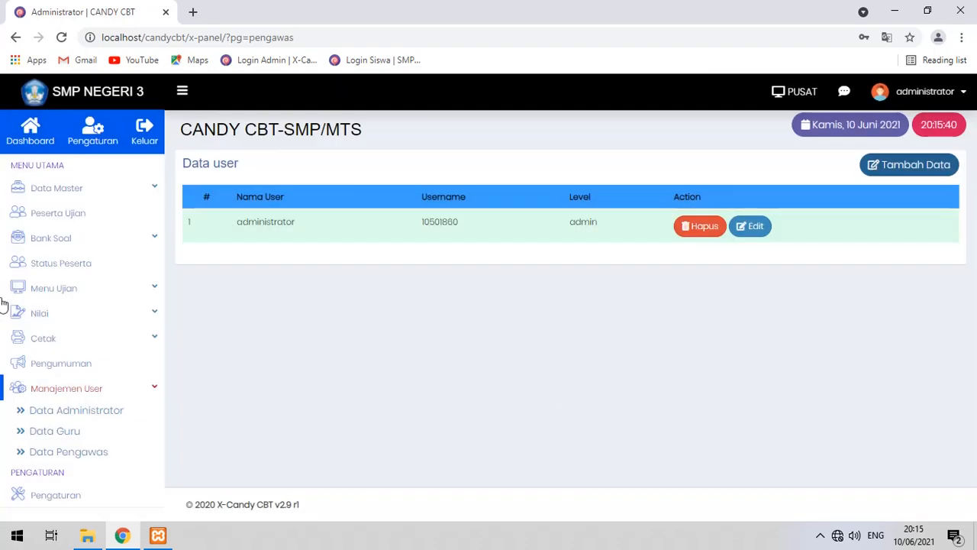
left_click(67, 432)
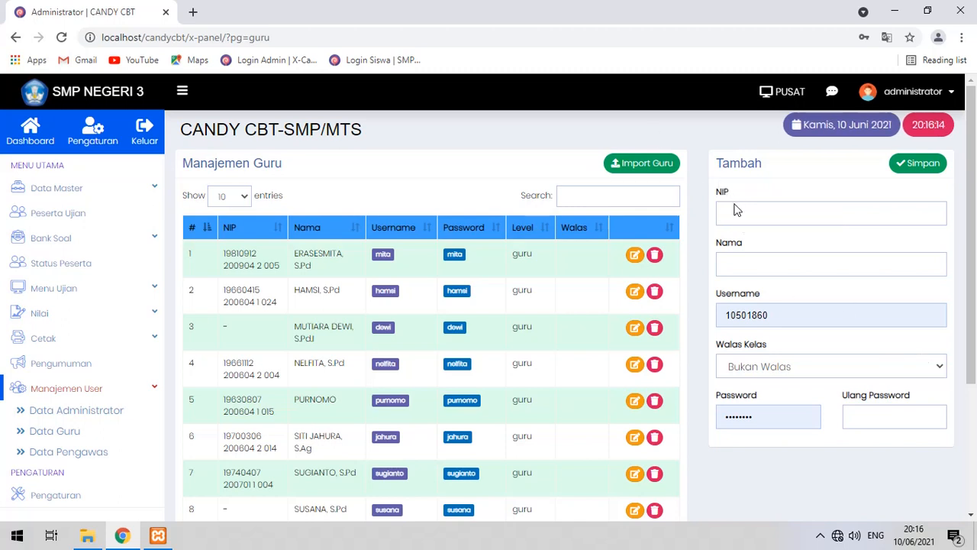
Check the Walas Kelas options, leave Bukan Walas, try saving, then open Import Guru.
left_click(807, 368)
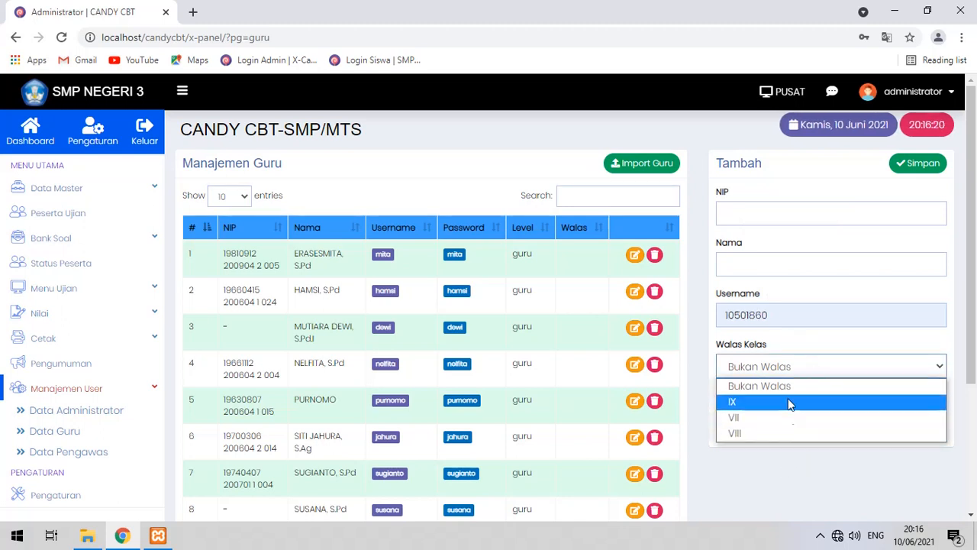
left_click(754, 486)
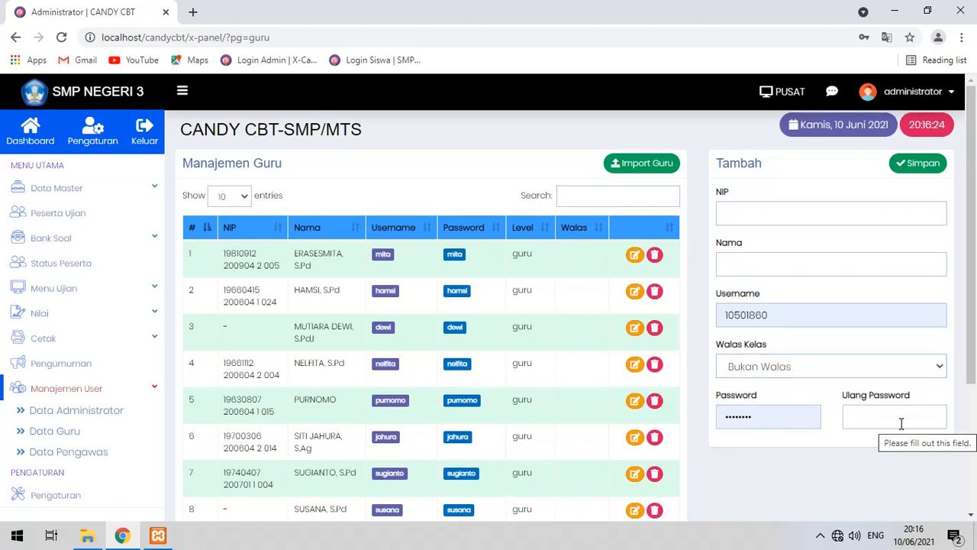
left_click(921, 170)
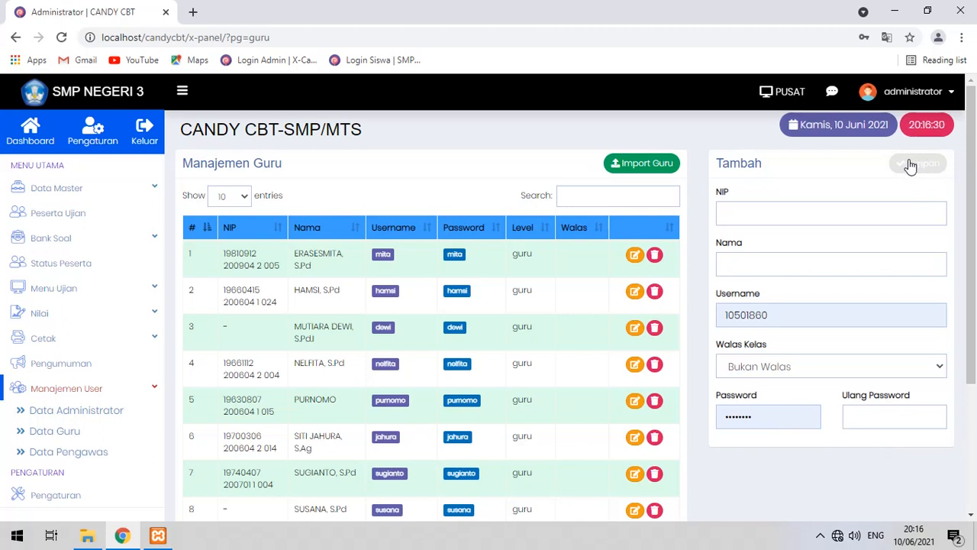
left_click(662, 164)
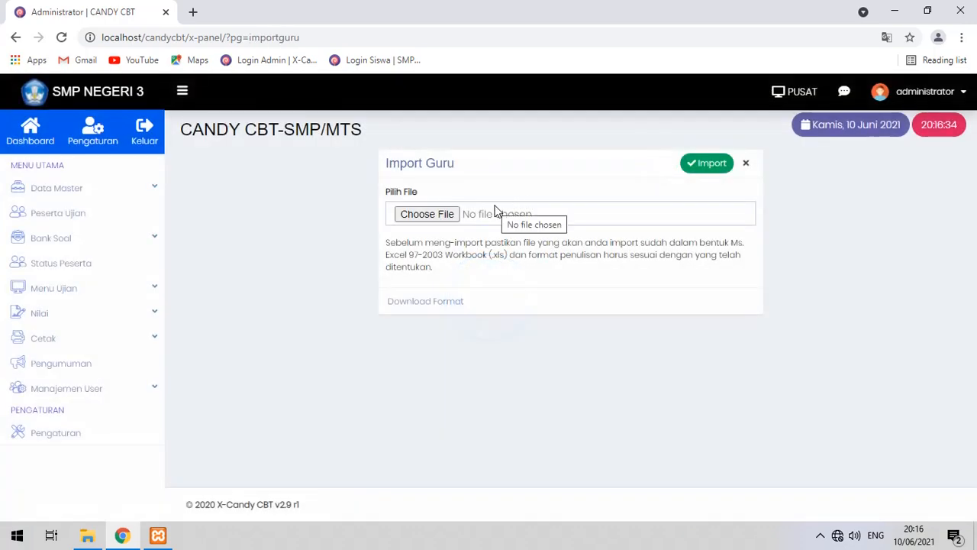
Download the importdataguru.xls template and open it from the desktop in WPS.
left_click(459, 308)
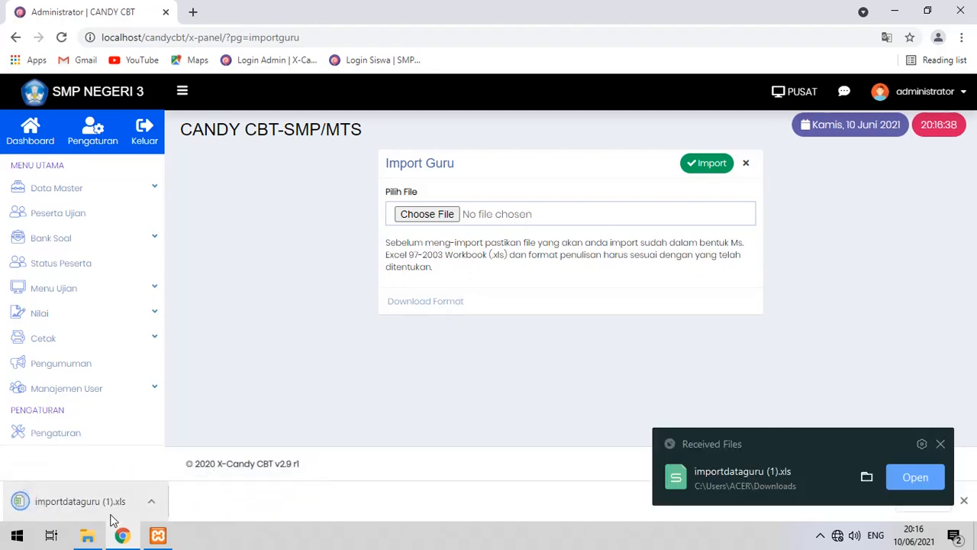
left_click(122, 535)
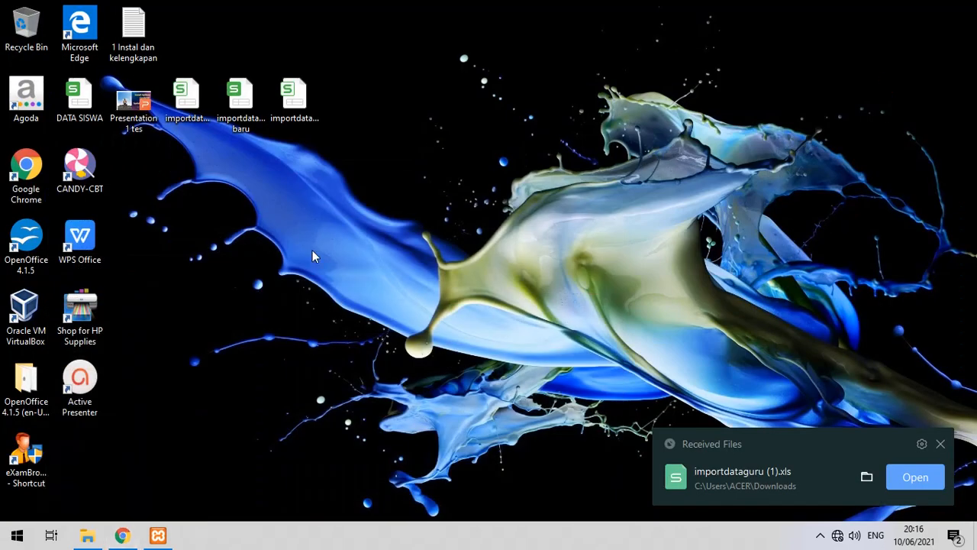
left_click(190, 120)
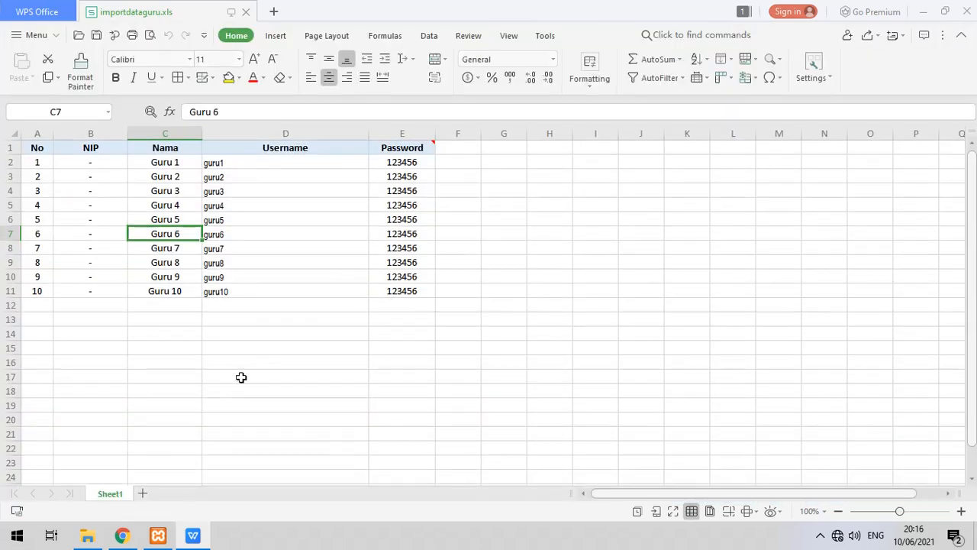
Check the empty rows A12–A14 below the teacher list and the NIP values in B2 and B3.
left_click(241, 378)
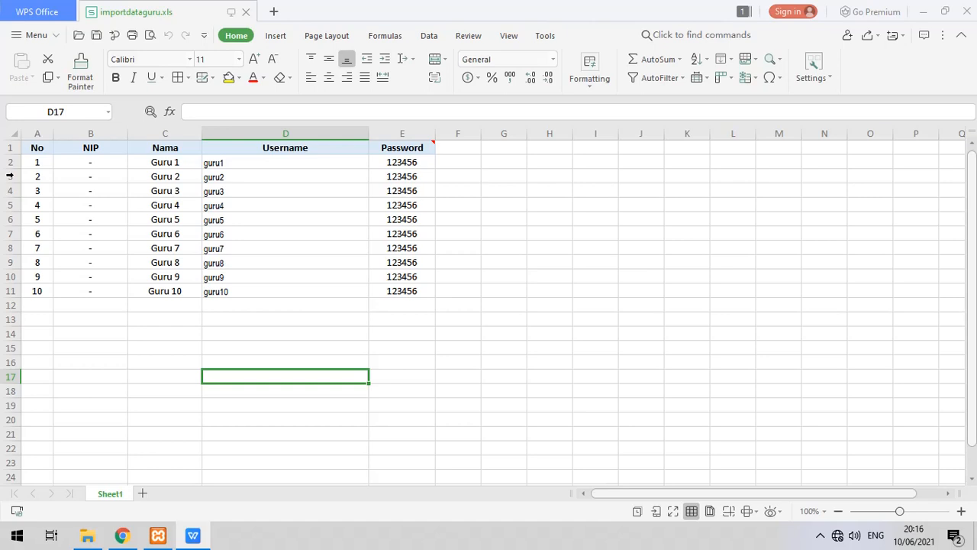
left_click(44, 305)
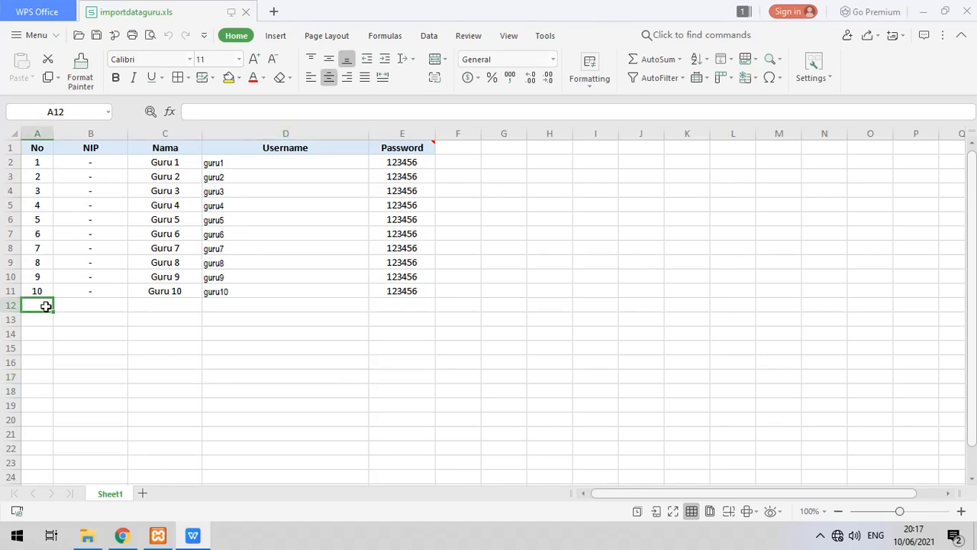
left_click(42, 319)
left_click(44, 337)
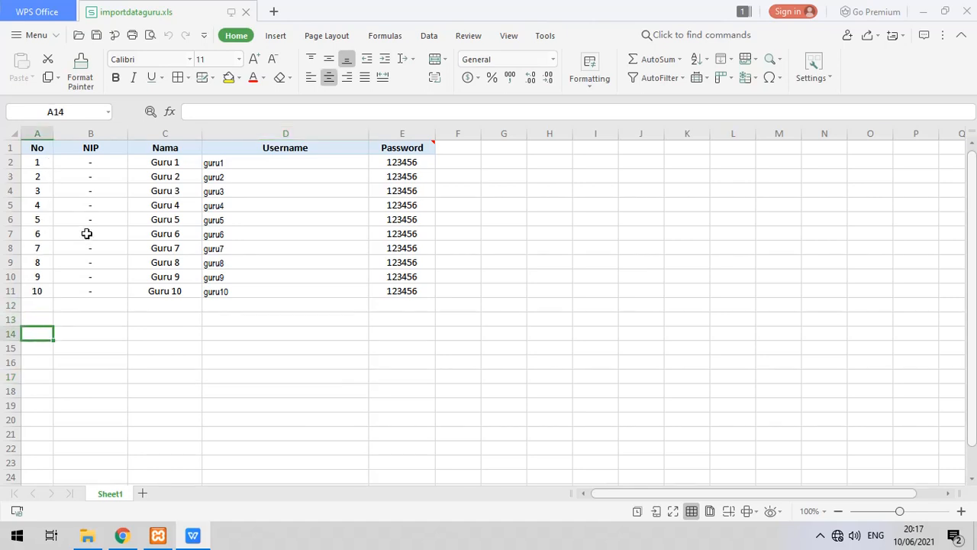
left_click(102, 165)
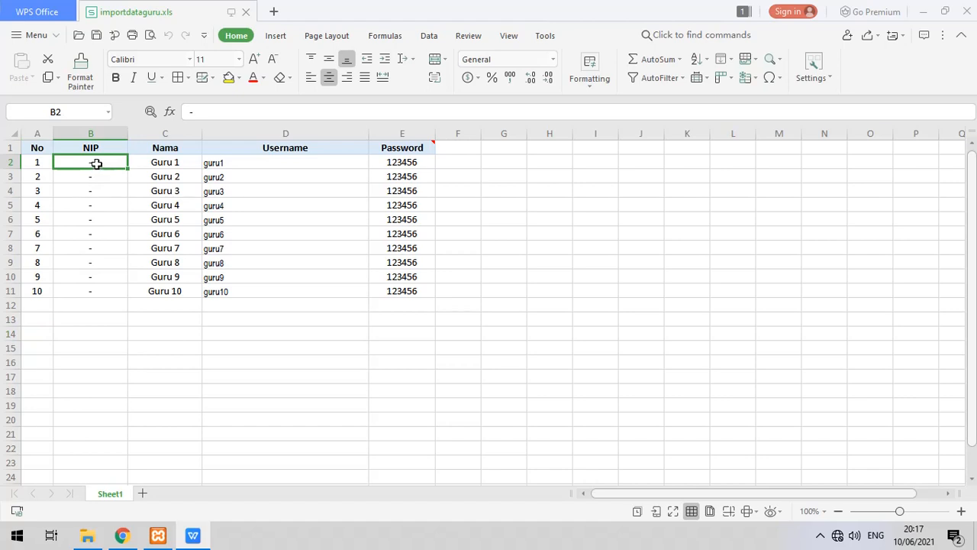
left_click(98, 177)
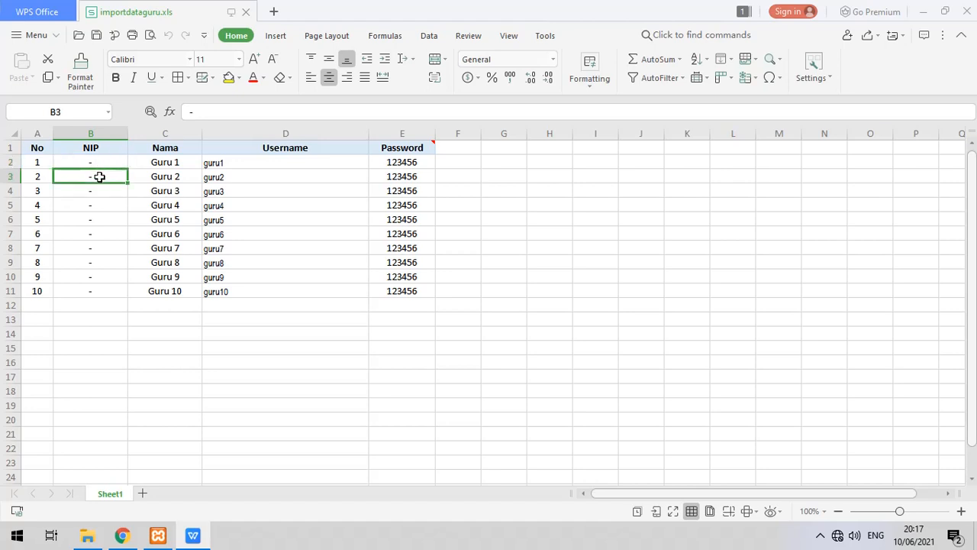
Review the Nama header, username guru1 and the Password column note, then minimise WPS.
left_click(170, 151)
left_click(240, 157)
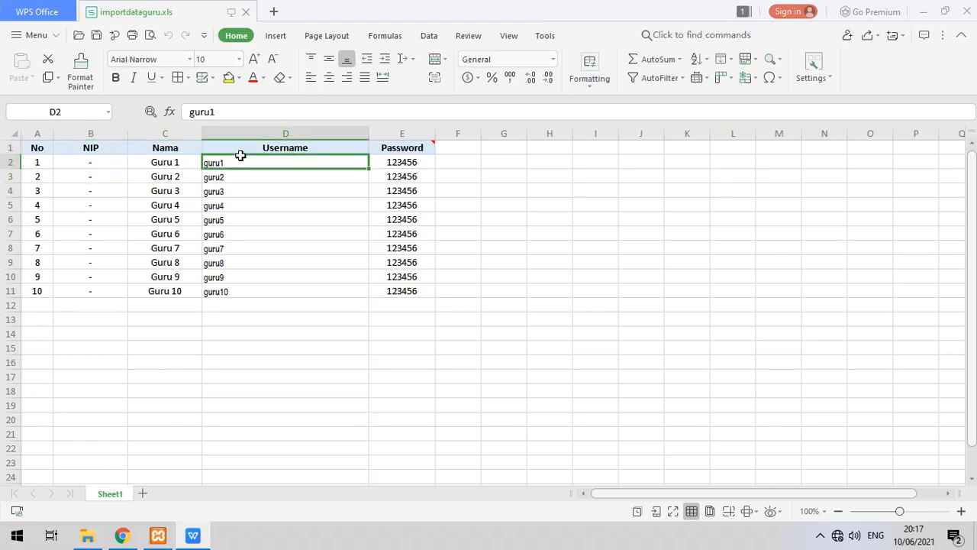
left_click(396, 149)
left_click(462, 362)
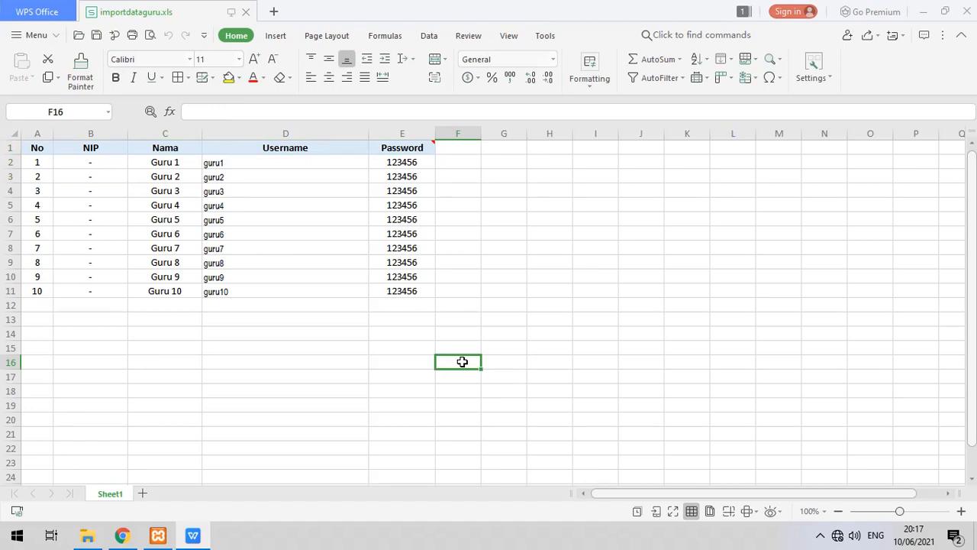
left_click(921, 12)
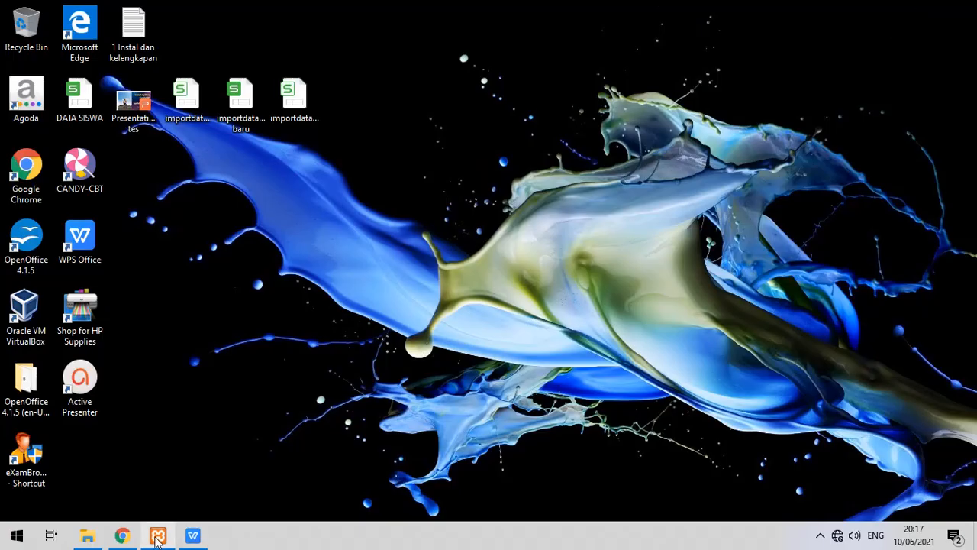
Back in Chrome, submit the teacher import form and open Manajemen User > Data Guru.
left_click(123, 536)
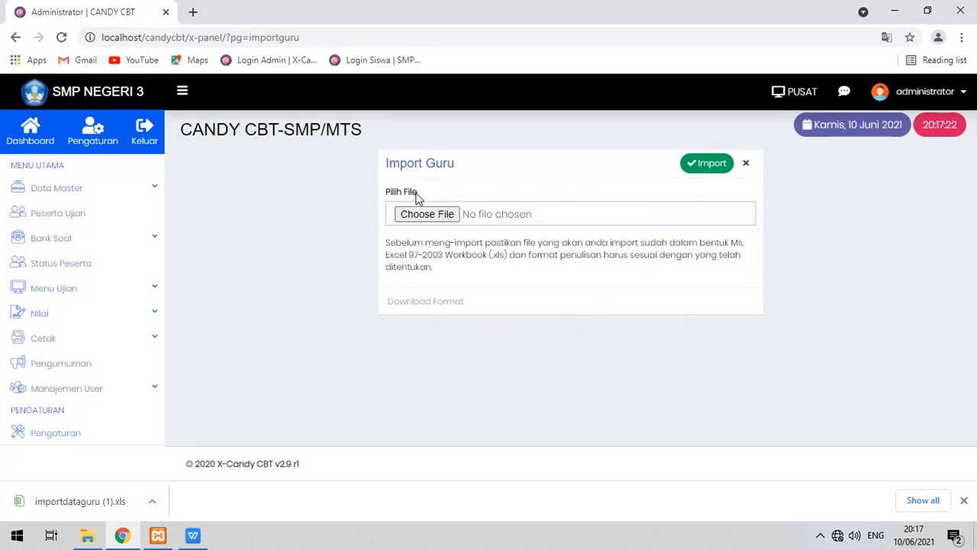
left_click(707, 165)
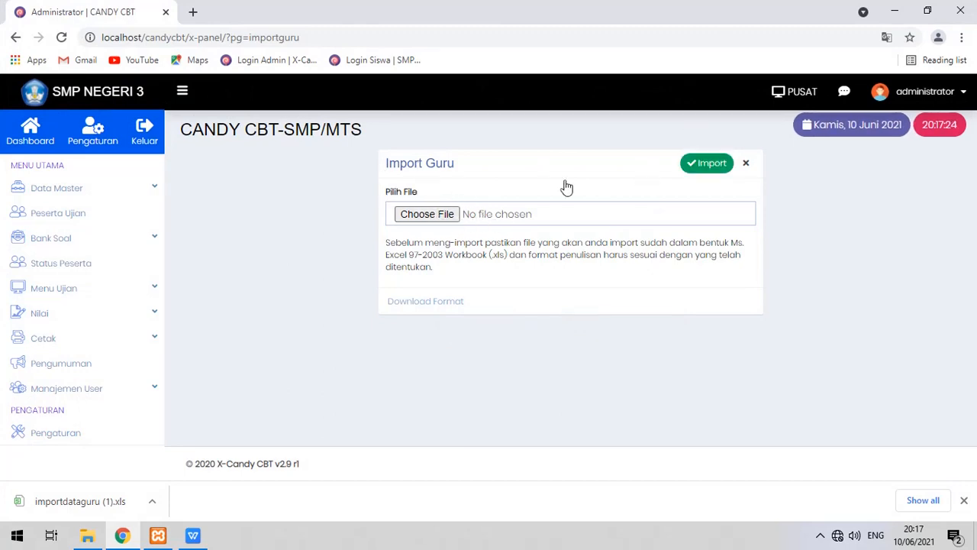
left_click(105, 391)
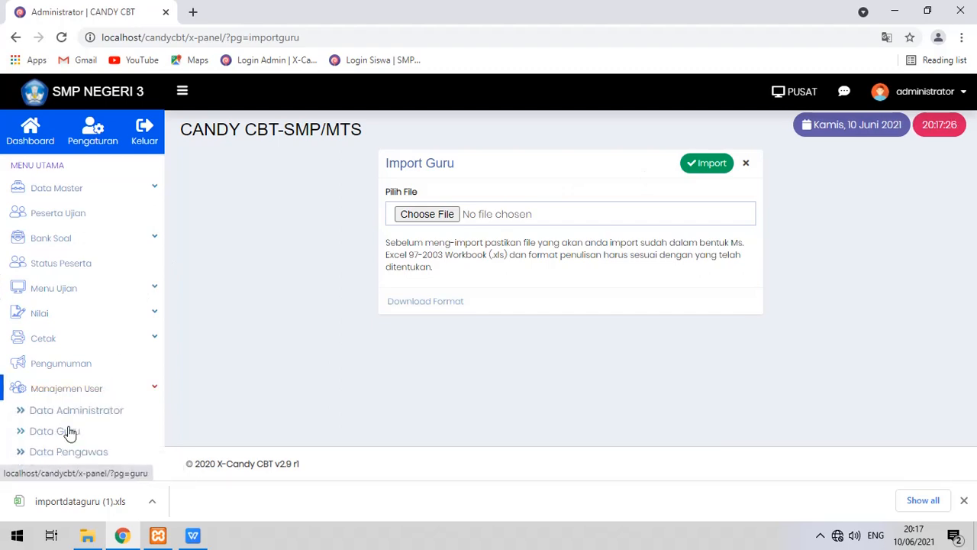
left_click(68, 431)
Scroll through the teacher list, then open the Data Pengawas page.
scroll(302, 227, "down", 2)
scroll(301, 227, "down", 2)
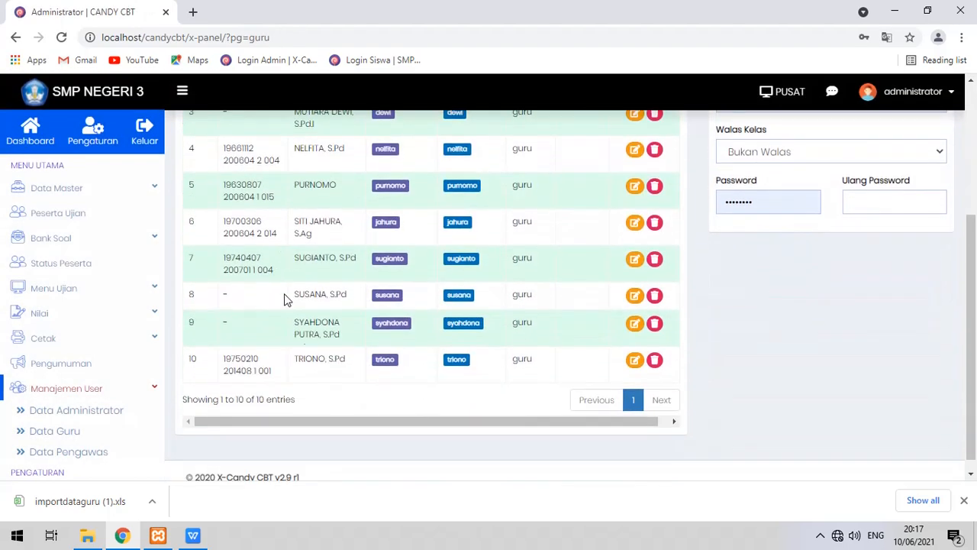
scroll(729, 393, "up", 3)
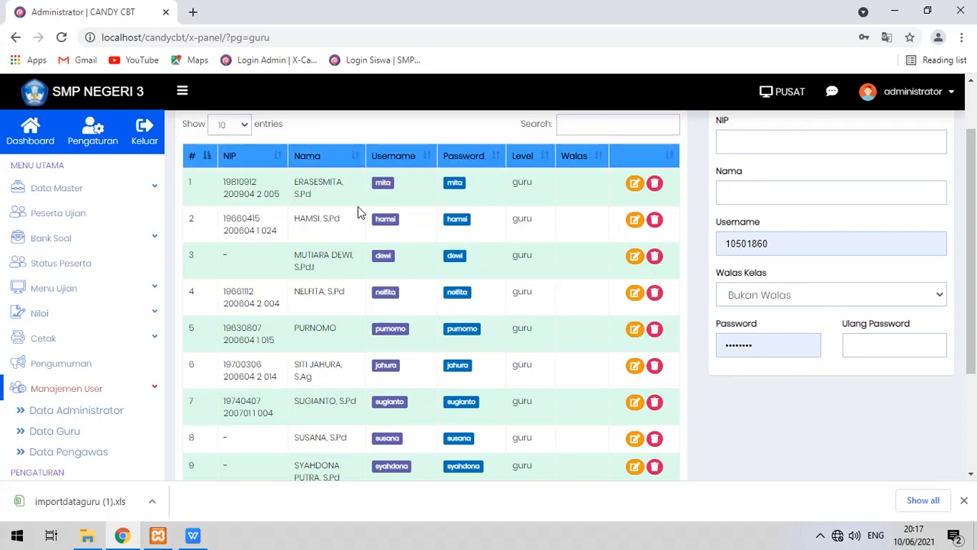
scroll(334, 286, "up", 2)
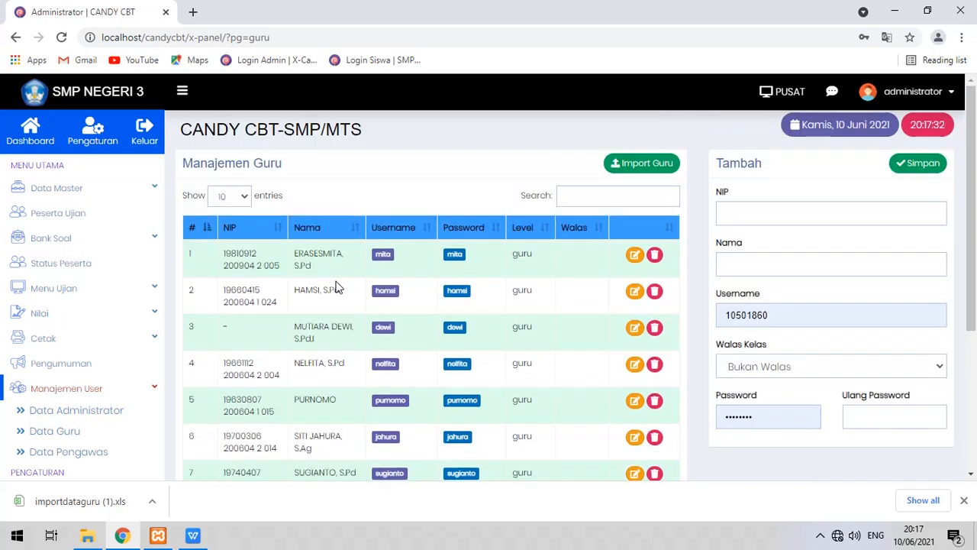
left_click(66, 452)
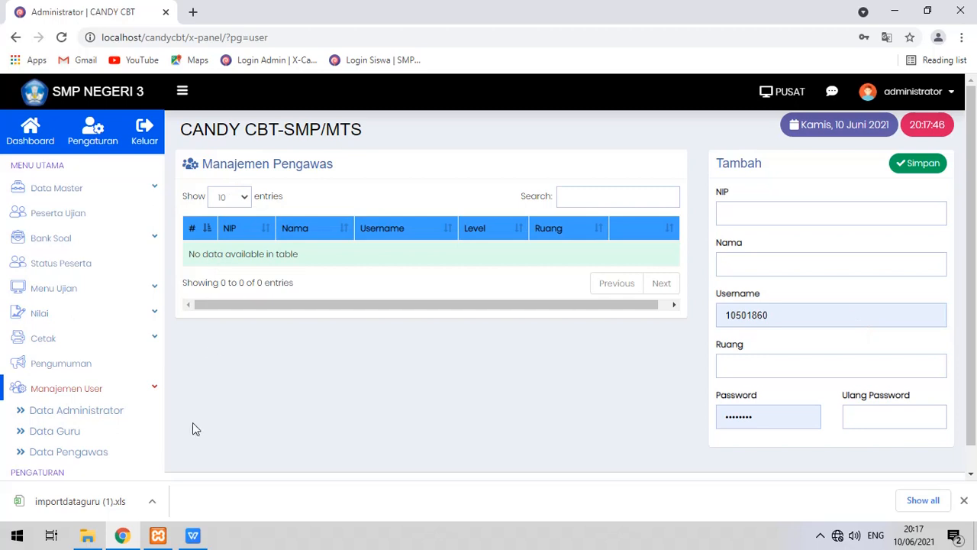
Open Data Master > Import Data Master, download importdatamaster.xlsx, and minimise Chrome.
left_click(152, 390)
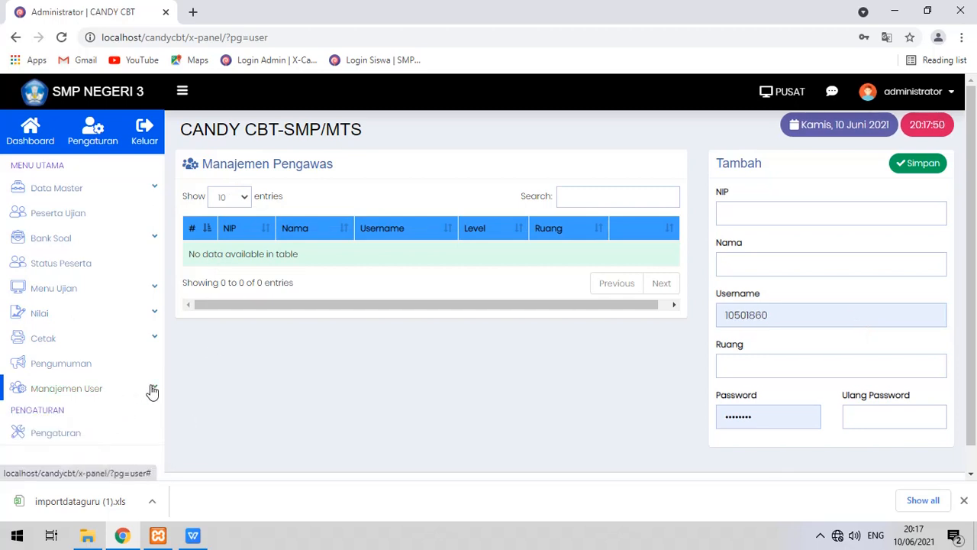
left_click(155, 189)
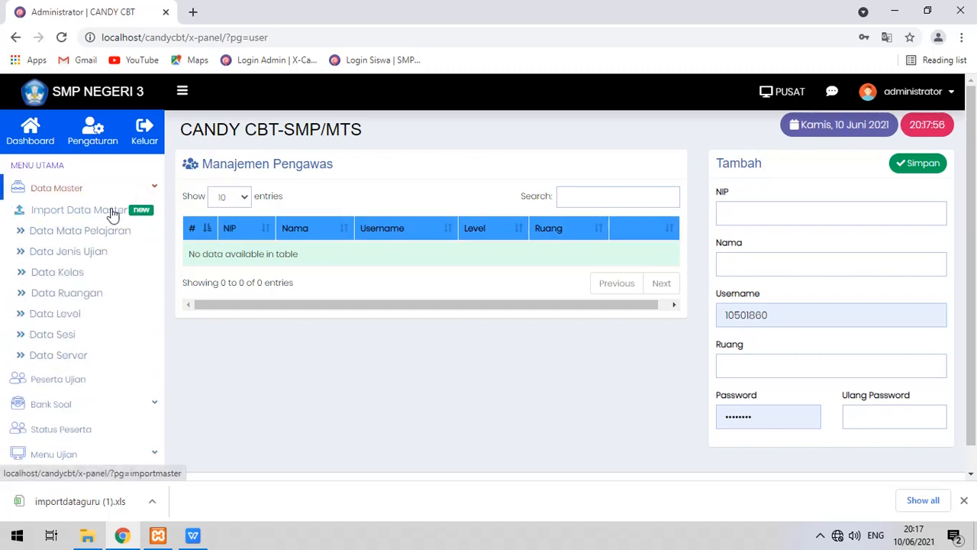
left_click(112, 213)
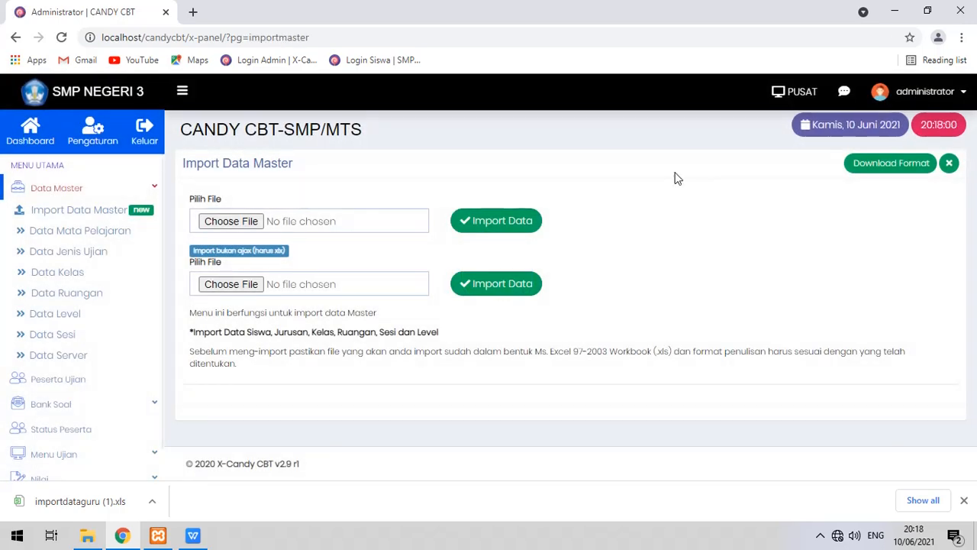
left_click(886, 173)
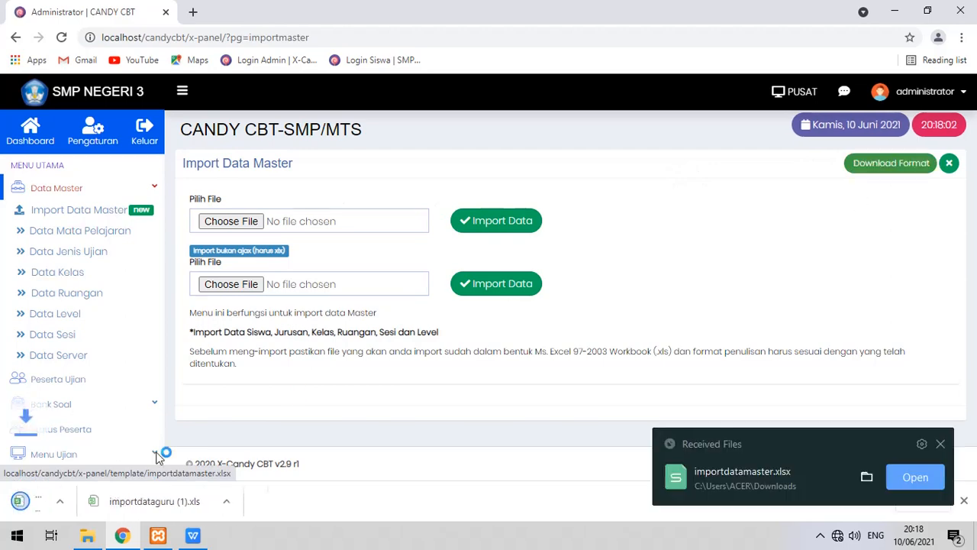
left_click(126, 538)
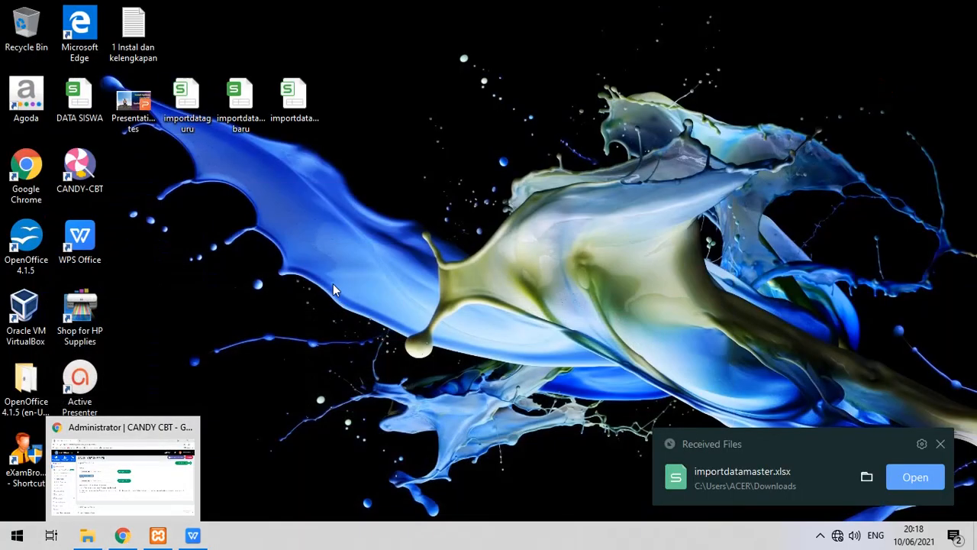
Open 'importdatamaster baru' in WPS and check its No_PES and Nama column headers.
double_click(254, 112)
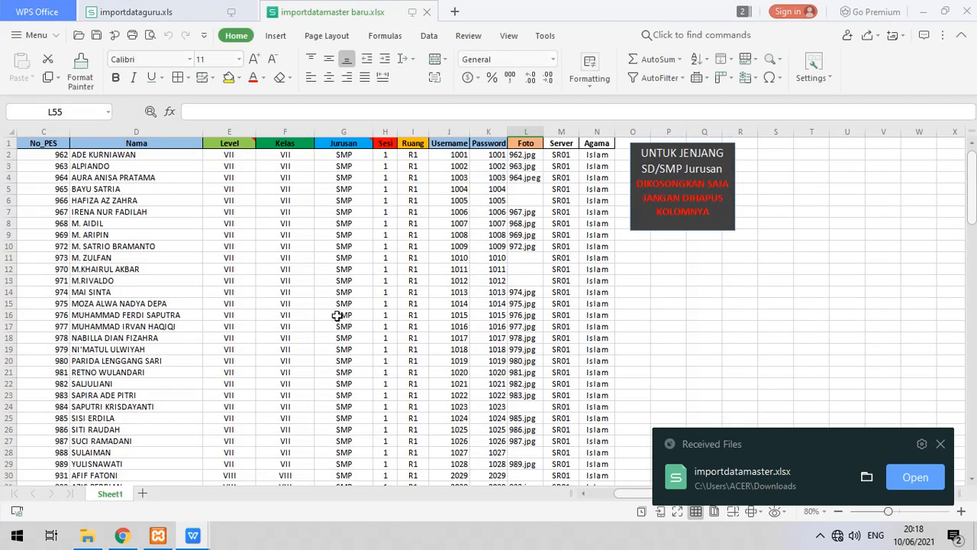
left_click(160, 255)
left_click(58, 143)
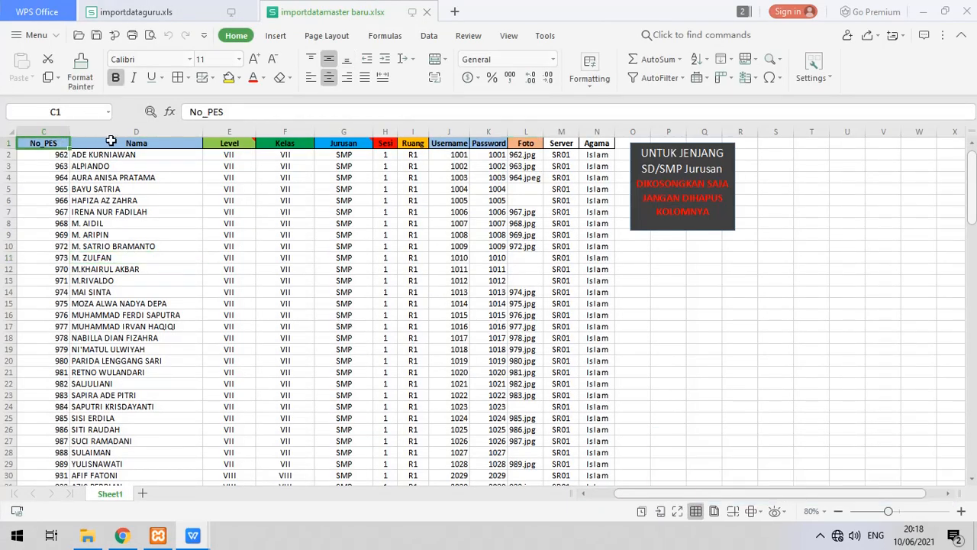
left_click(168, 142)
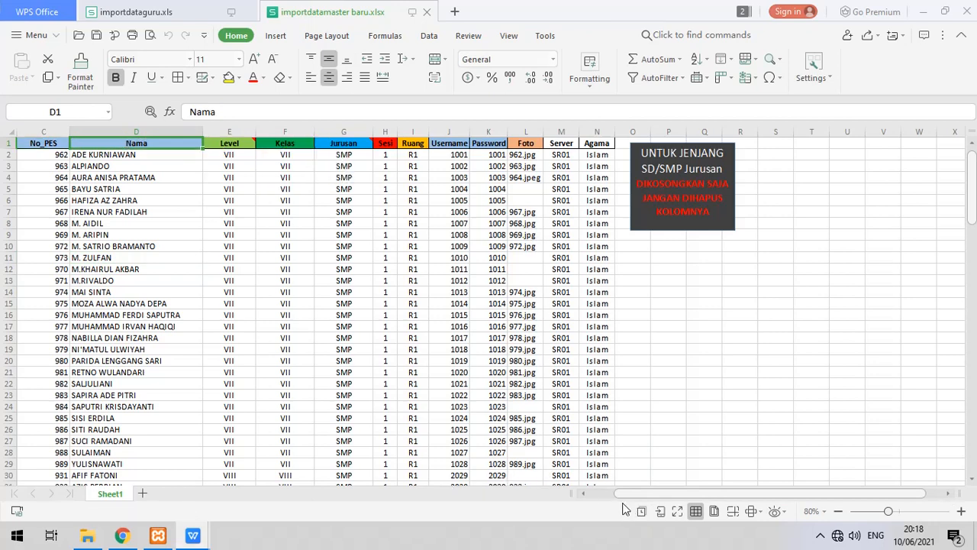
left_click(604, 494)
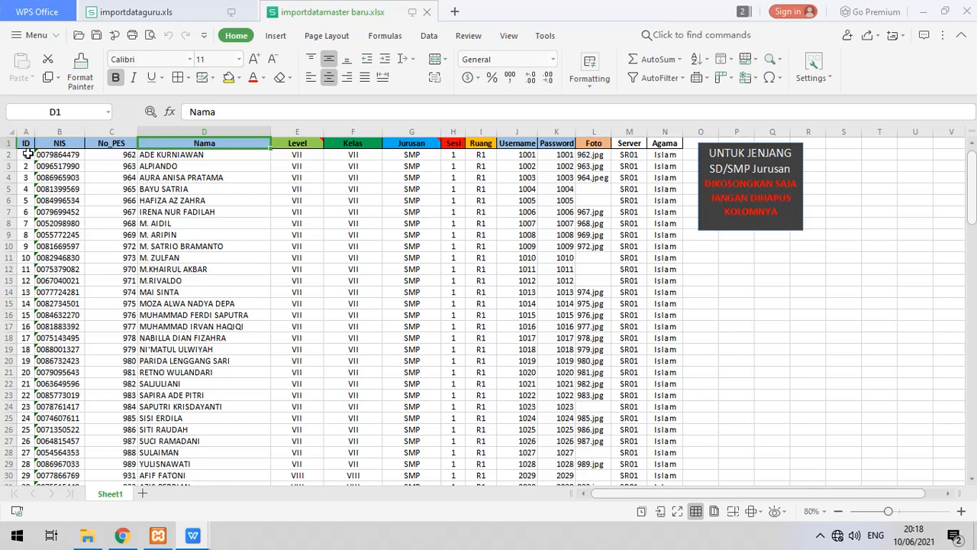
Scroll the student list and check the NIS header, first NIS value, No_PES and Nama headers.
scroll(20, 316, "down", 2)
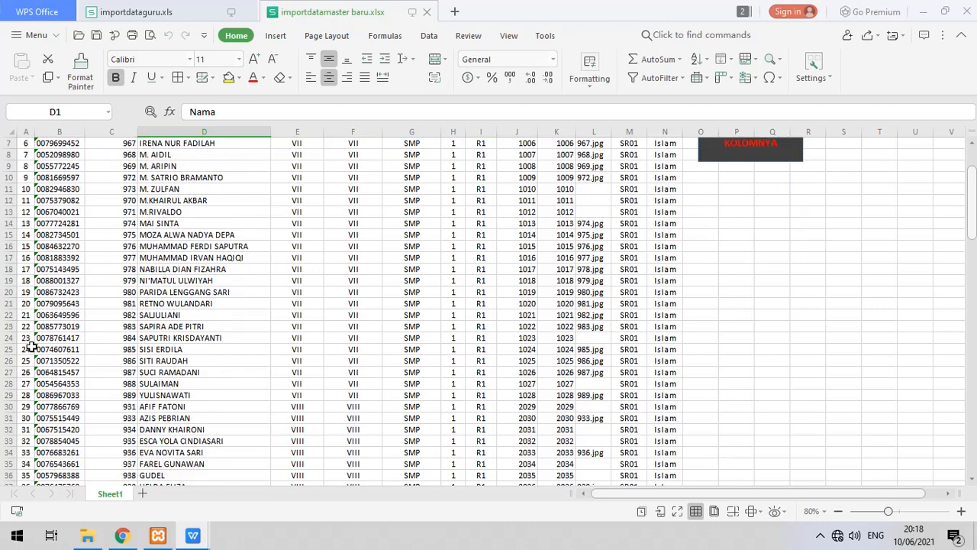
scroll(31, 347, "down", 2)
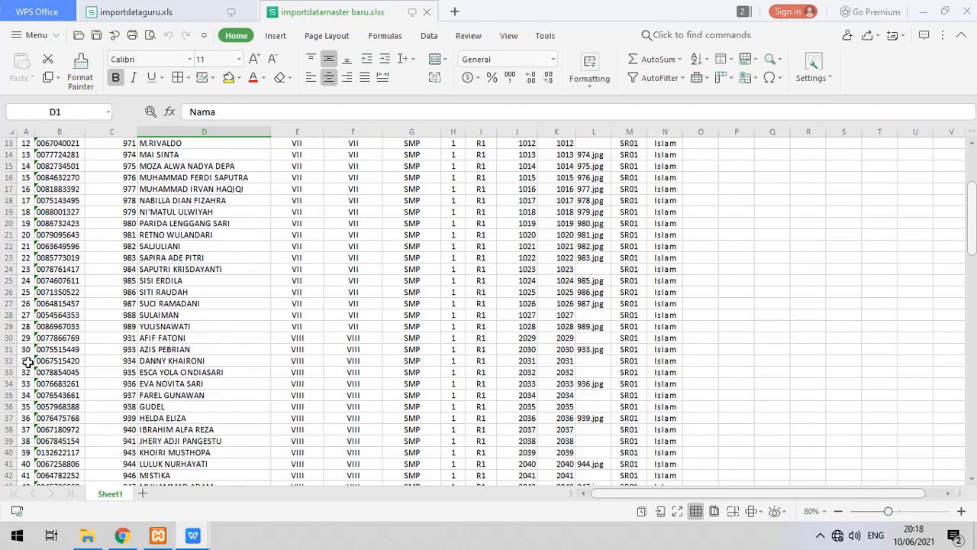
scroll(26, 362, "down", 6)
scroll(26, 358, "up", 10)
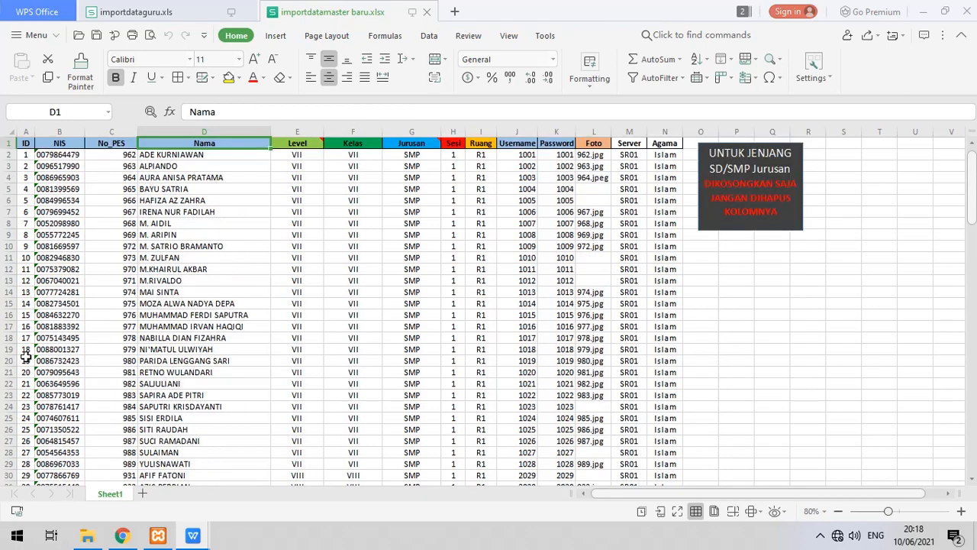
left_click(70, 144)
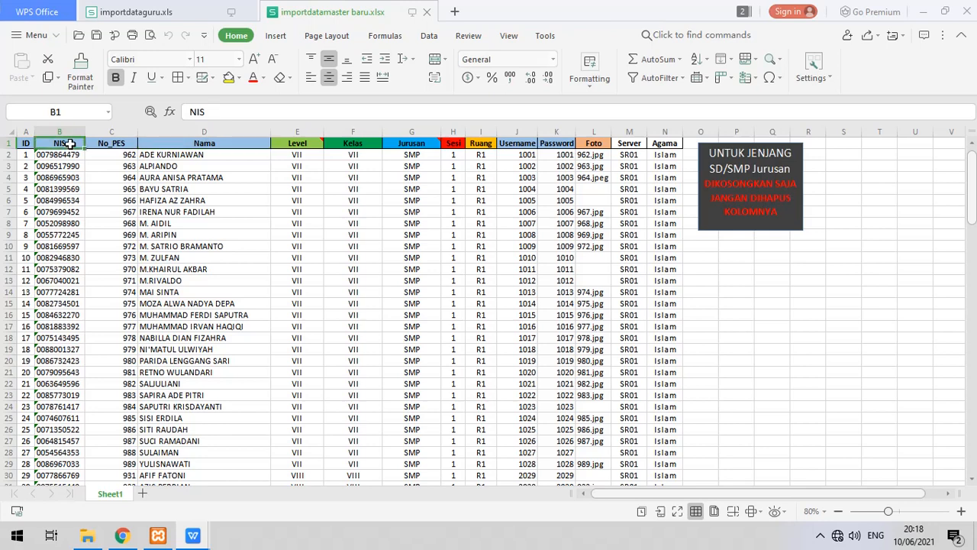
left_click(67, 154)
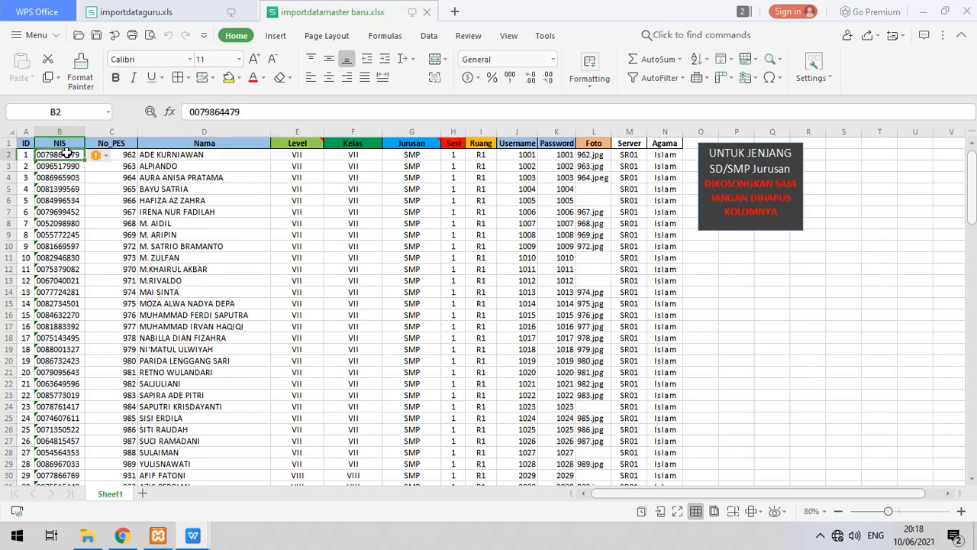
left_click(118, 144)
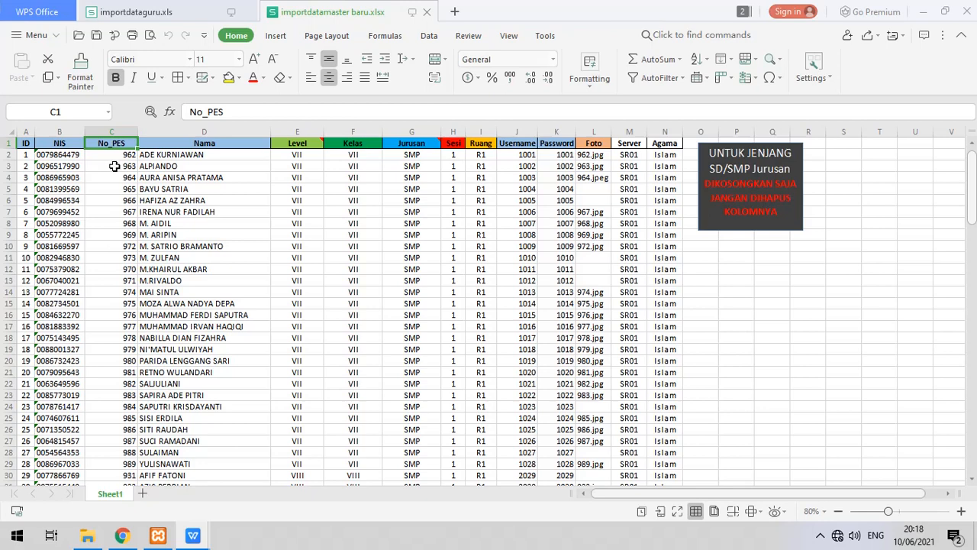
left_click(210, 143)
mouse_move(313, 143)
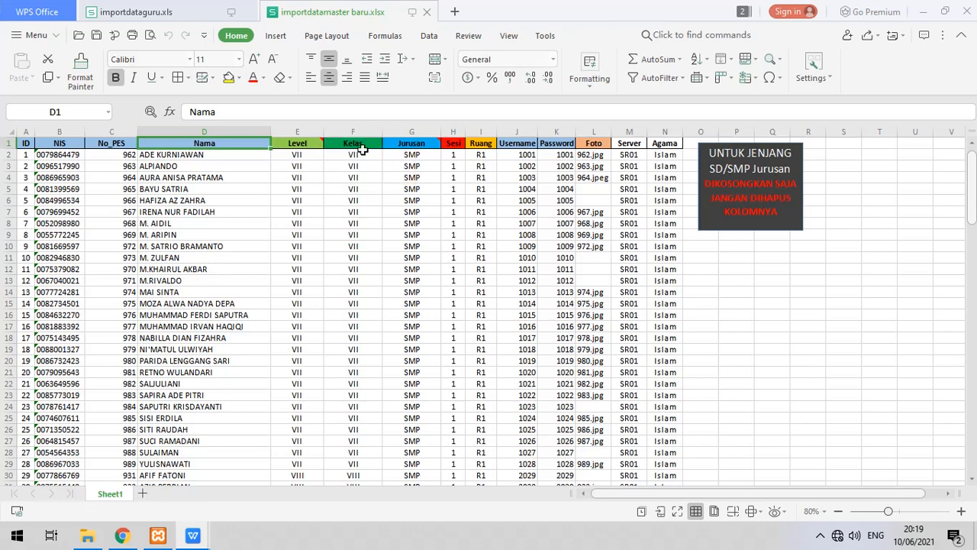
left_click(365, 143)
left_click(360, 155)
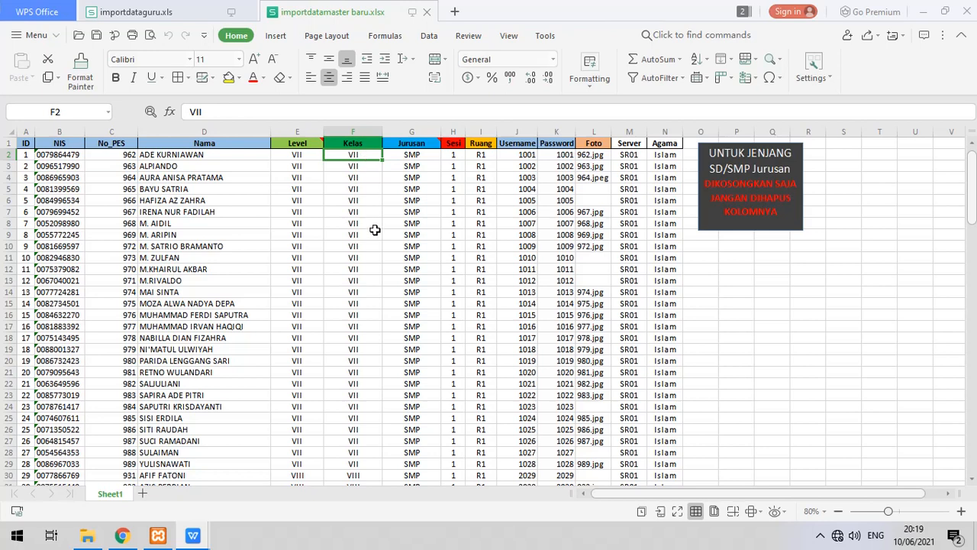
scroll(373, 225, "down", 7)
scroll(373, 223, "up", 7)
left_click(415, 145)
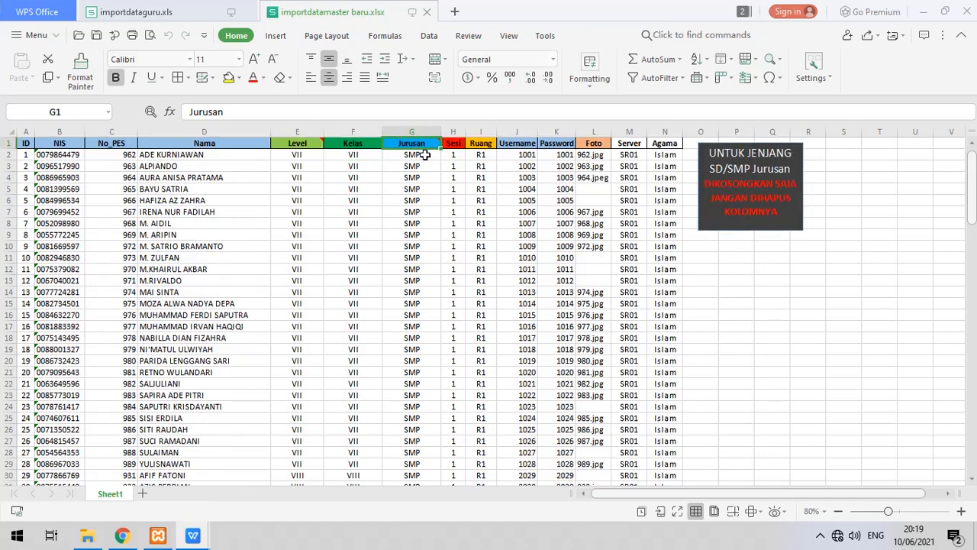
left_click(452, 145)
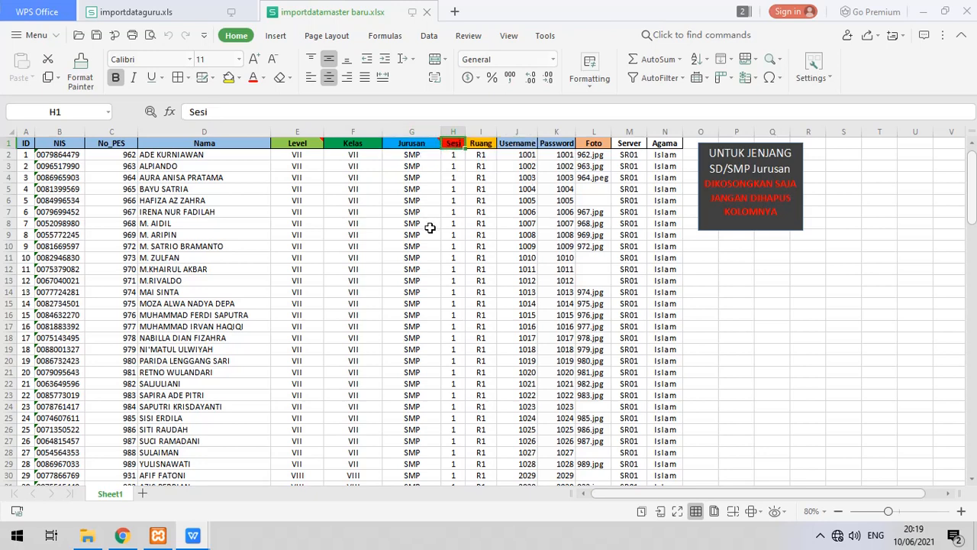
Check the Ruang value R1, Username 1001 and the first password in the master sheet.
left_click(475, 143)
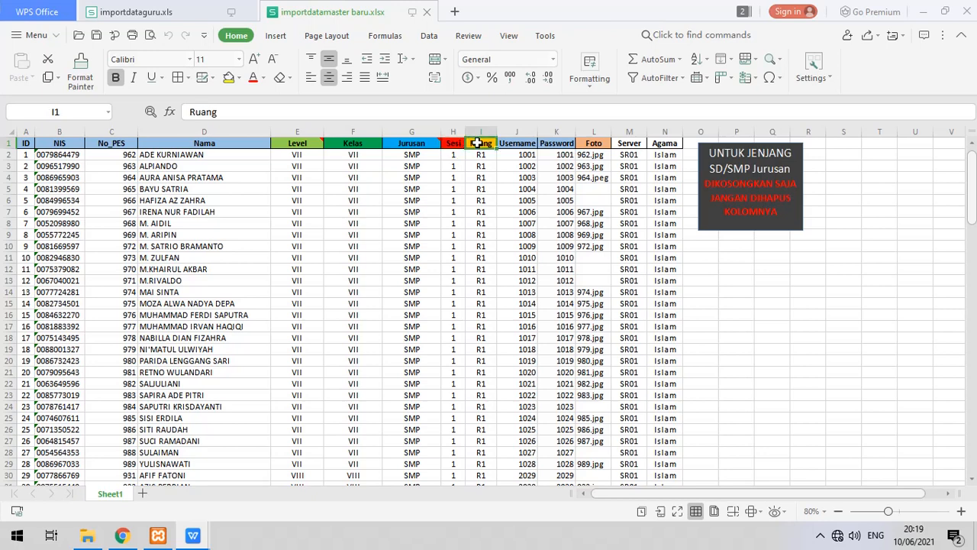
left_click(483, 155)
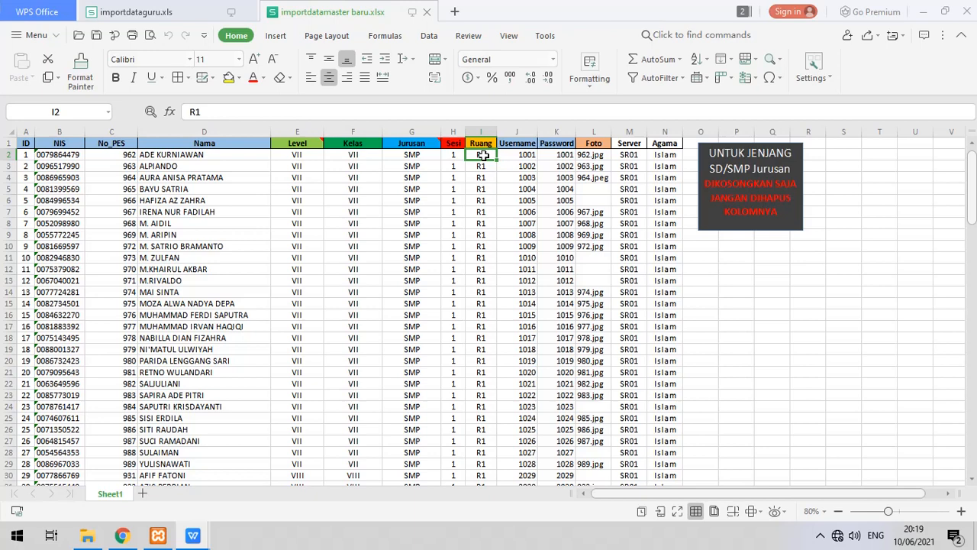
left_click(525, 144)
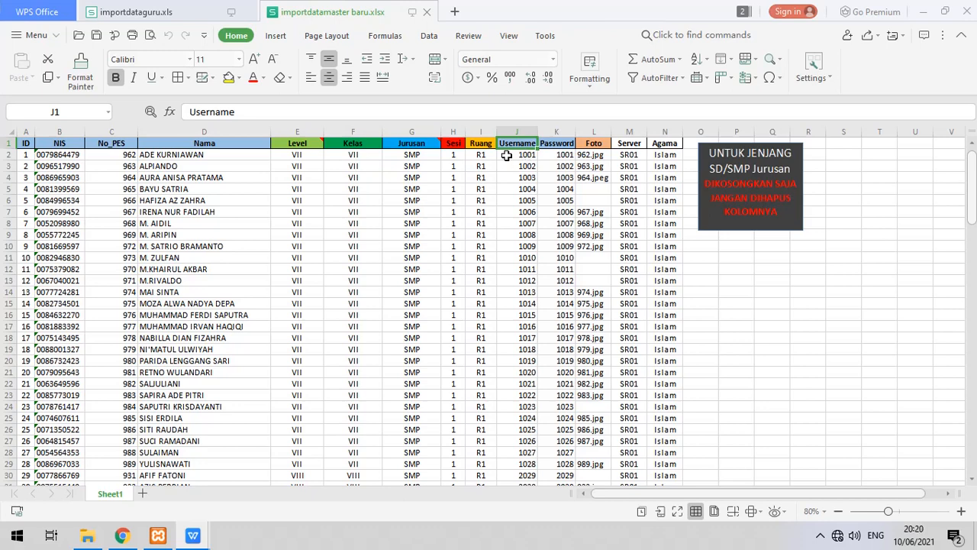
left_click(506, 156)
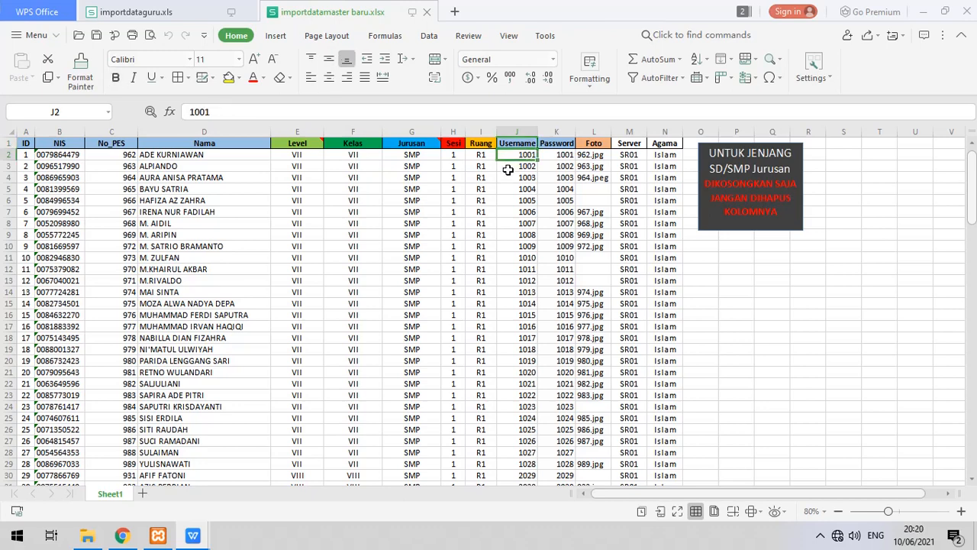
left_click(551, 153)
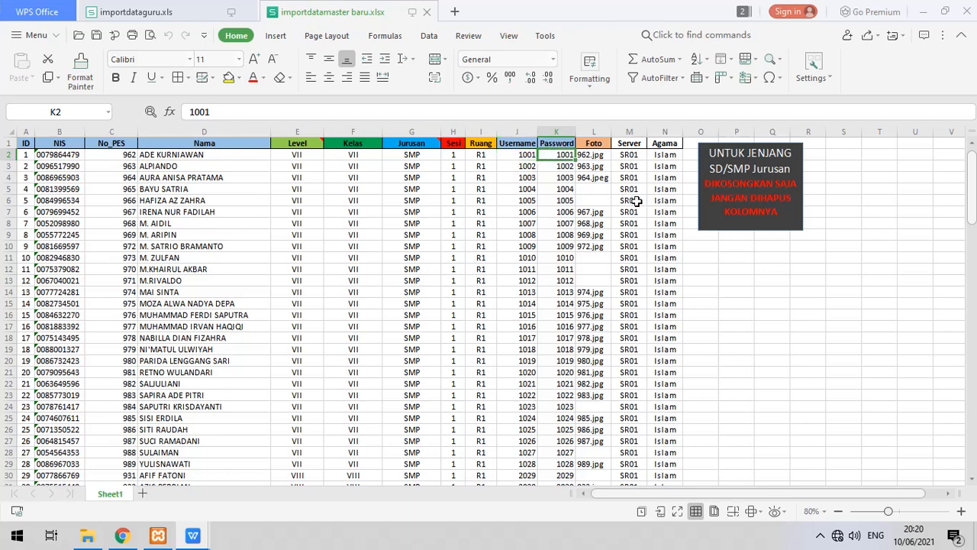
left_click(733, 249)
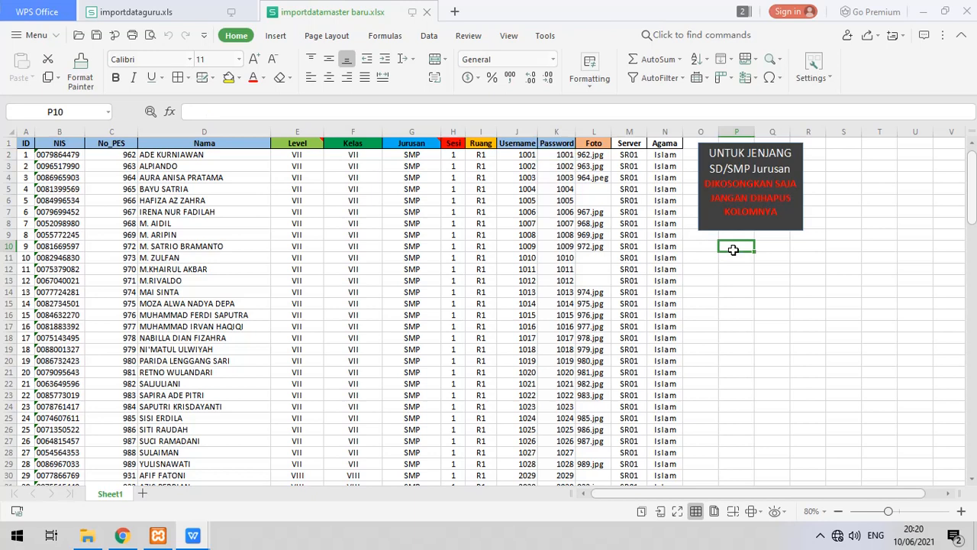
Check Server SR01 and Agama Islam, scroll the sheet, then minimise WPS and restore Chrome.
left_click(630, 155)
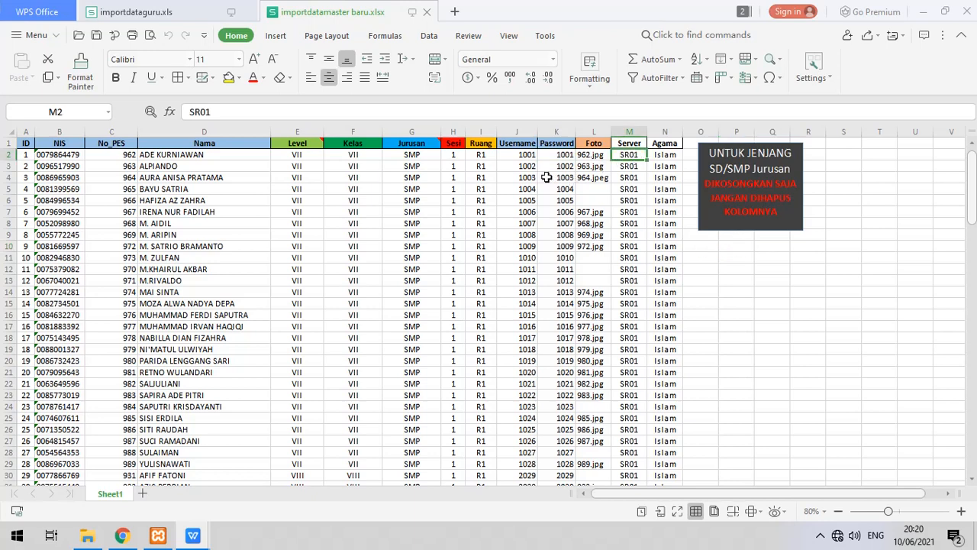
left_click(671, 155)
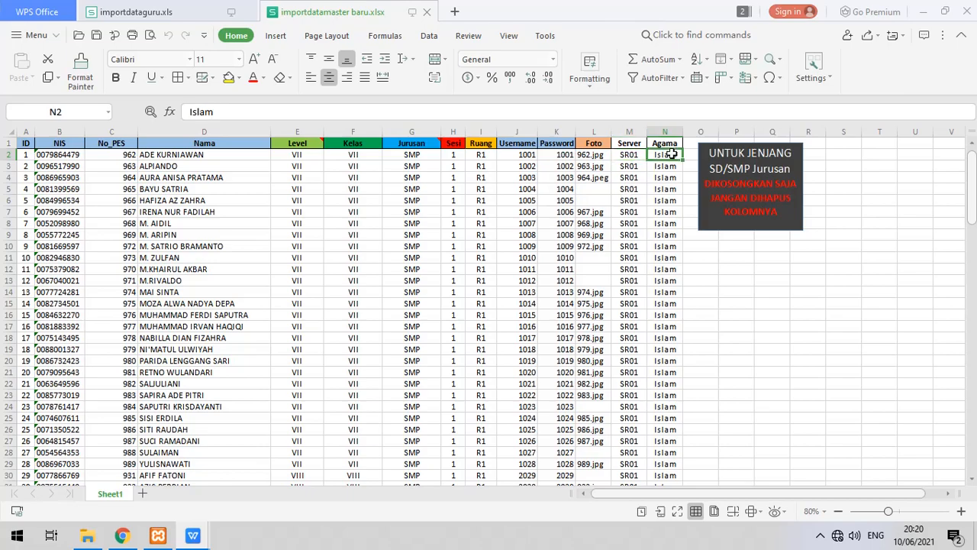
scroll(666, 223, "down", 3)
scroll(666, 223, "down", 20)
scroll(667, 245, "up", 20)
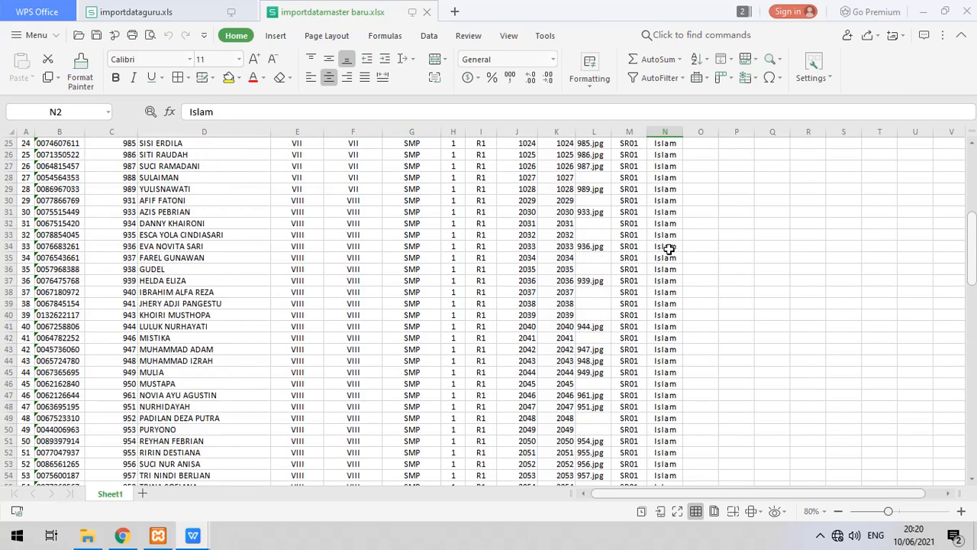
scroll(667, 247, "up", 2)
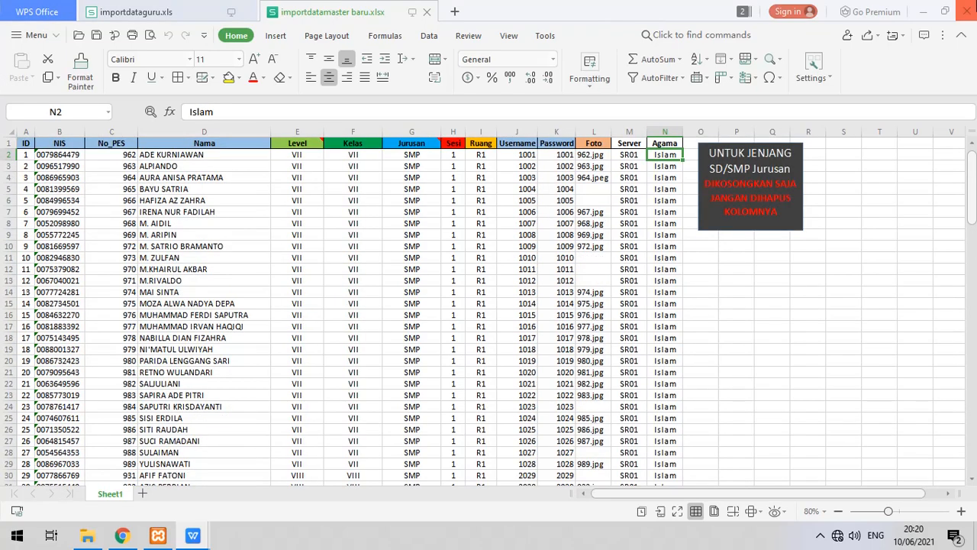
left_click(923, 10)
left_click(122, 535)
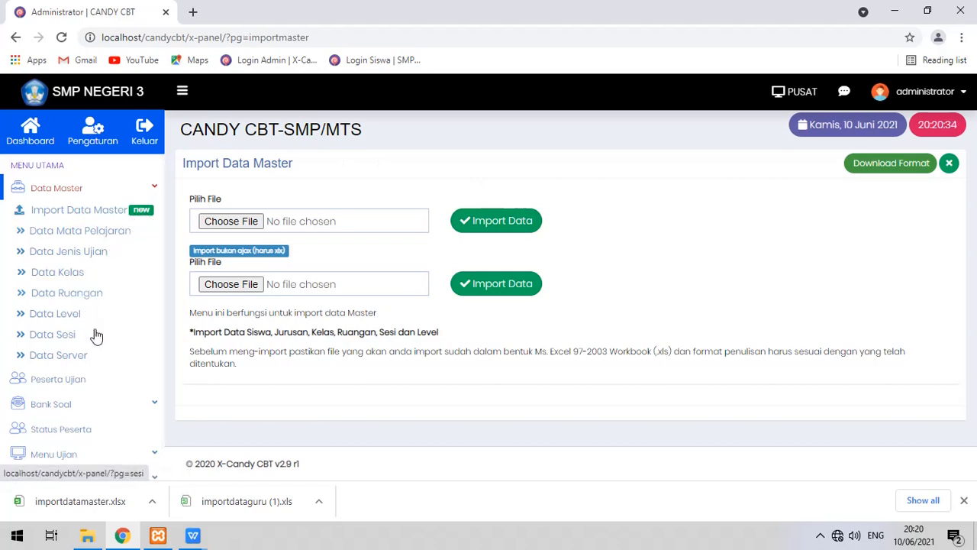
Close the downloads bar and navigate through Data Master to the Data Mata Pelajaran list.
left_click(87, 386)
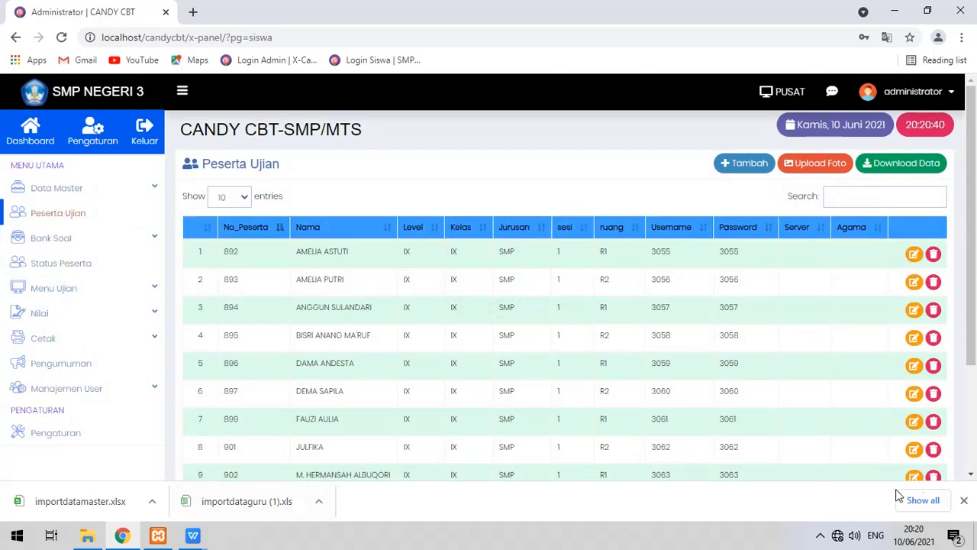
left_click(964, 500)
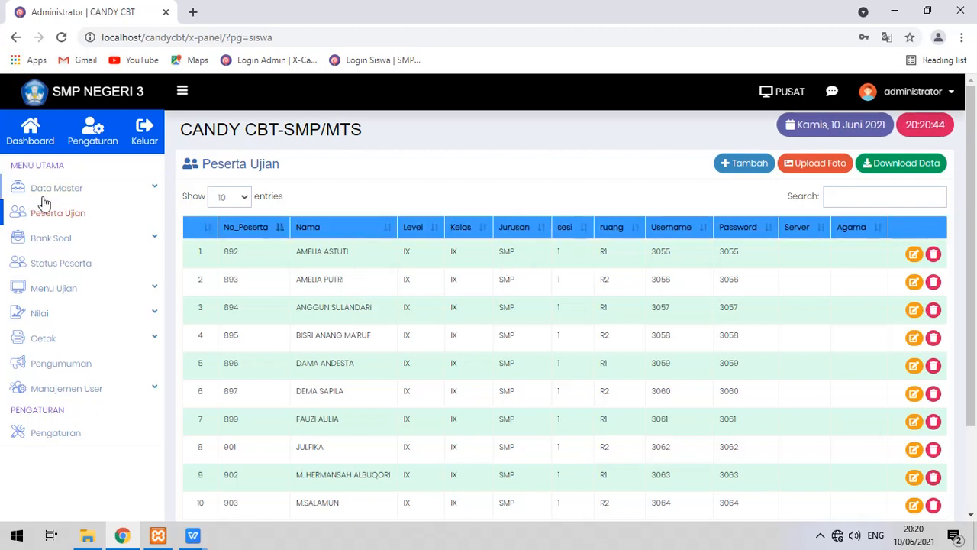
left_click(136, 191)
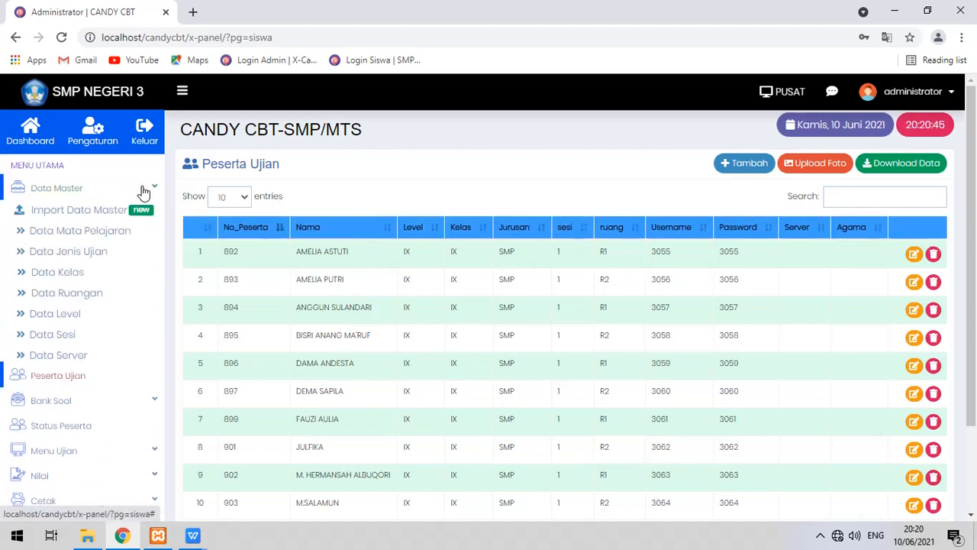
left_click(111, 232)
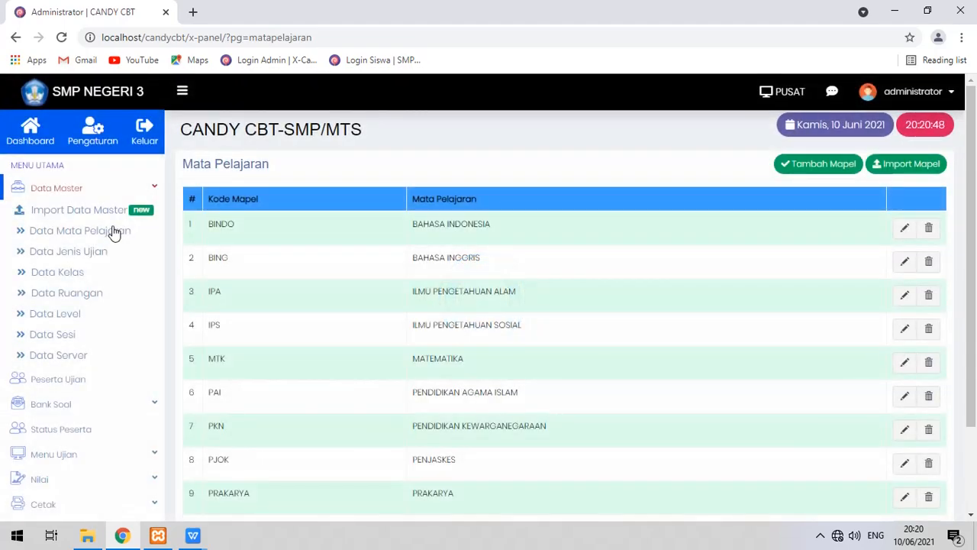
left_click(121, 210)
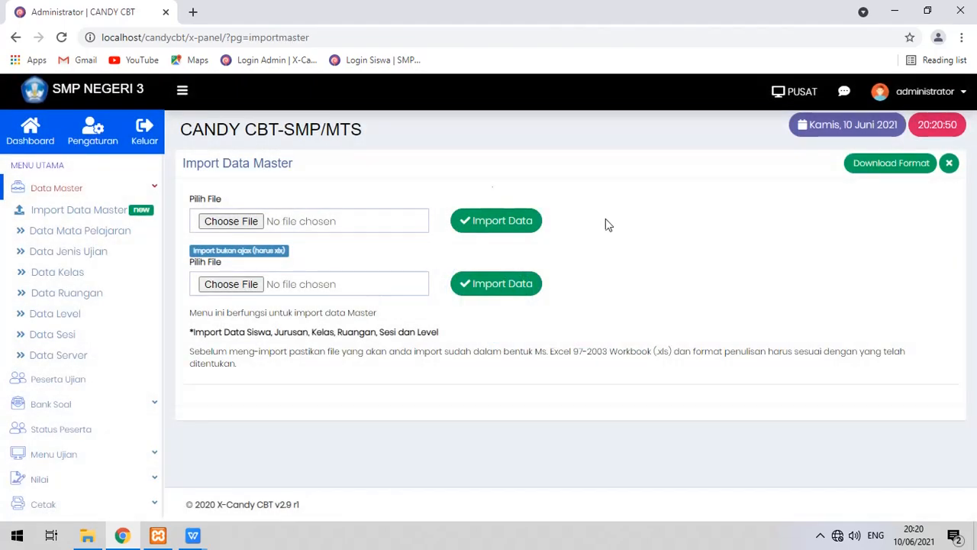
left_click(100, 229)
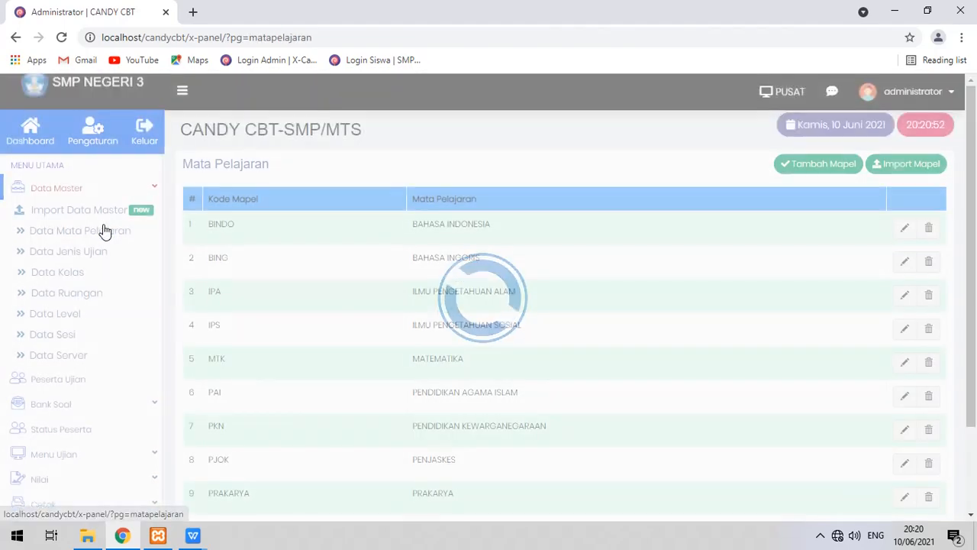
From Import Mapel, download the importdatamapel.xls template and open it from the desktop.
left_click(904, 175)
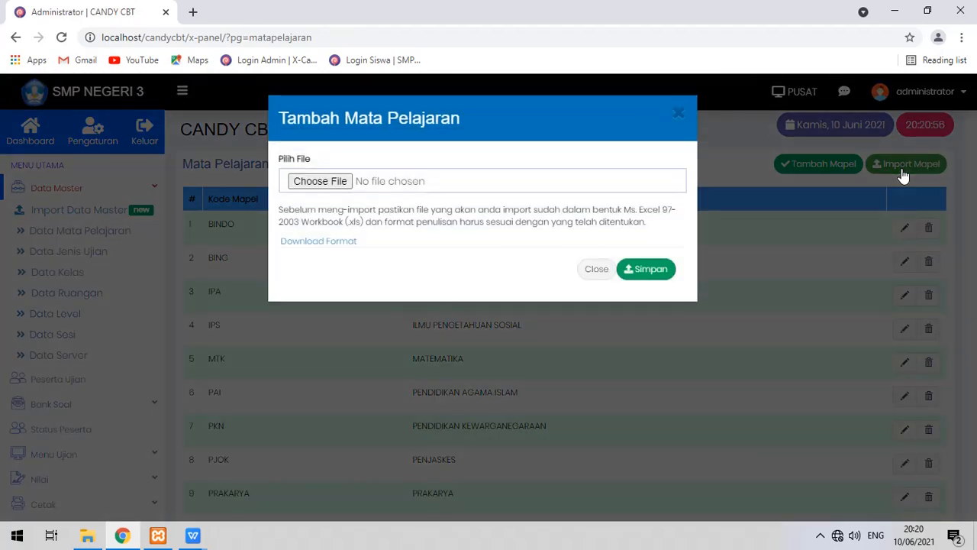
left_click(340, 242)
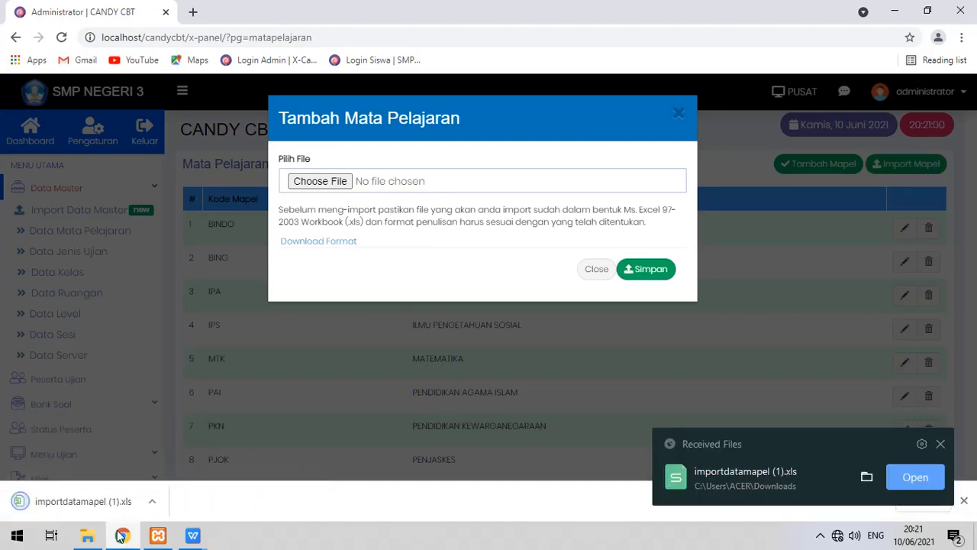
left_click(122, 537)
double_click(305, 121)
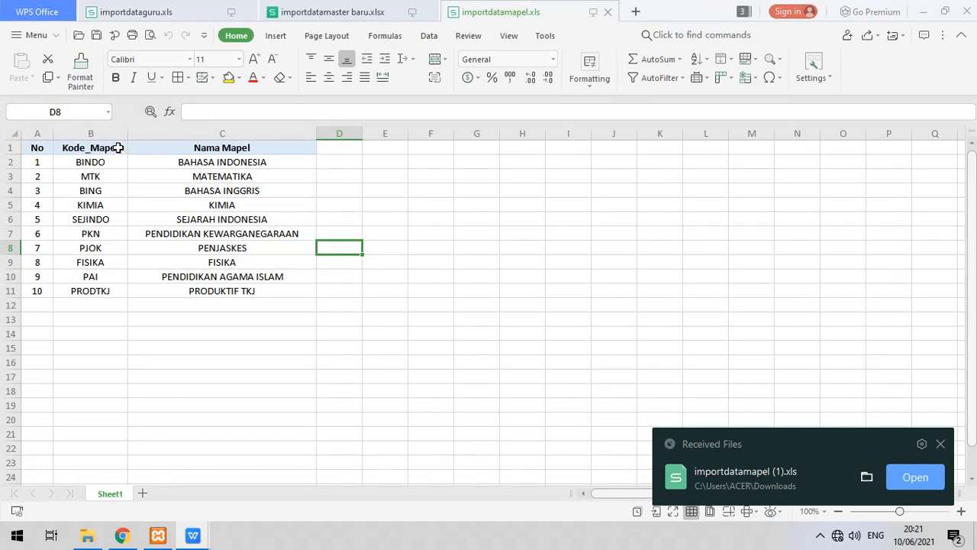
Check the Nama Mapel header in C1, then bring Chrome's subject import dialog back.
left_click(177, 147)
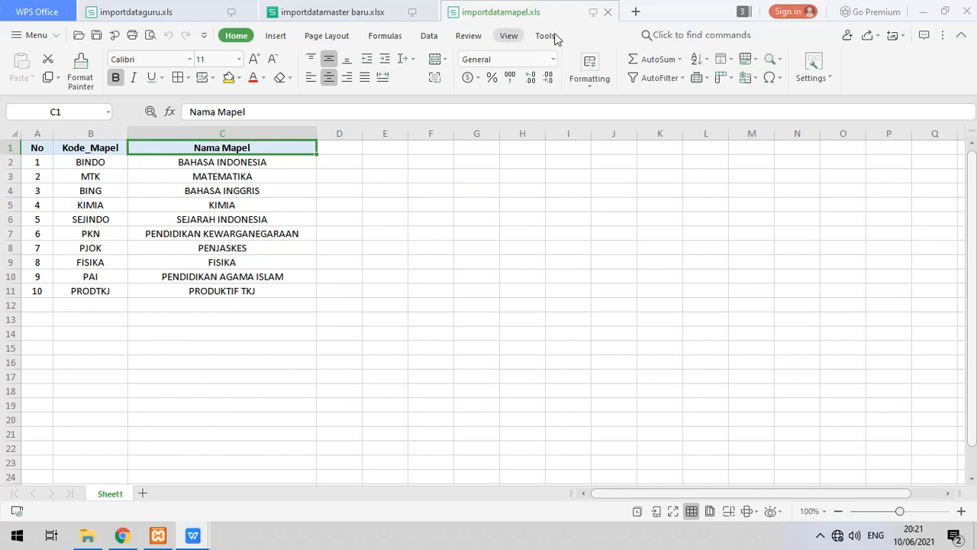
left_click(130, 532)
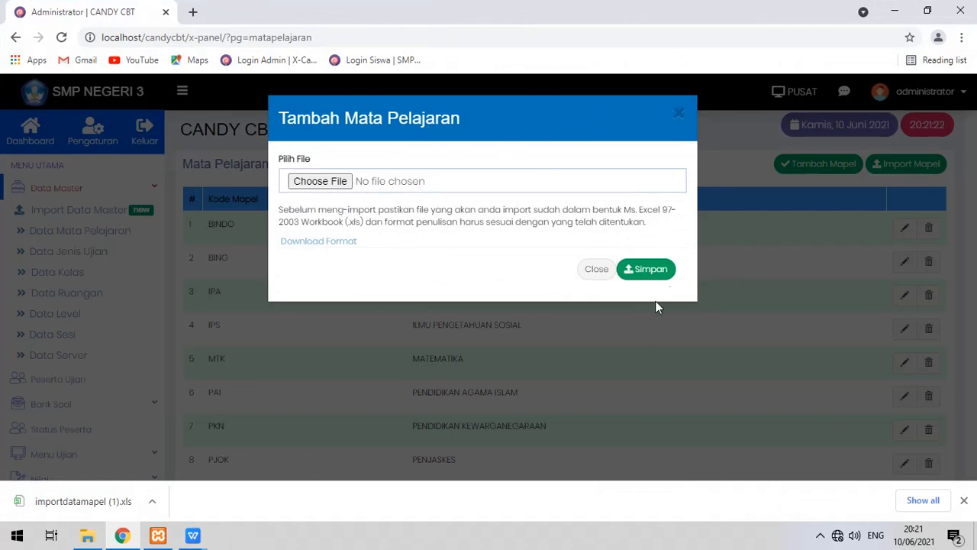
Dismiss the Tambah Mata Pelajaran import dialog and view the PTS, UAS and USBK exam types.
left_click(676, 116)
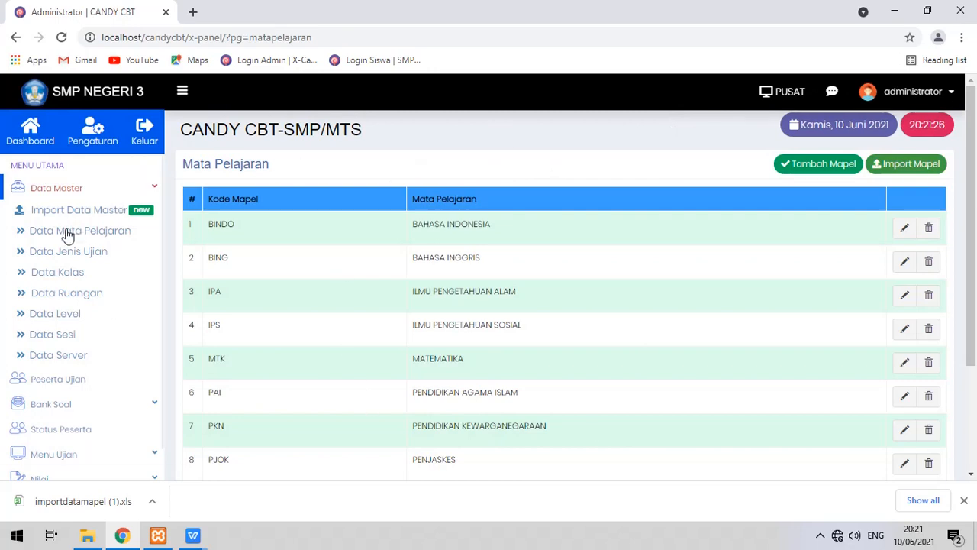
left_click(90, 252)
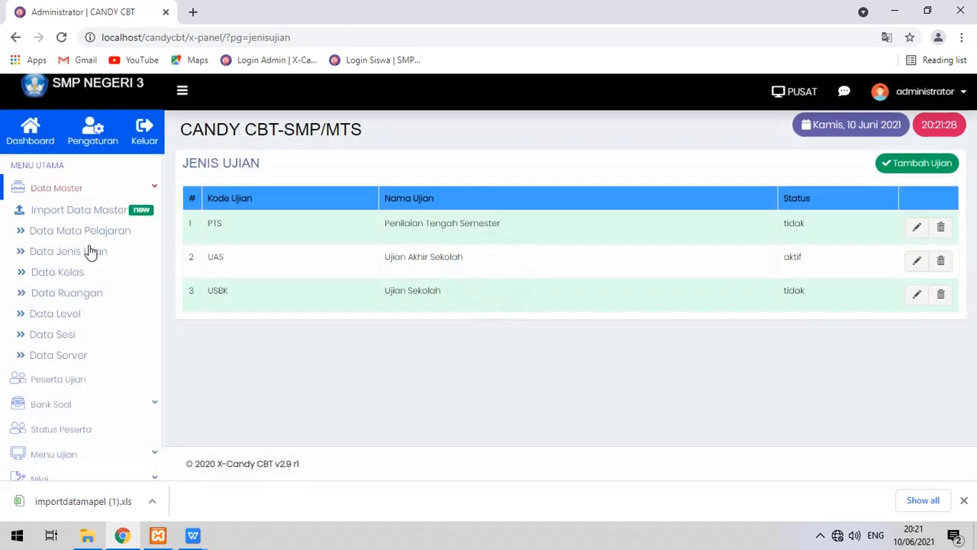
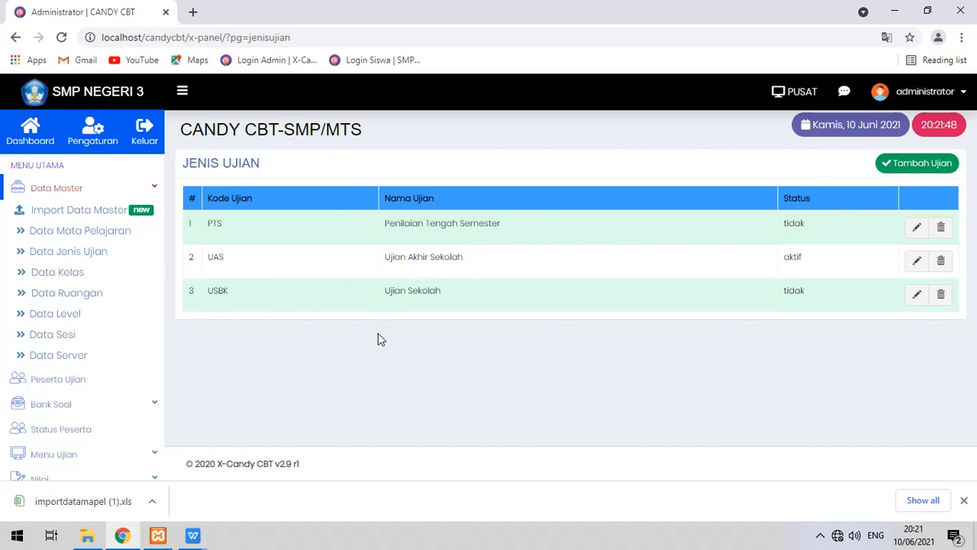
Set the UAS exam type's status to tidak and save it.
left_click_drag(829, 171, 760, 350)
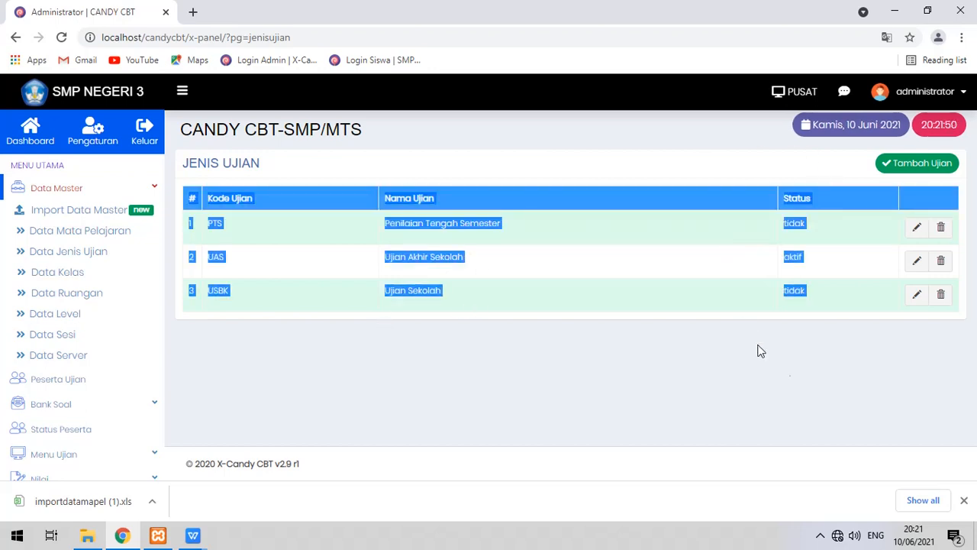
left_click(760, 350)
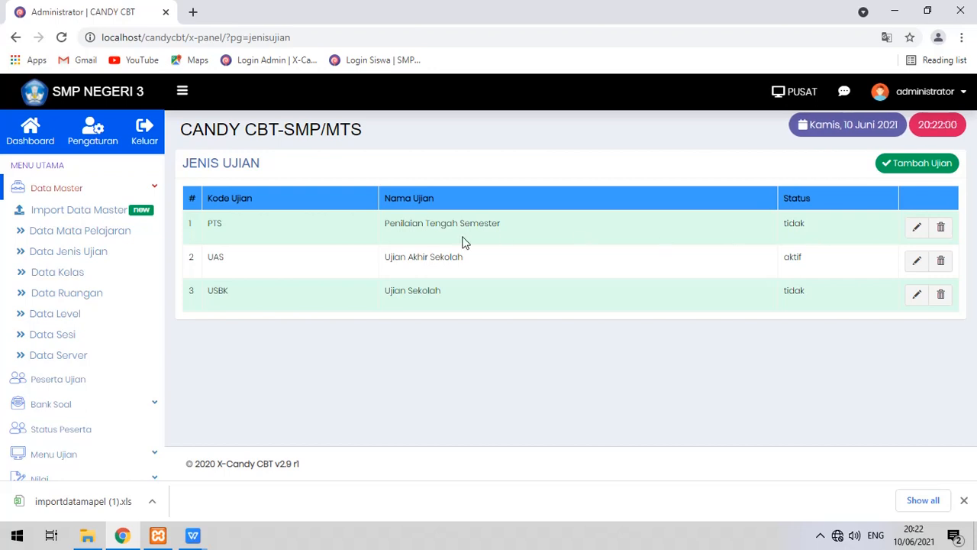
left_click(917, 260)
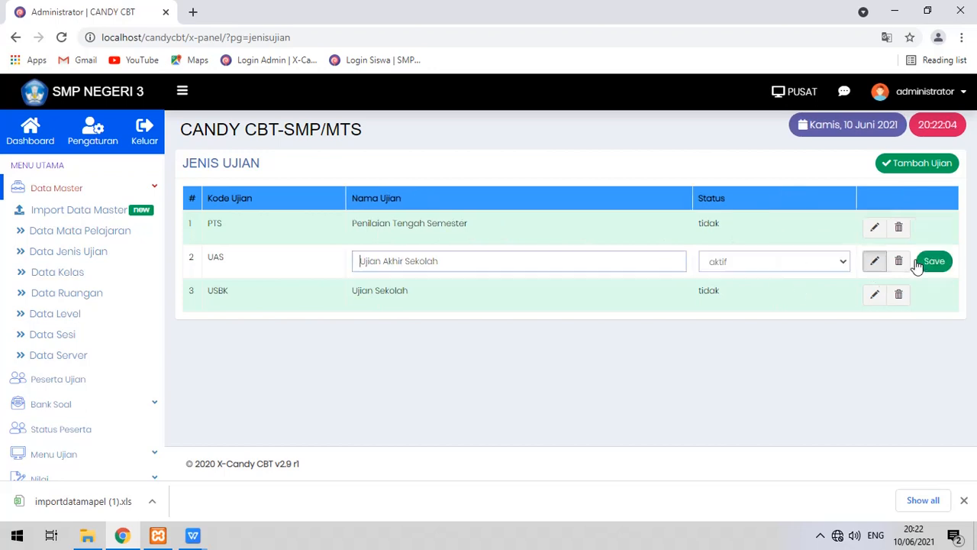
left_click(842, 261)
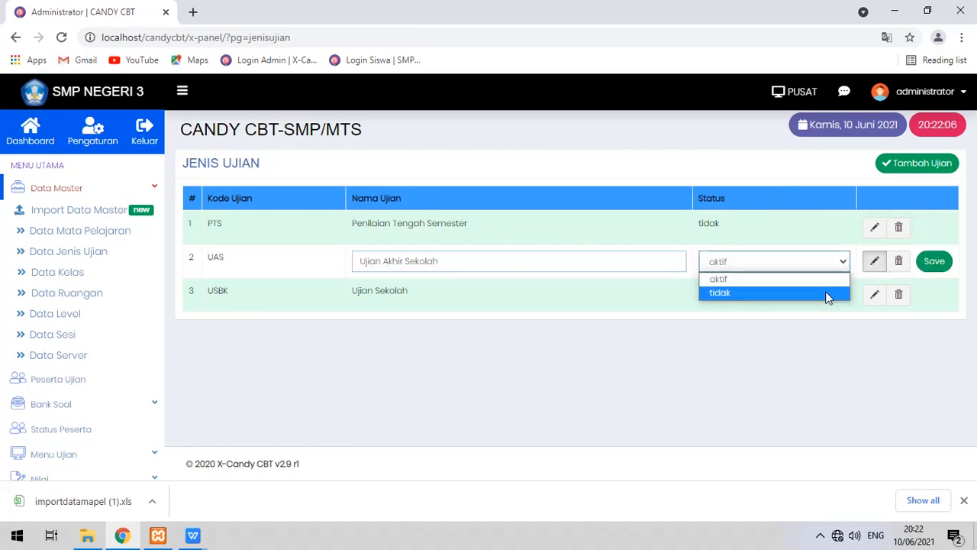
left_click(828, 295)
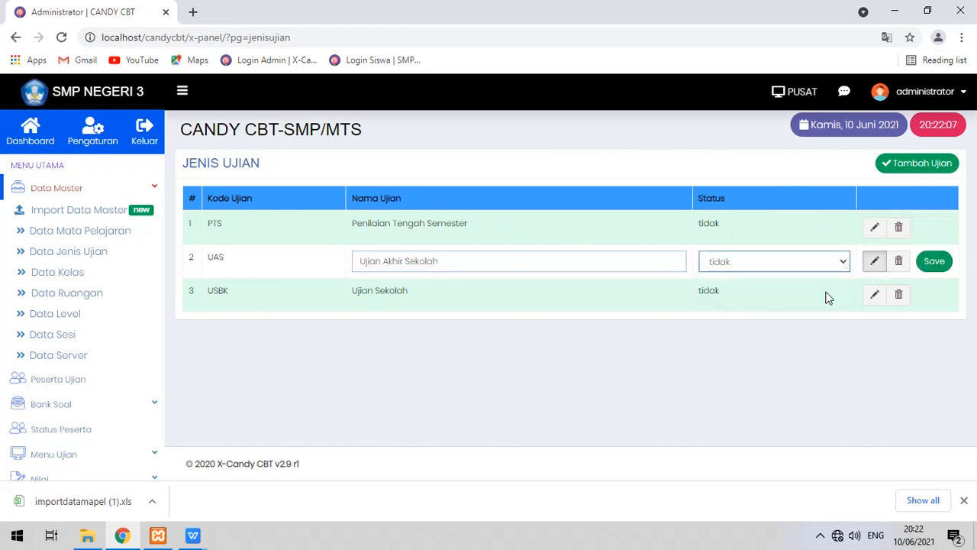
left_click(944, 266)
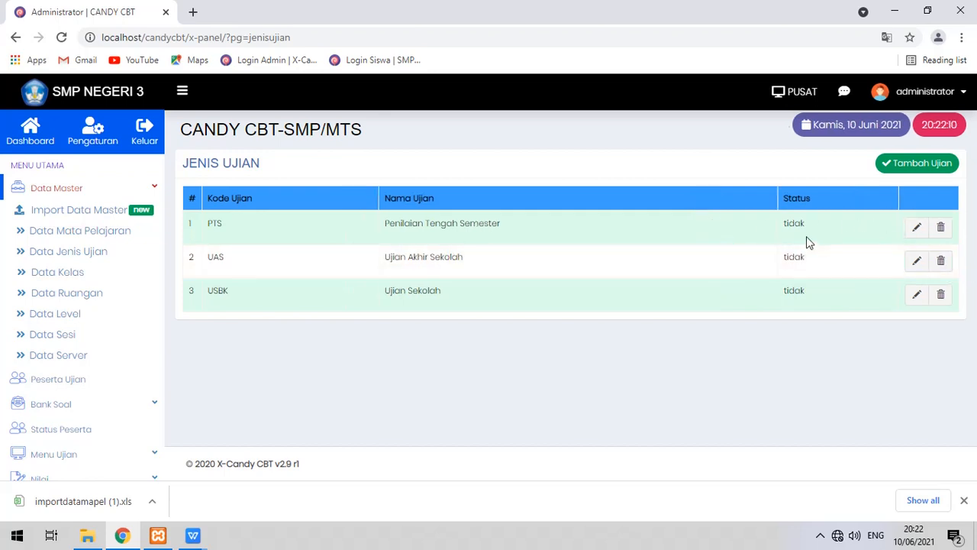
Make PTS the active exam type by setting its status to aktif.
left_click(919, 231)
left_click(817, 231)
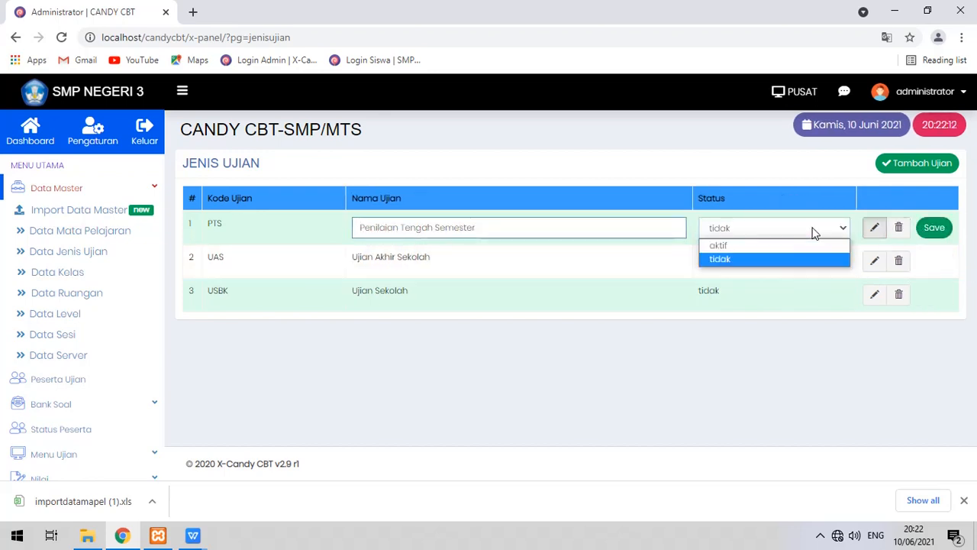
left_click(790, 245)
left_click(924, 228)
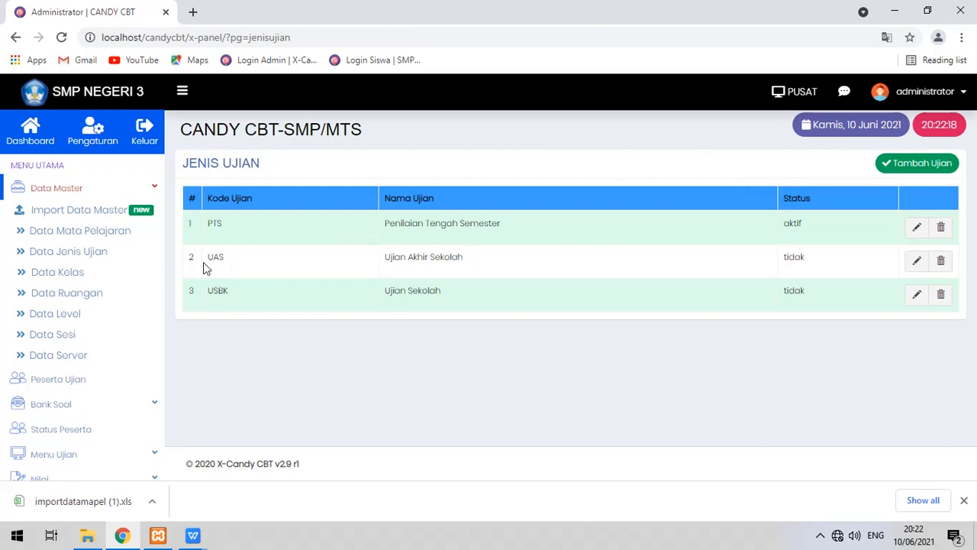
Browse Data Kelas, Data Ruangan, Data Level, Data Sesi and Data Server, ending on Peserta Ujian.
left_click(82, 280)
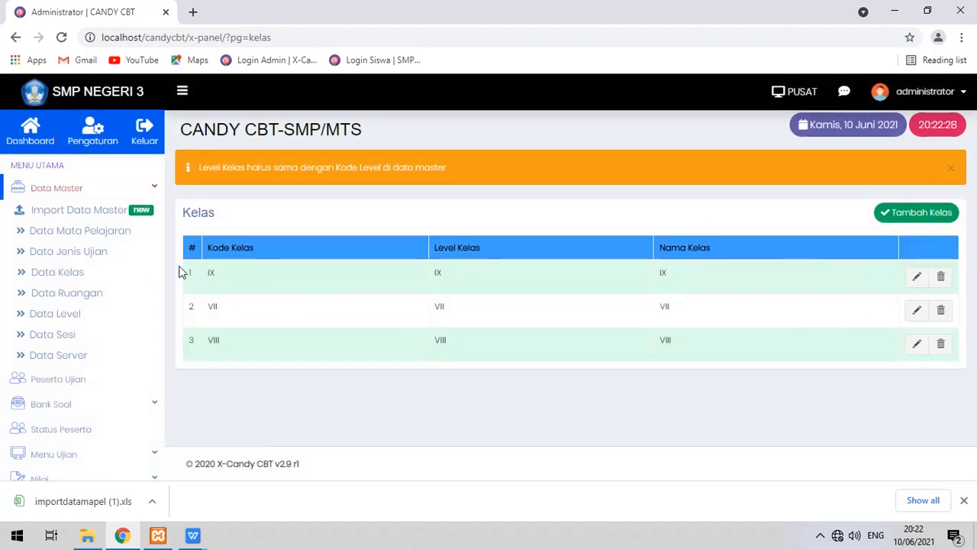
left_click(74, 294)
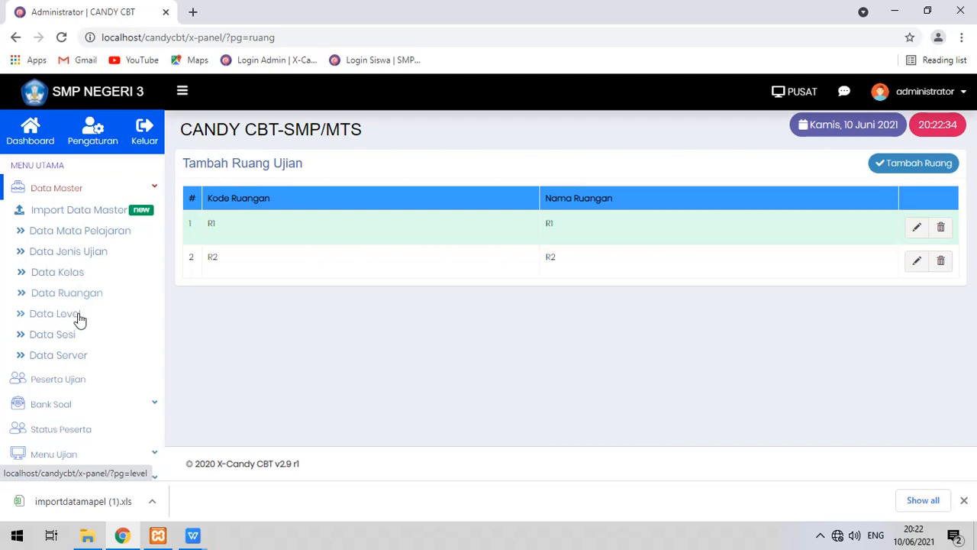
left_click(78, 319)
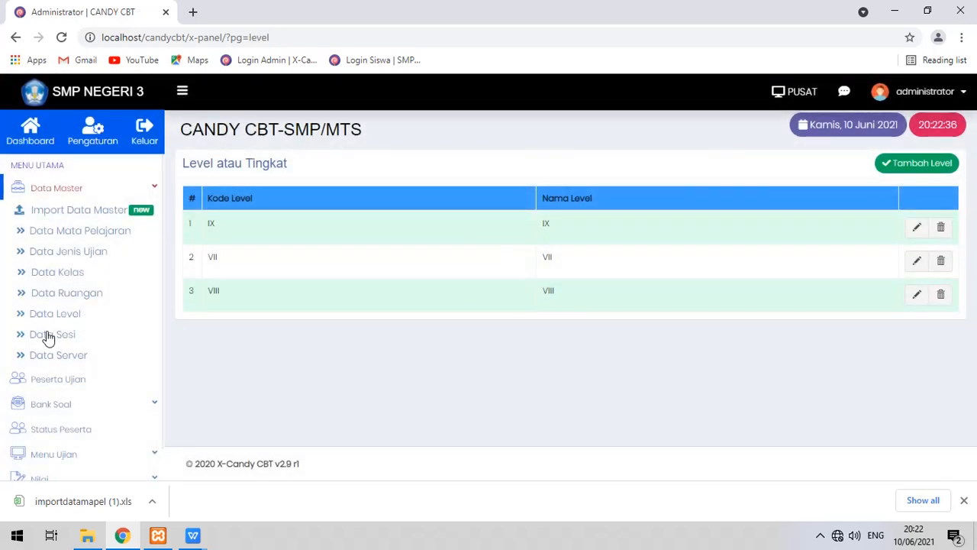
left_click(47, 337)
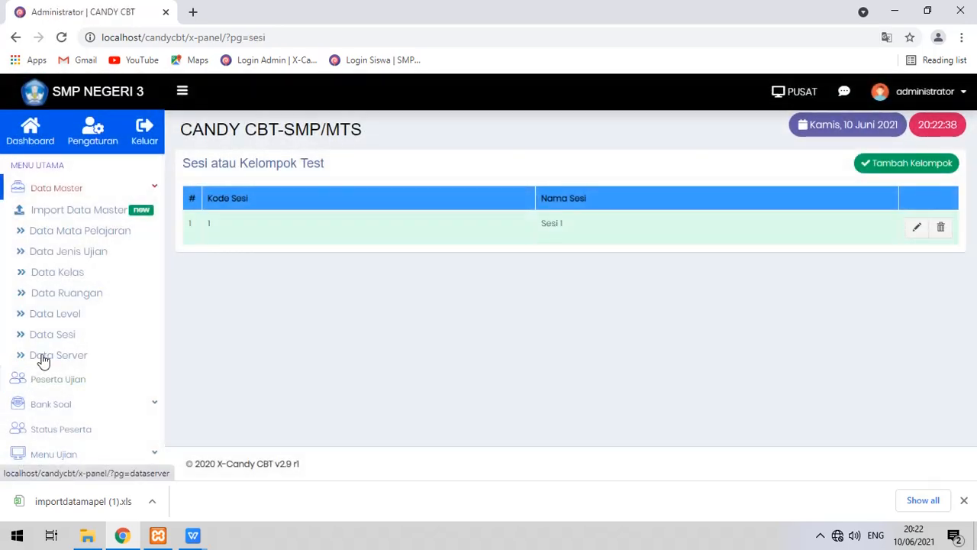
left_click(43, 357)
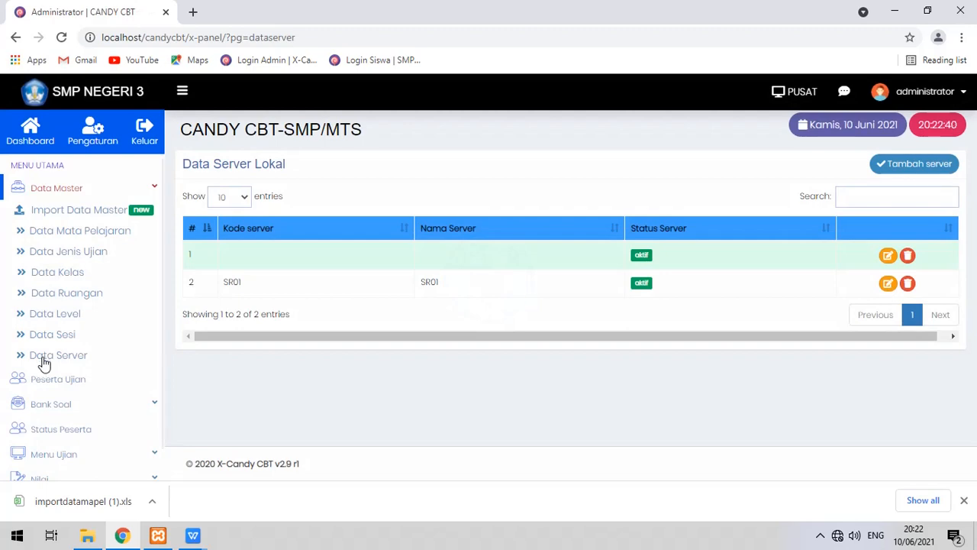
left_click(56, 378)
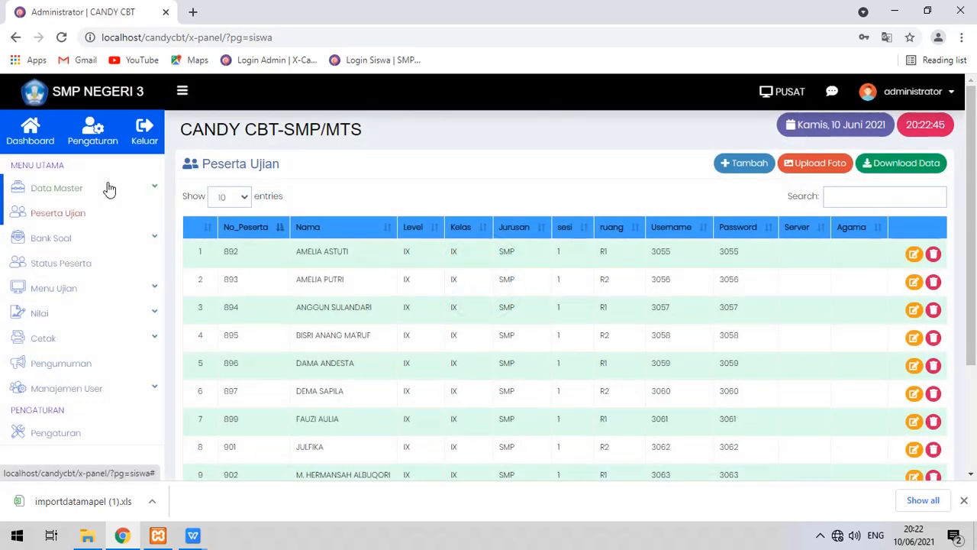
Dismiss Chrome's downloads bar below the participants list.
left_click(155, 192)
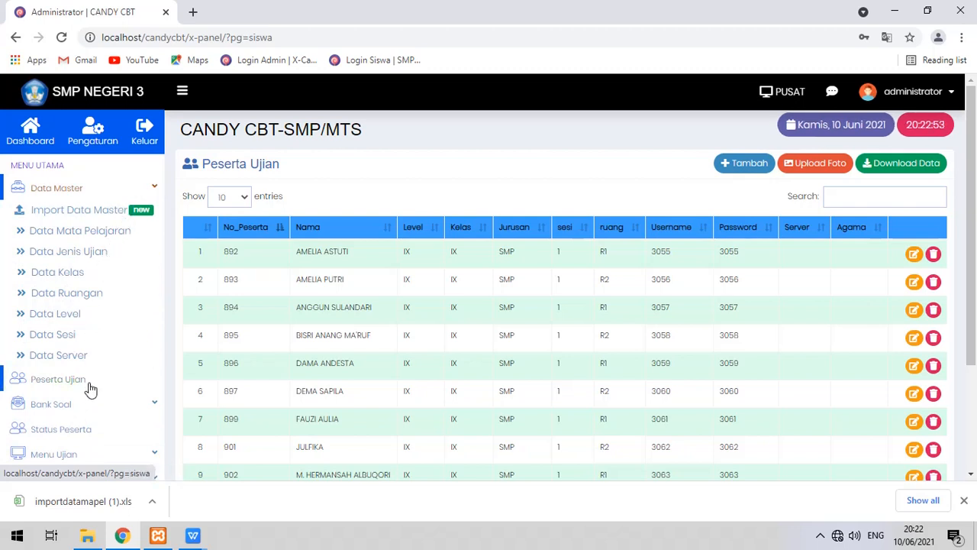
scroll(497, 364, "down", 1)
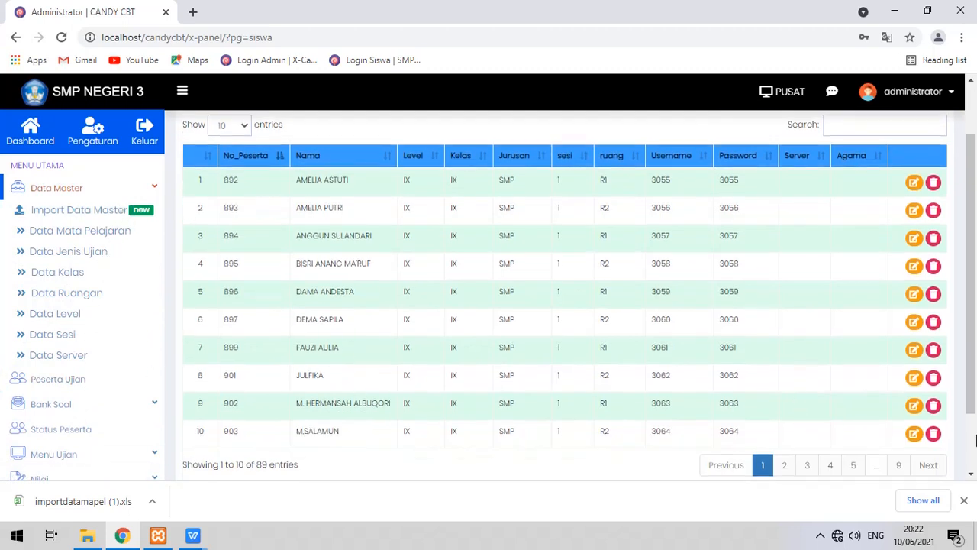
left_click(964, 501)
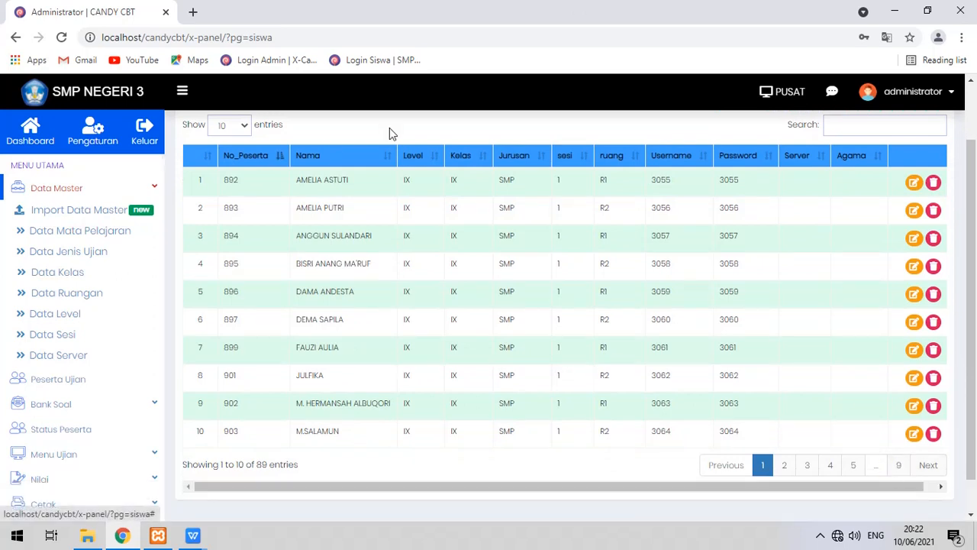
scroll(343, 160, "up", 1)
Show 100 entries per page and scroll through all 89 participants.
left_click(230, 196)
left_click(229, 257)
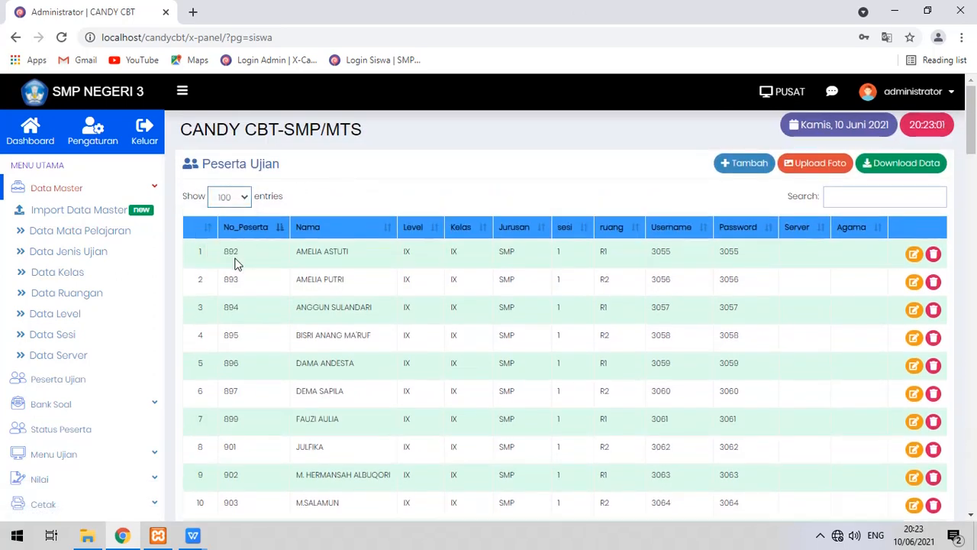
scroll(527, 218, "down", 12)
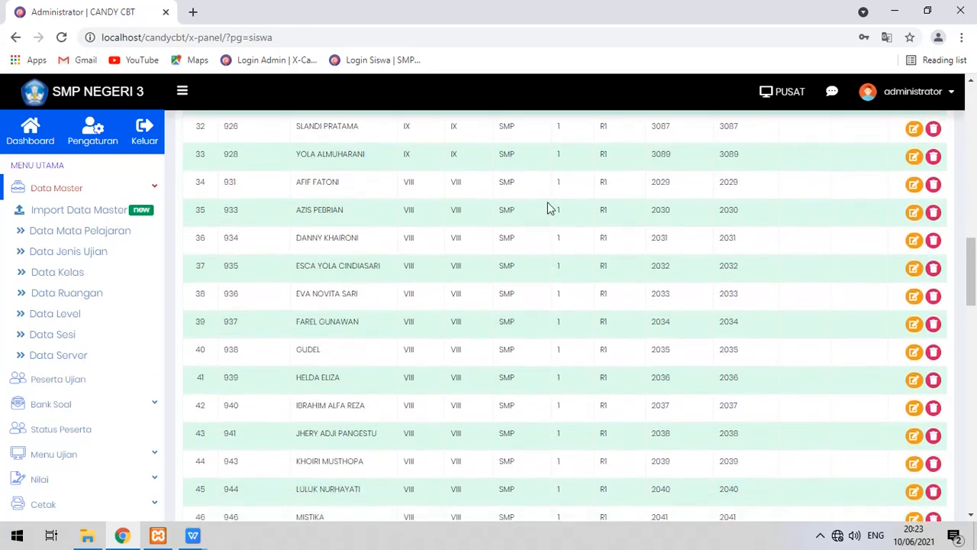
scroll(556, 211, "down", 14)
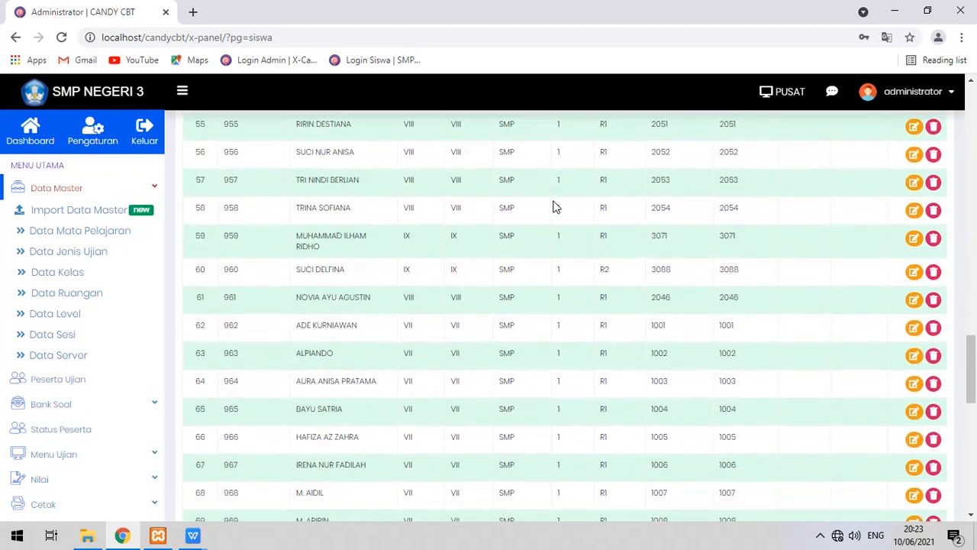
scroll(555, 207, "down", 3)
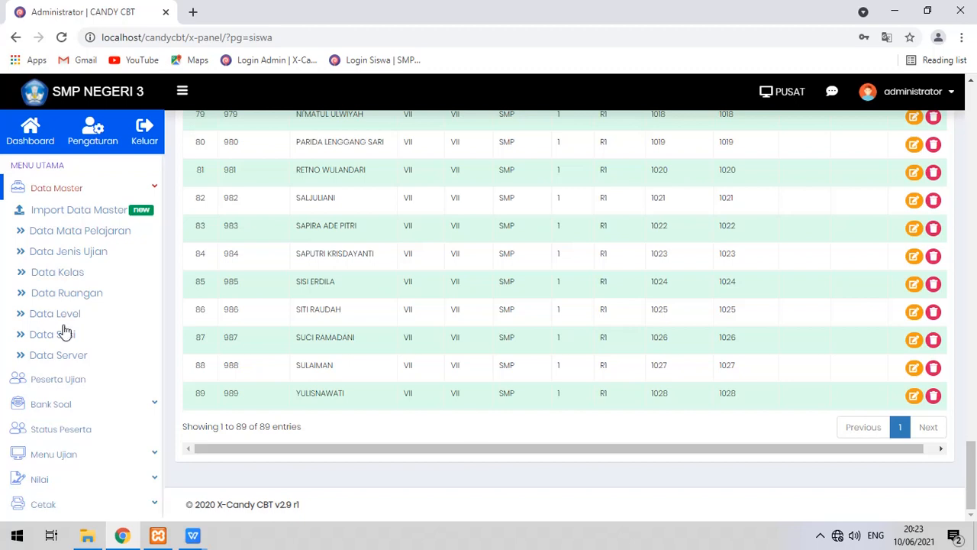
scroll(142, 353, "down", 1)
scroll(152, 354, "up", 3)
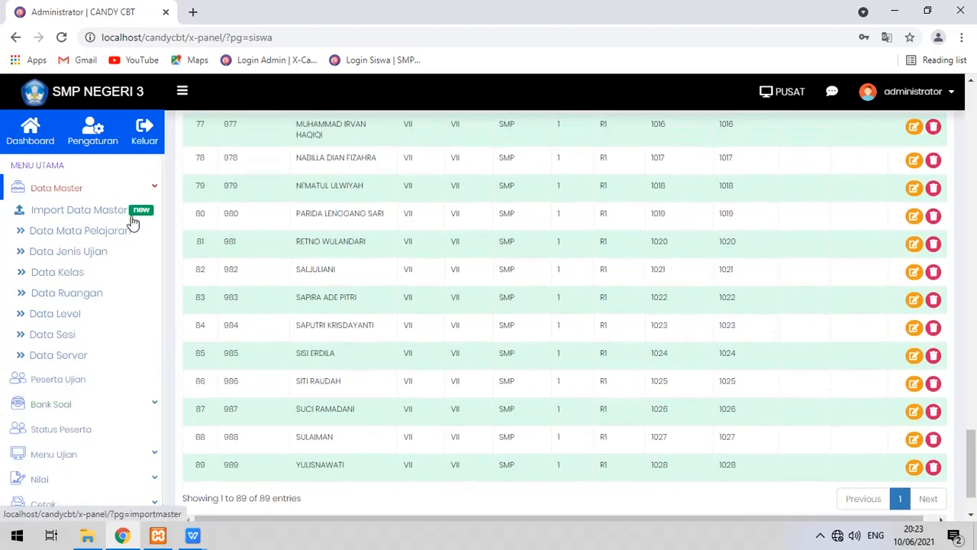
Reload the Peserta Ujian list and expand the Bank Soal section.
left_click(155, 191)
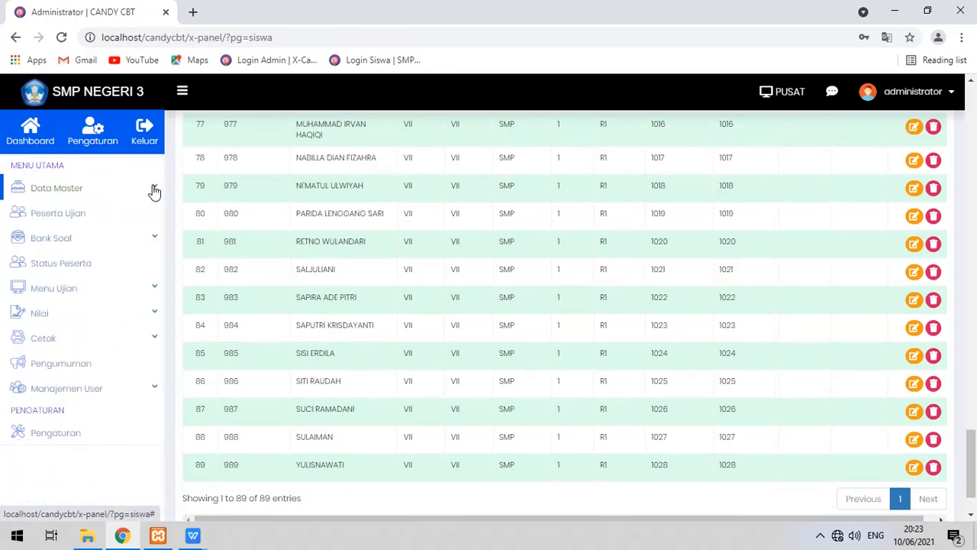
left_click(128, 213)
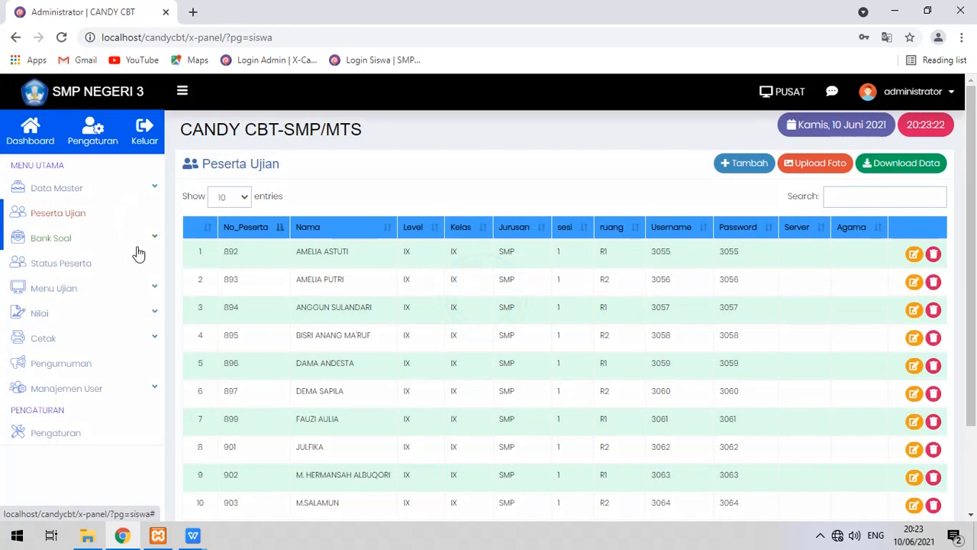
left_click(143, 243)
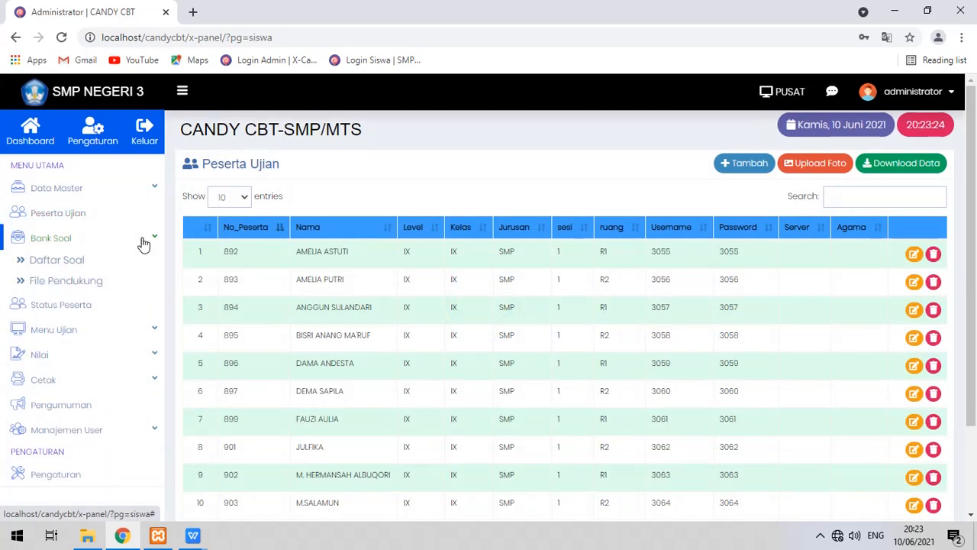
In the question bank list, inspect the MTK bank's edit form and close it unchanged.
left_click(82, 261)
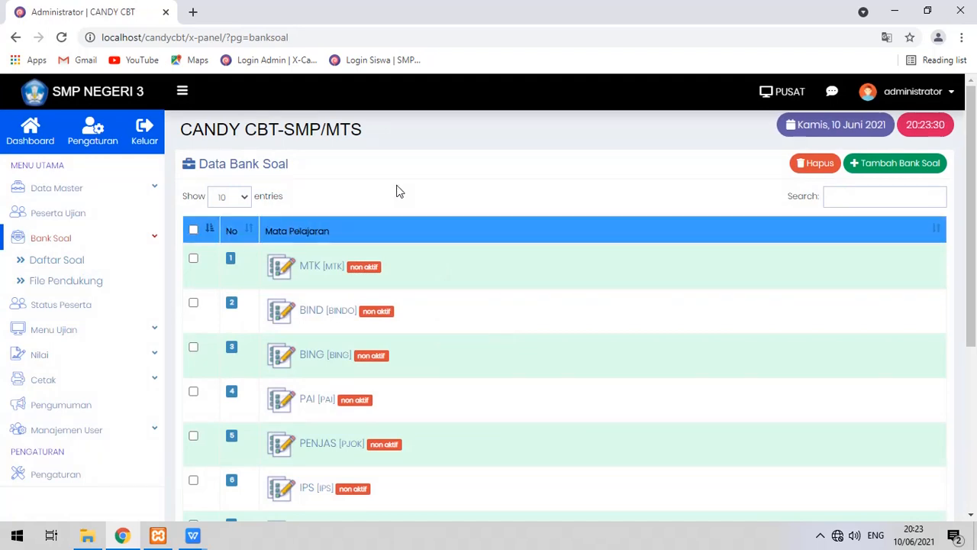
scroll(441, 195, "down", 3)
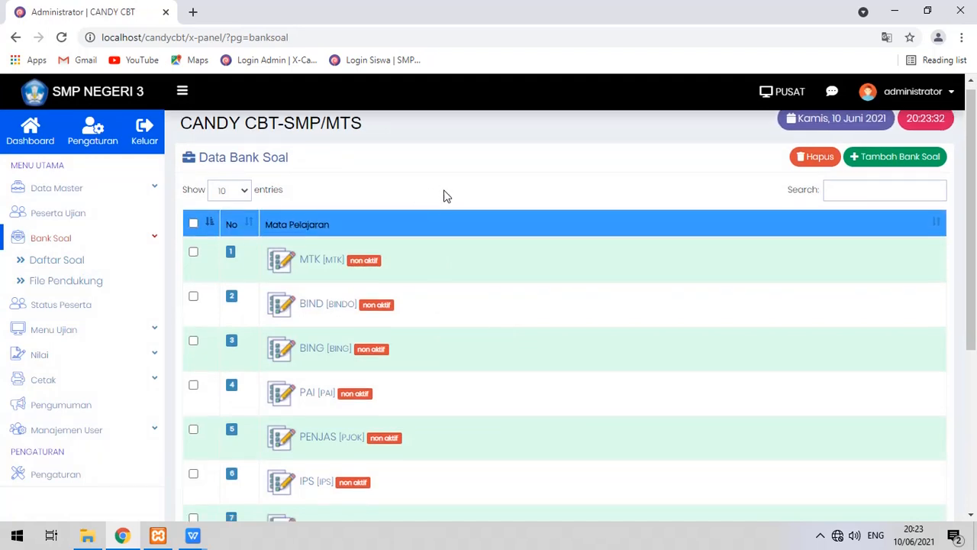
scroll(439, 196, "down", 1)
scroll(436, 196, "up", 2)
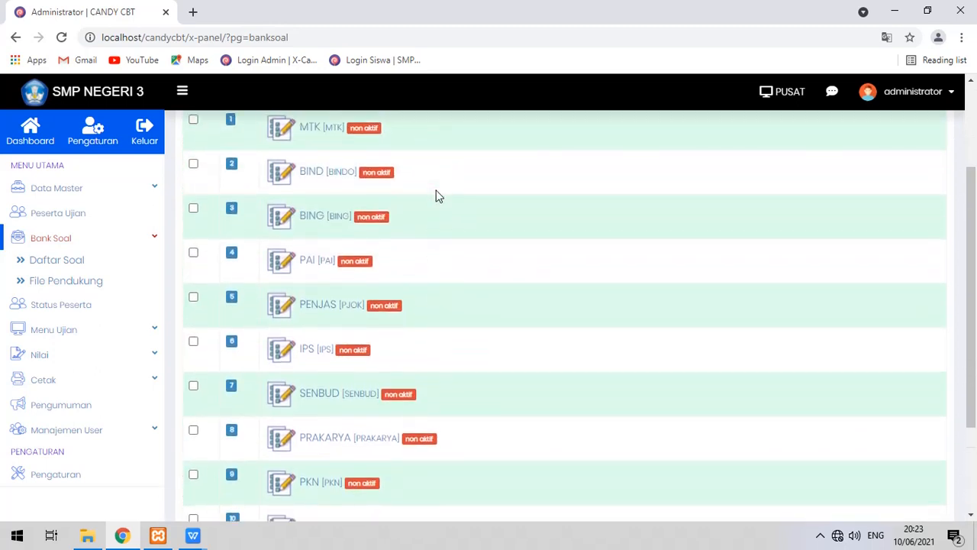
scroll(436, 196, "down", 2)
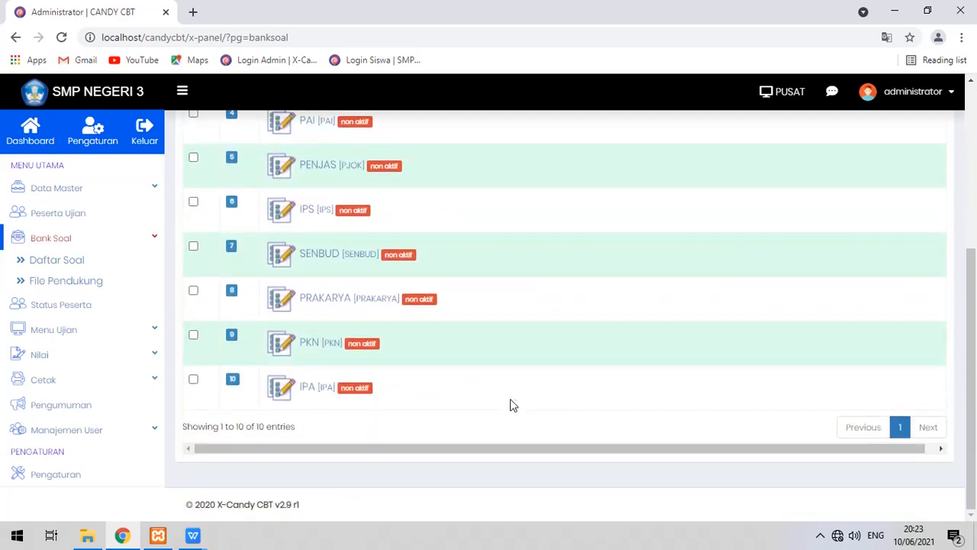
scroll(515, 405, "up", 5)
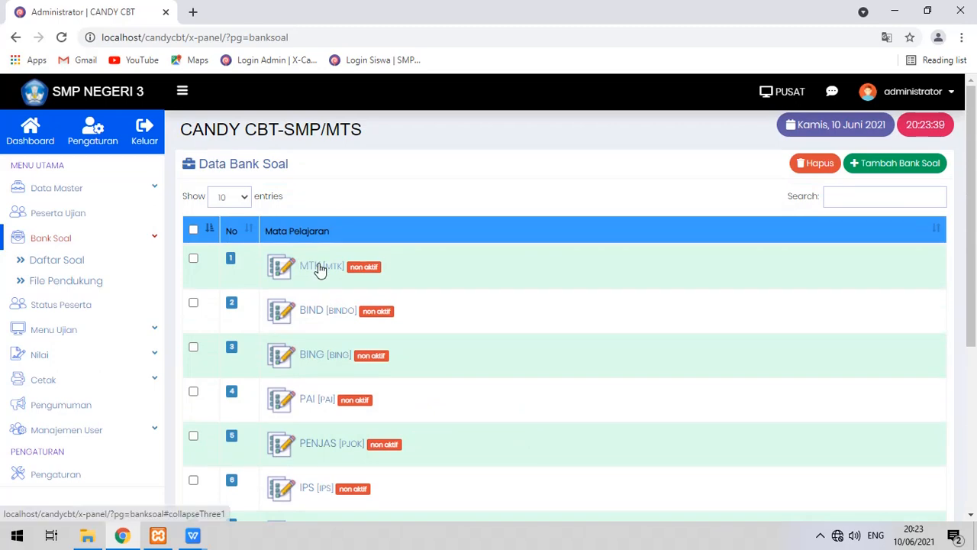
left_click(320, 269)
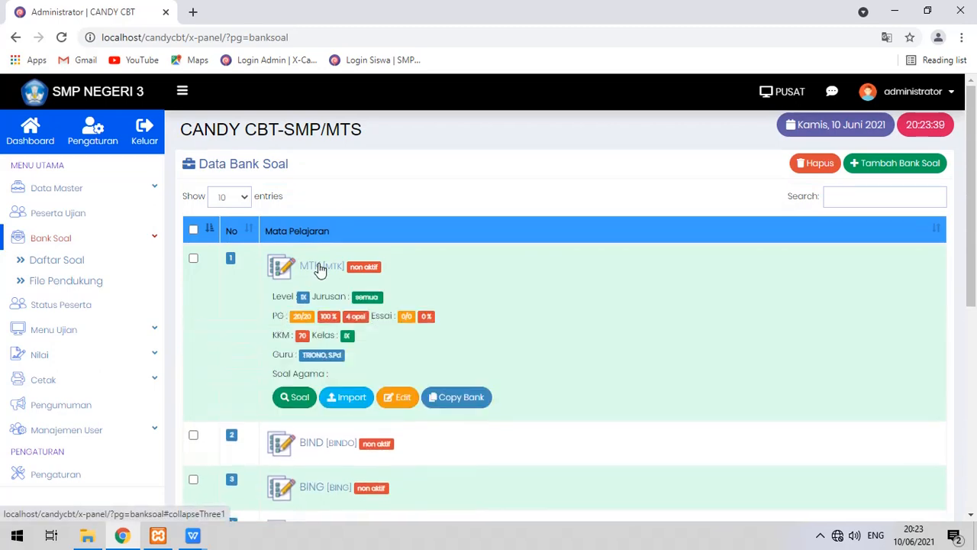
left_click(400, 398)
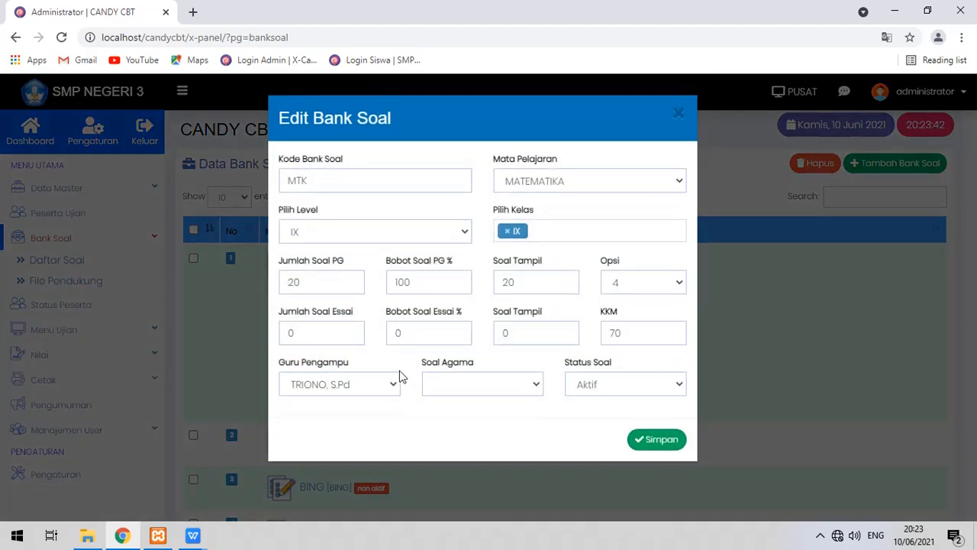
left_click(681, 114)
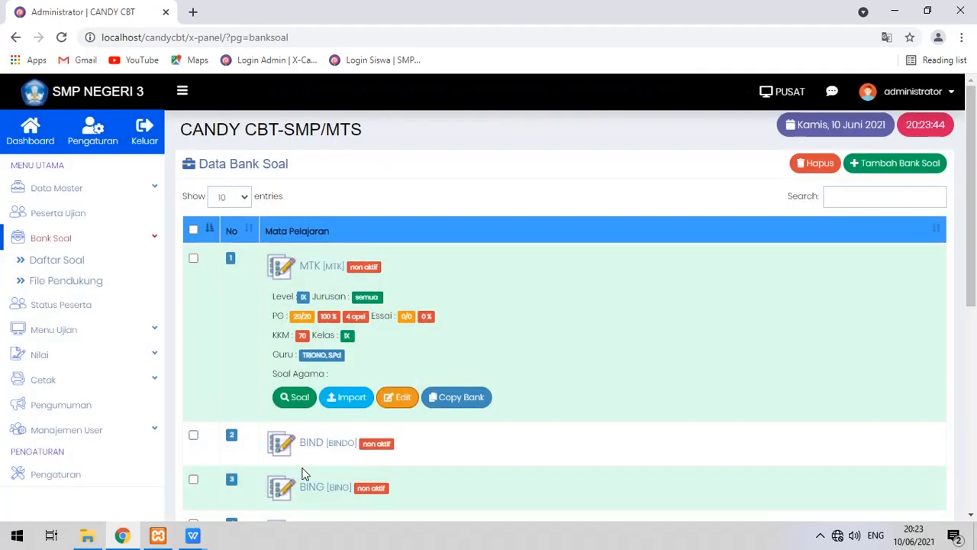
Scroll through the questions in the MTK bank.
left_click(297, 396)
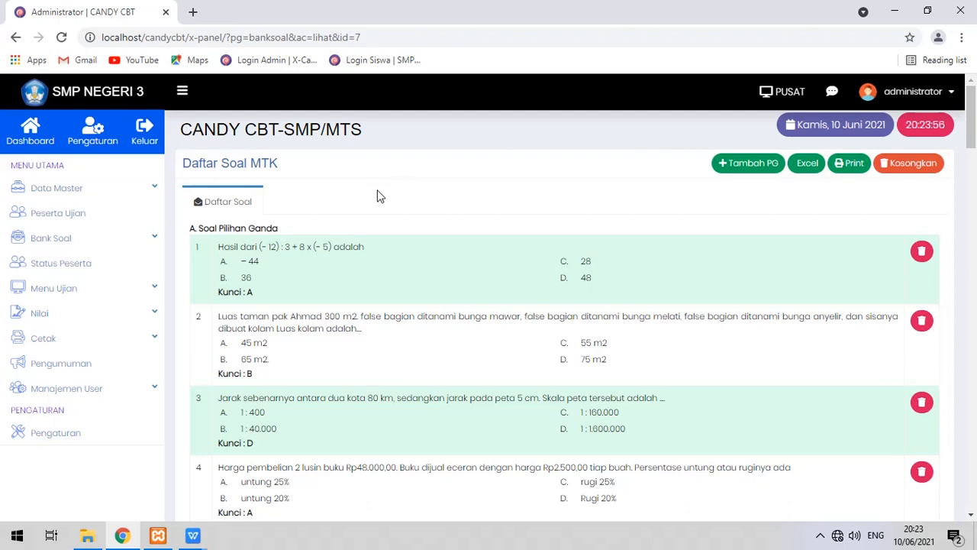
scroll(397, 206, "down", 1)
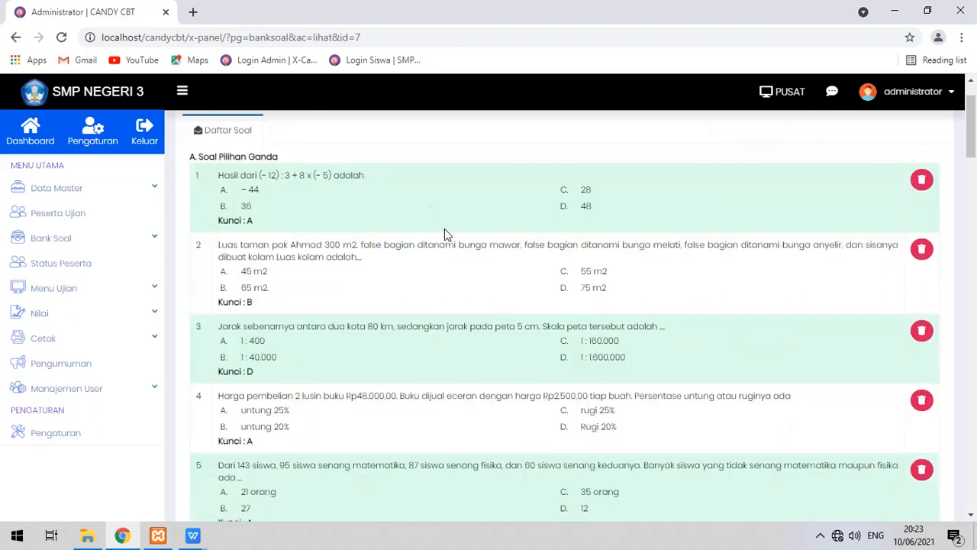
scroll(328, 206, "down", 3)
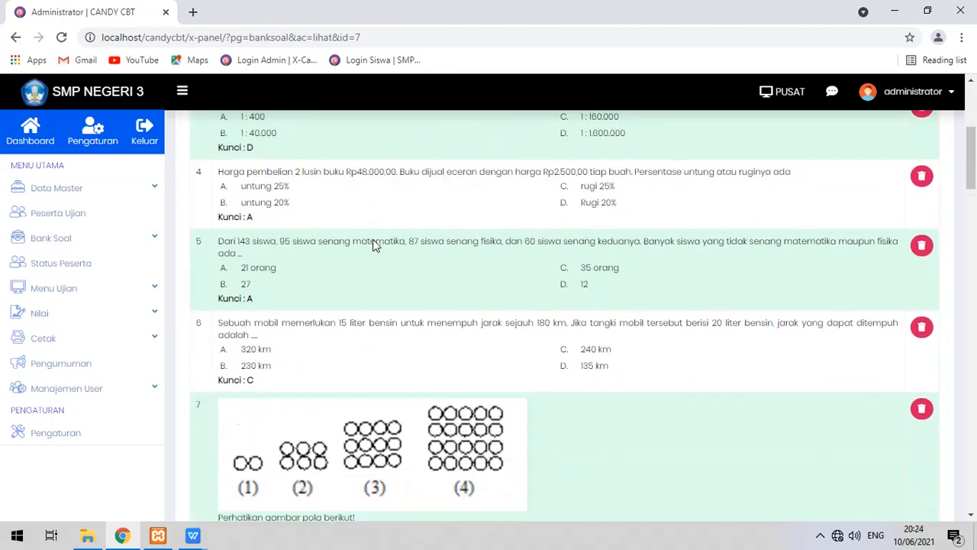
scroll(374, 245, "down", 3)
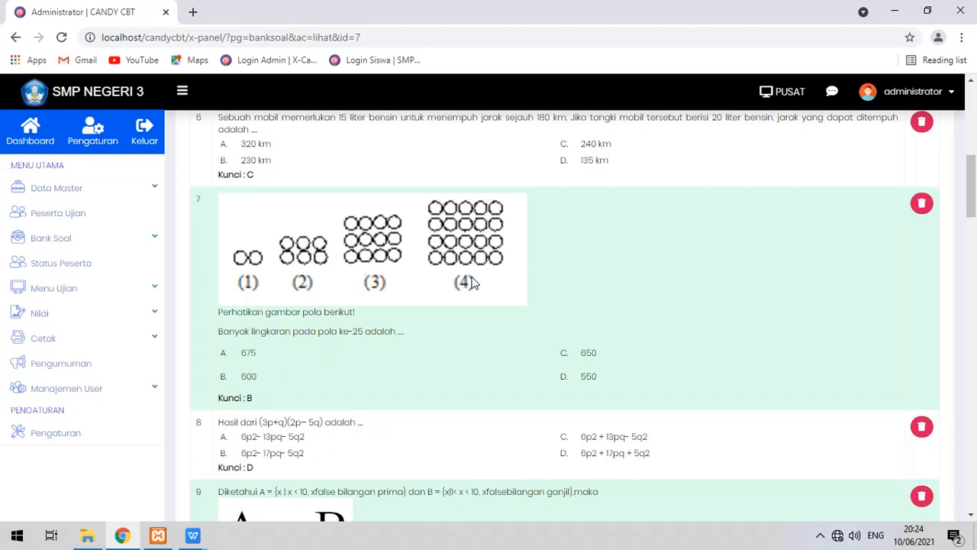
scroll(472, 282, "down", 10)
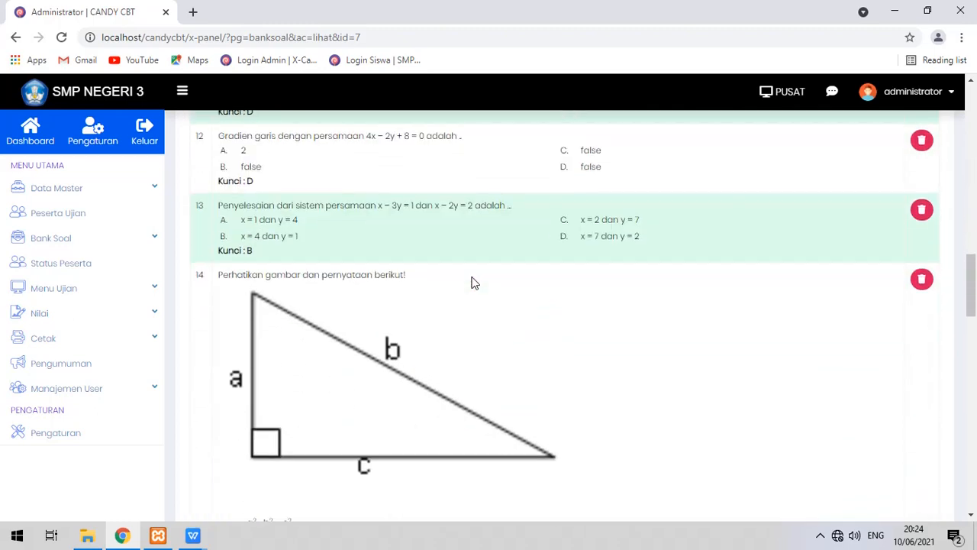
scroll(472, 282, "down", 12)
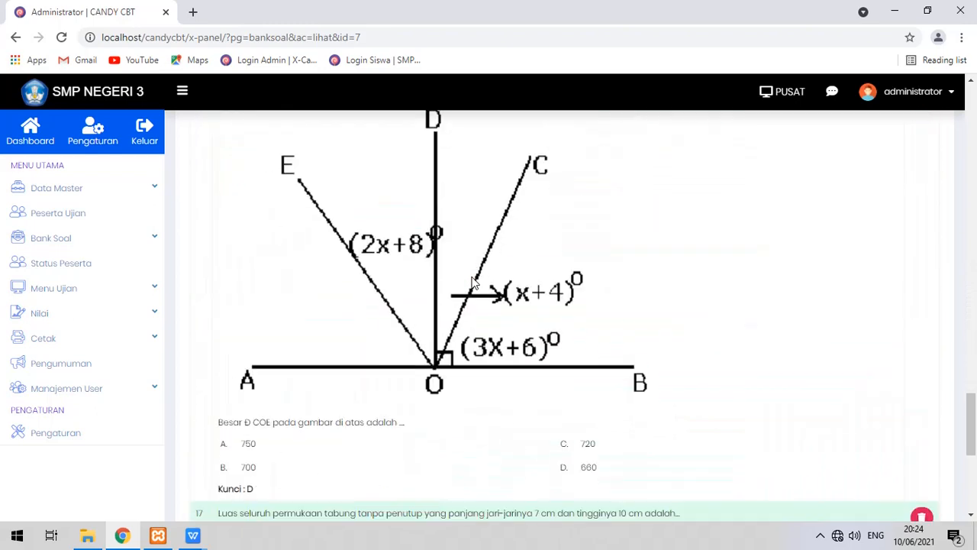
scroll(472, 283, "down", 5)
scroll(397, 313, "up", 15)
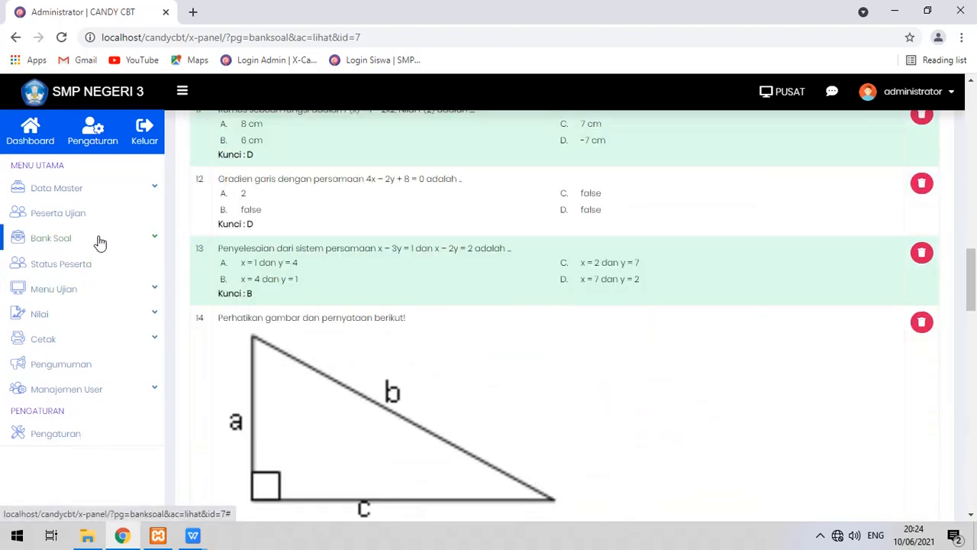
Return to Daftar Soal and bring up the Tambah Bank Soal form.
left_click(97, 241)
left_click(79, 260)
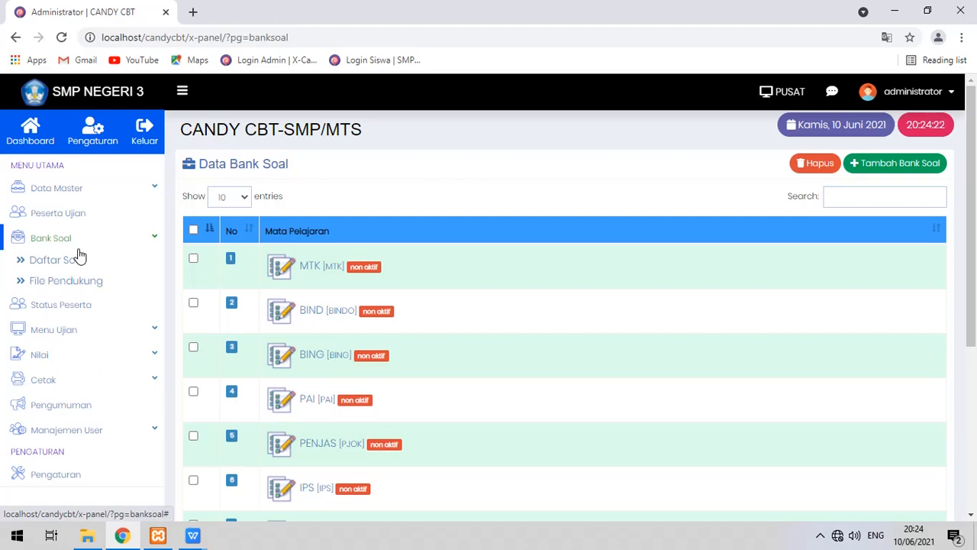
left_click(861, 165)
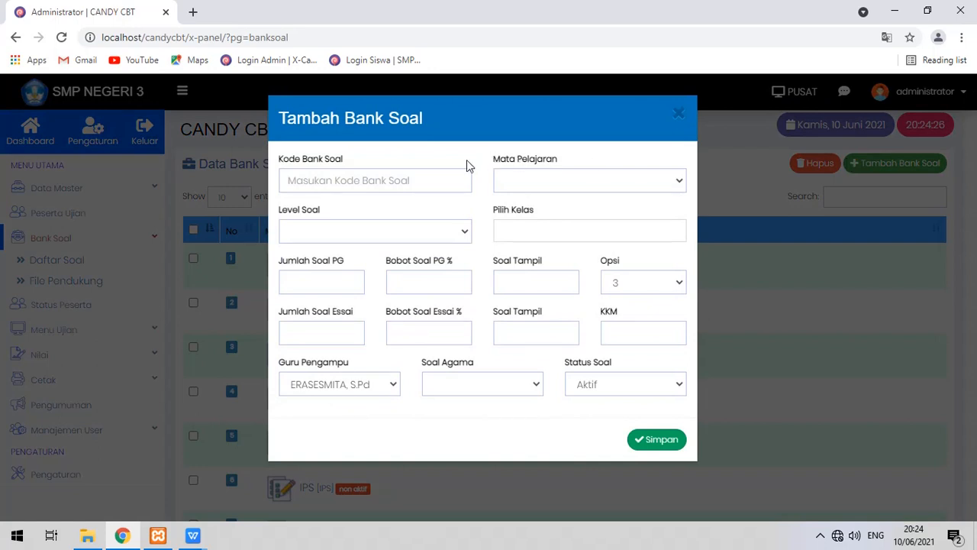
Choose PENJAS as the bank code, PENJASKES as the subject, and level VIII.
left_click(443, 175)
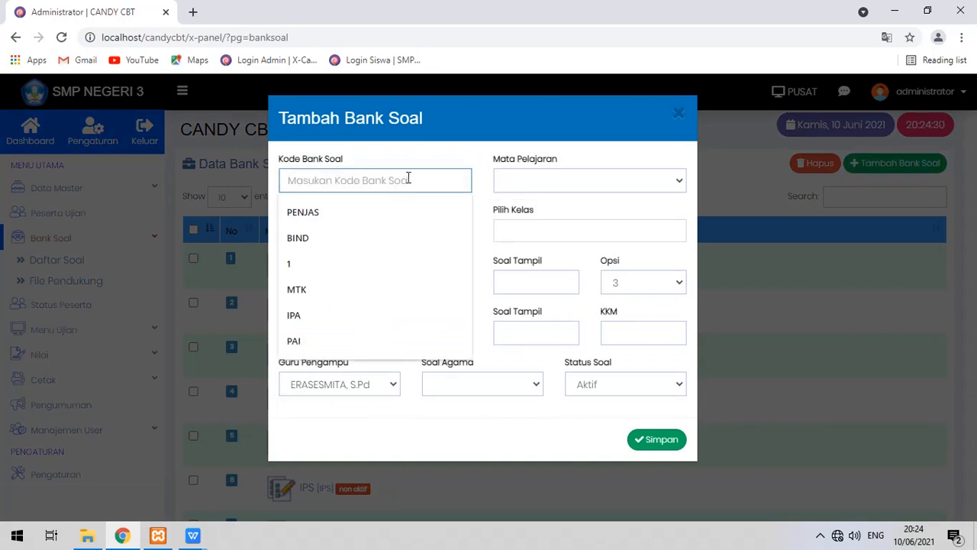
left_click(395, 216)
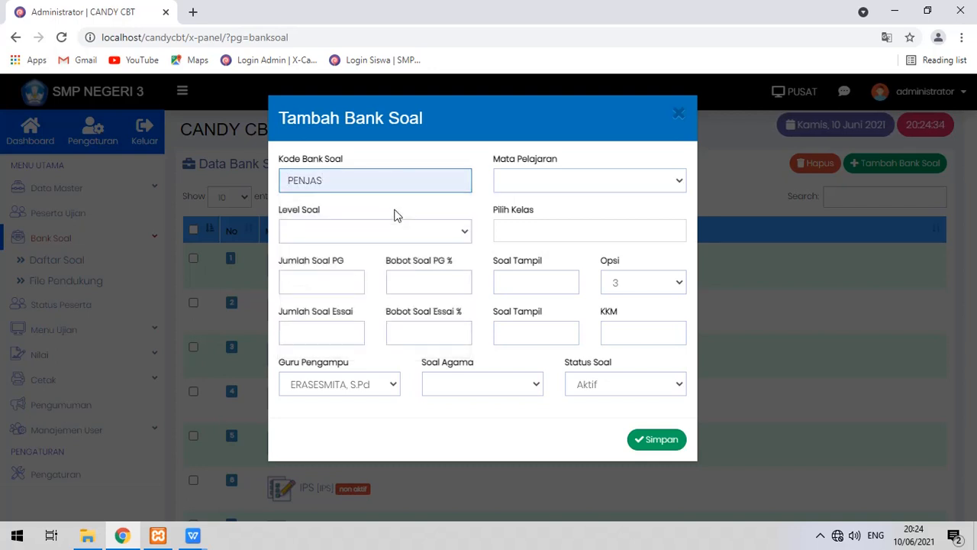
left_click(548, 177)
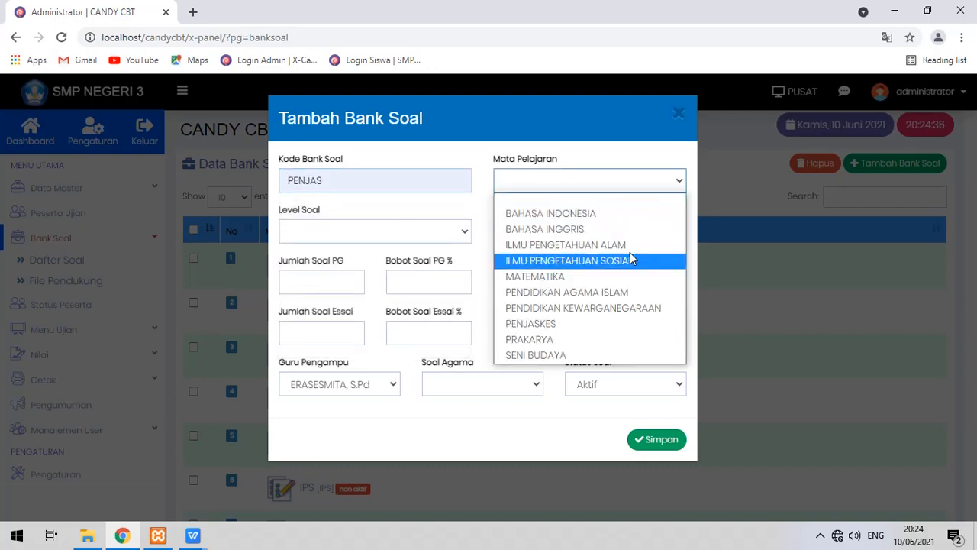
left_click(596, 323)
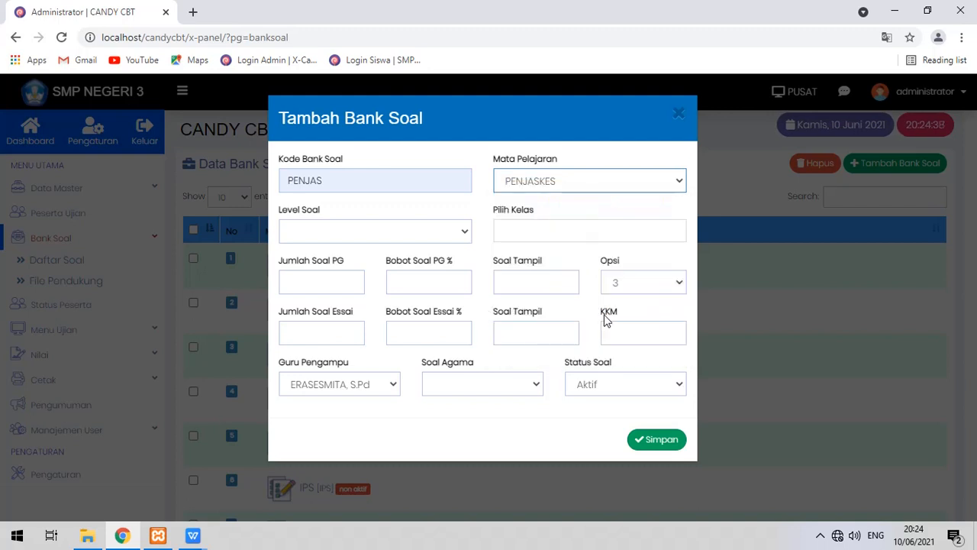
left_click(439, 232)
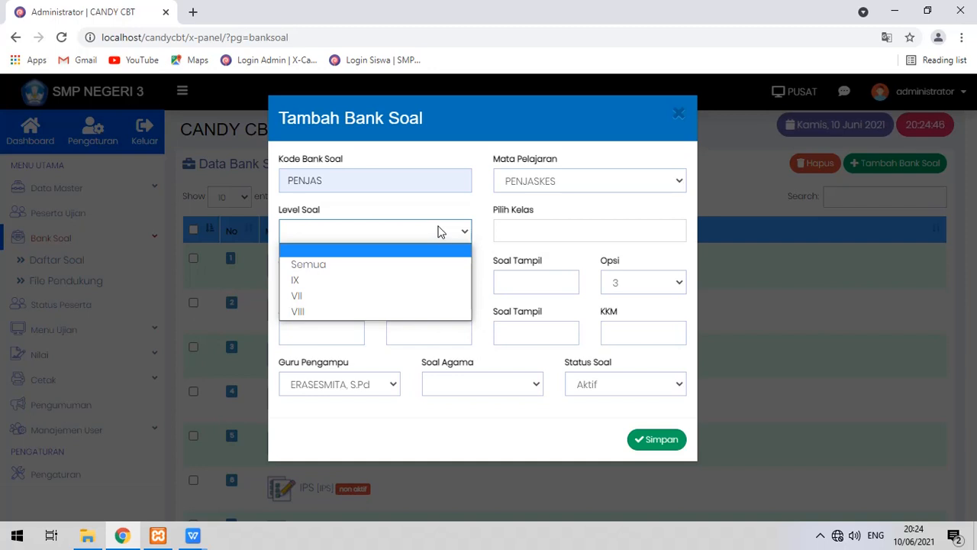
left_click(410, 312)
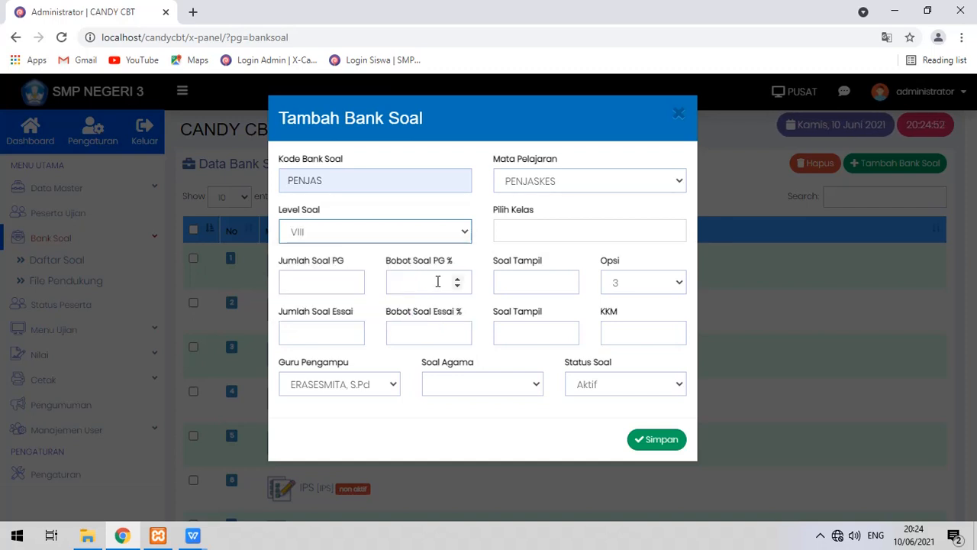
Assign class VIII at level VIII after briefly trying level Semua with Semua Kelas.
left_click(526, 235)
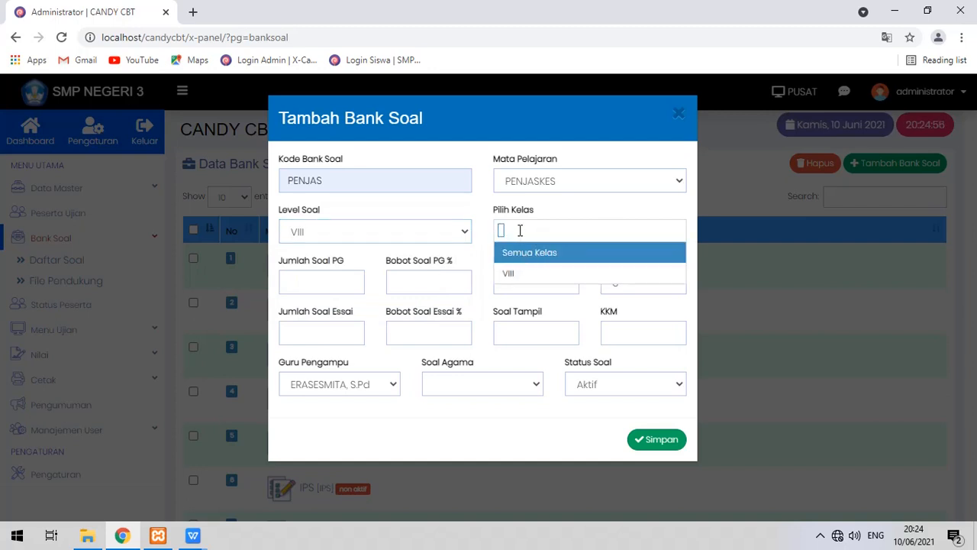
left_click(467, 232)
left_click(464, 232)
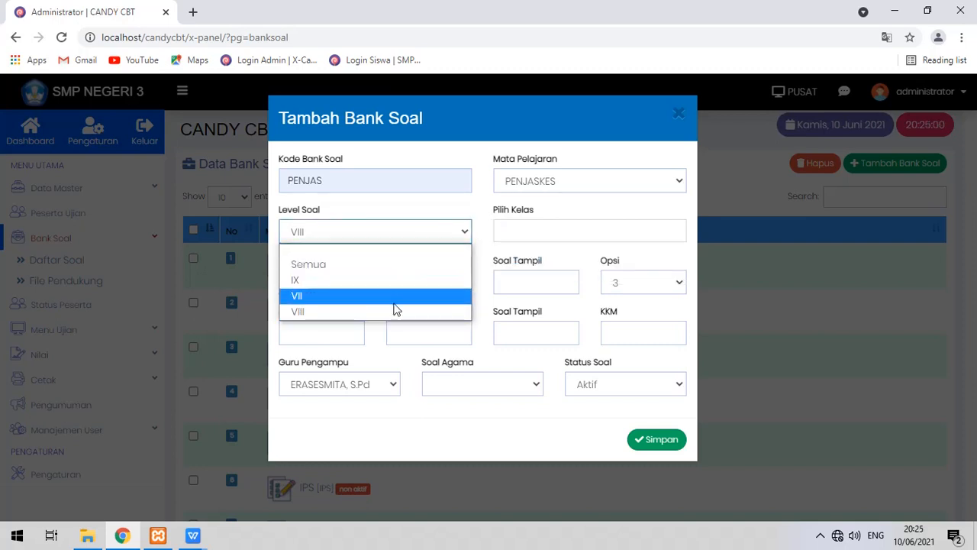
left_click(395, 265)
left_click(513, 233)
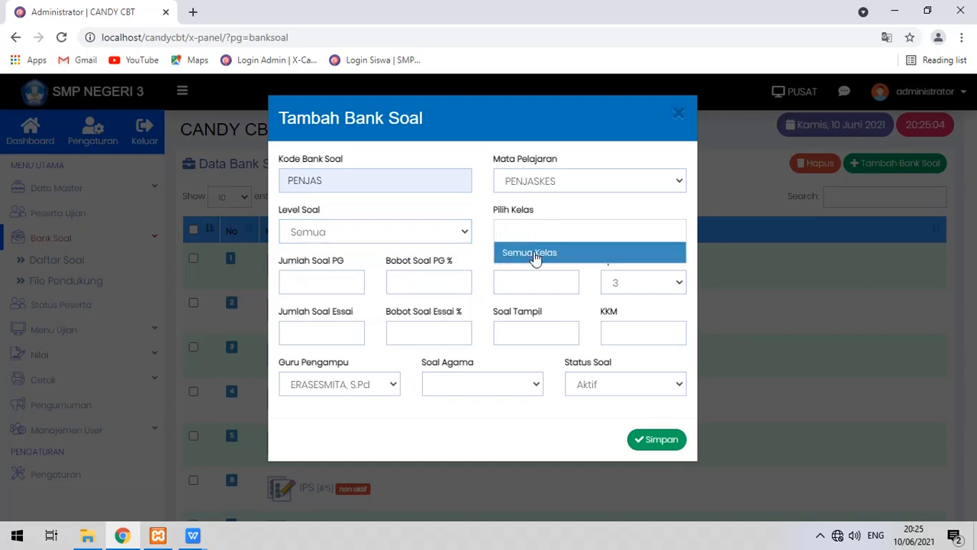
left_click(535, 259)
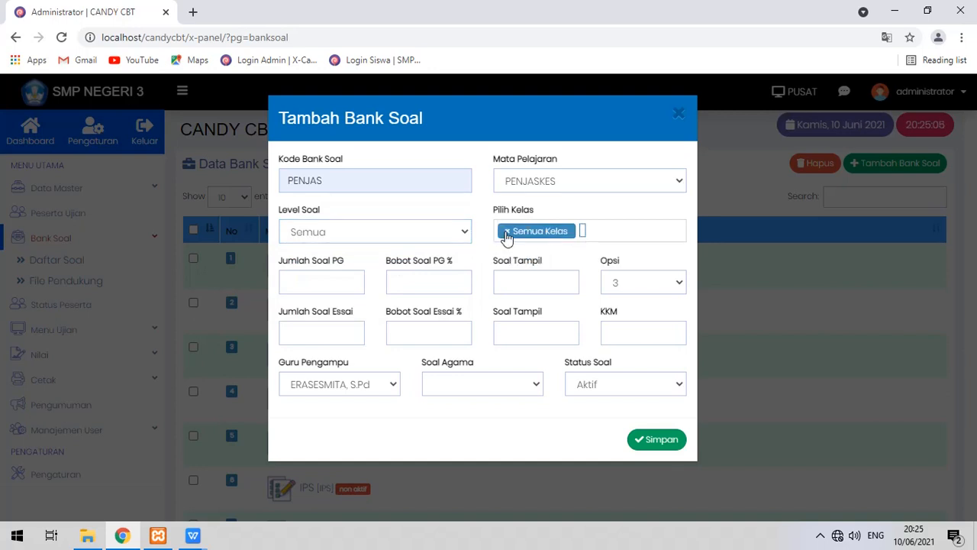
left_click(508, 238)
left_click(465, 234)
left_click(359, 311)
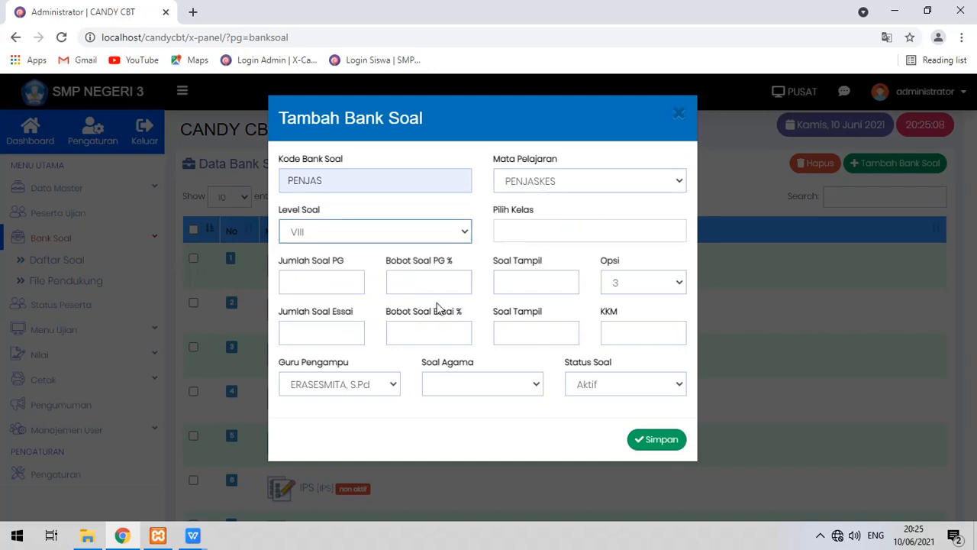
left_click(551, 225)
left_click(538, 273)
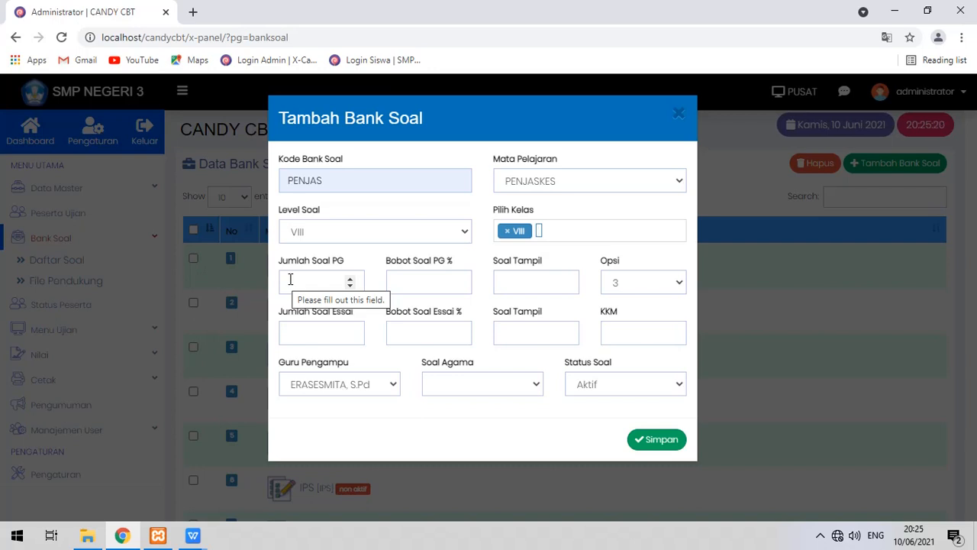
Enter 15 multiple-choice questions with a 100% multiple-choice weight.
left_click(290, 279)
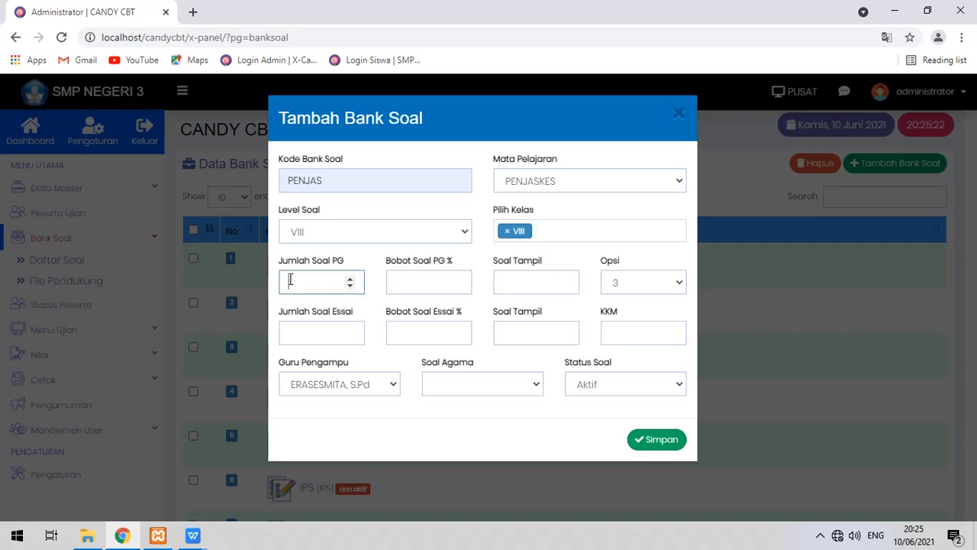
type("15")
left_click(402, 281)
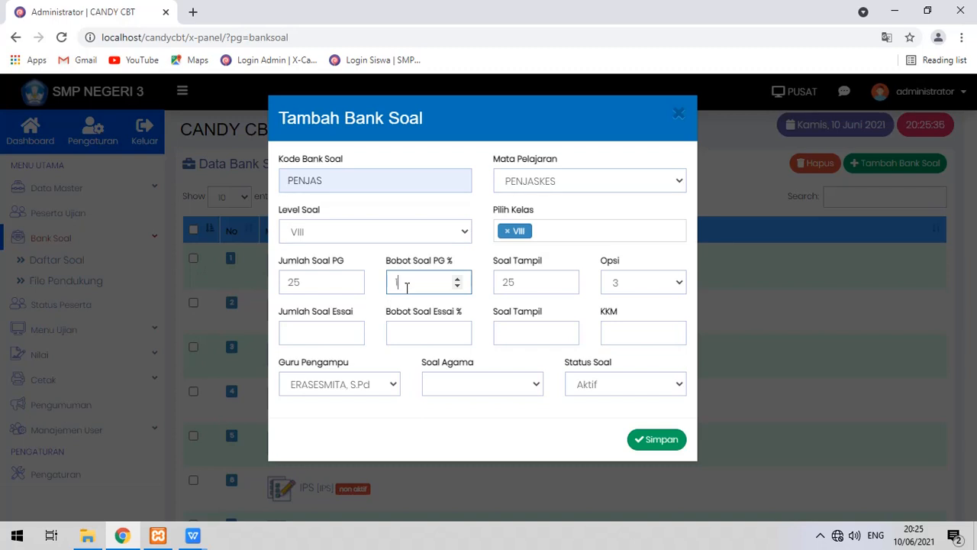
type("100")
left_click_drag(348, 262, 284, 262)
left_click(285, 264)
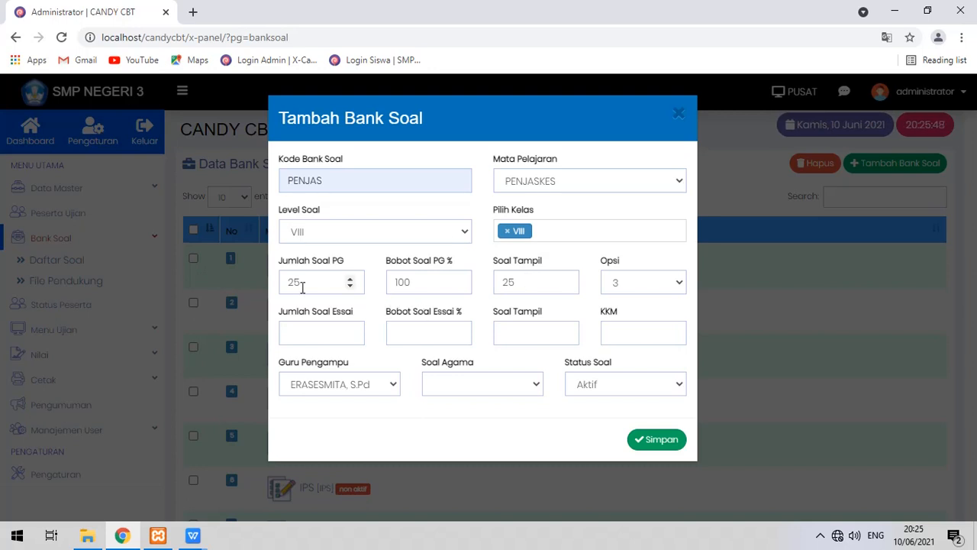
Change the question counts to 30 and 20 and give each question four answer options.
left_click_drag(314, 287, 279, 283)
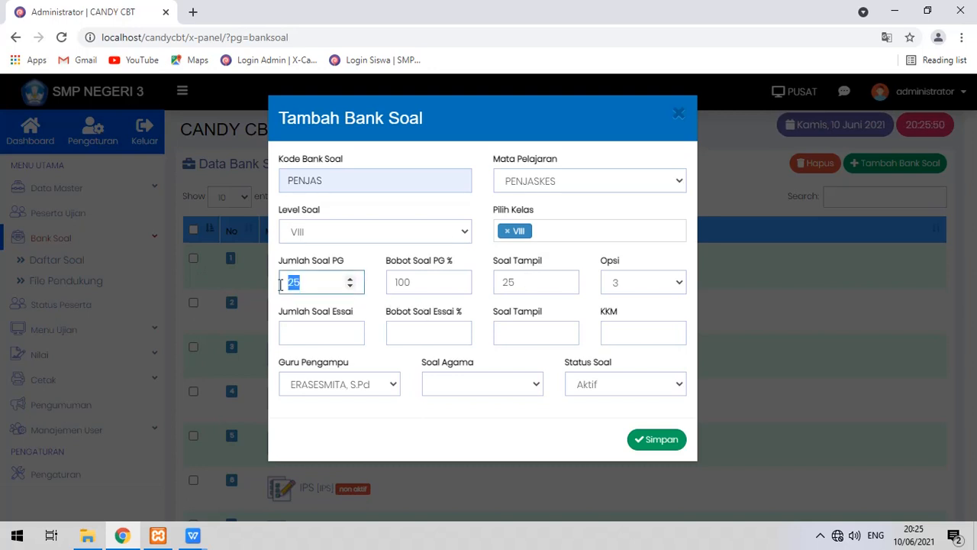
type("30")
left_click_drag(528, 284, 496, 285)
type("20")
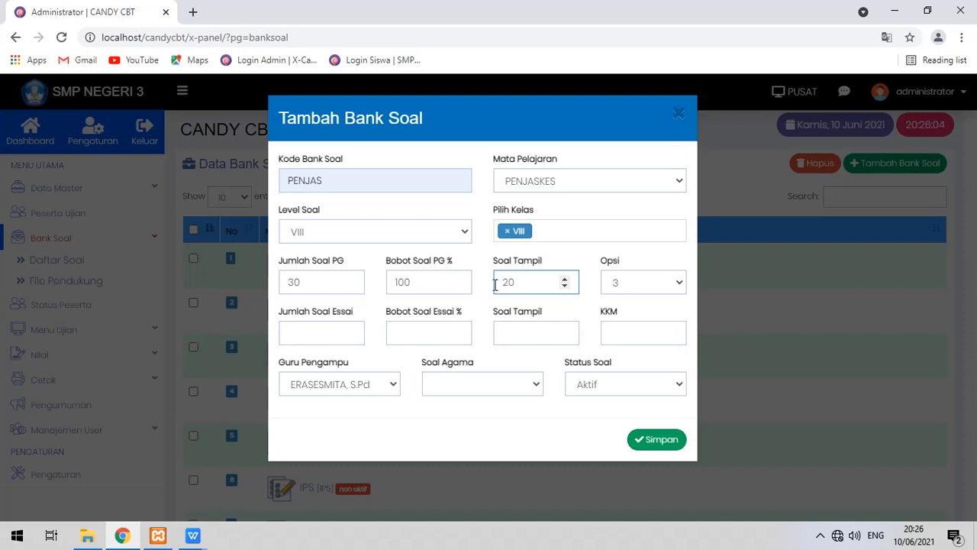
left_click(676, 284)
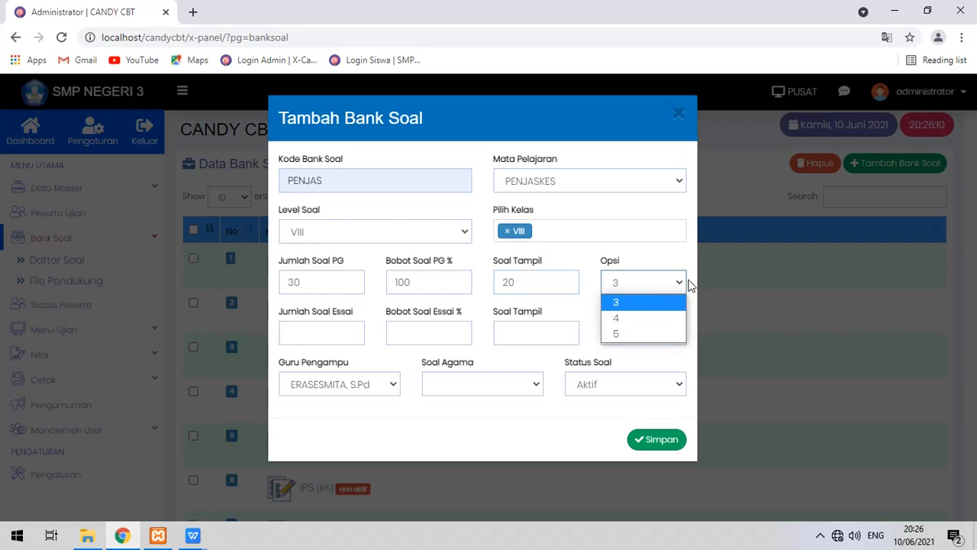
left_click(676, 319)
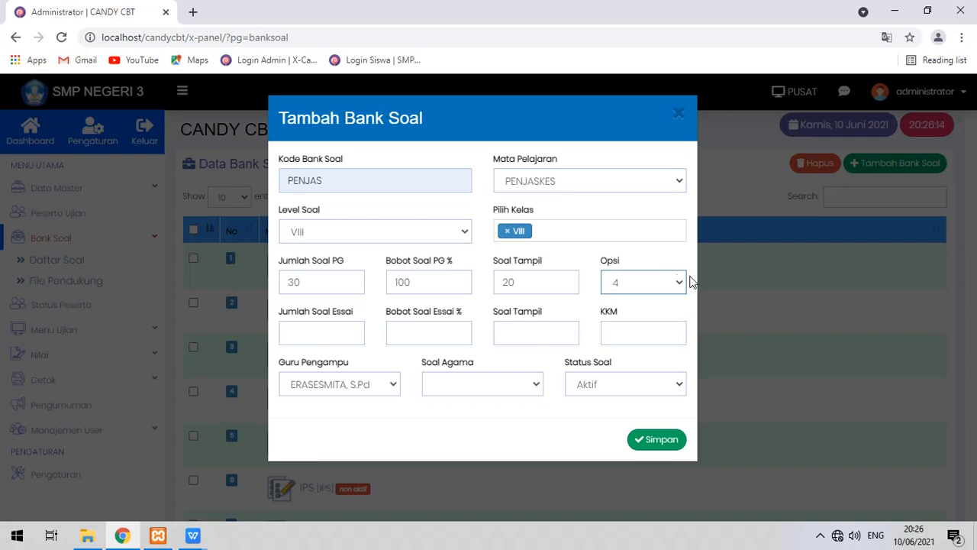
left_click(675, 281)
left_click(657, 326)
Set the multiple-choice count to 20 and the essay question count to 5.
left_click_drag(323, 281, 208, 289)
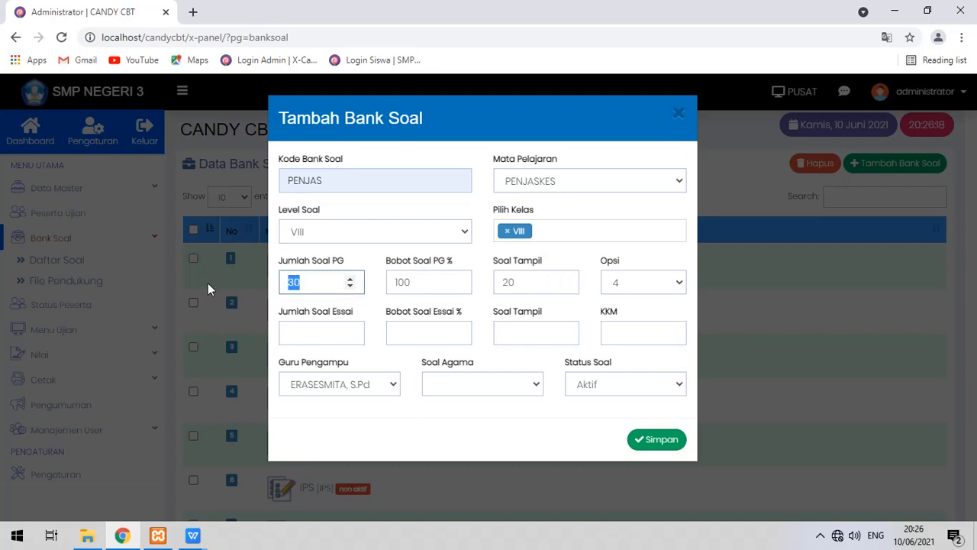
type("20")
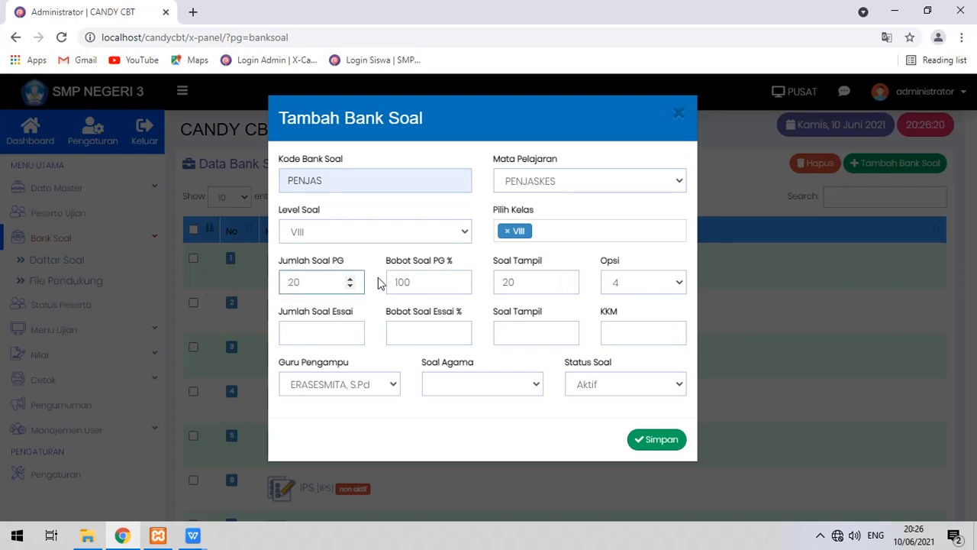
left_click(368, 305)
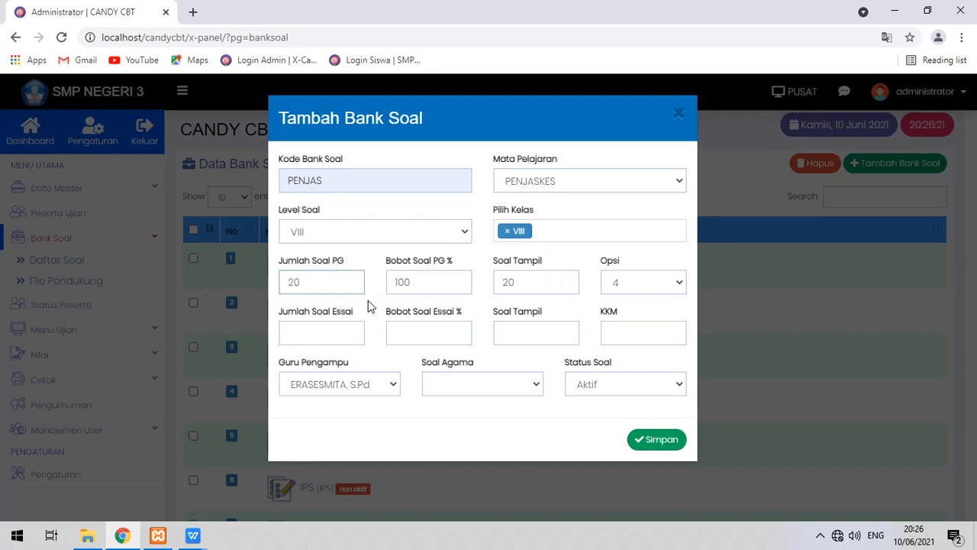
left_click(317, 333)
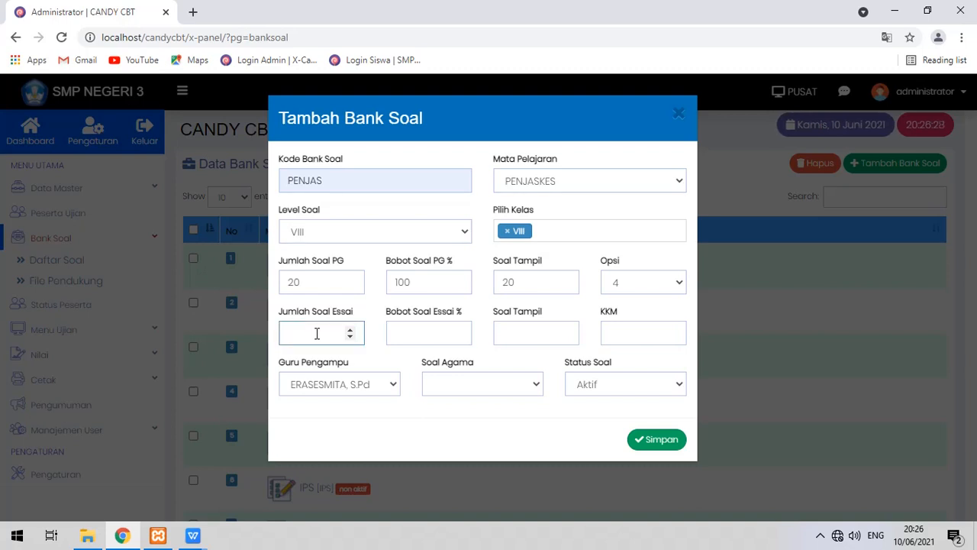
type("5")
left_click(407, 337)
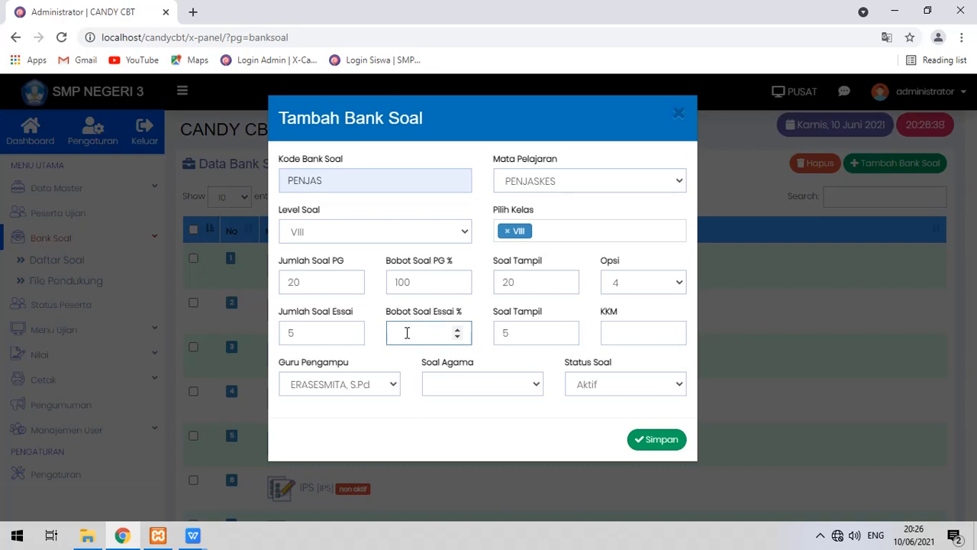
Try a 70% multiple-choice and 30% essay weighting.
double_click(420, 279)
type("70")
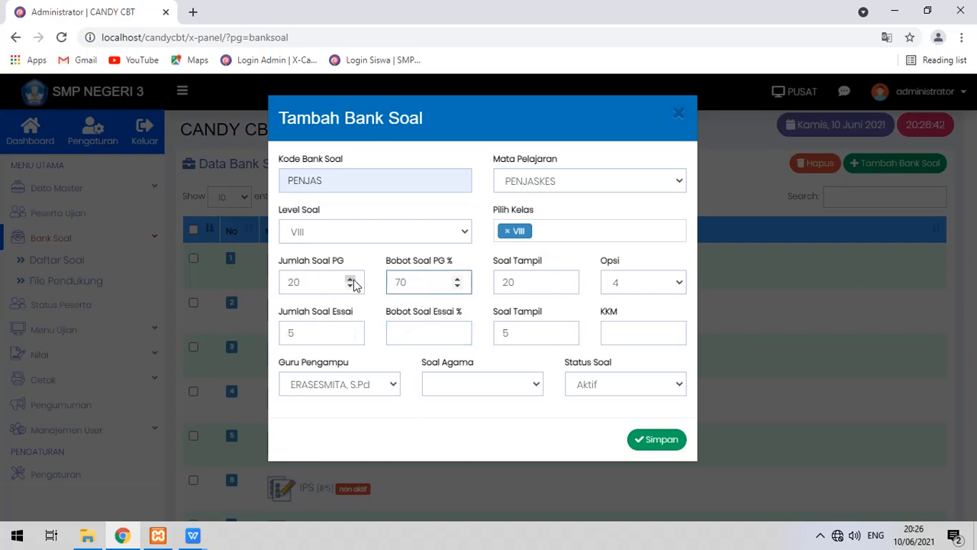
left_click(412, 332)
type("30")
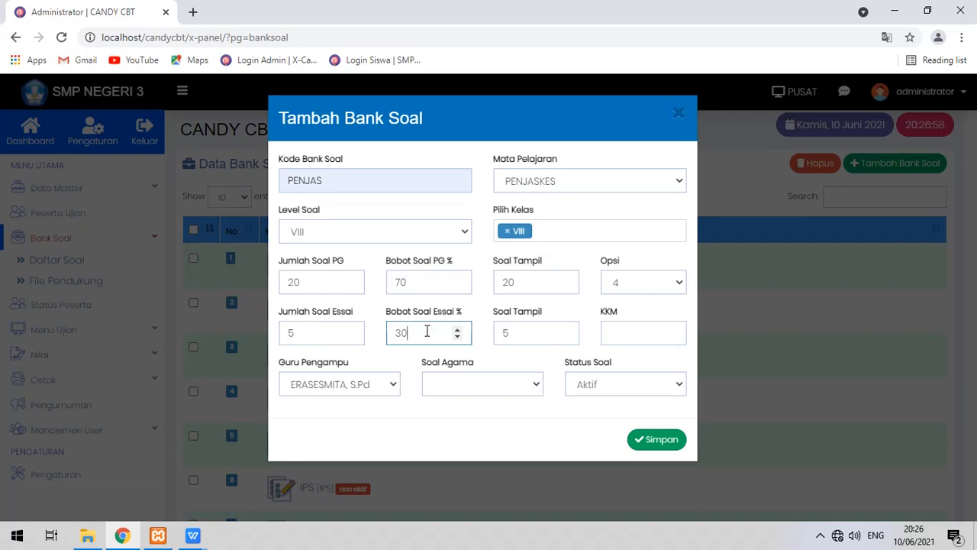
Reset the weights to 100% multiple-choice and 0% essay.
left_click_drag(434, 285, 349, 283)
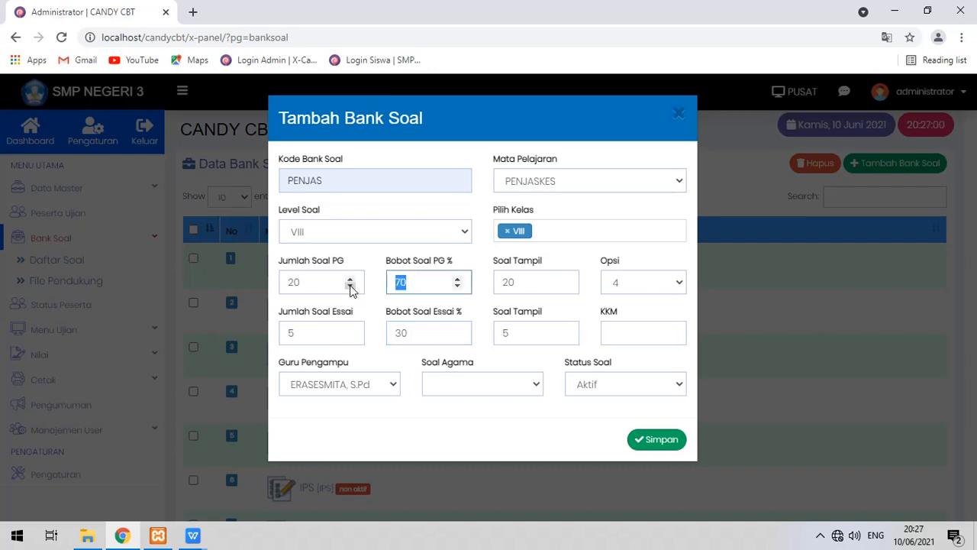
type("100")
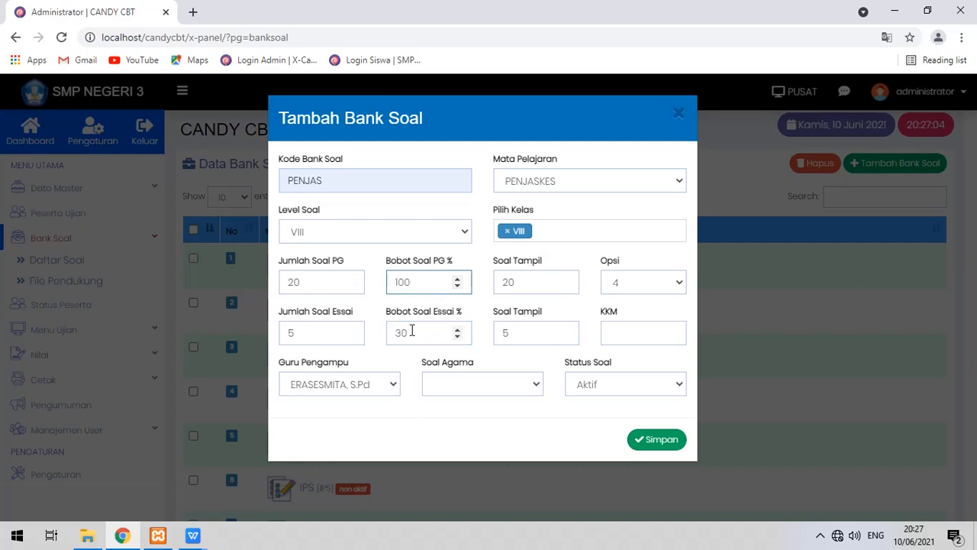
left_click_drag(417, 334, 367, 336)
type("0")
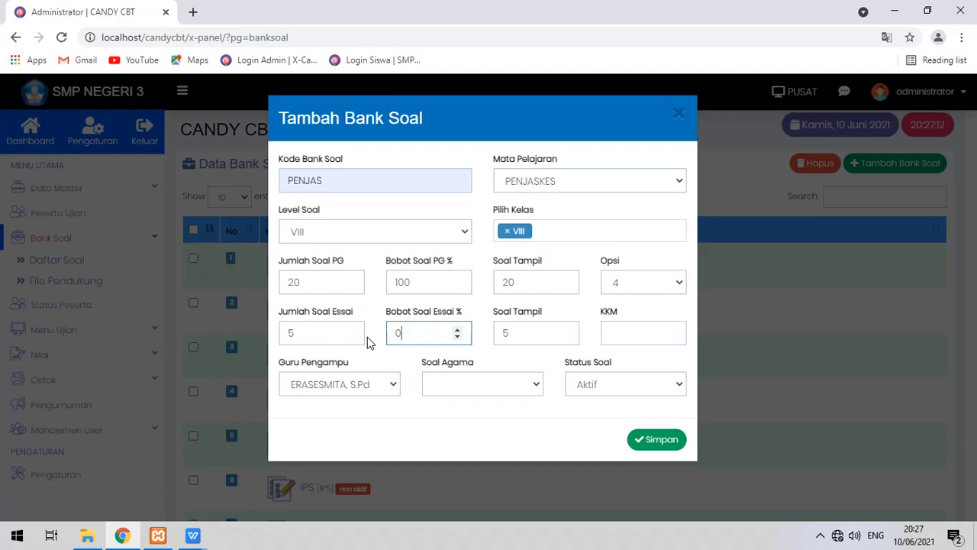
left_click(384, 359)
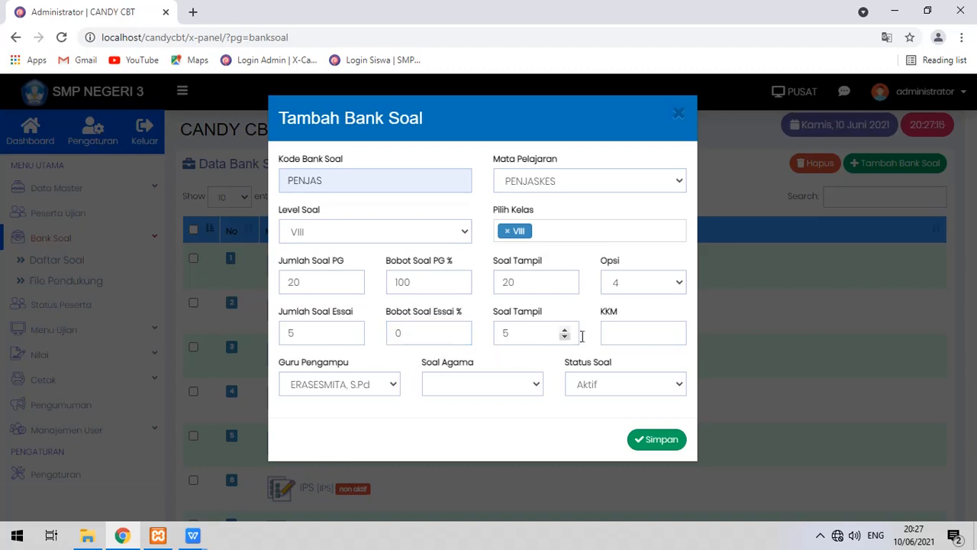
left_click(613, 332)
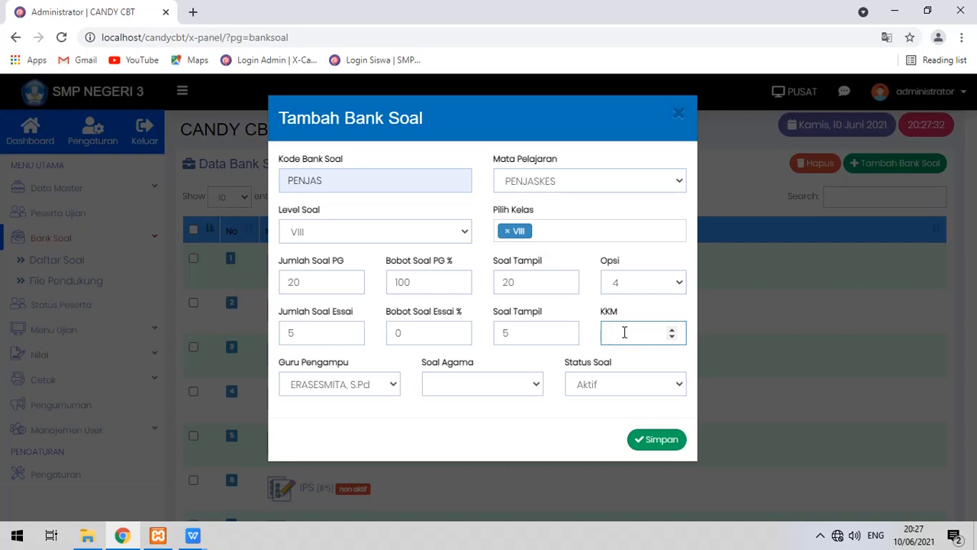
Enter KKM 65, pick another supervising teacher, choose Bukan Soal Agama, and keep status Aktif.
type("65")
left_click(366, 385)
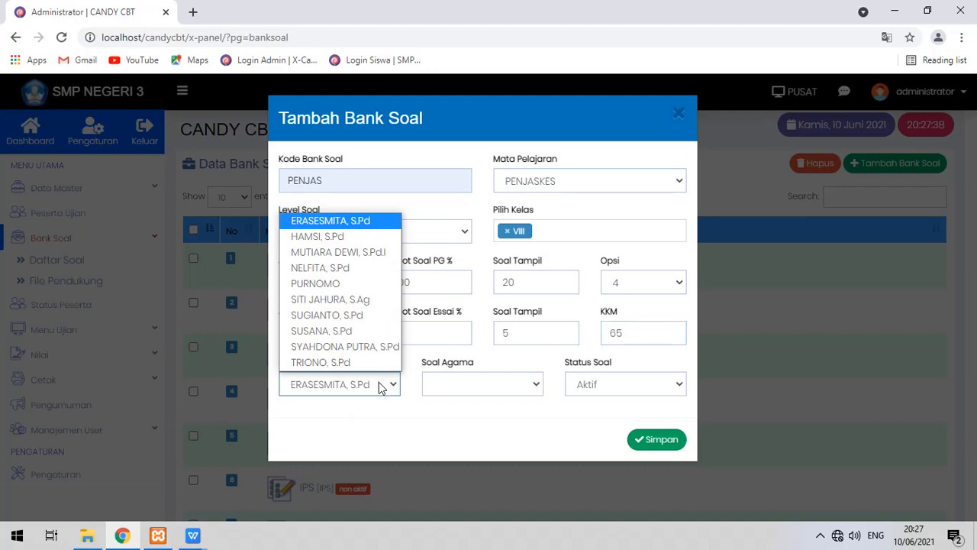
left_click(341, 238)
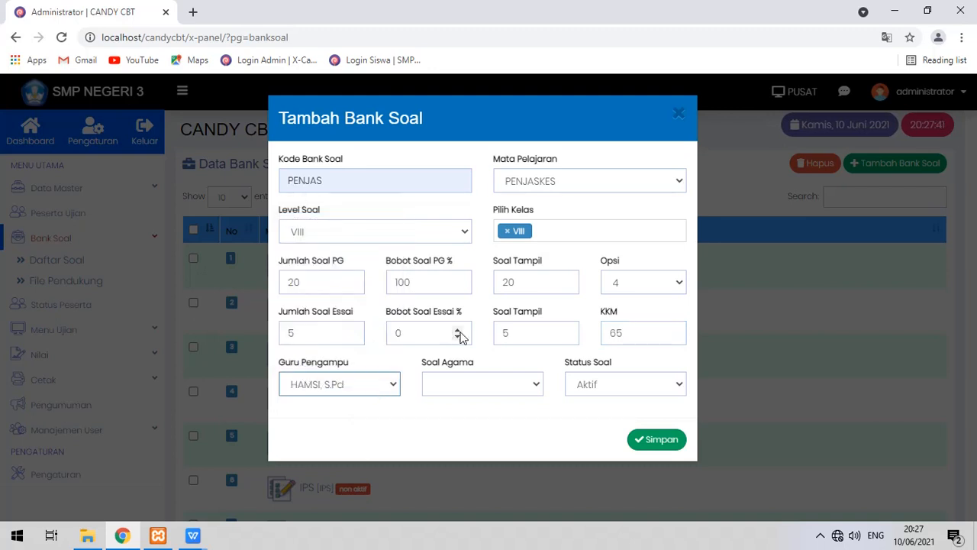
left_click(480, 393)
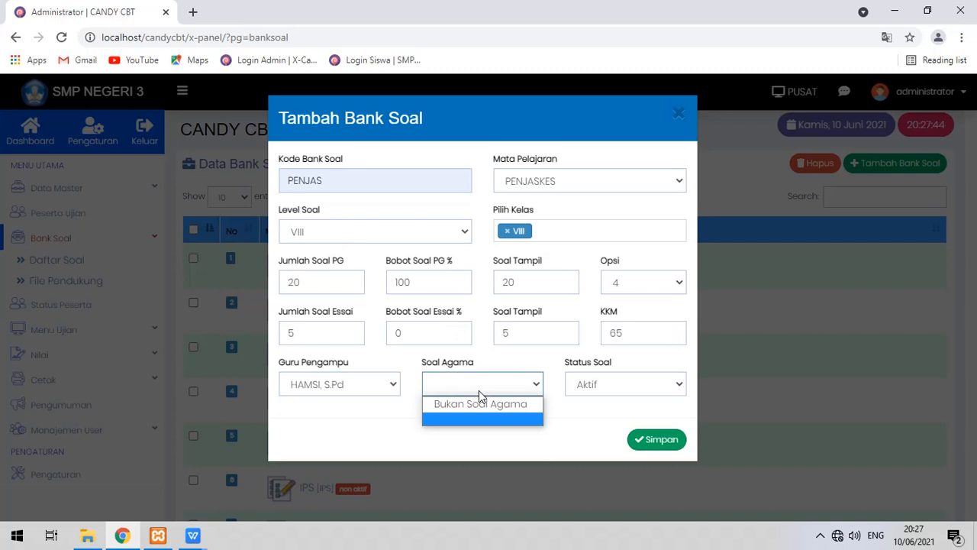
left_click(485, 404)
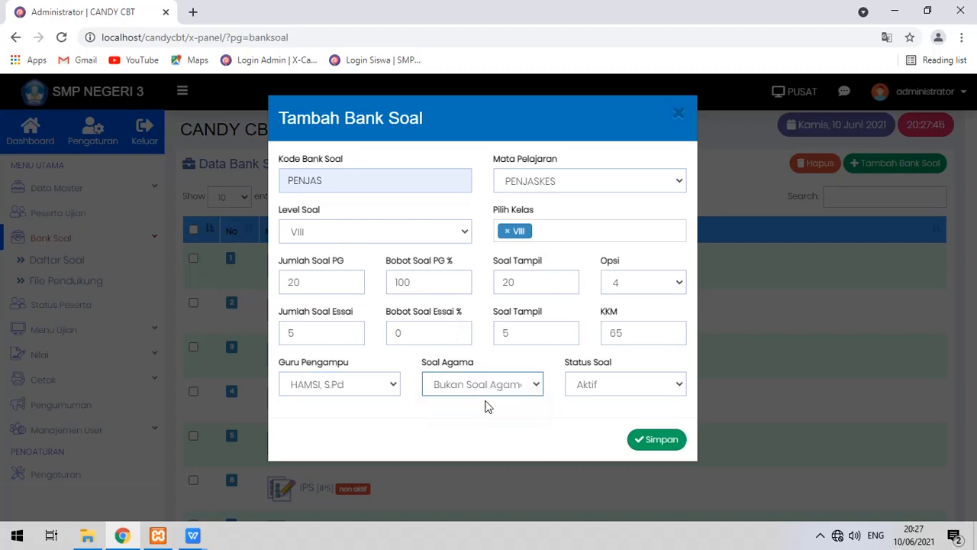
left_click(583, 386)
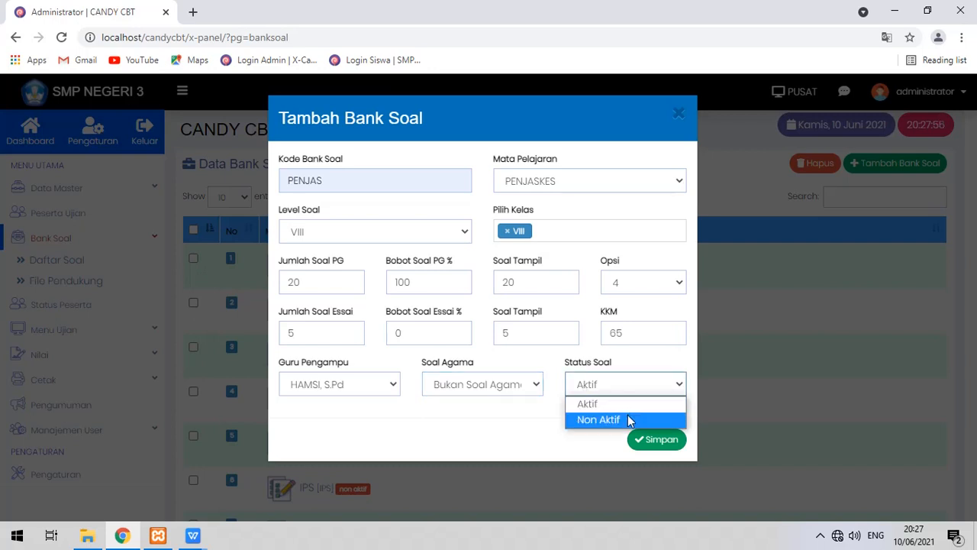
left_click(585, 441)
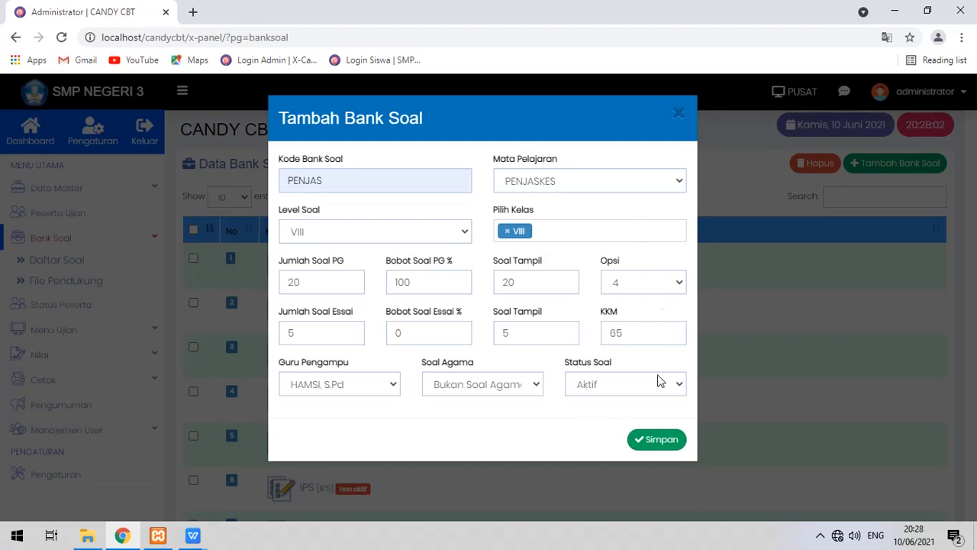
Close the Tambah Bank Soal form and open the PENJAS bank's question import.
left_click(678, 116)
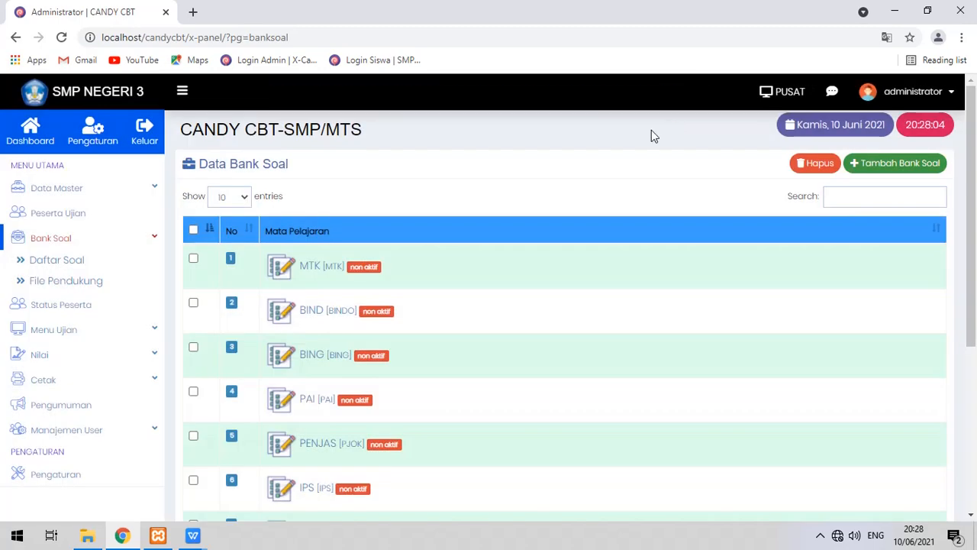
scroll(402, 365, "down", 1)
left_click(329, 374)
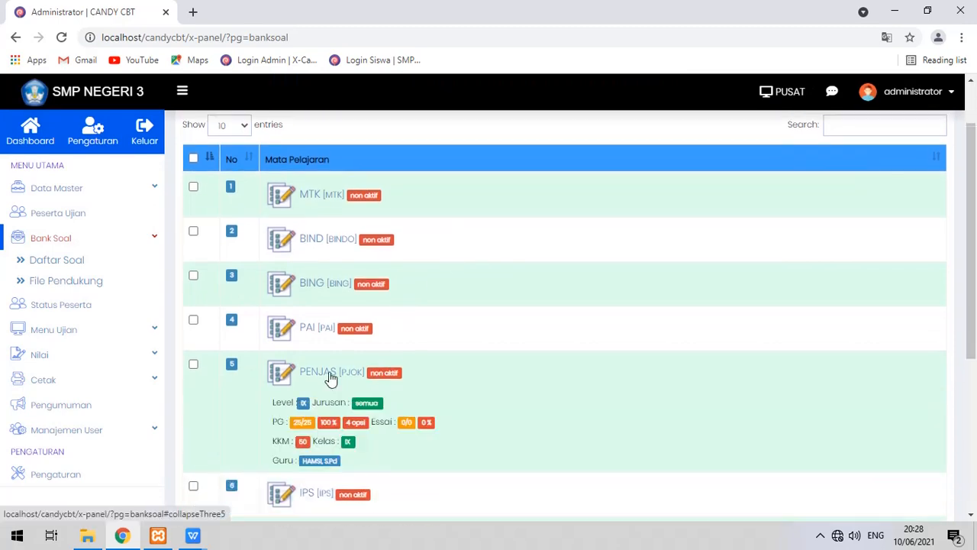
left_click(345, 503)
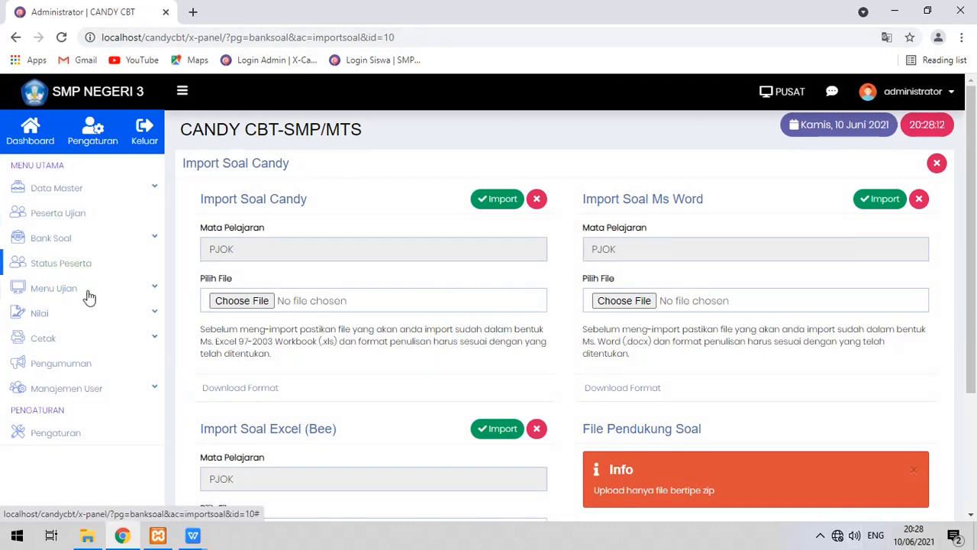
Return to the question bank list and reopen the Import Soal page for PENJAS.
left_click(145, 238)
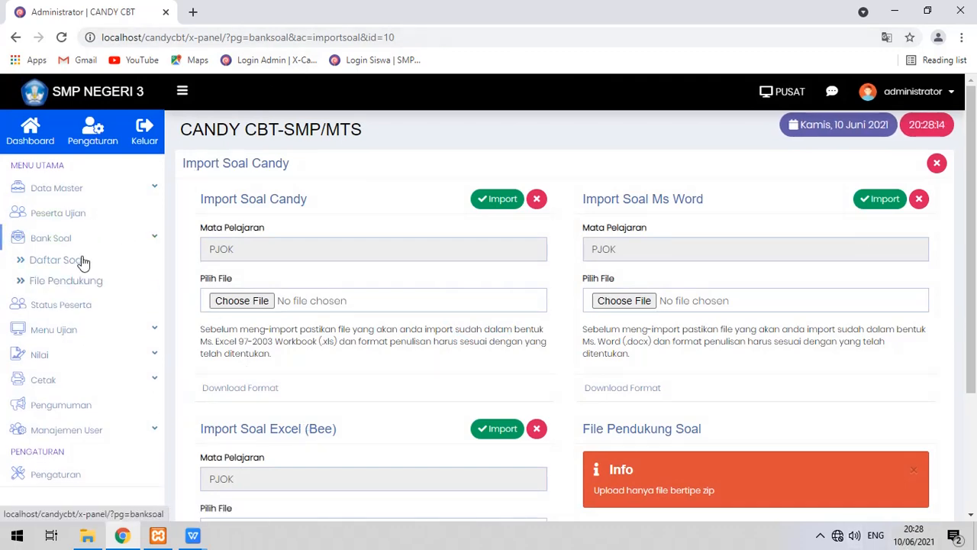
left_click(81, 261)
scroll(458, 283, "down", 2)
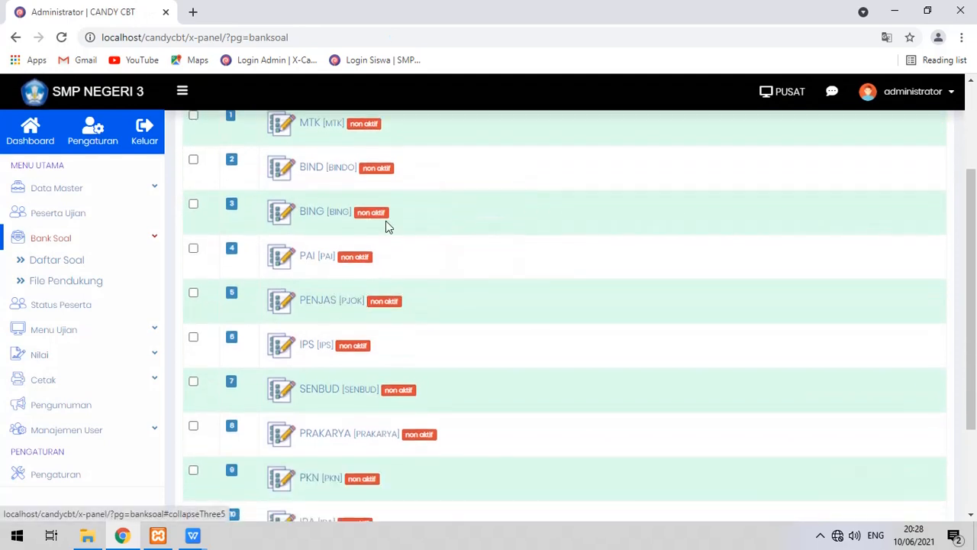
left_click(316, 302)
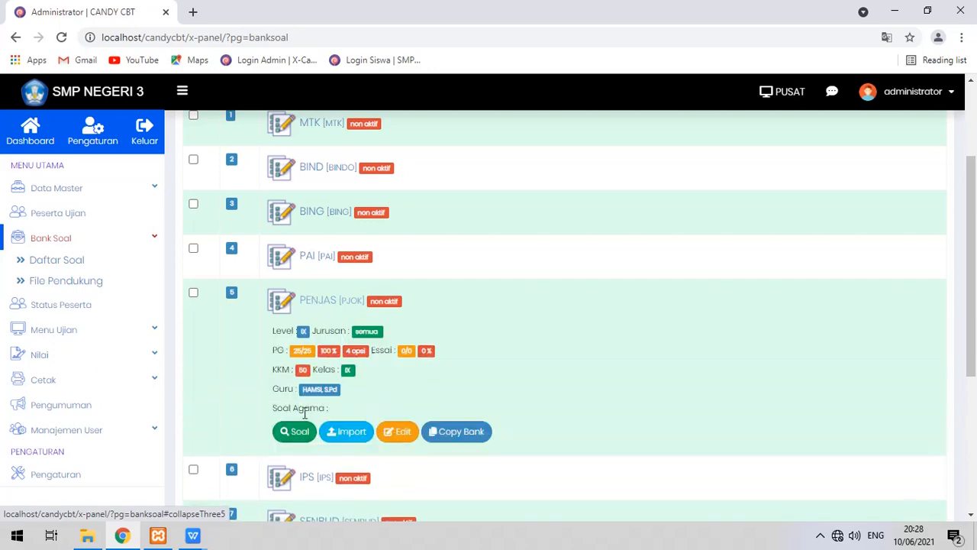
left_click(344, 433)
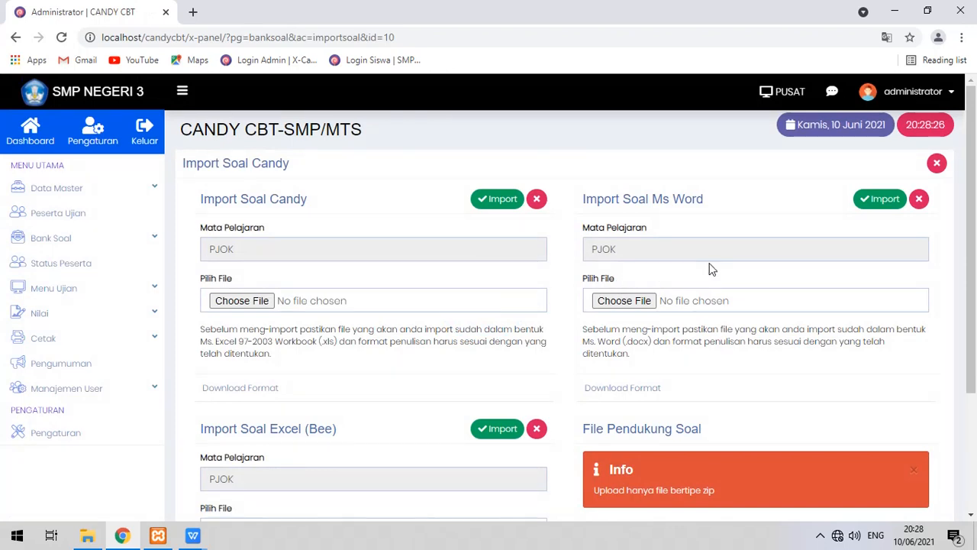
Highlight the Soal Candy, Excel 97-2003 and Ms Word import options on the page.
left_click_drag(244, 203, 325, 205)
left_click(333, 204)
left_click_drag(218, 344, 308, 344)
left_click(308, 344)
scroll(405, 332, "down", 3)
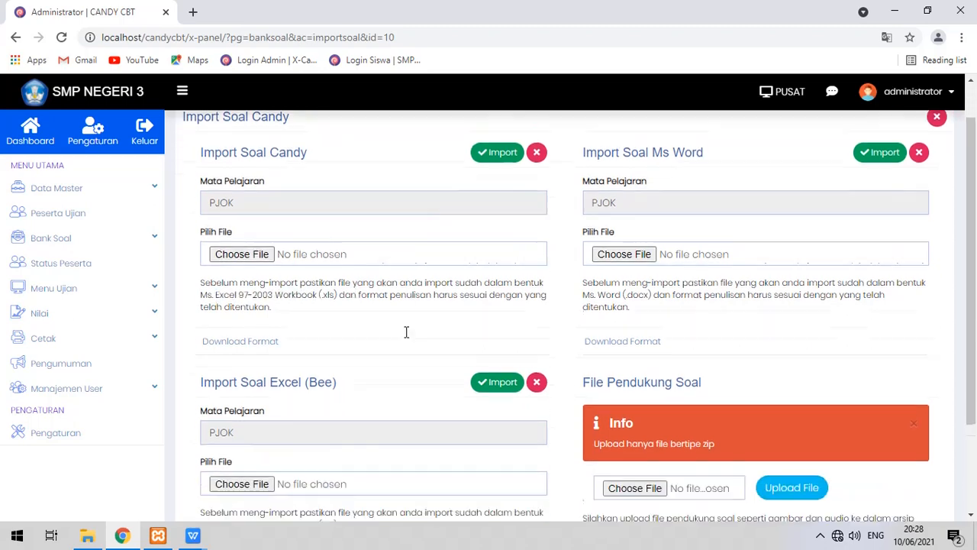
scroll(550, 391, "up", 3)
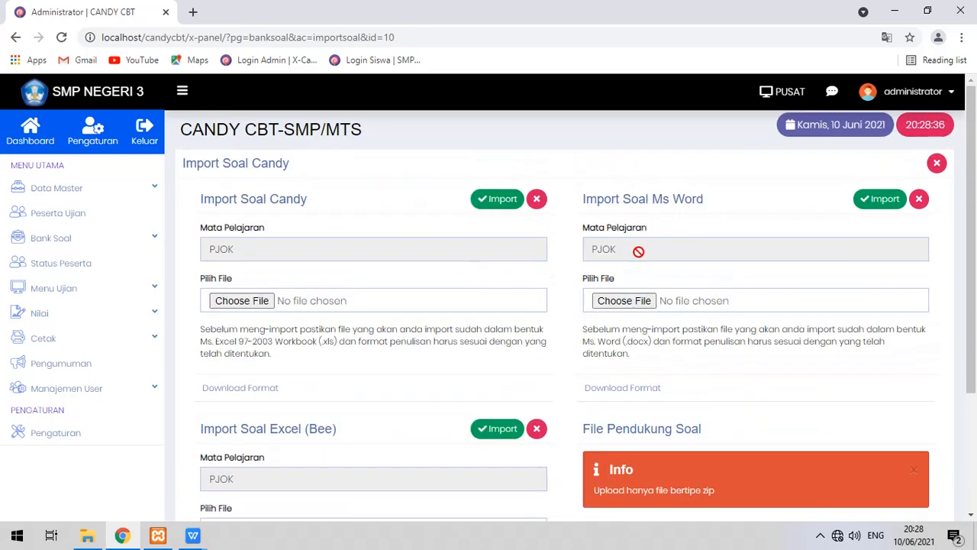
left_click_drag(653, 203, 716, 207)
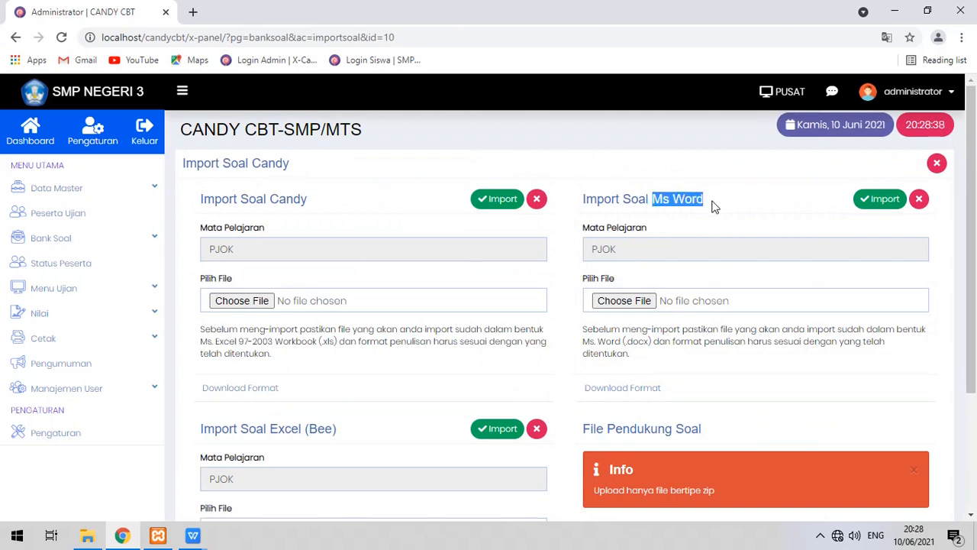
left_click(717, 207)
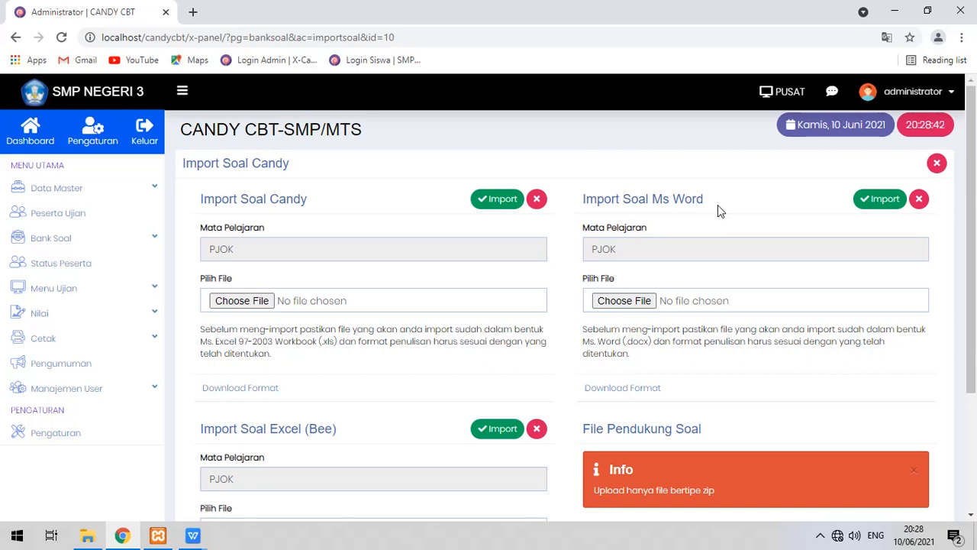
Cancel the Word file picker and expand the PENJAS bank's details in Data Bank Soal.
left_click(623, 301)
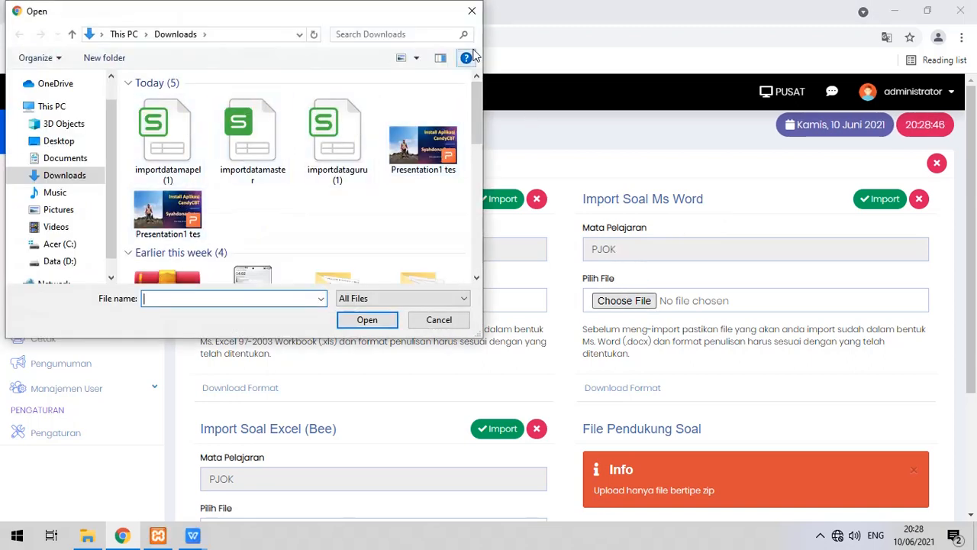
left_click(472, 11)
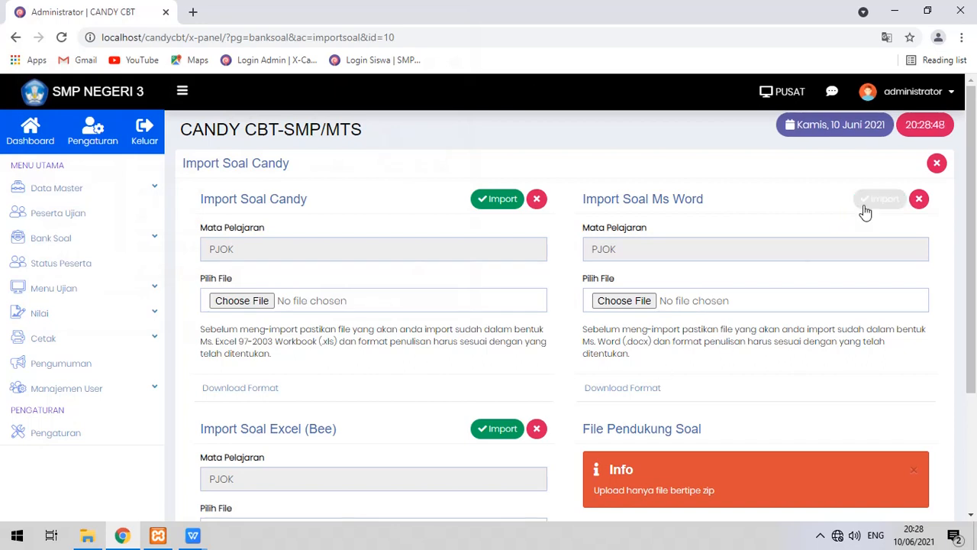
left_click(130, 241)
left_click(84, 264)
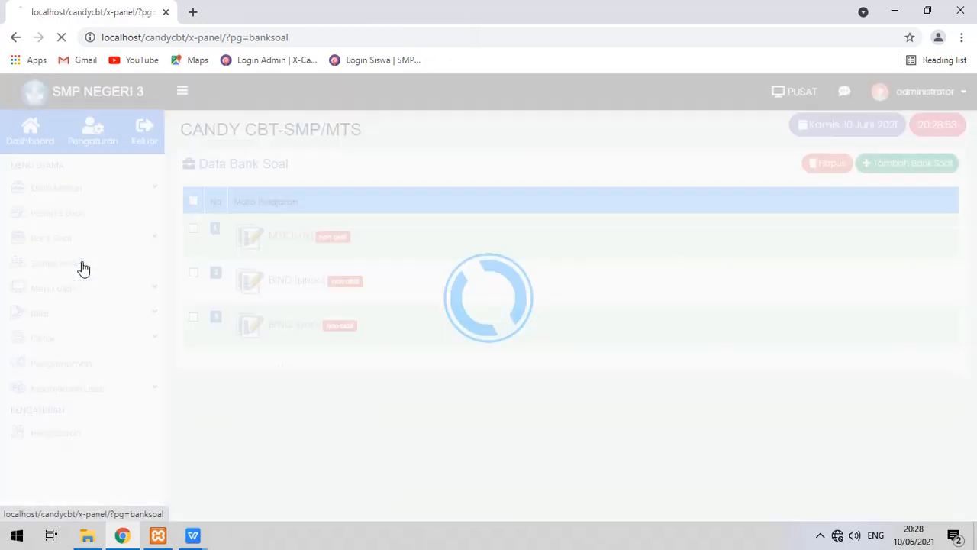
left_click(326, 451)
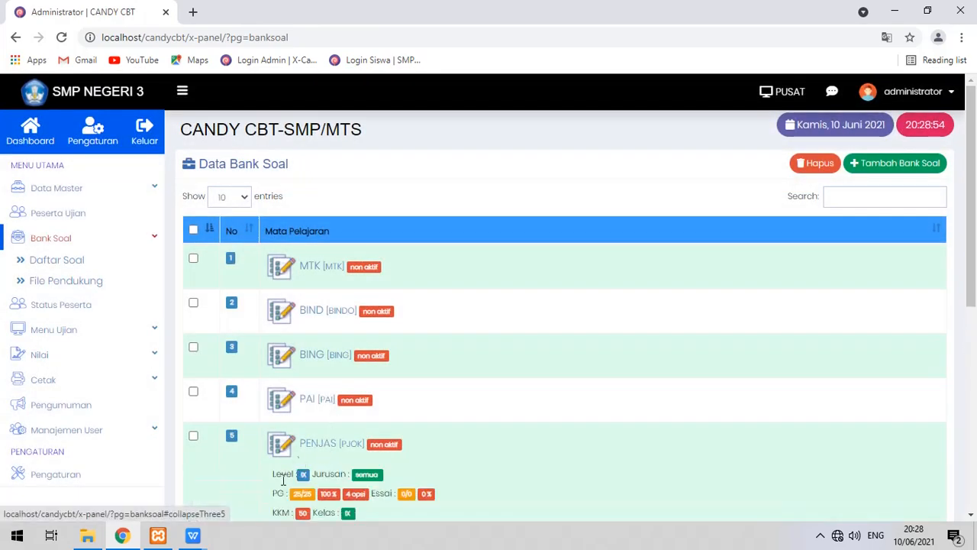
scroll(309, 481, "down", 1)
Open the PENJAS question list and scroll through all 25 PJOK multiple-choice questions and answer keys.
left_click(291, 507)
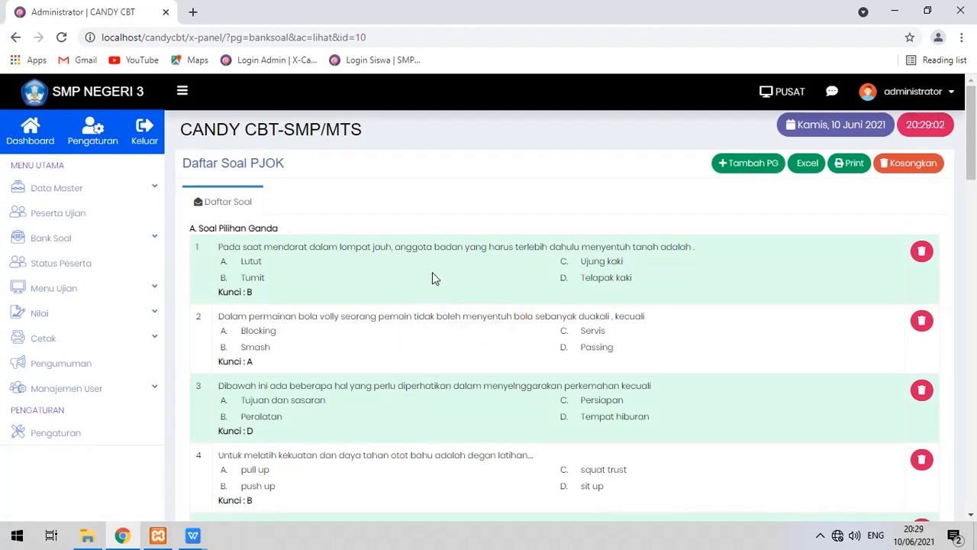
scroll(432, 273, "down", 3)
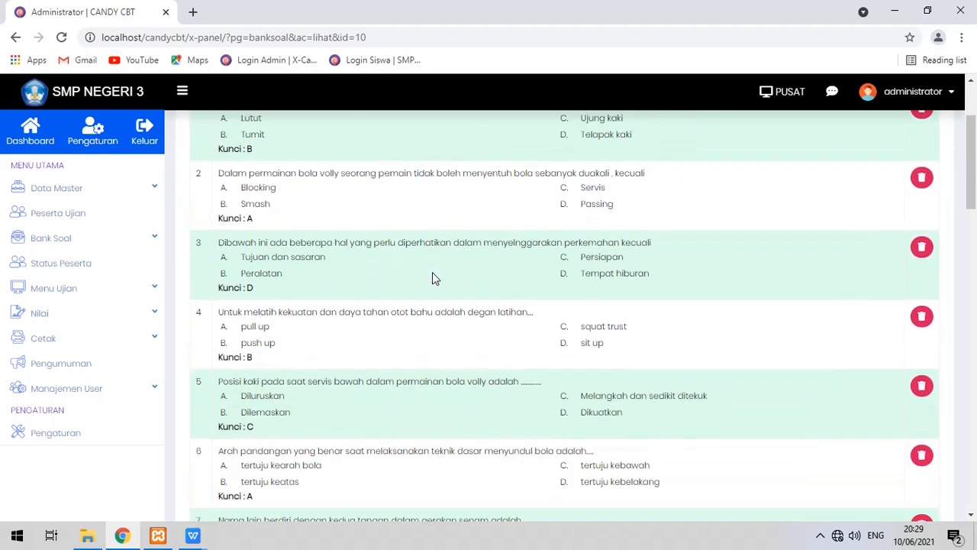
scroll(432, 273, "down", 18)
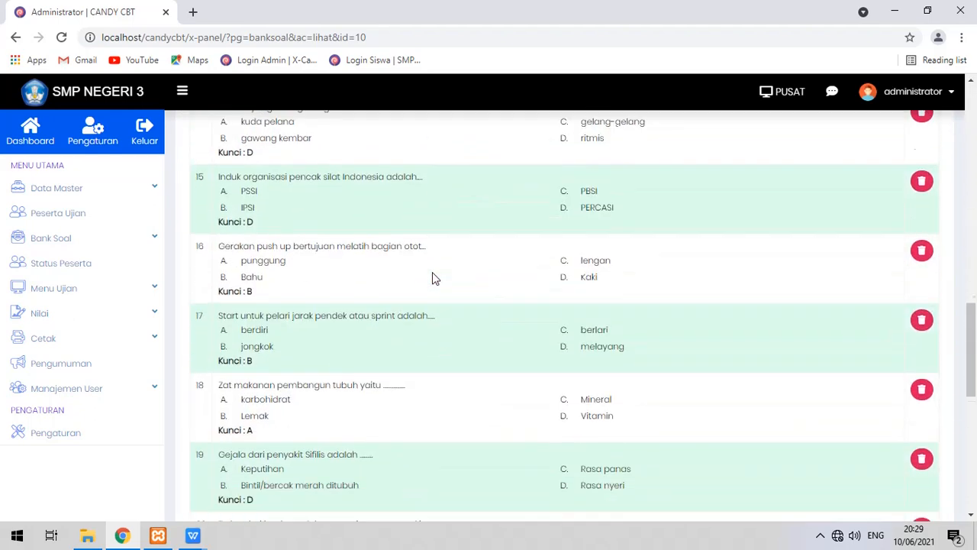
scroll(432, 272, "down", 3)
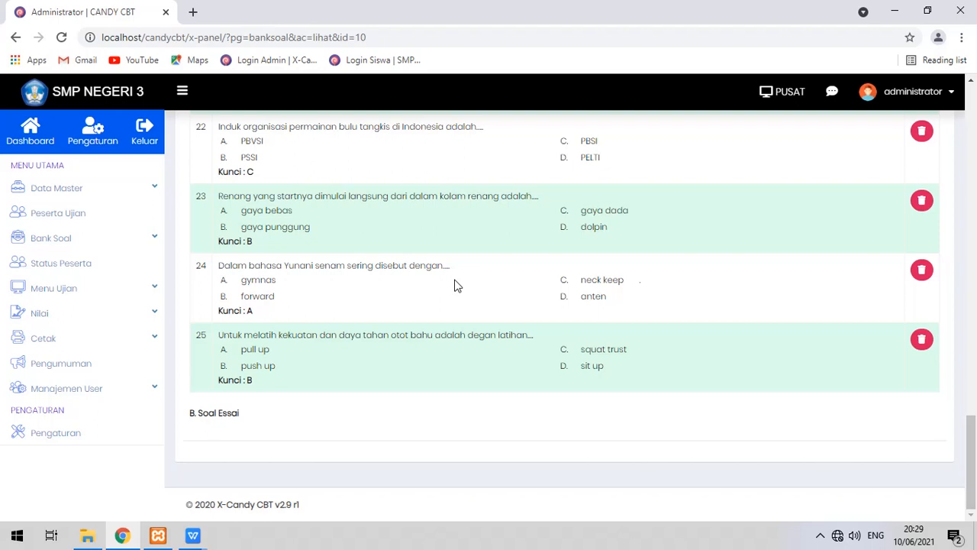
scroll(453, 286, "up", 3)
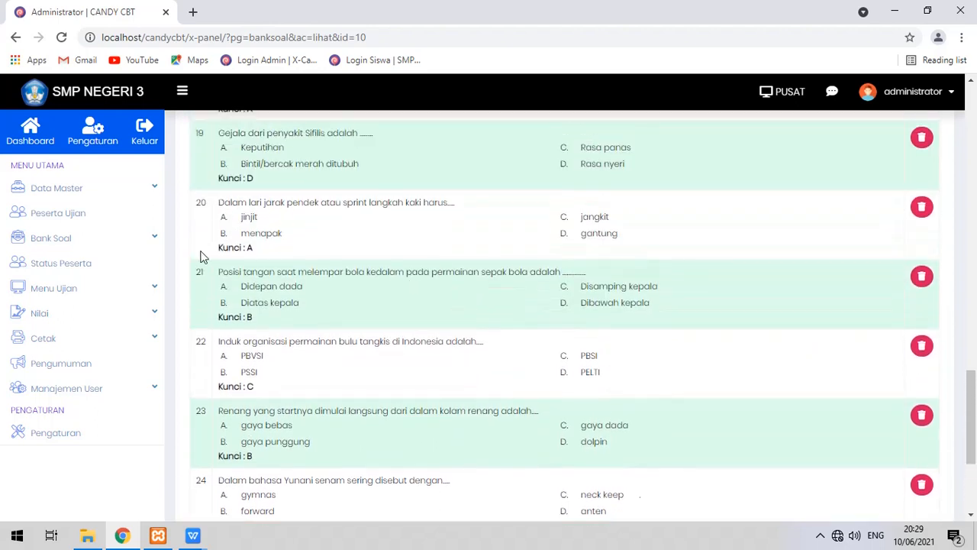
scroll(252, 295, "down", 3)
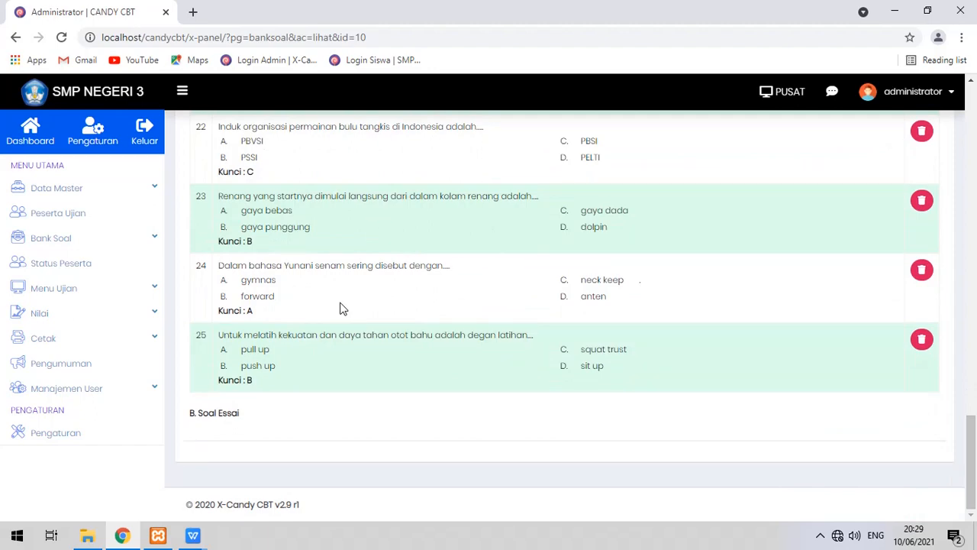
scroll(331, 308, "up", 10)
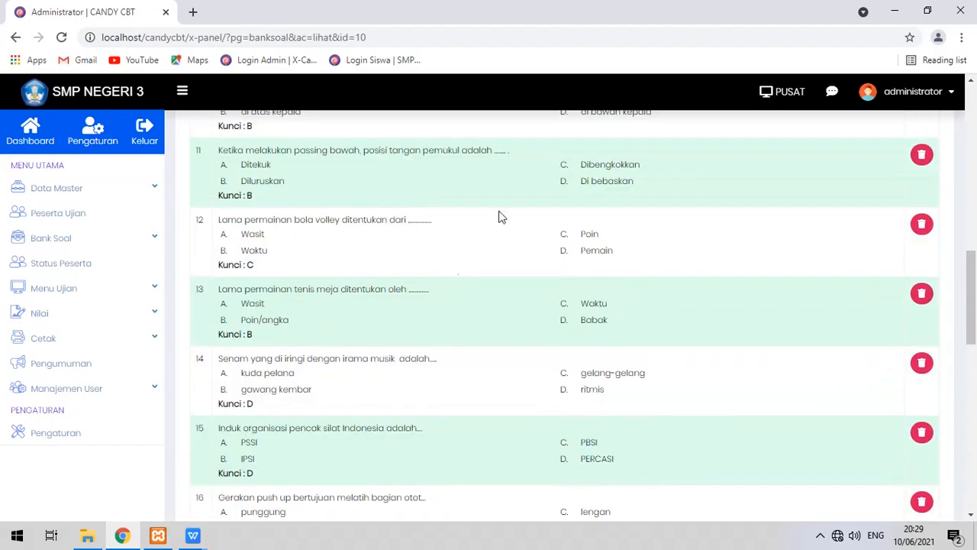
scroll(405, 136, "up", 10)
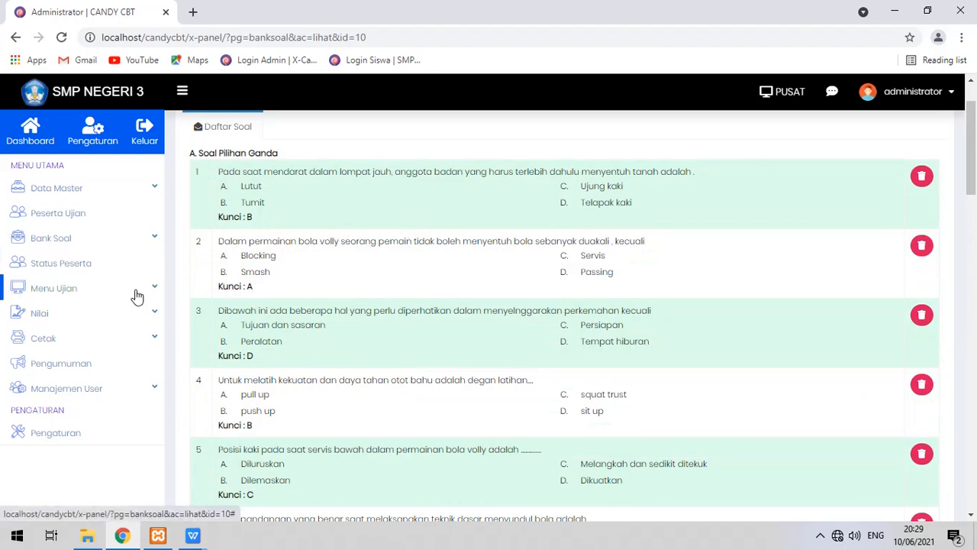
Open Bank Soal > File Pendukung and scroll through the 156 supporting files.
left_click(146, 241)
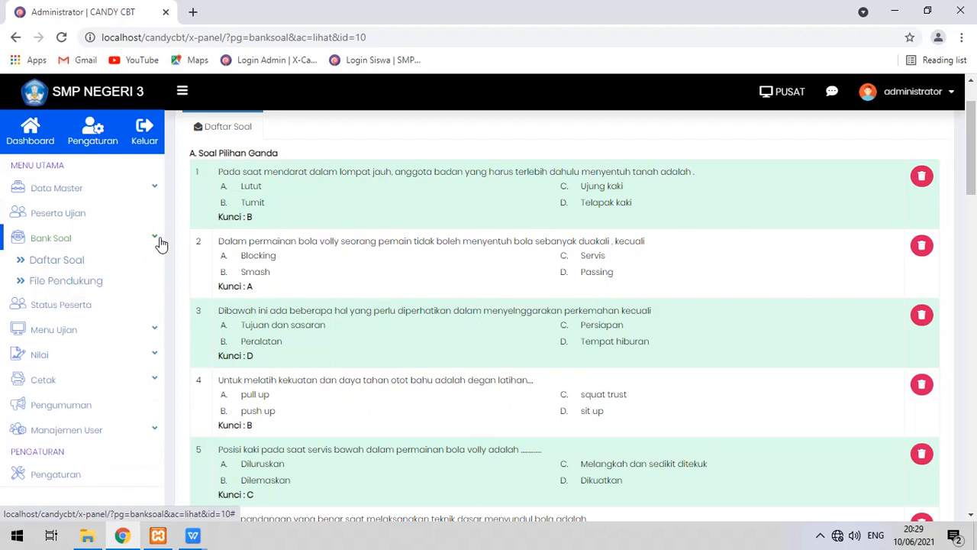
left_click(94, 285)
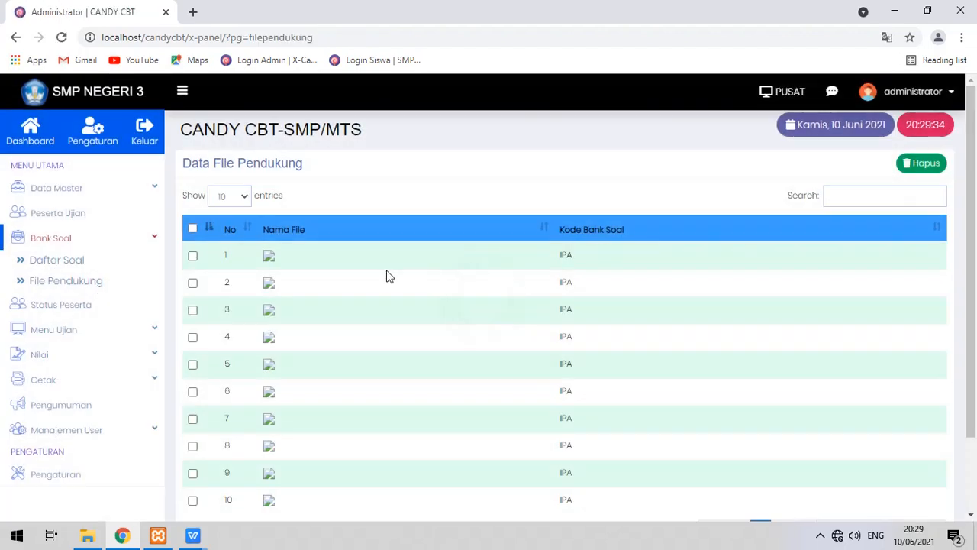
scroll(397, 274, "down", 2)
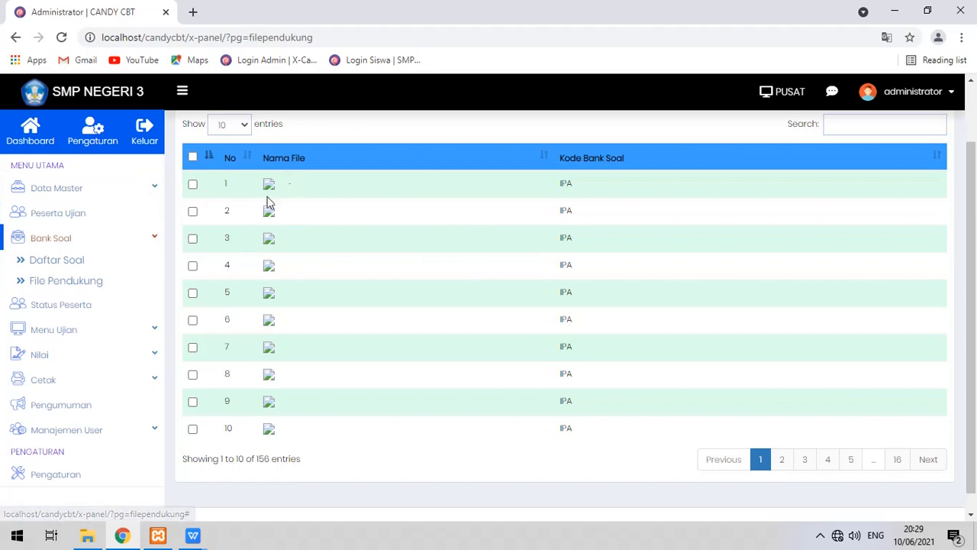
Go to Menu Ujian > Jadwal Ujian to reach the Aktifasi Ujian schedule page.
left_click(144, 240)
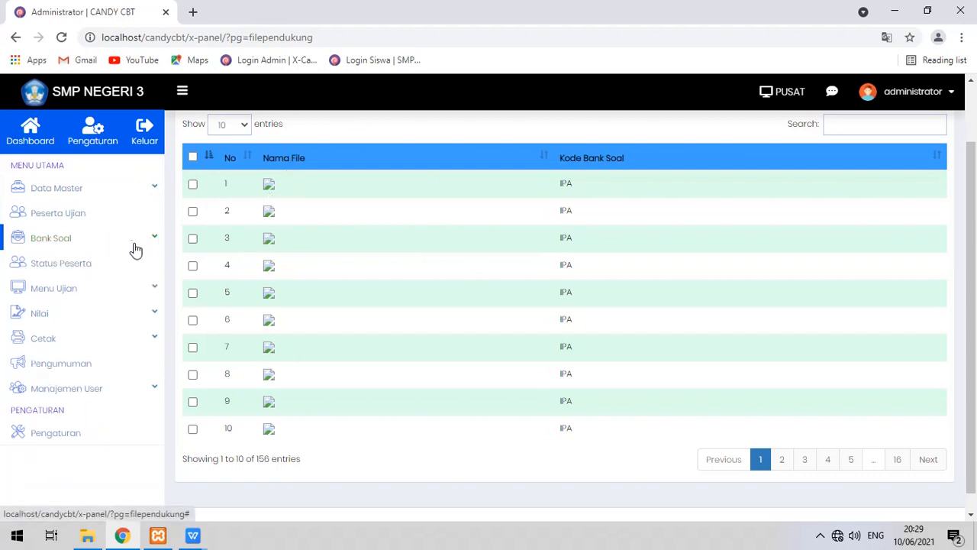
left_click(142, 289)
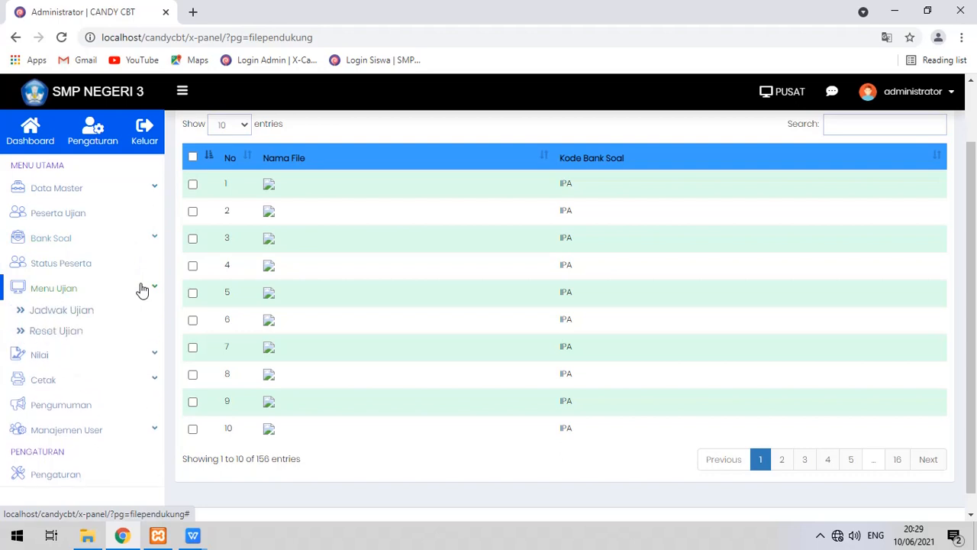
left_click(125, 287)
left_click(124, 288)
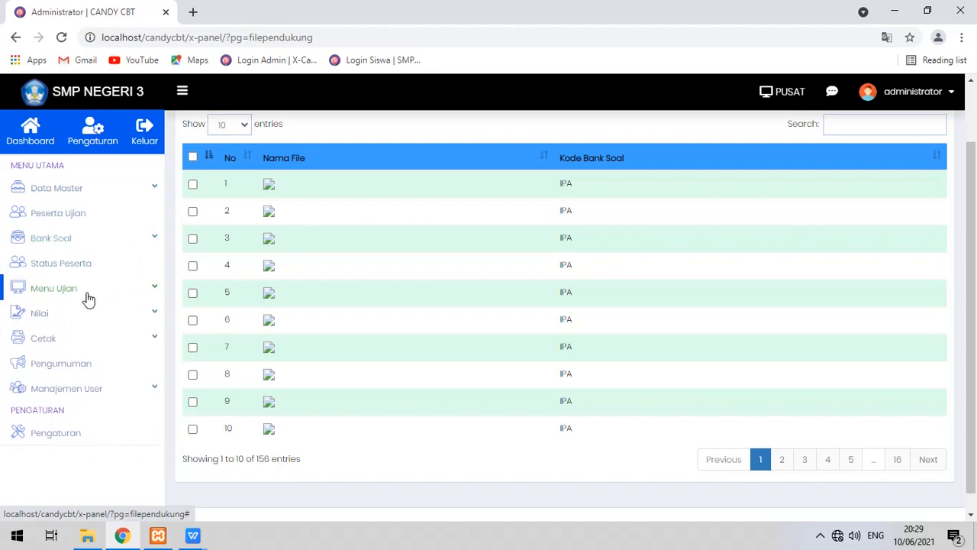
left_click(74, 289)
left_click(74, 289)
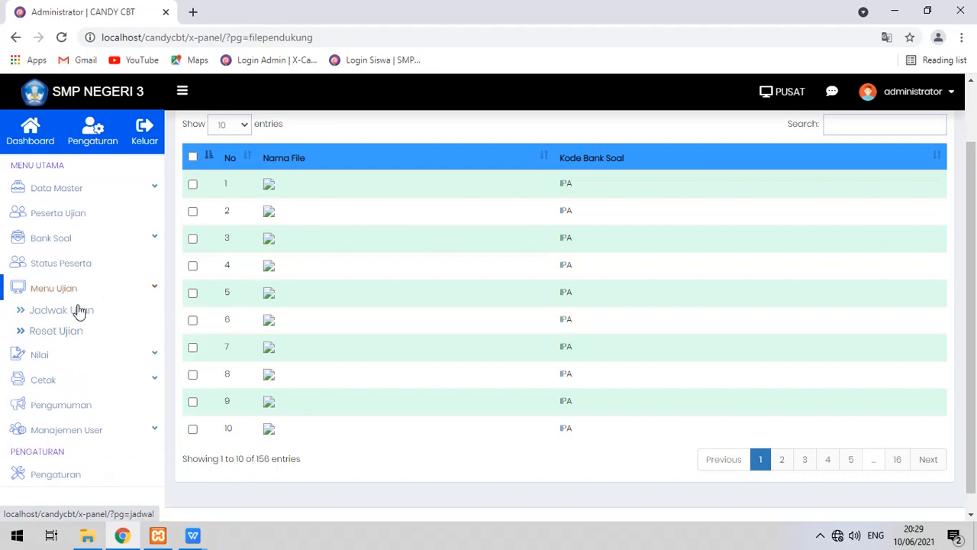
left_click(79, 311)
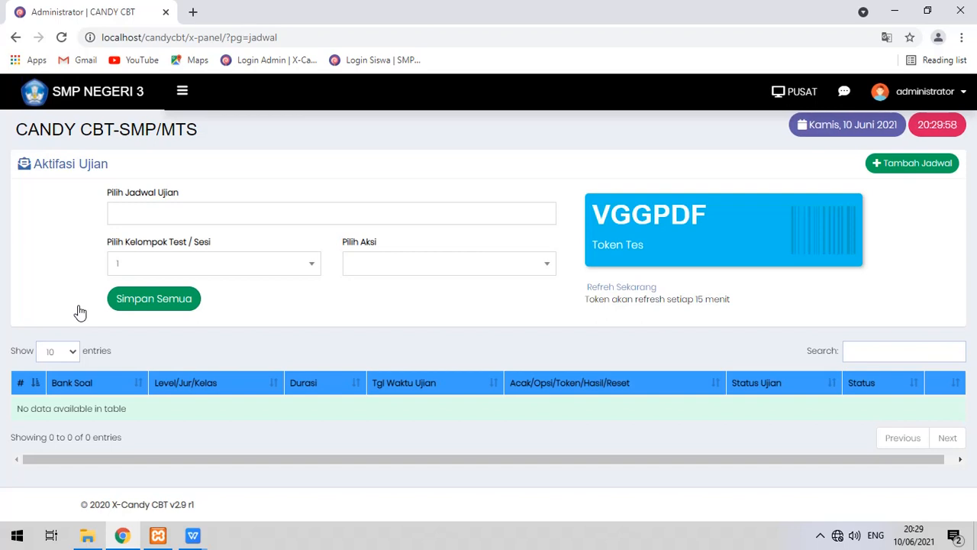
Check the Pilih Jadwal Ujian list, then view the Peserta Ujian participant list.
left_click(178, 214)
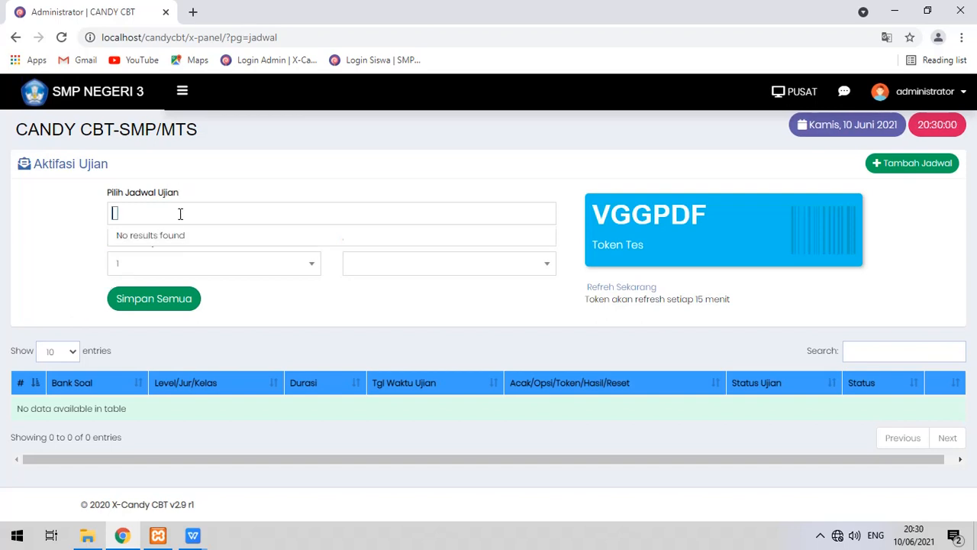
left_click(182, 93)
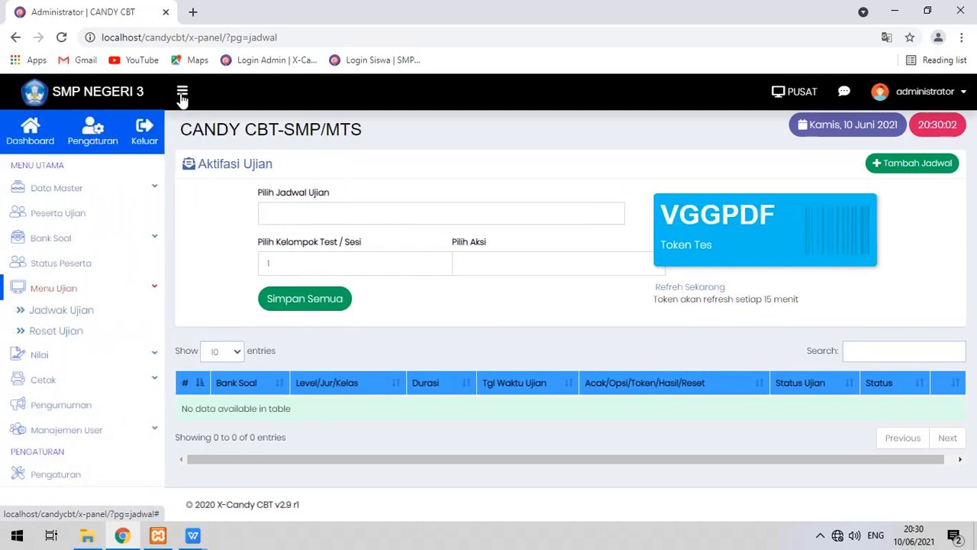
left_click(104, 221)
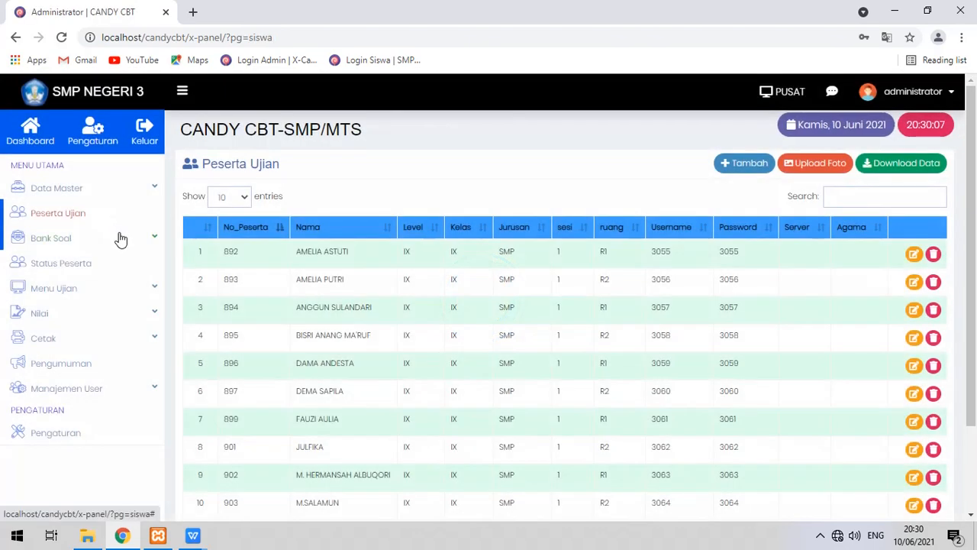
View Data Master > Data Jenis Ujian, then return to the Bank Soal list.
left_click(133, 192)
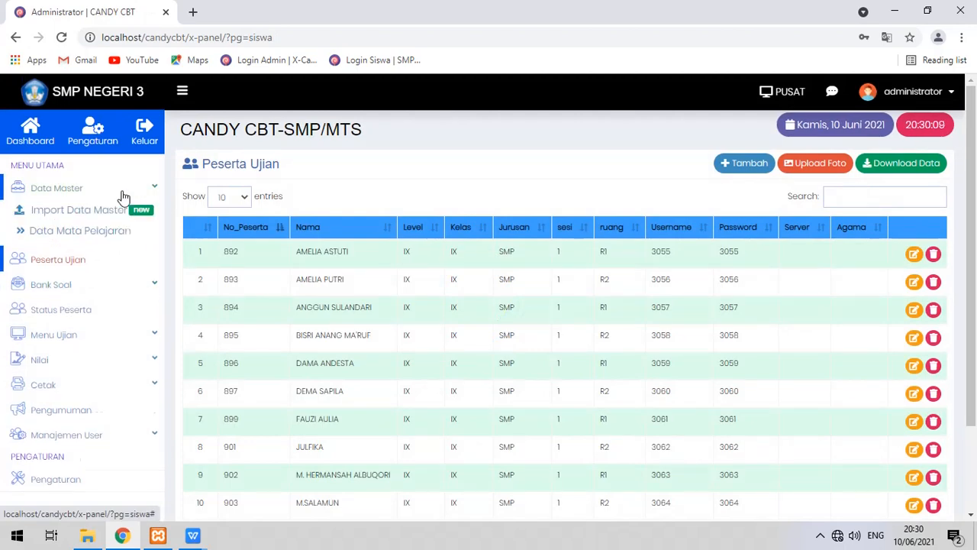
left_click(70, 254)
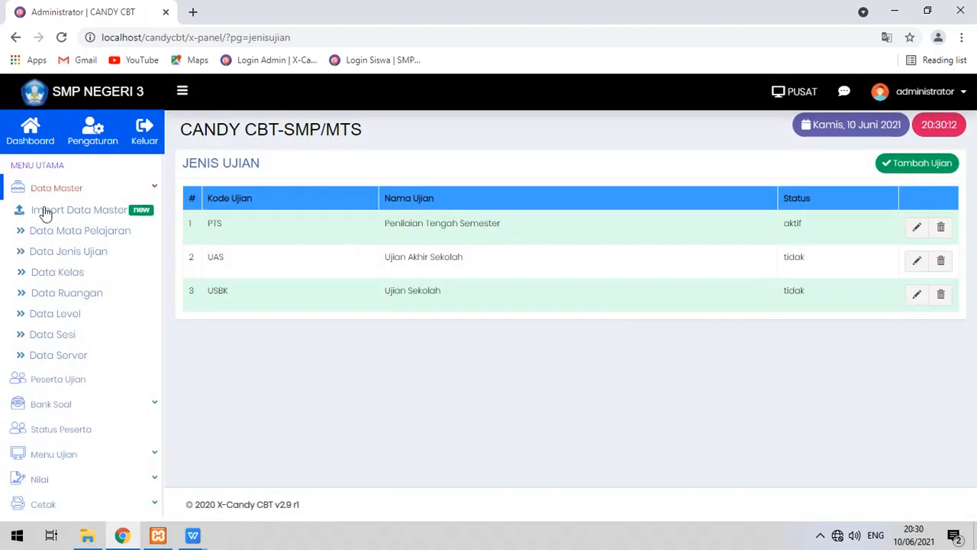
left_click(108, 197)
left_click(84, 241)
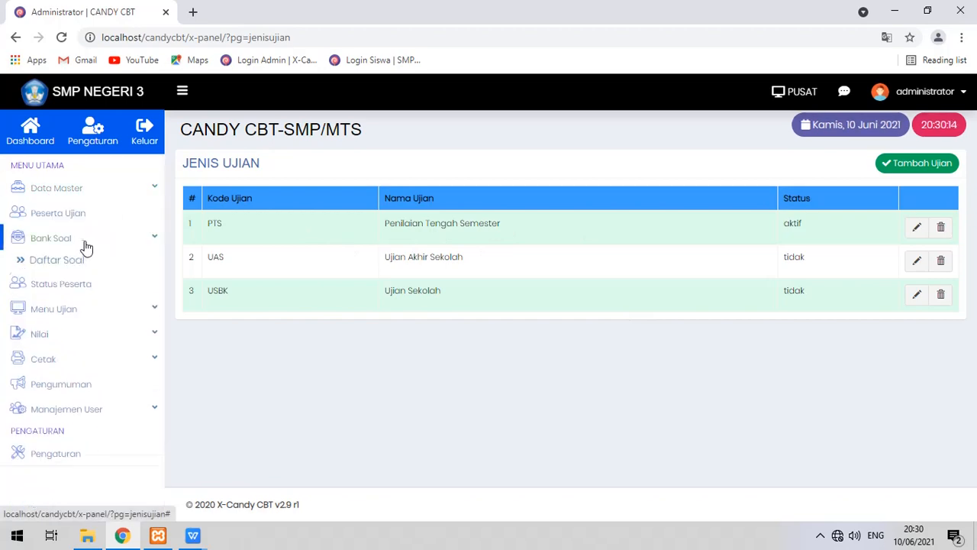
left_click(82, 260)
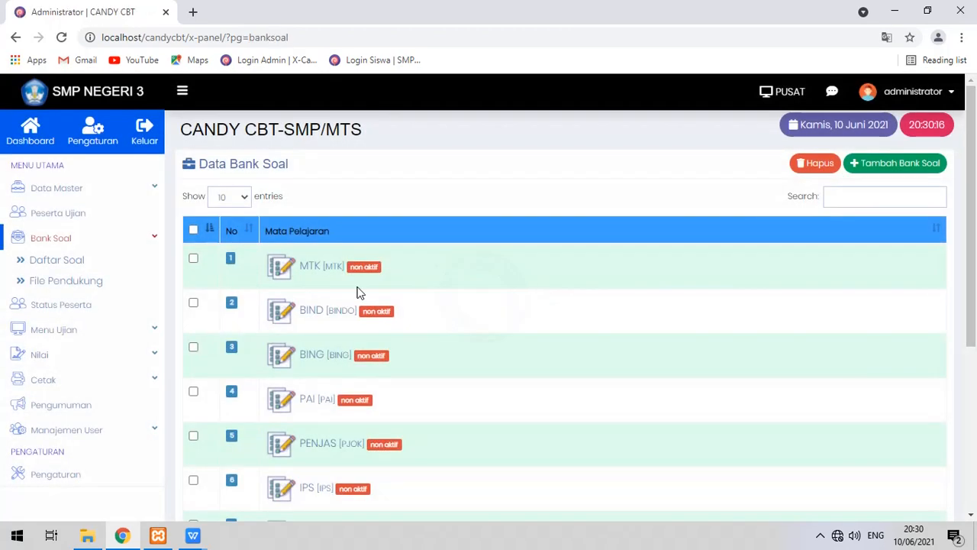
Edit the PENJAS question bank, set its Status Soal to Aktif, and save.
scroll(395, 324, "down", 1)
scroll(397, 329, "down", 3)
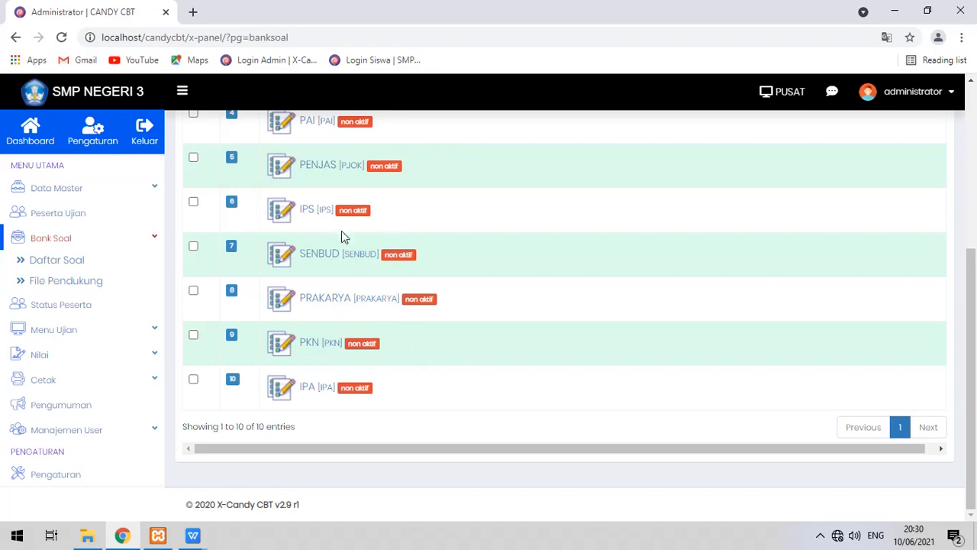
left_click(330, 166)
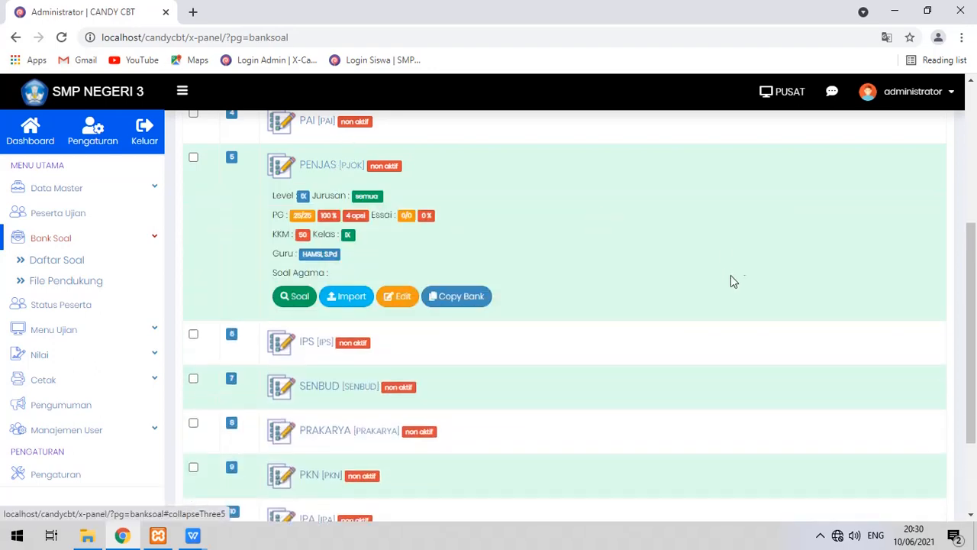
left_click(396, 296)
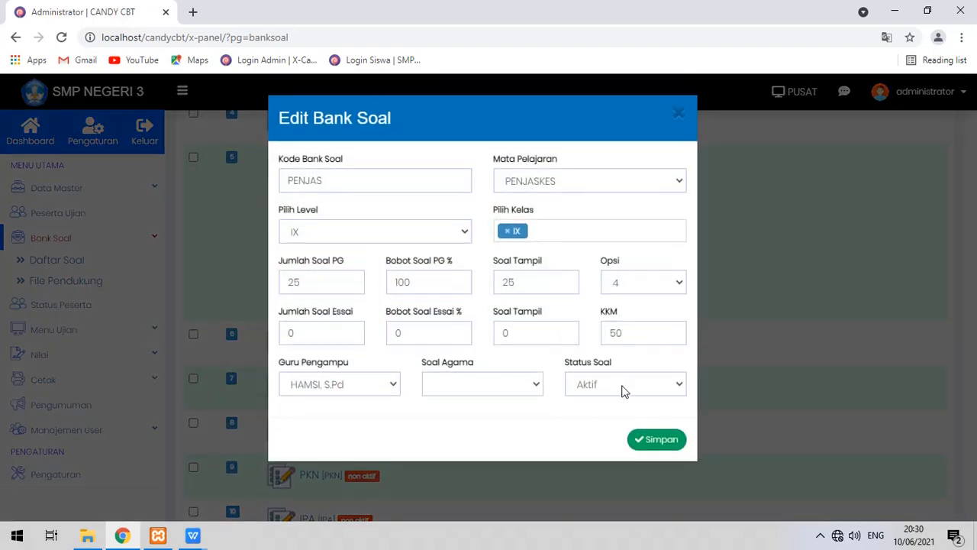
left_click(622, 385)
left_click(627, 403)
left_click(648, 441)
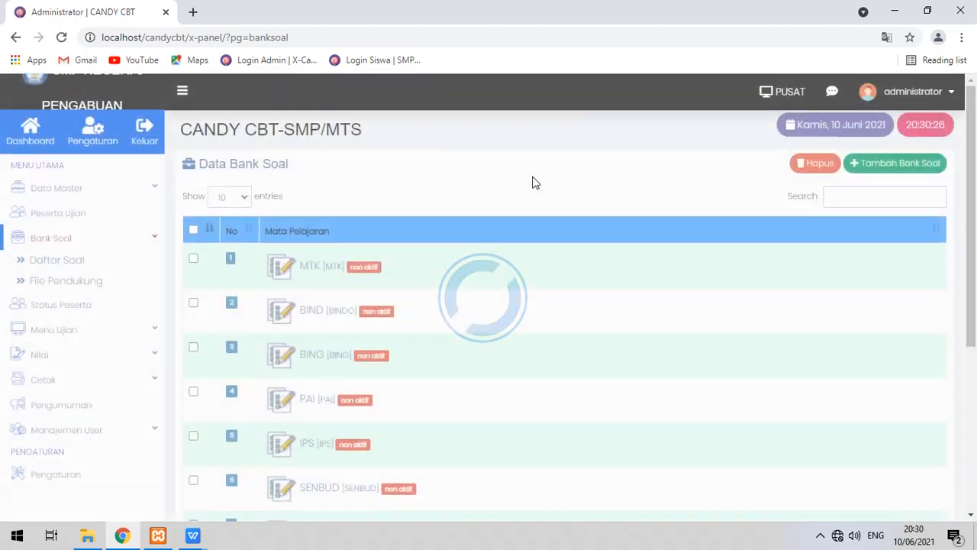
Return to the Menu Ujian > Jadwal Ujian activation page.
scroll(454, 313, "down", 3)
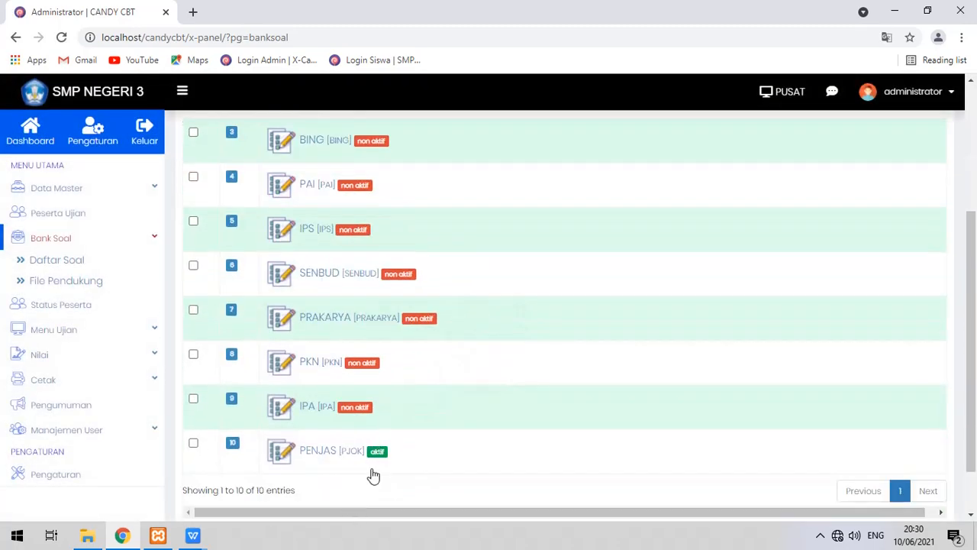
left_click(141, 329)
left_click(88, 314)
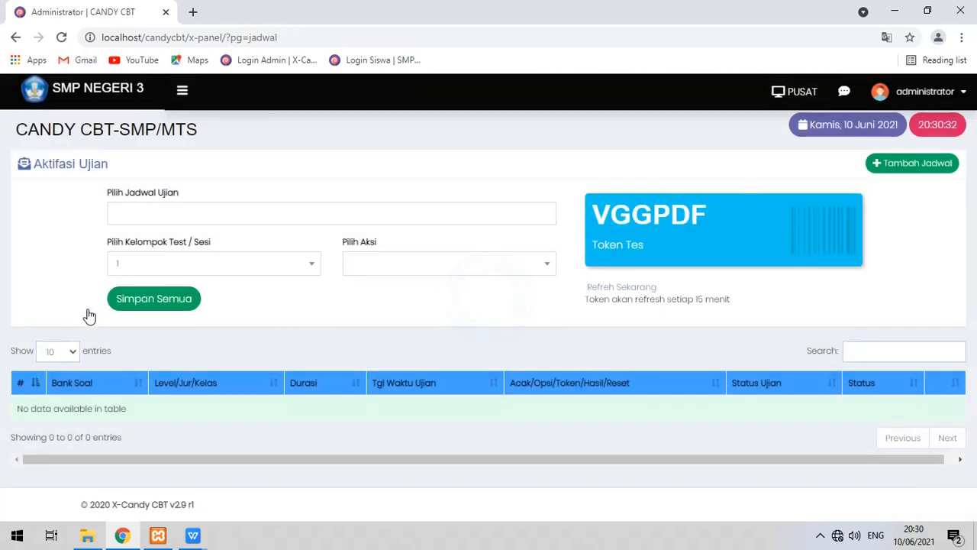
Dismiss the empty schedule list and open the Tambah Jadwal Ujian form.
left_click(176, 212)
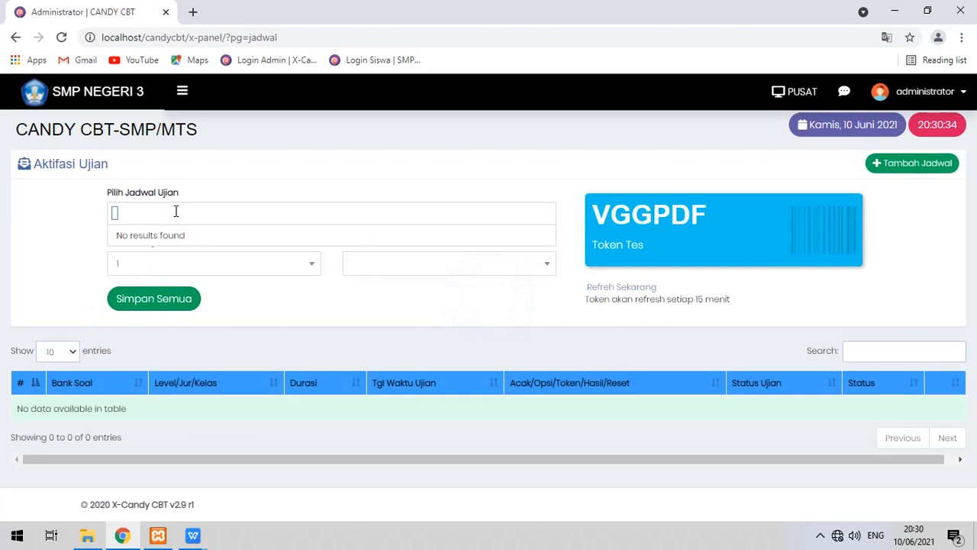
left_click(176, 211)
left_click(216, 183)
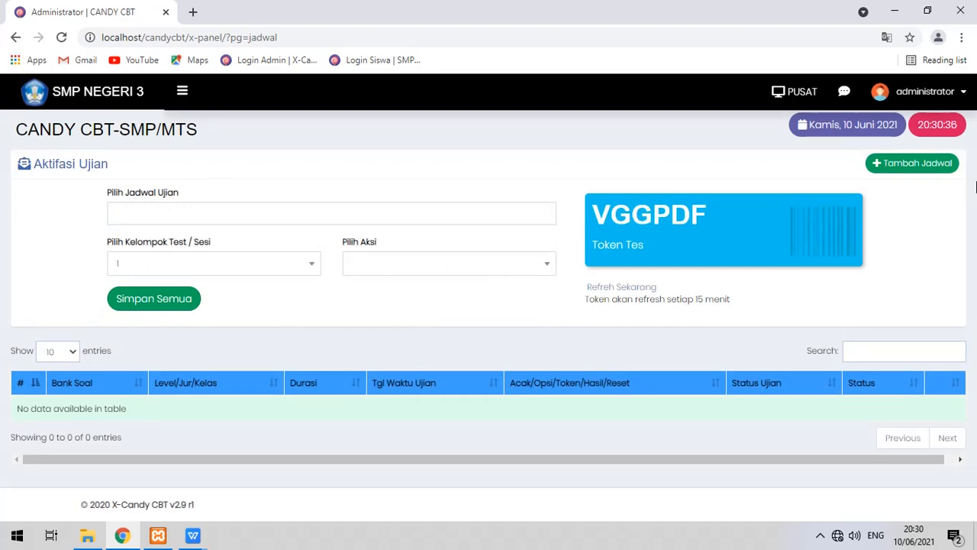
left_click(919, 168)
left_click(919, 168)
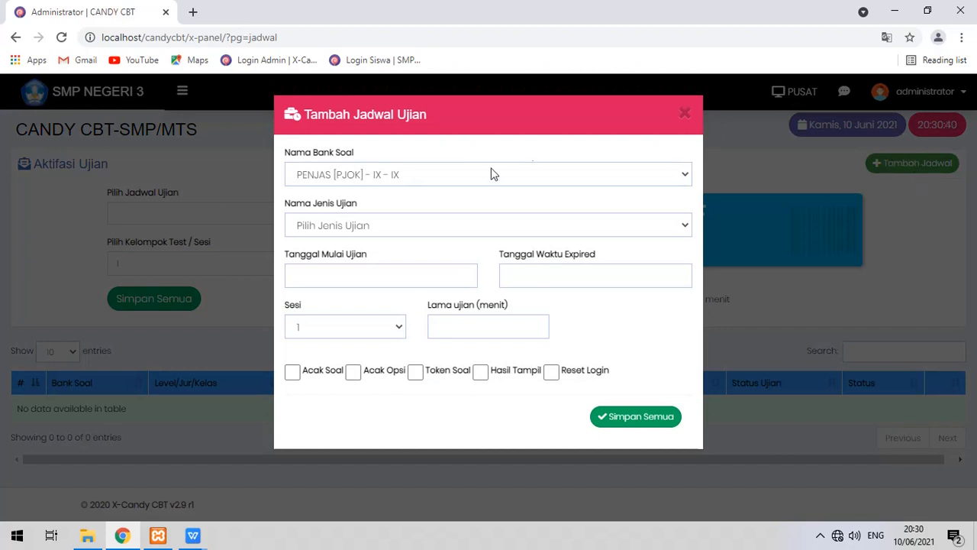
Choose bank PENJAS [PJOK] - IX - IX and exam type PTS - Penilaian Tengah Semester.
left_click(482, 175)
left_click(482, 175)
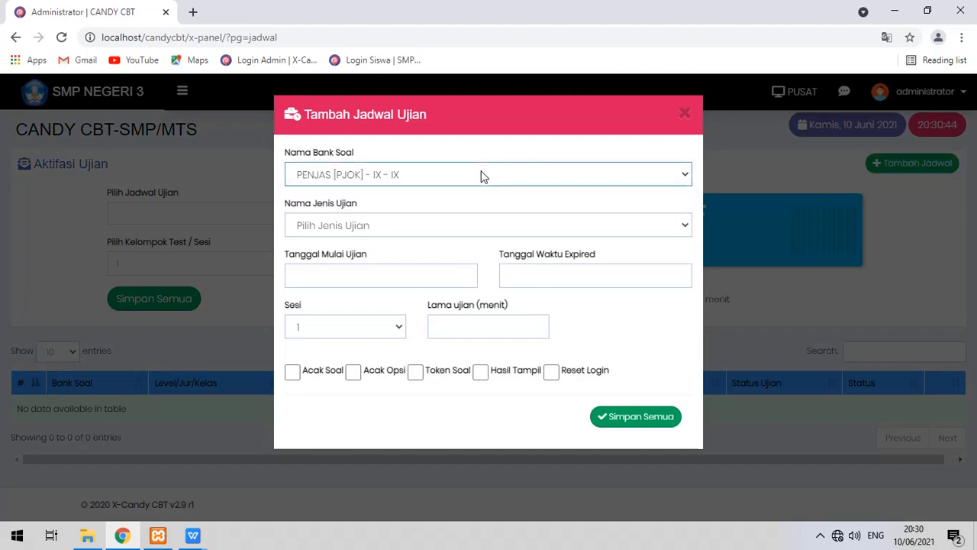
left_click(439, 178)
left_click(439, 178)
left_click(369, 224)
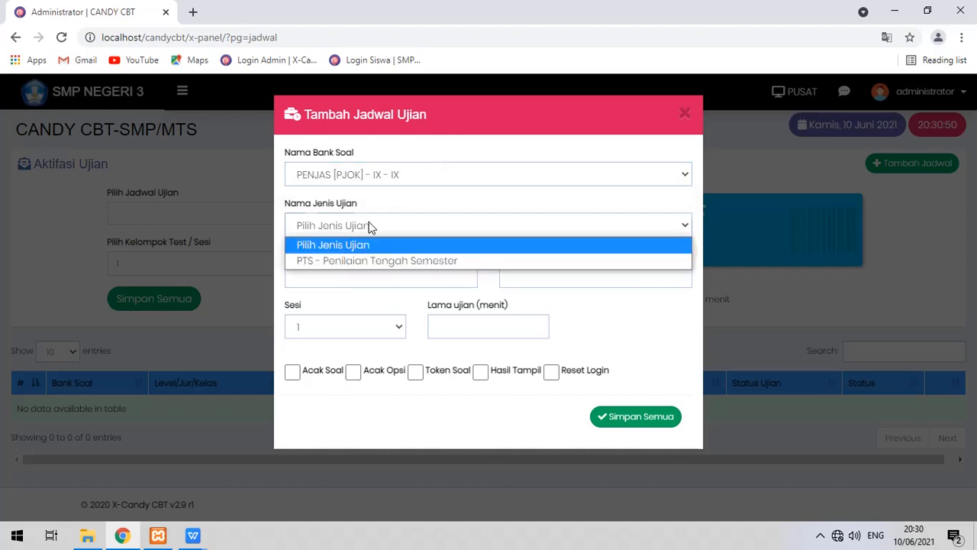
left_click(385, 262)
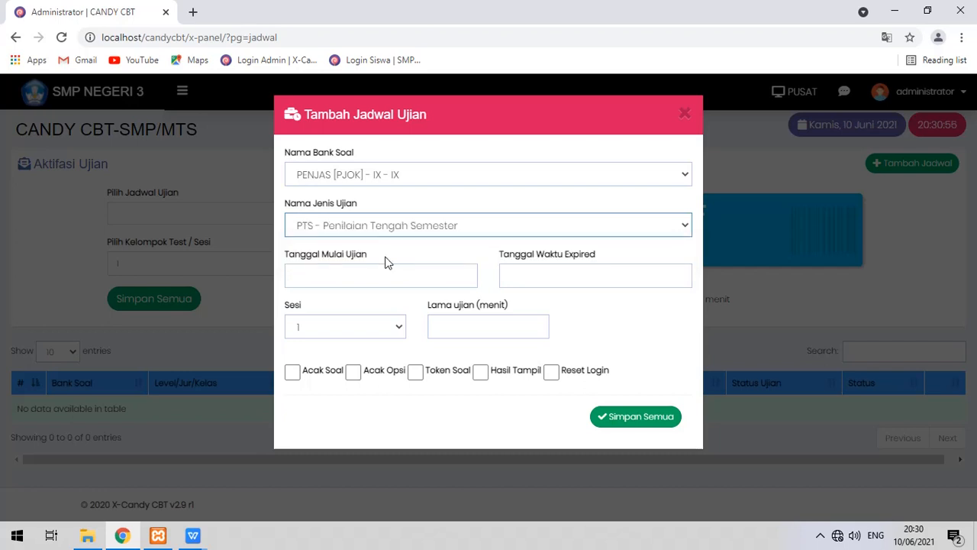
Set the exam start to 14 June 2021 at 07:00.
left_click(384, 273)
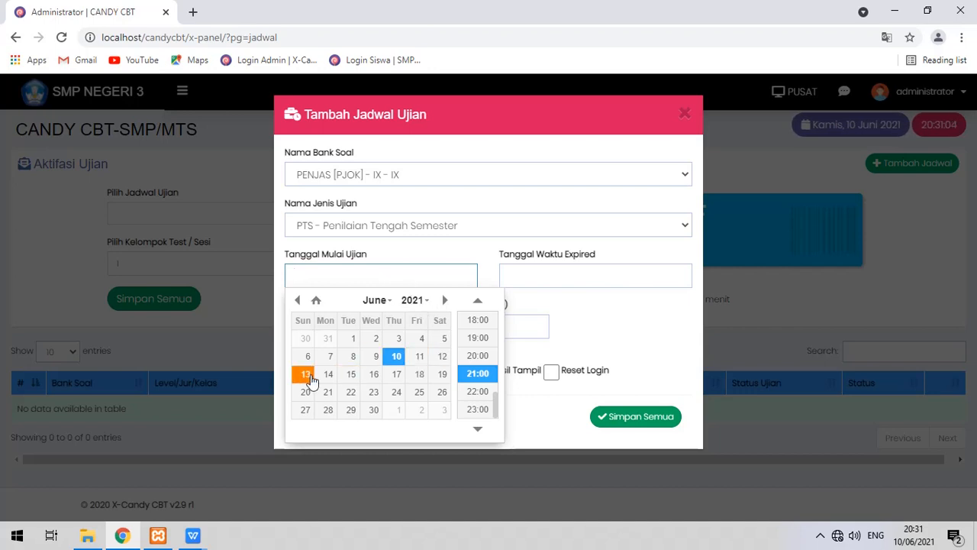
left_click(326, 380)
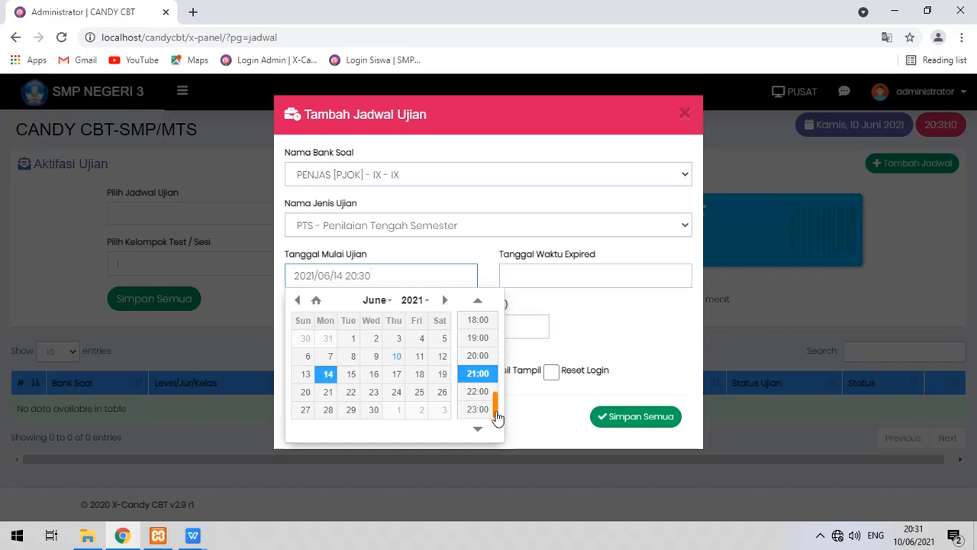
left_click_drag(497, 408, 497, 354)
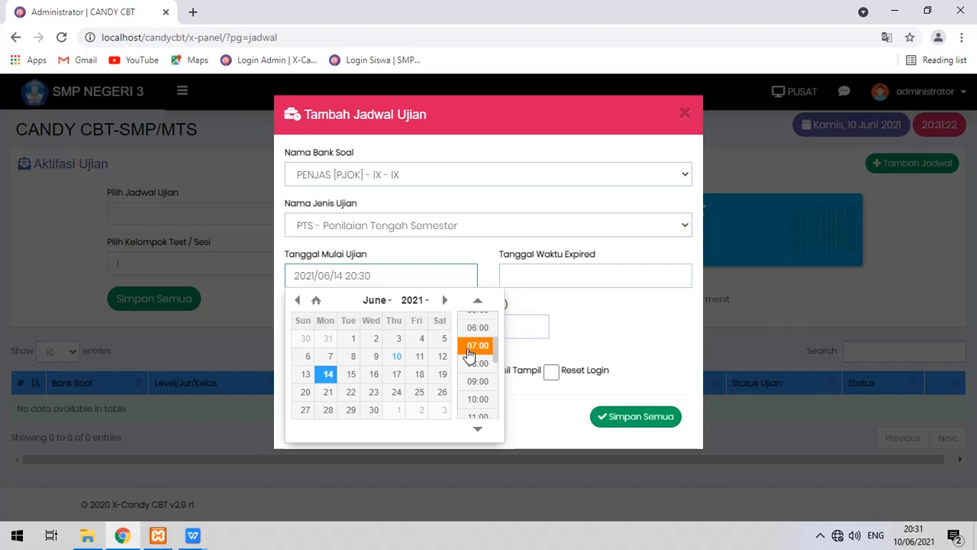
left_click(477, 345)
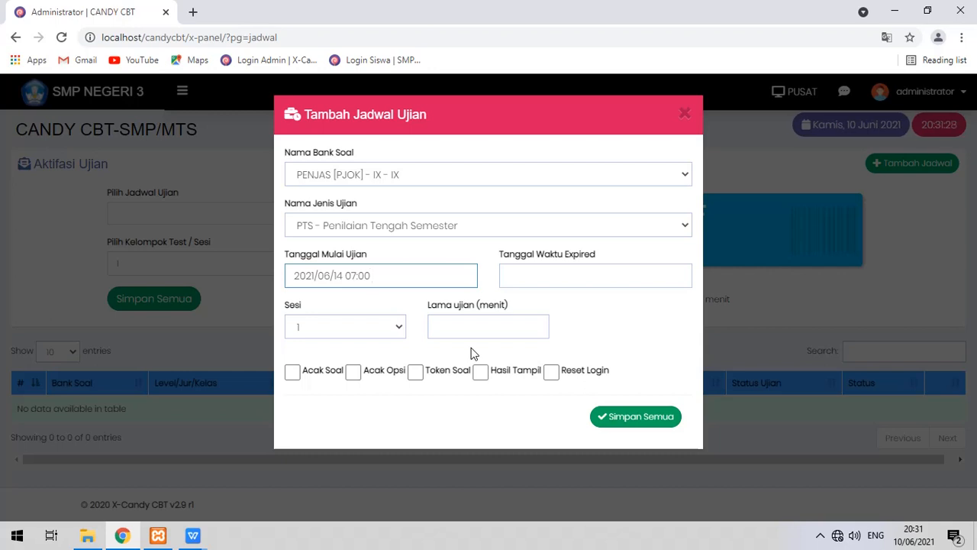
Set the exam expiry to 14 June 2021 at 09:00.
left_click(532, 278)
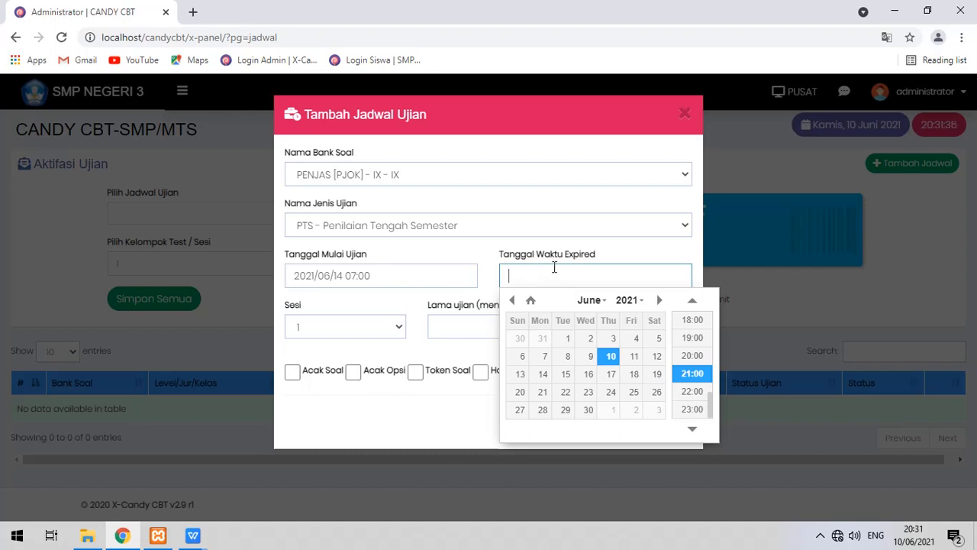
left_click(543, 375)
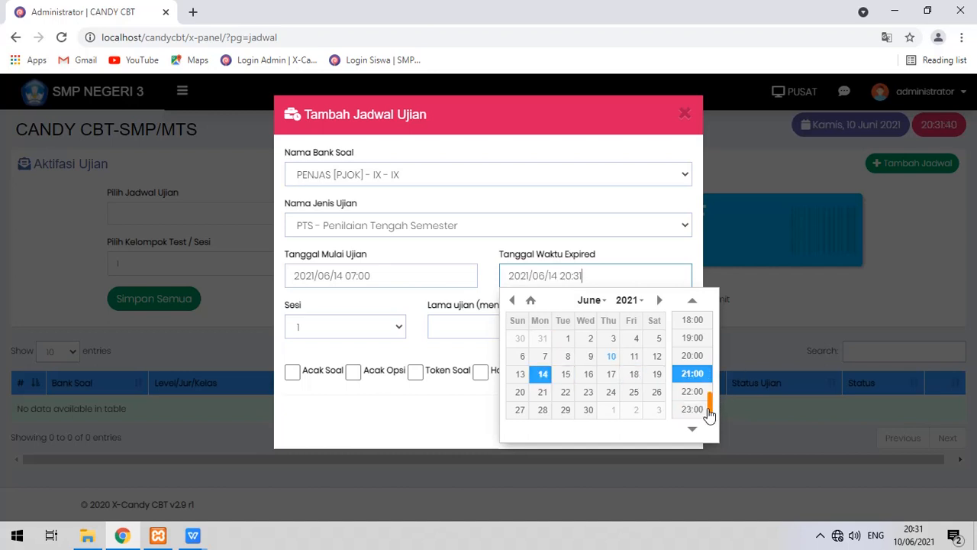
left_click_drag(710, 408, 714, 326)
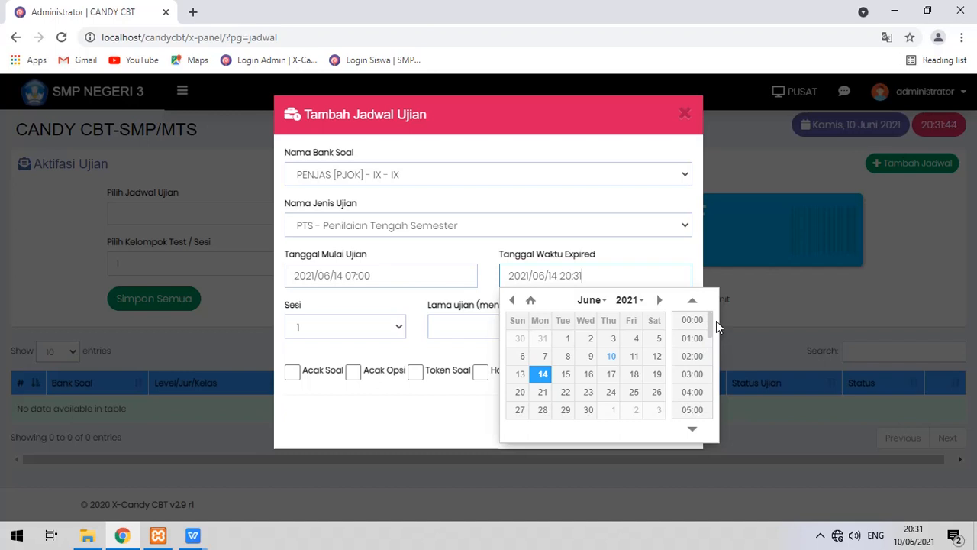
left_click_drag(716, 321, 719, 353)
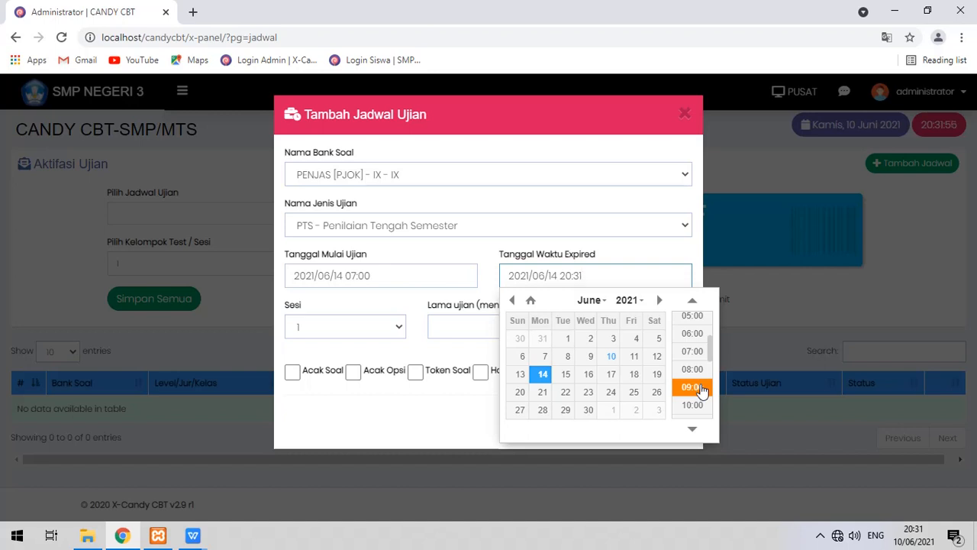
left_click(695, 387)
left_click(397, 328)
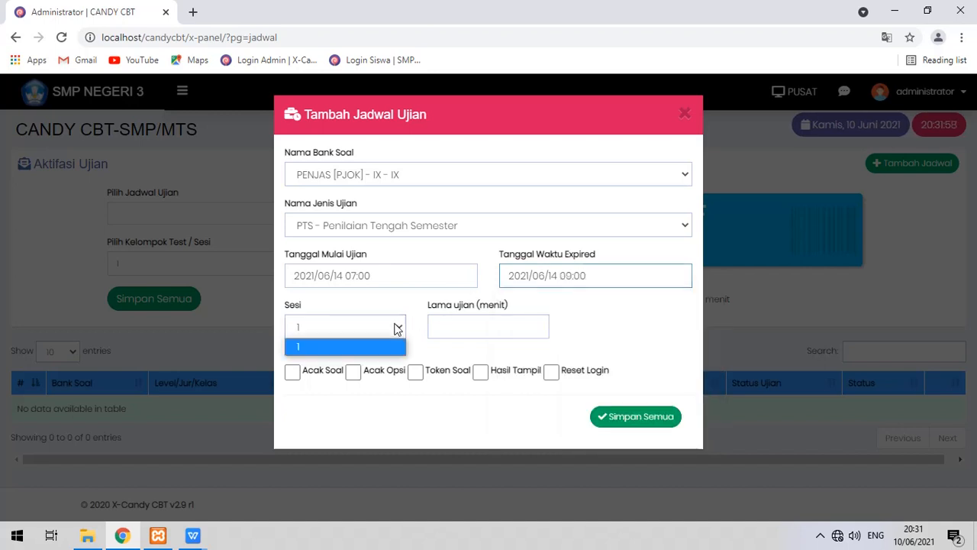
Keep Sesi at 1 and enter 45 in Lama ujian (menit).
left_click(397, 329)
left_click(458, 326)
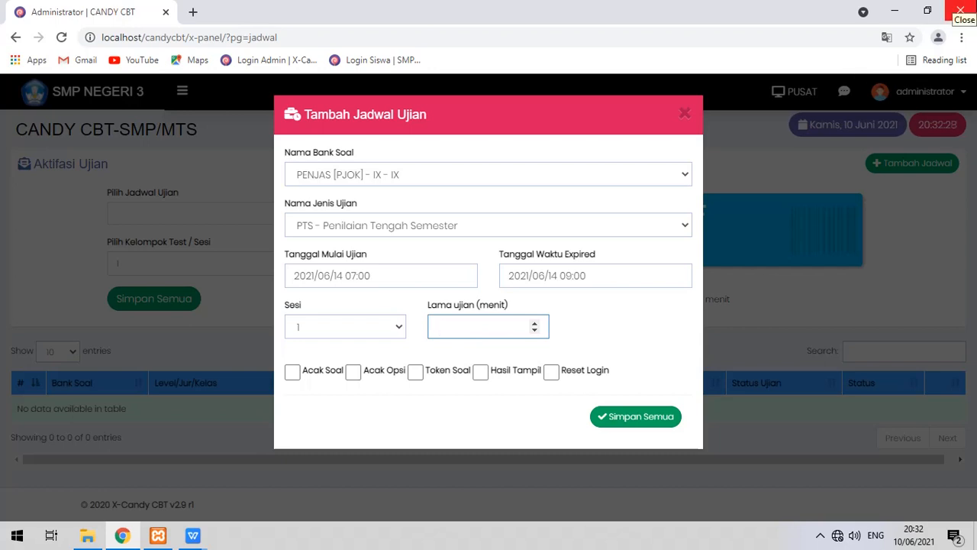
type("45")
left_click(575, 320)
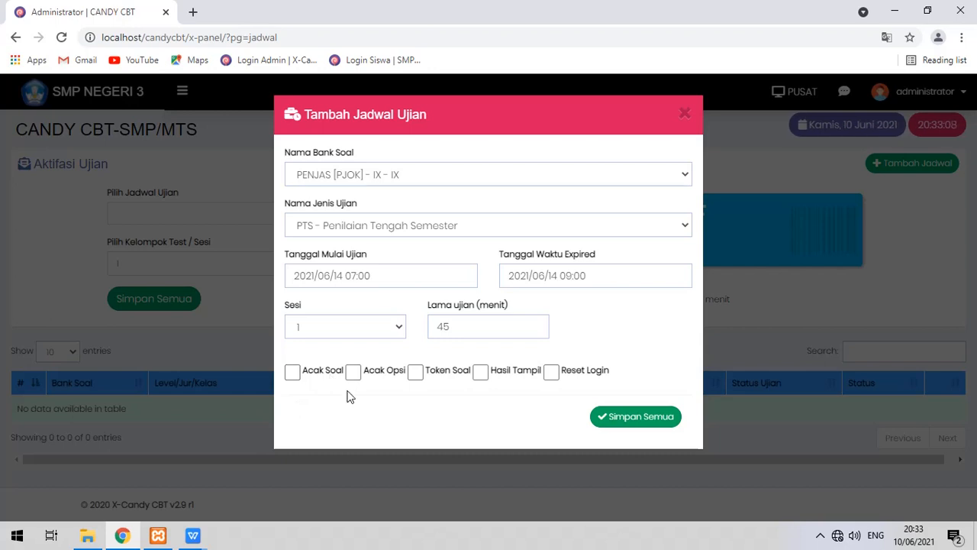
Tick Acak Soal, Acak Opsi, Hasil Tampil and Reset Login, then save the PENJAS schedule.
left_click(291, 374)
left_click(353, 374)
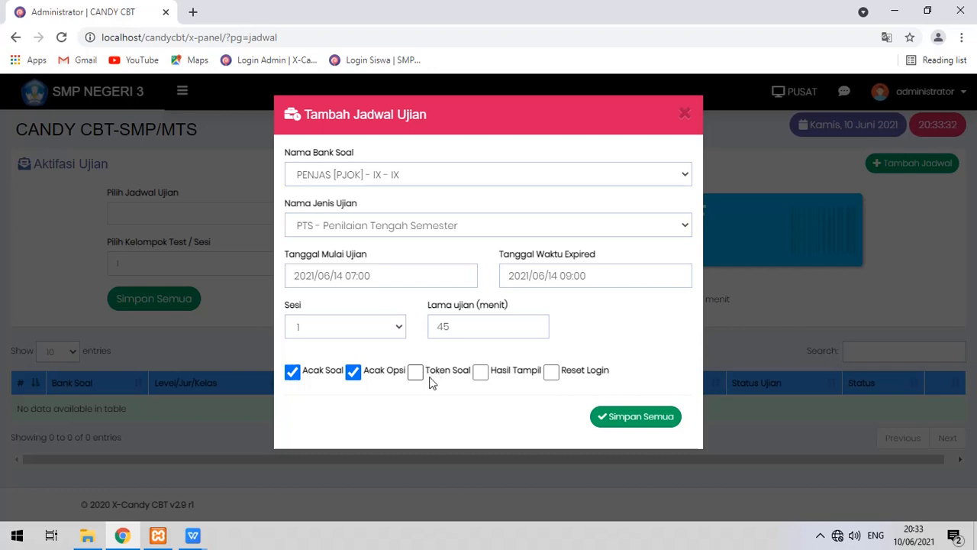
left_click(482, 379)
left_click(551, 372)
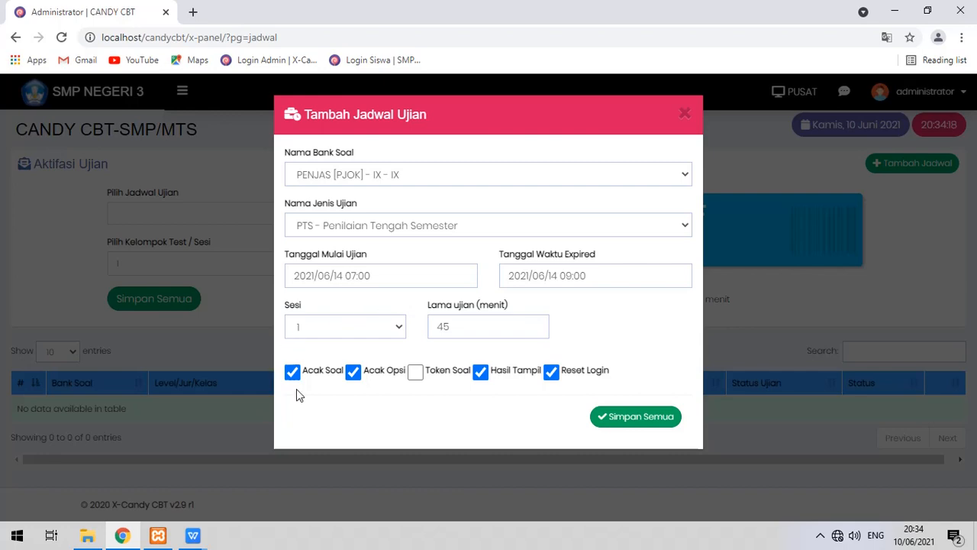
left_click(642, 430)
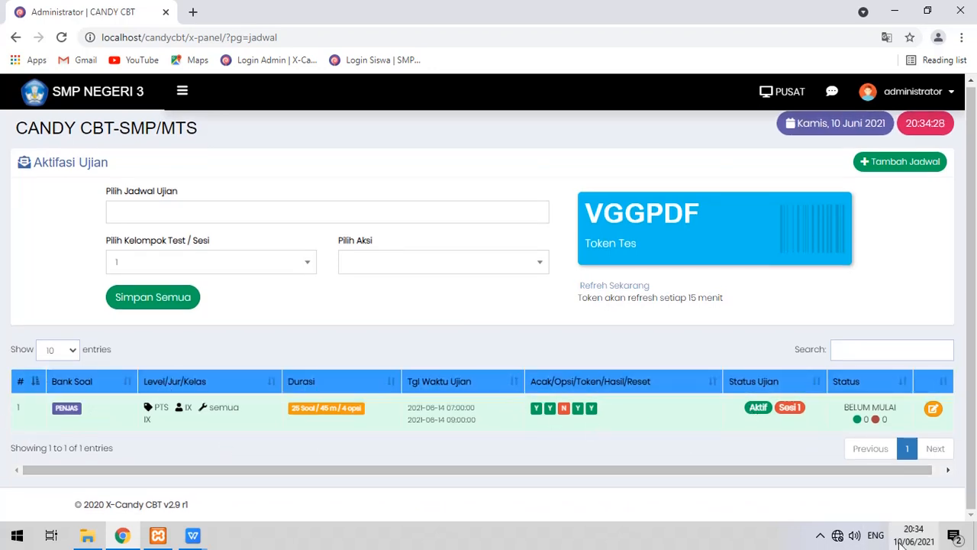
mouse_move(902, 544)
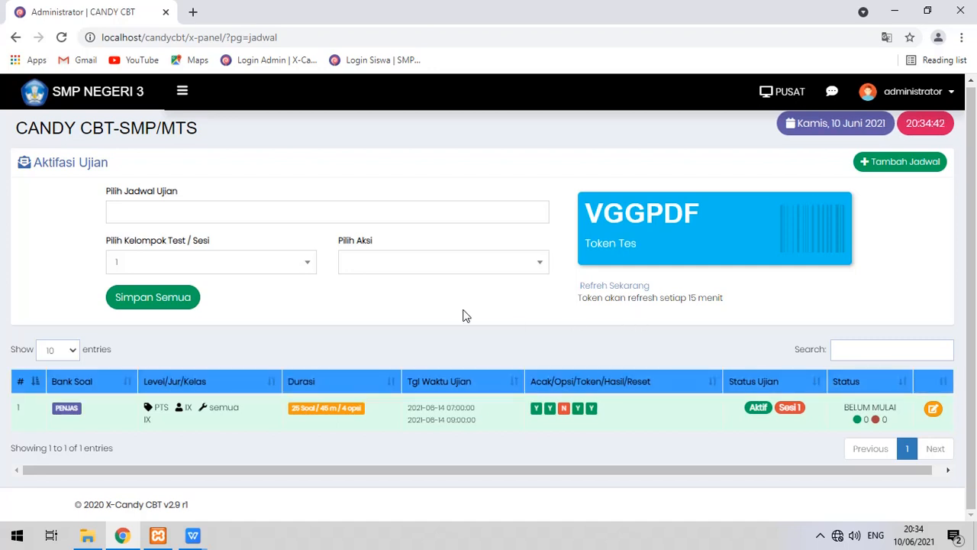
left_click(182, 94)
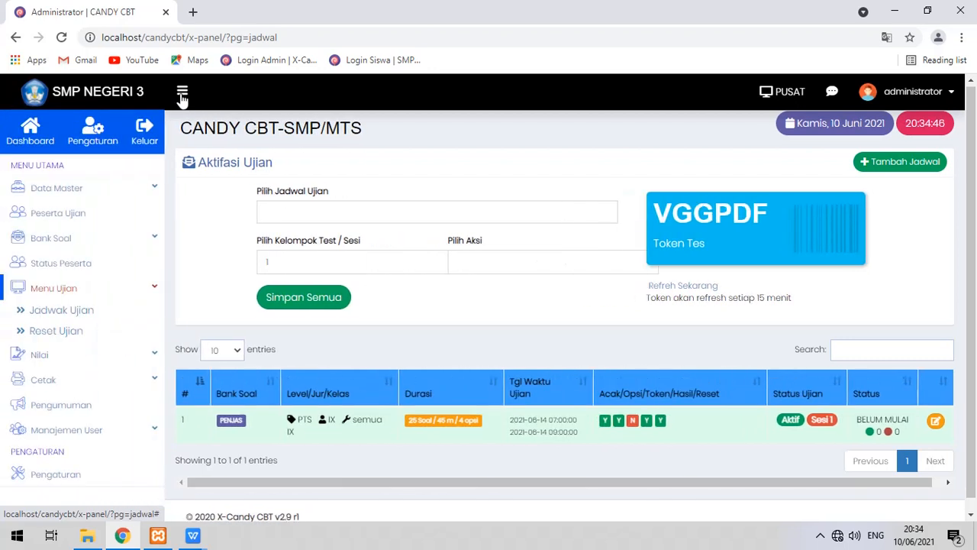
left_click(182, 93)
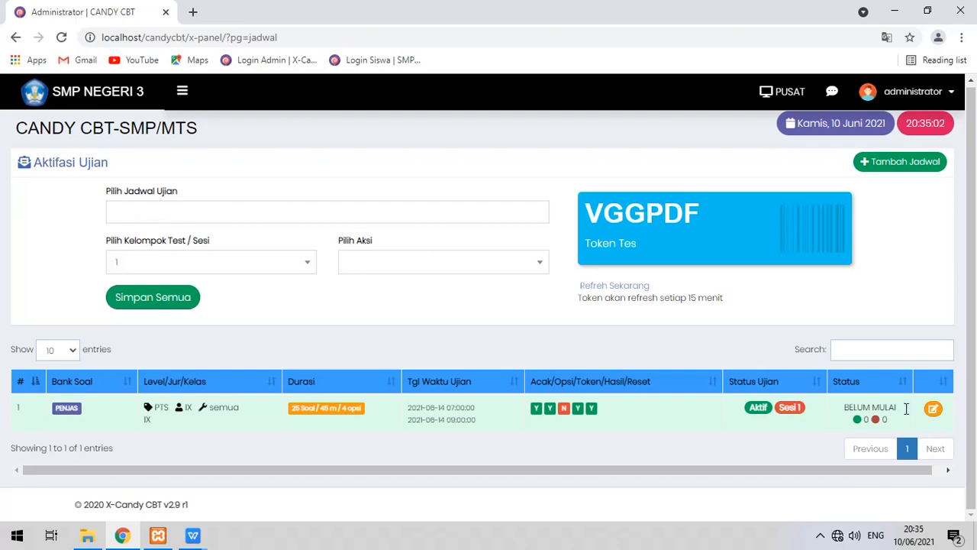
left_click(935, 415)
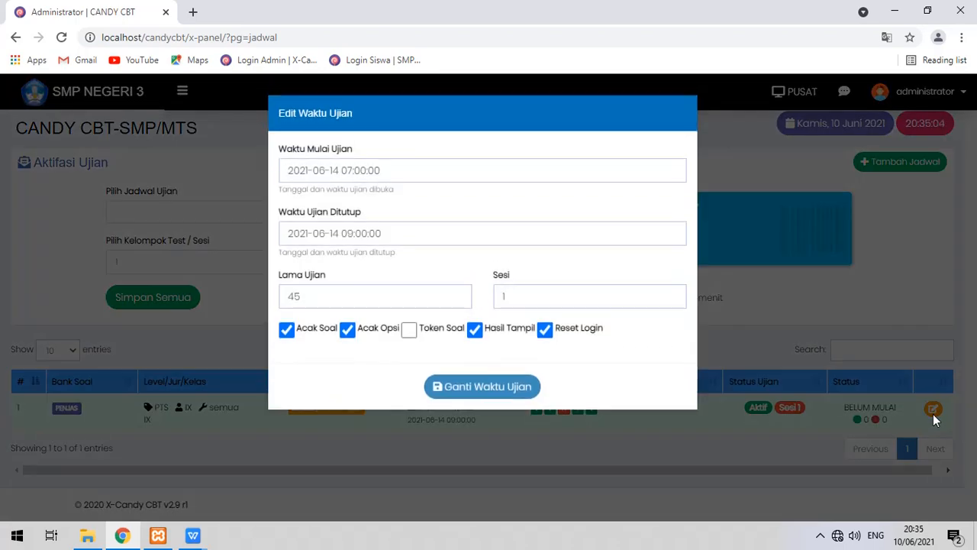
left_click(508, 387)
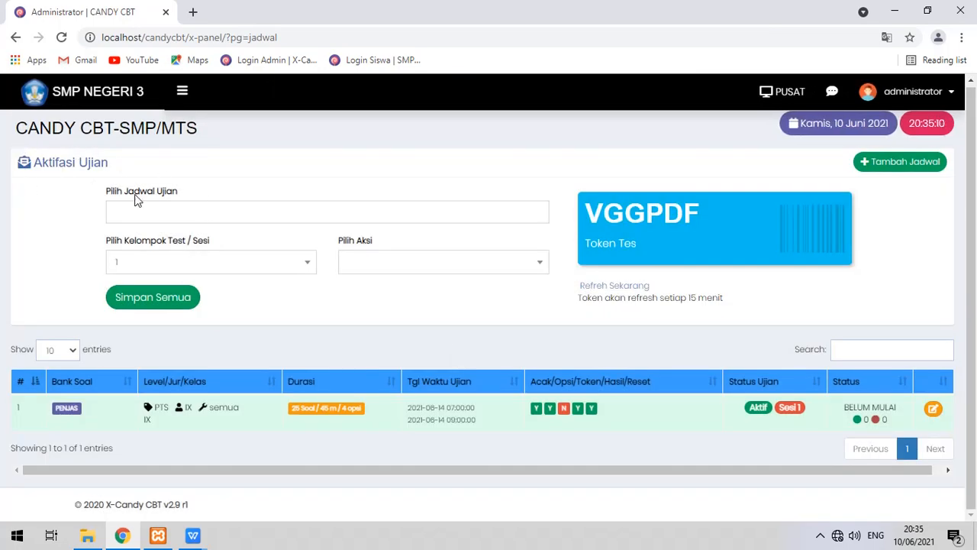
Select the PENJAS - PENJAS schedule, choose the hapus action, and apply it.
left_click(150, 211)
left_click(162, 235)
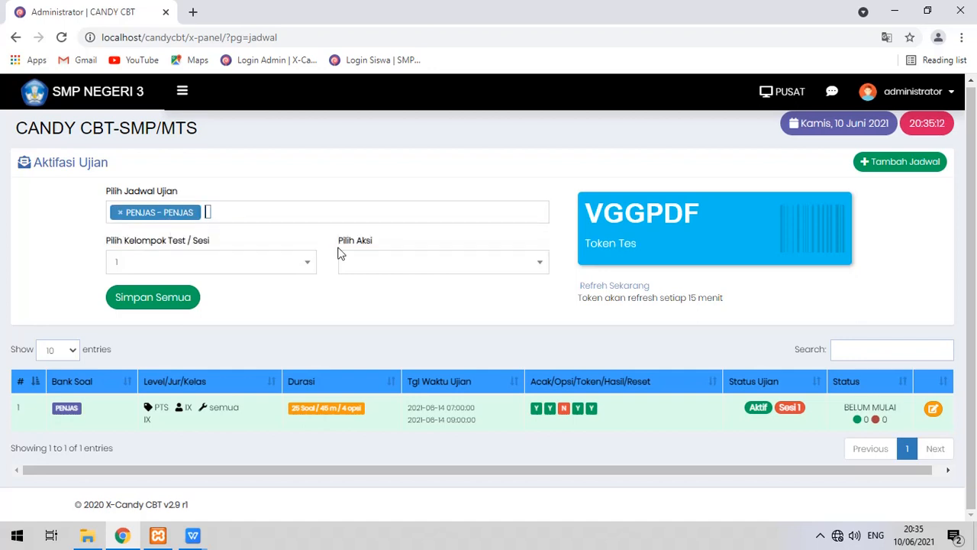
left_click(355, 267)
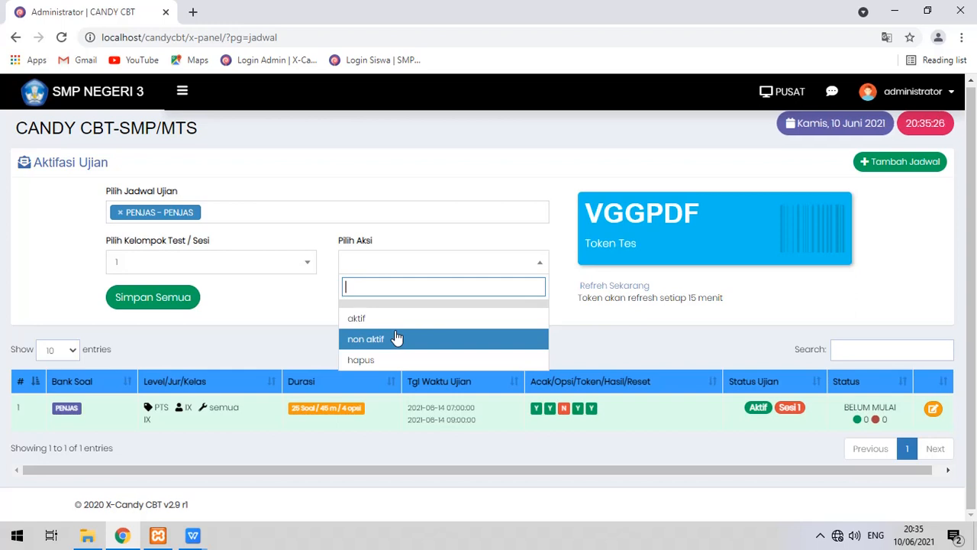
left_click(397, 360)
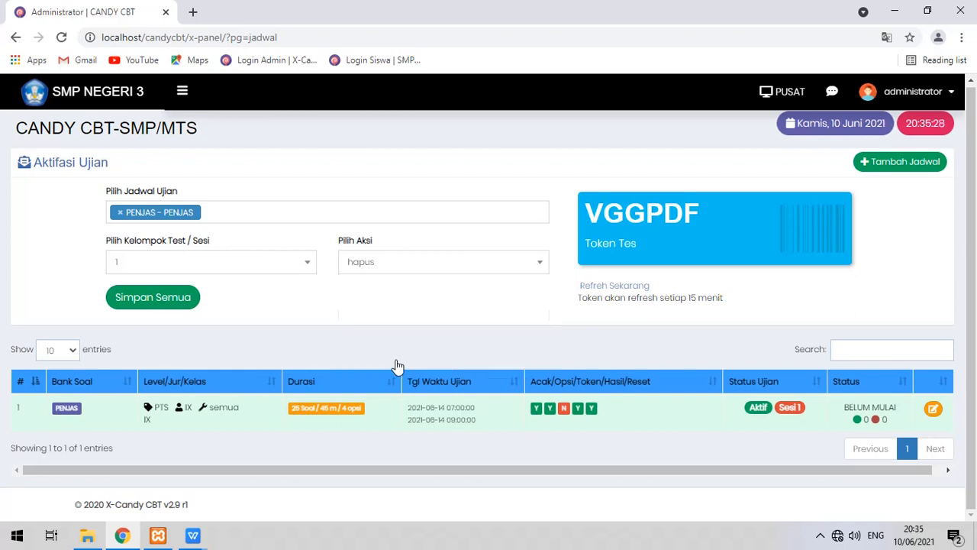
left_click(150, 311)
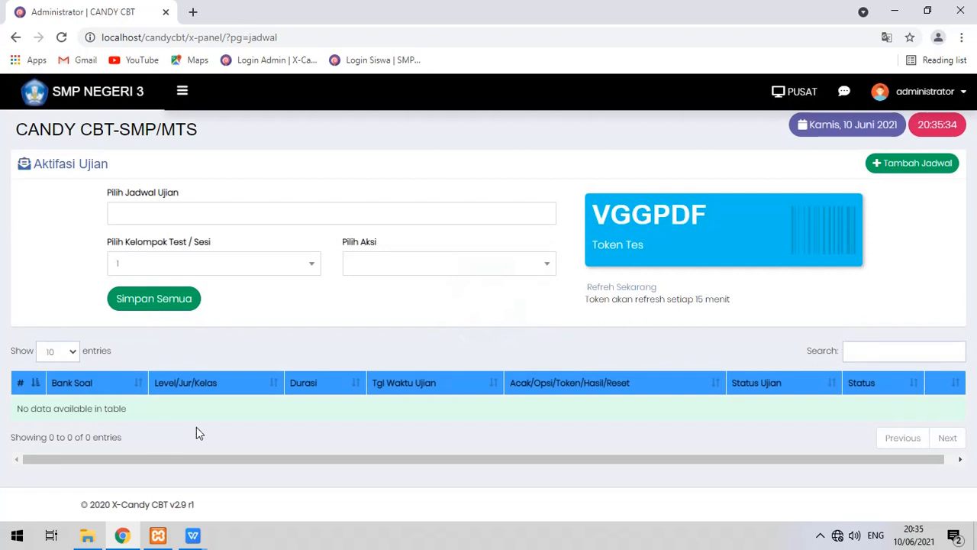
Reopen the sidebar and go to Menu Ujian > Reset Ujian.
left_click(183, 93)
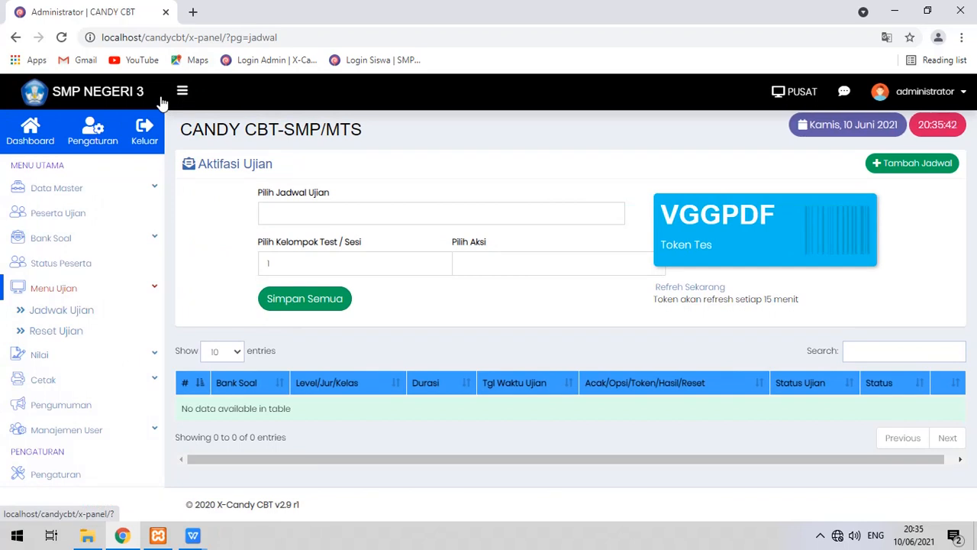
left_click(82, 354)
left_click(80, 316)
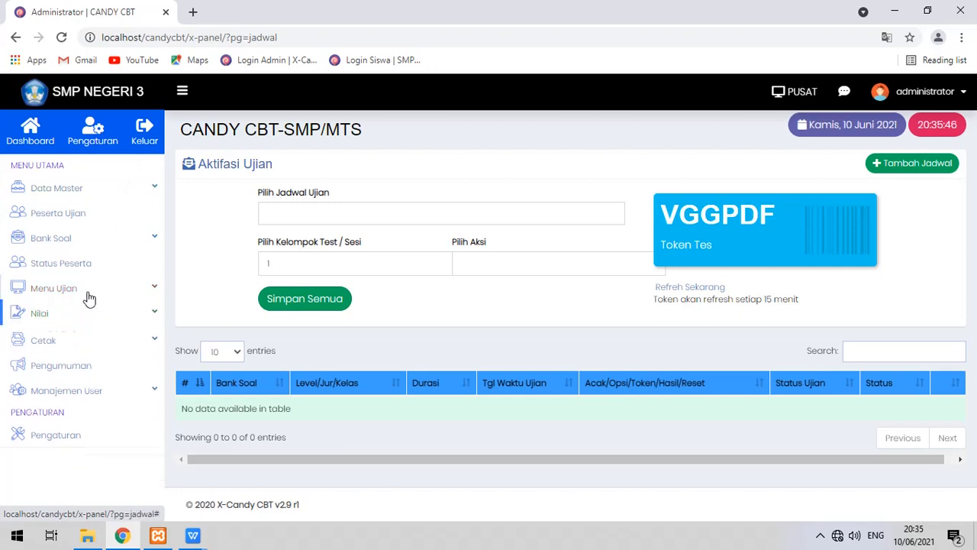
left_click(87, 295)
left_click(69, 333)
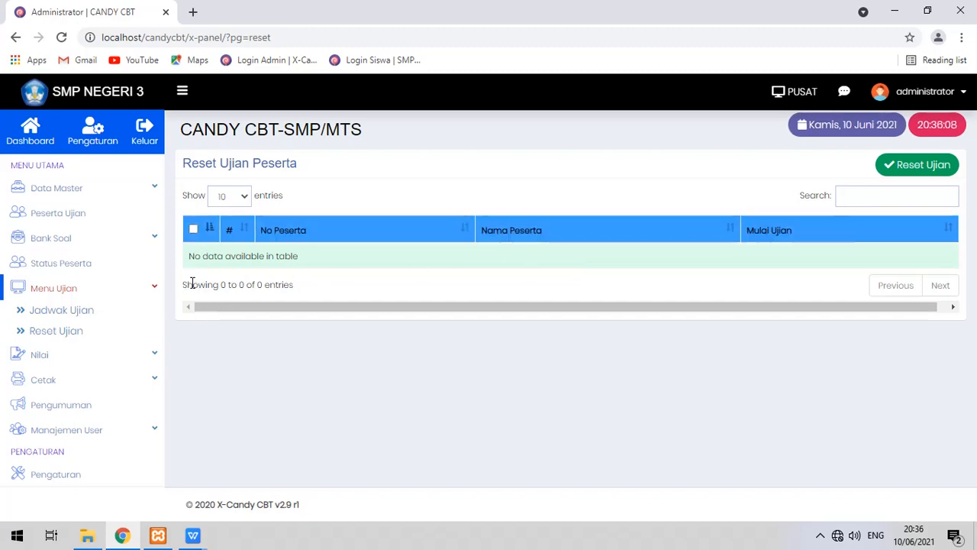
Reset the participants' exam sessions, then open Nilai > Hasil Nilai.
left_click(916, 168)
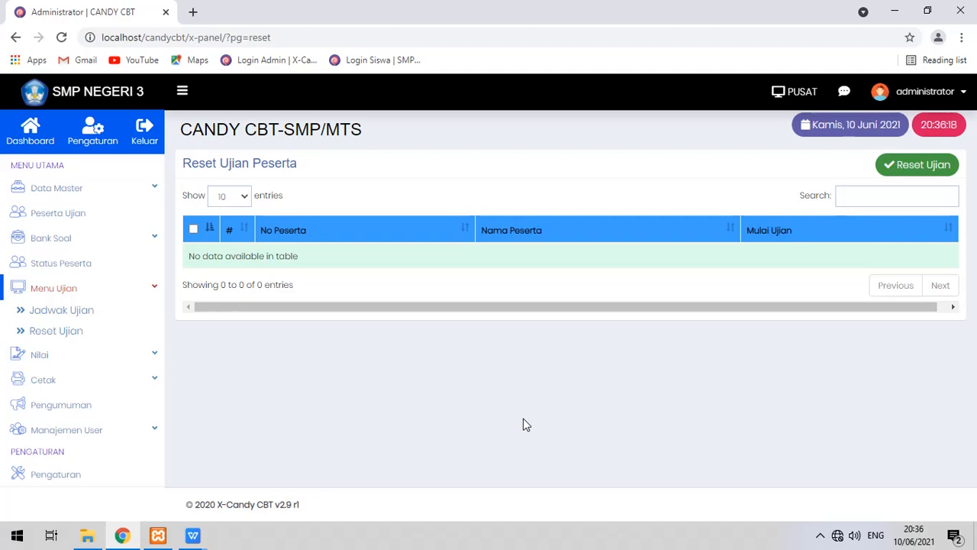
left_click(67, 355)
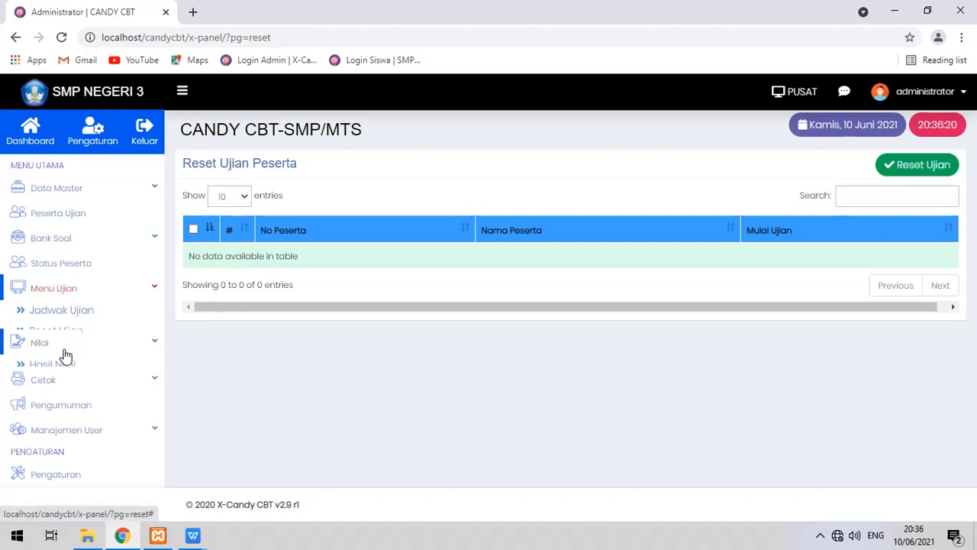
left_click(67, 338)
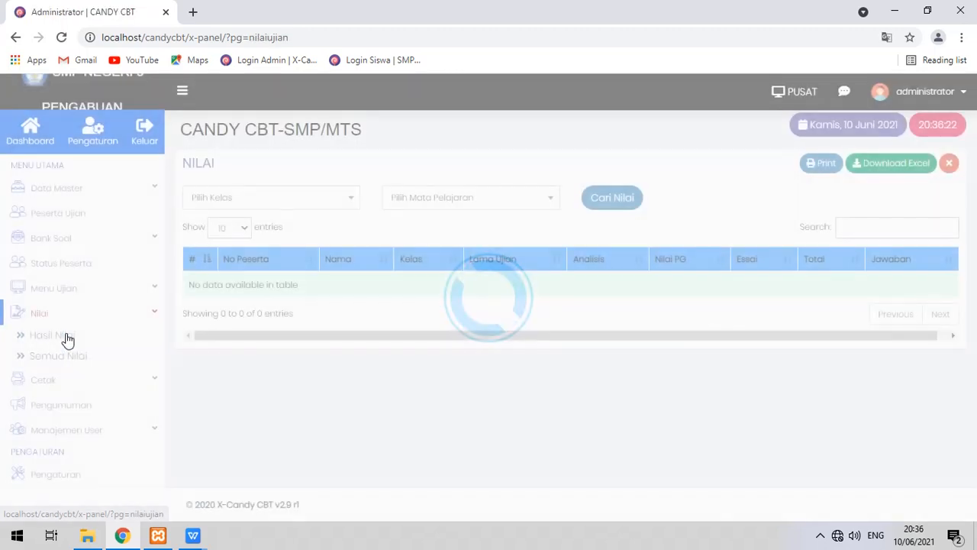
Search Nilai PJOK scores for class VIII and subject PENJAS - PJOK; the table stays empty.
left_click(298, 200)
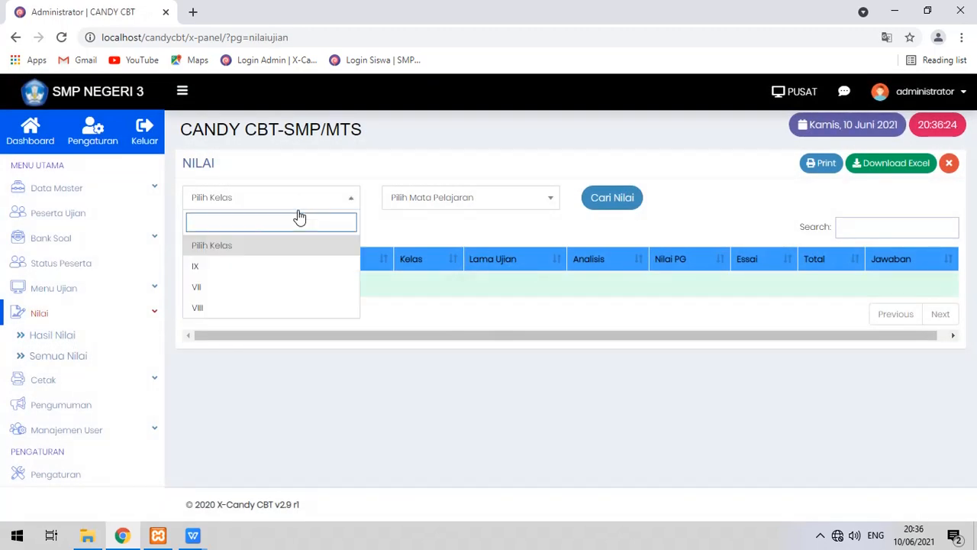
left_click(284, 308)
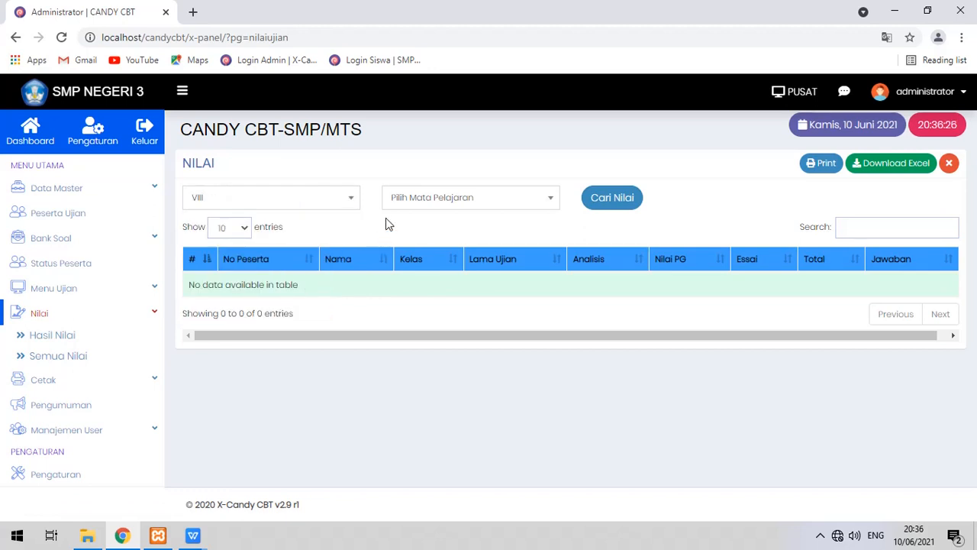
left_click(398, 203)
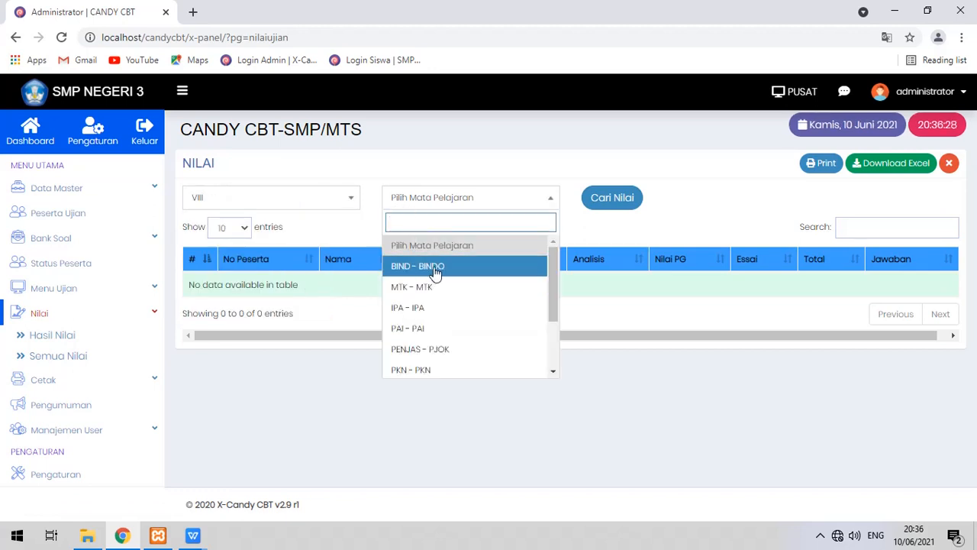
scroll(474, 312, "down", 1)
scroll(467, 359, "up", 1)
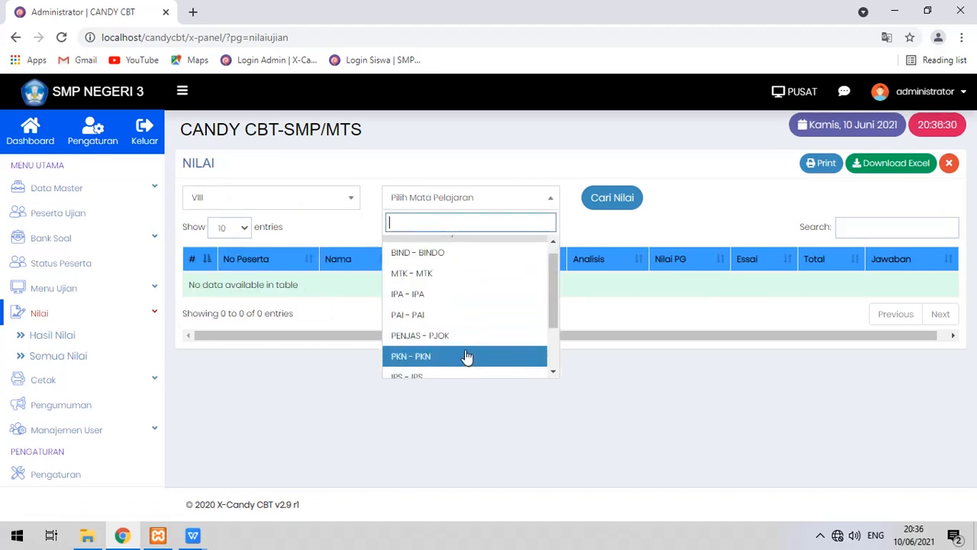
left_click(466, 336)
left_click(592, 210)
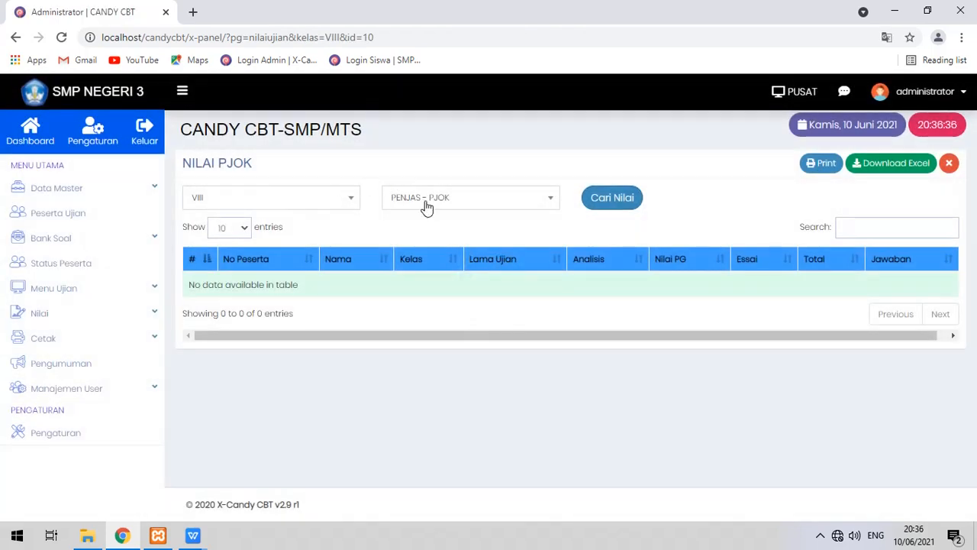
left_click(596, 207)
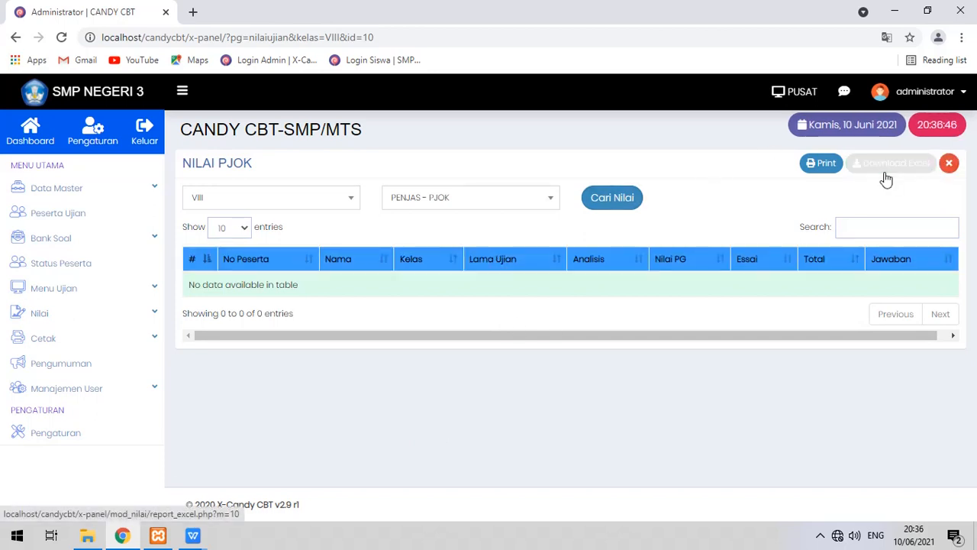
left_click(823, 164)
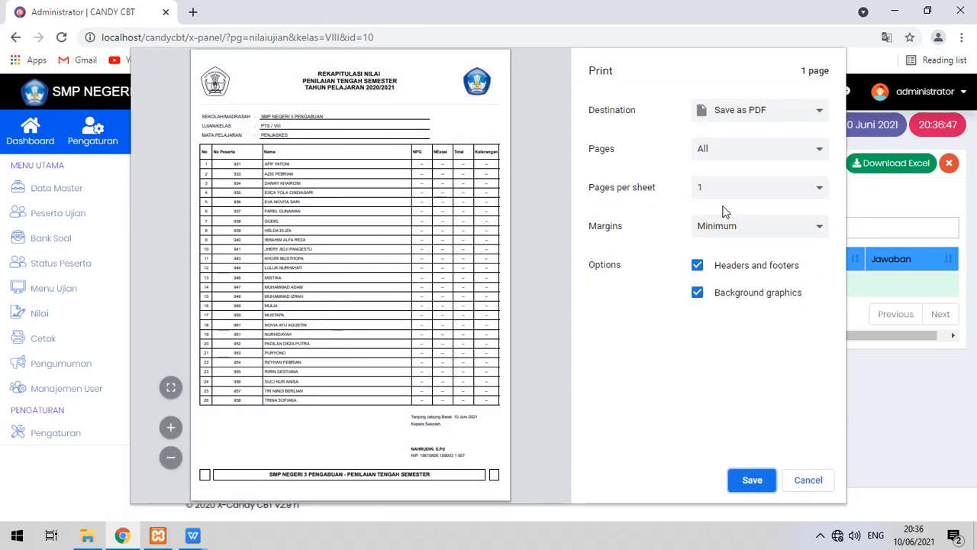
left_click(171, 388)
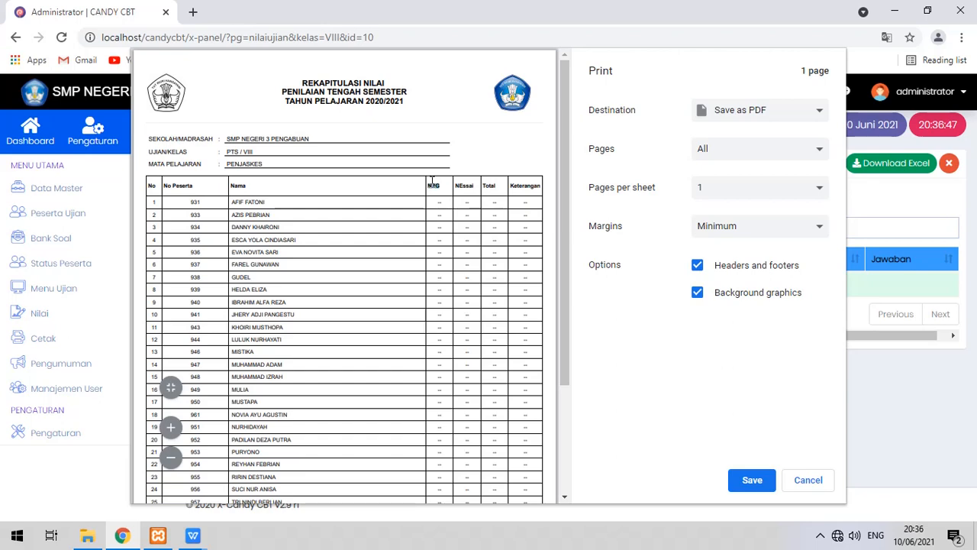
left_click_drag(472, 185, 449, 185)
left_click_drag(524, 190, 521, 217)
left_click(397, 191)
scroll(401, 190, "down", 4)
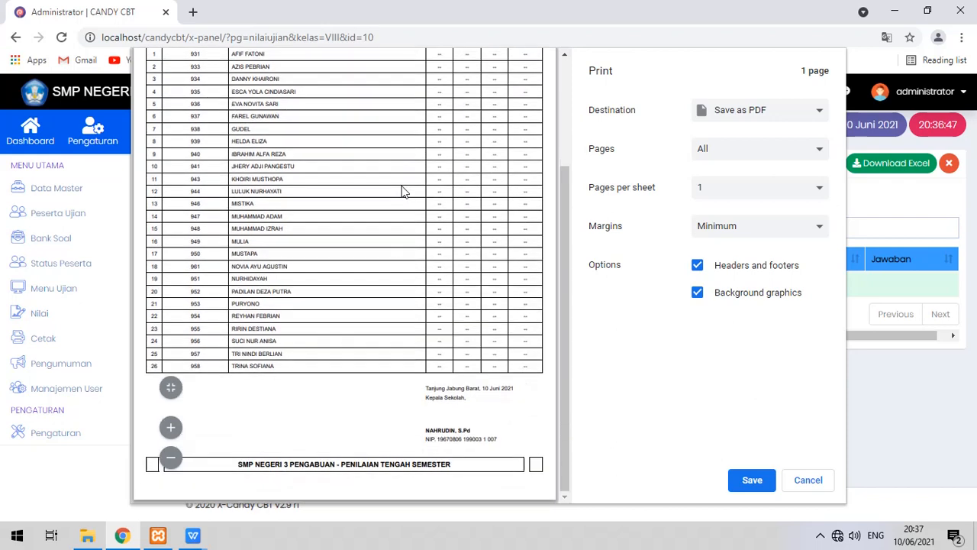
scroll(401, 191, "up", 4)
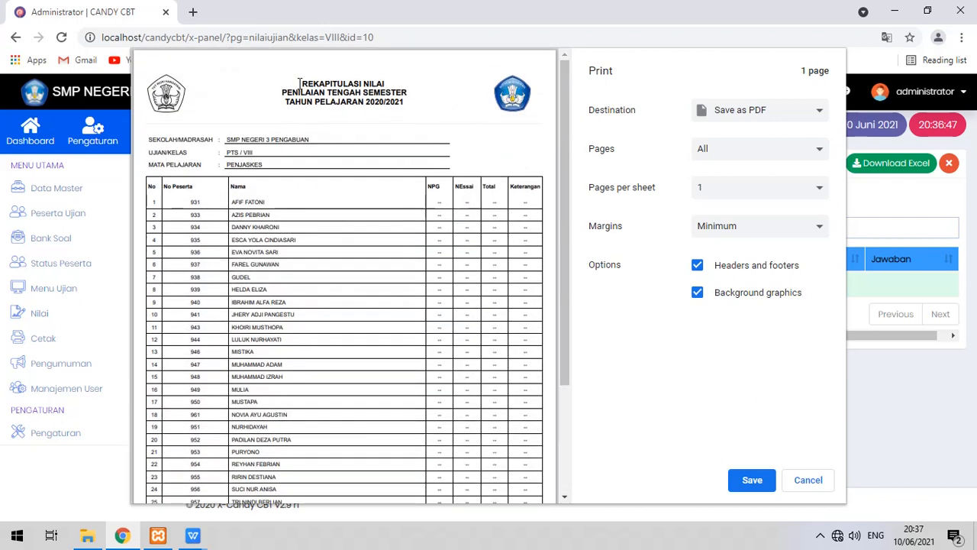
left_click_drag(281, 92, 418, 91)
left_click(344, 81)
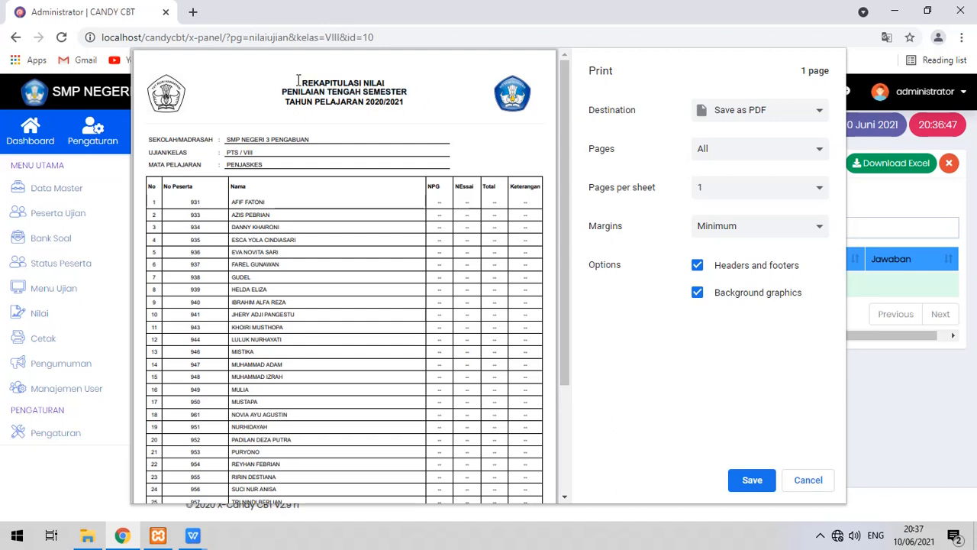
left_click_drag(298, 80, 417, 107)
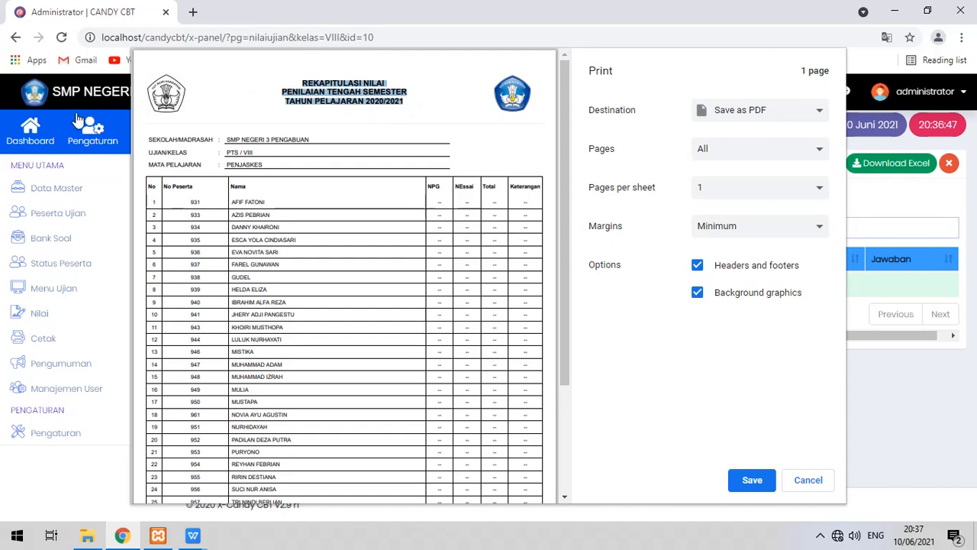
left_click(376, 116)
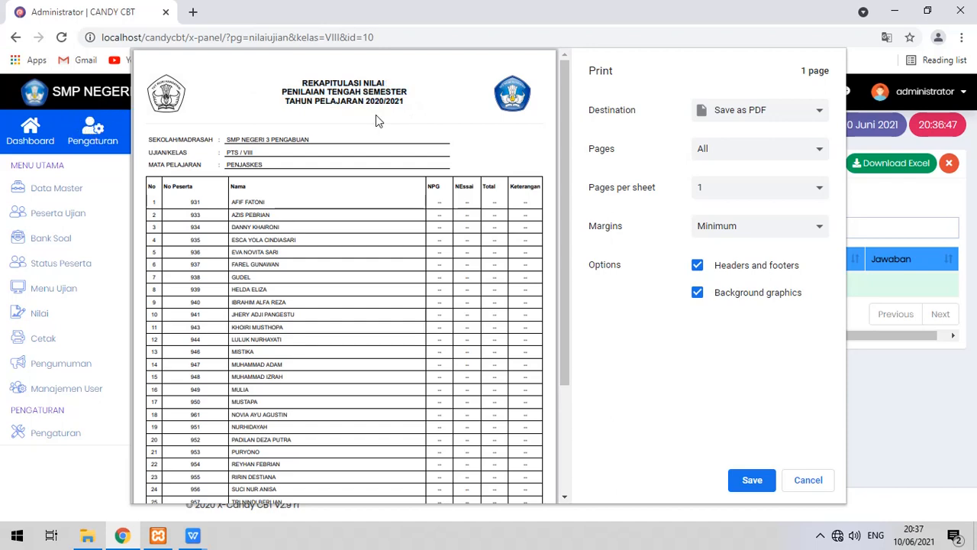
scroll(461, 139, "down", 1)
scroll(458, 142, "down", 5)
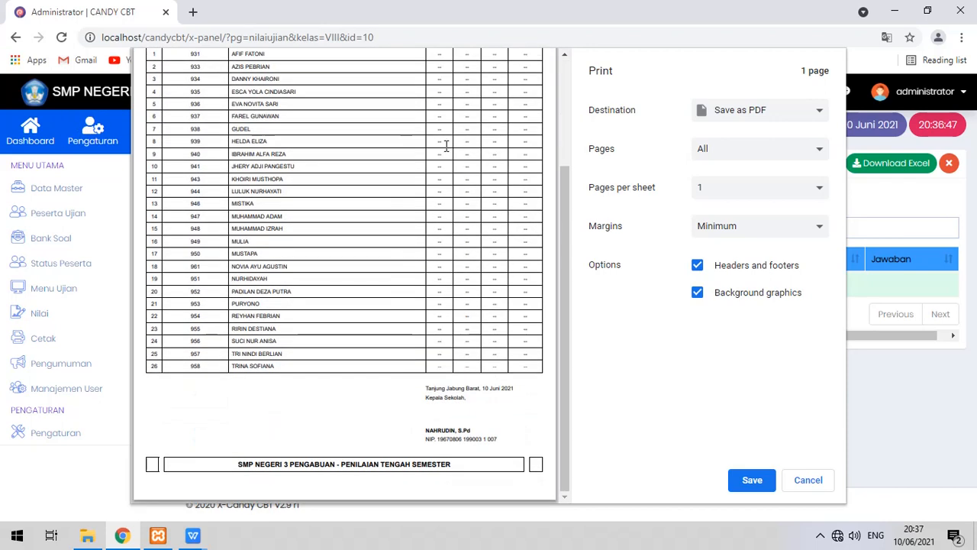
scroll(450, 149, "up", 6)
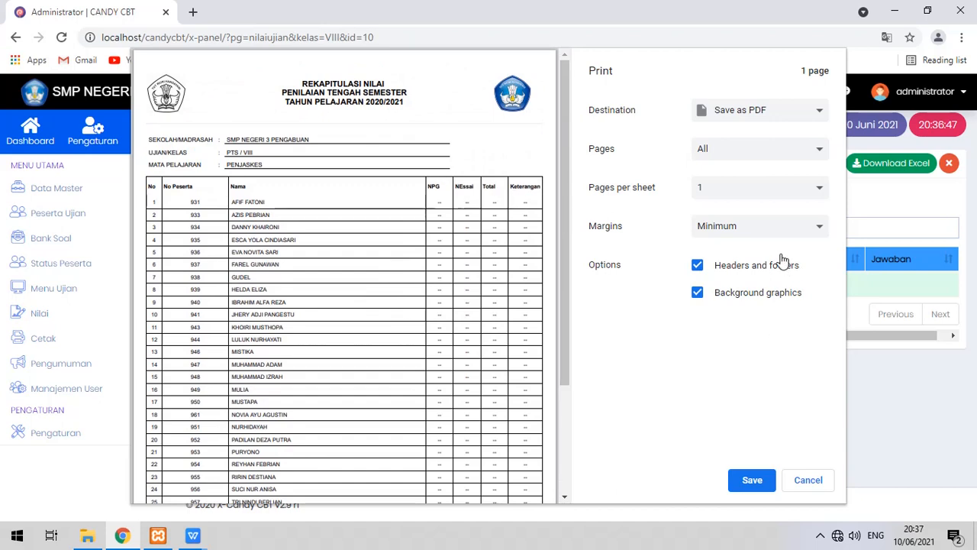
left_click(810, 119)
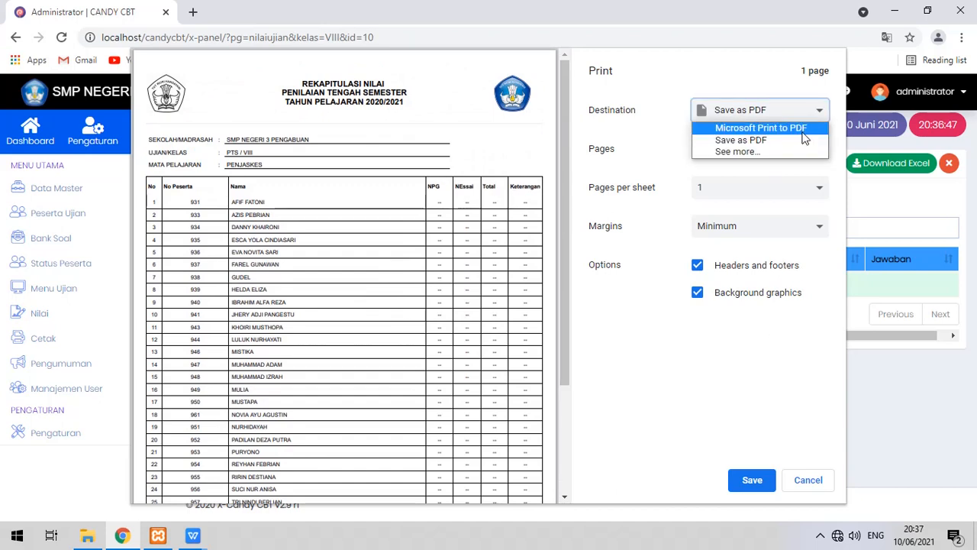
left_click(721, 401)
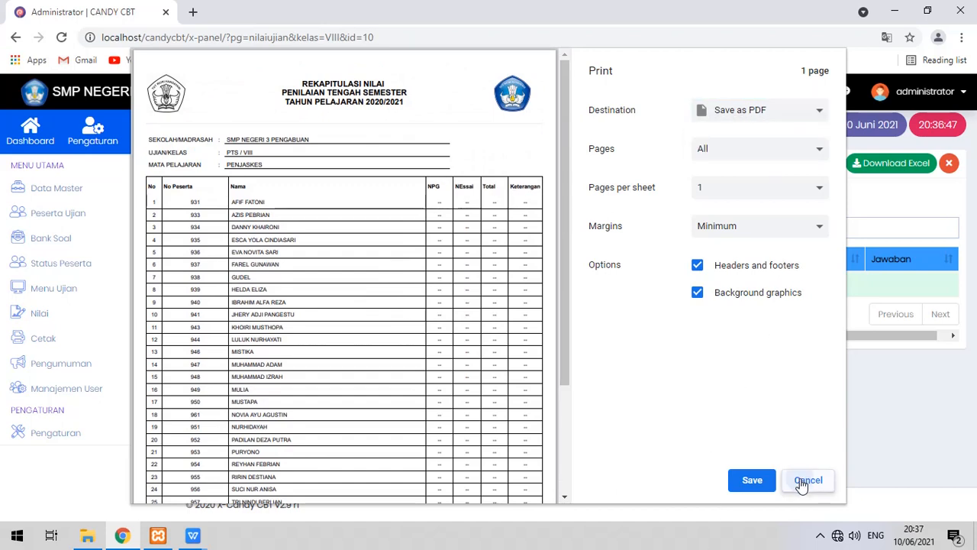
left_click(804, 480)
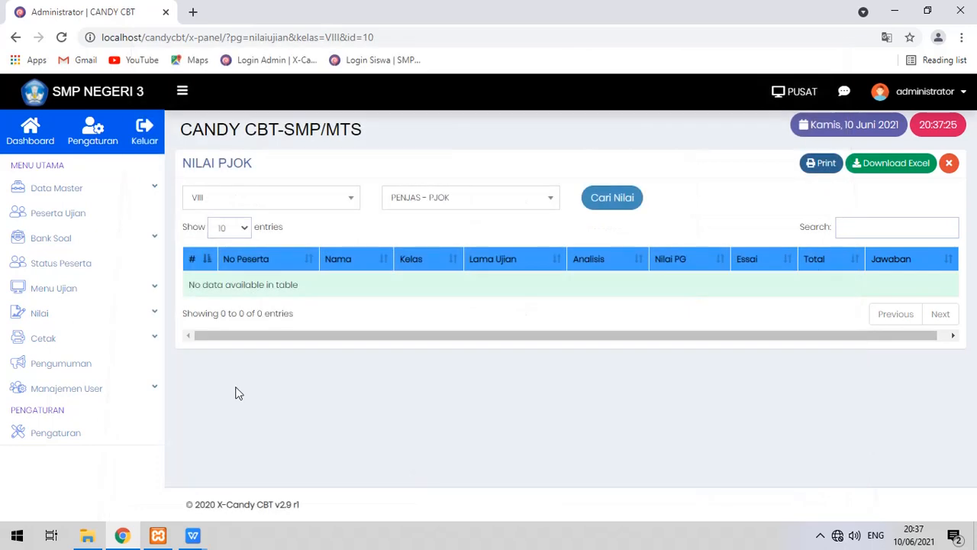
Open the class VIII score recap from the overview of active exam scores.
left_click(86, 316)
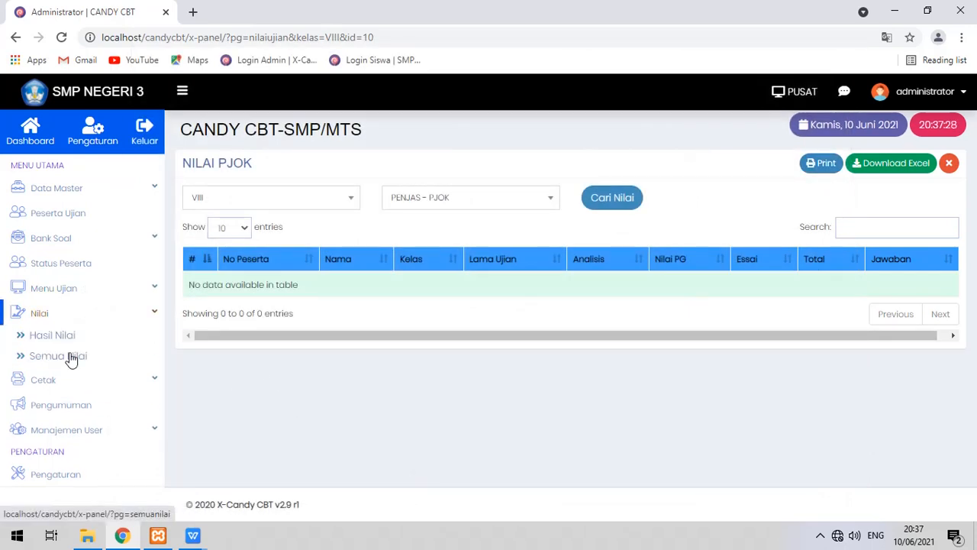
left_click(71, 359)
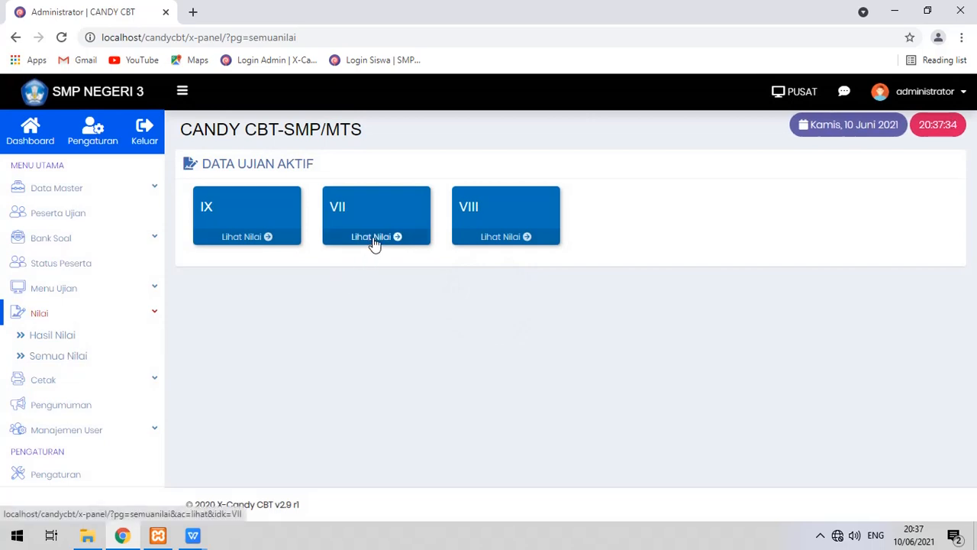
left_click(483, 241)
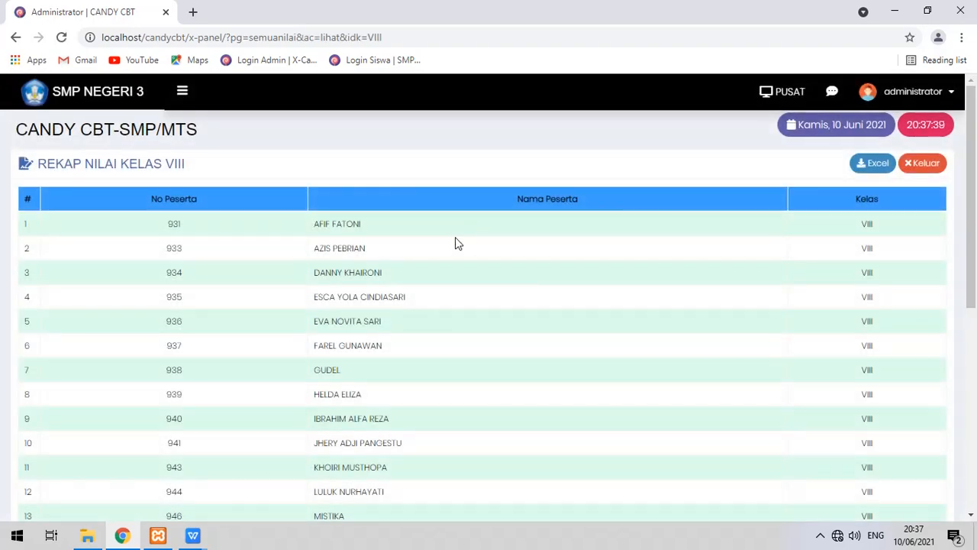
scroll(561, 236, "down", 5)
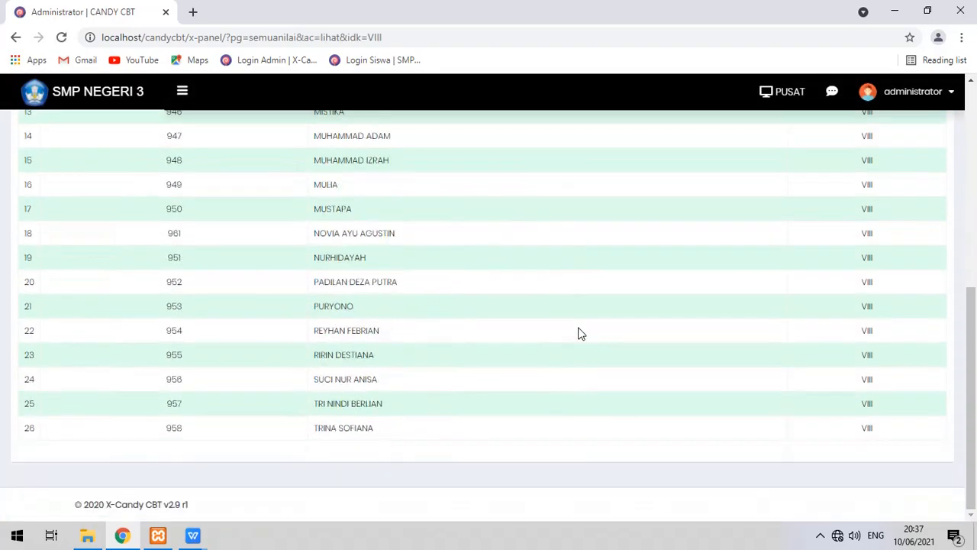
scroll(579, 334, "up", 5)
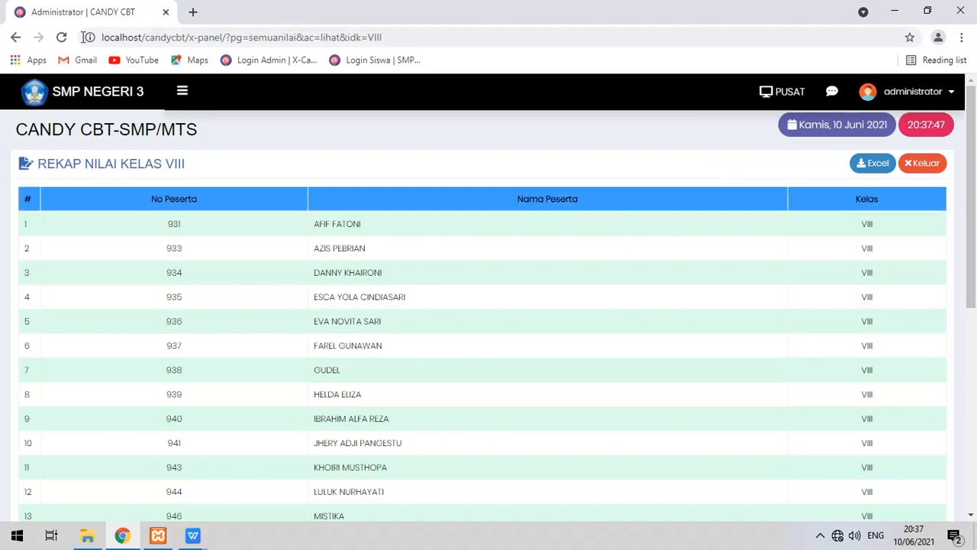
Glance at the exam score results page, return to the class VIII recap, and expand Cetak.
left_click(182, 91)
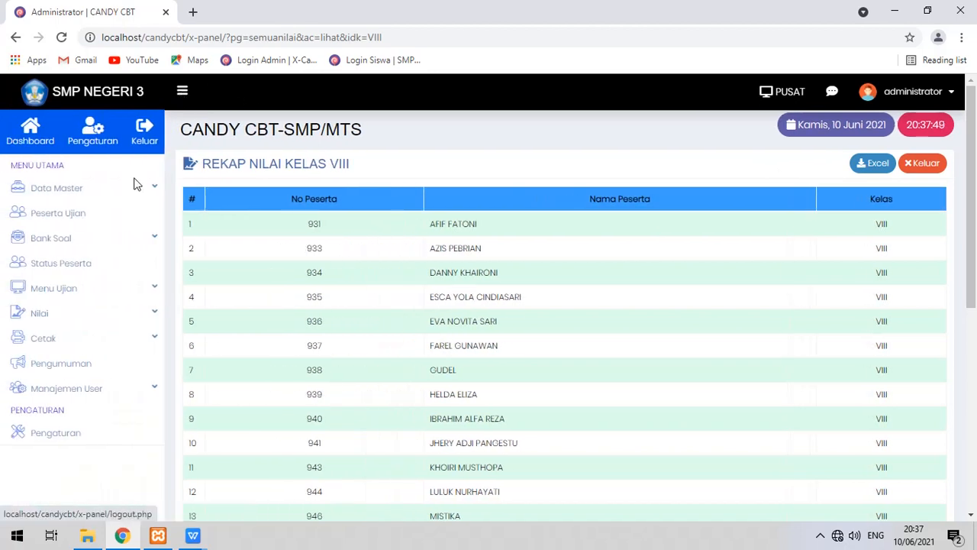
left_click(109, 313)
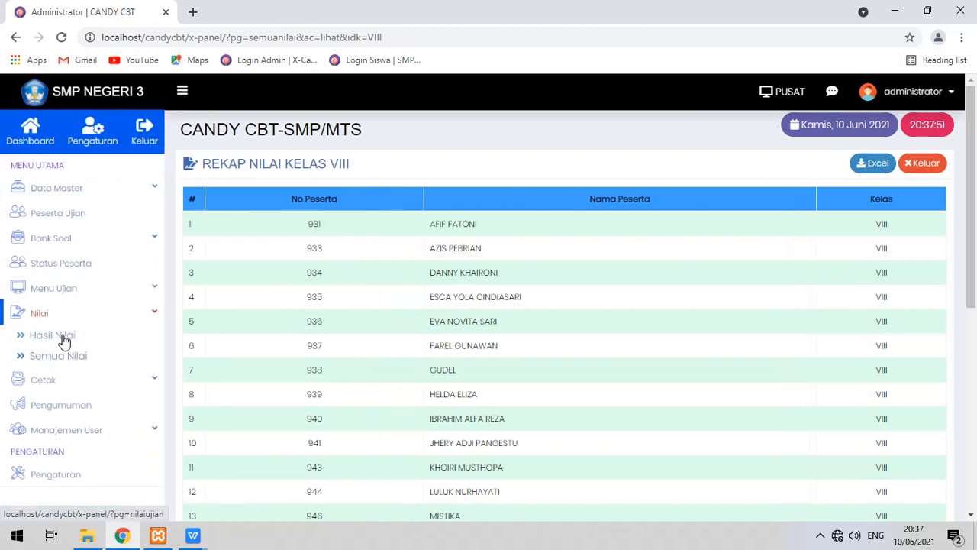
left_click(66, 335)
left_click(428, 200)
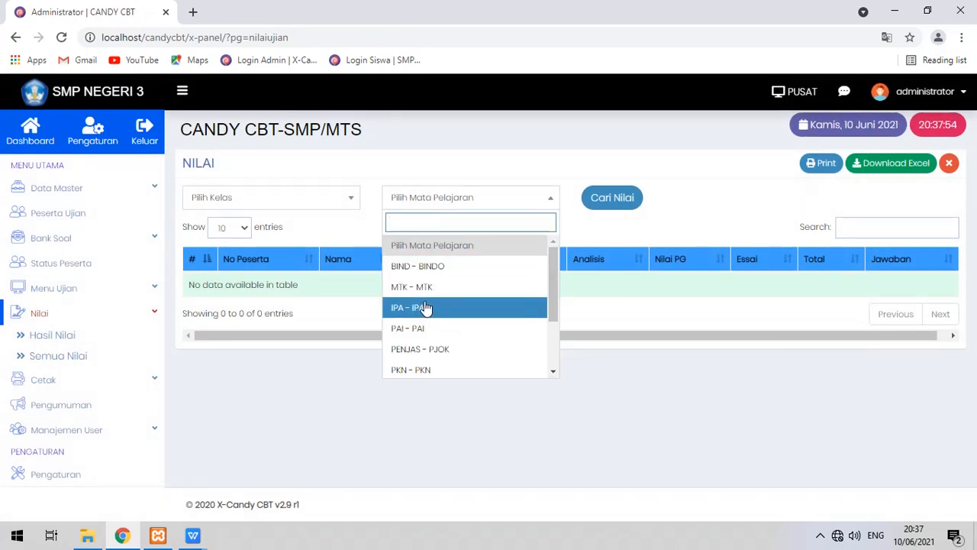
left_click(68, 356)
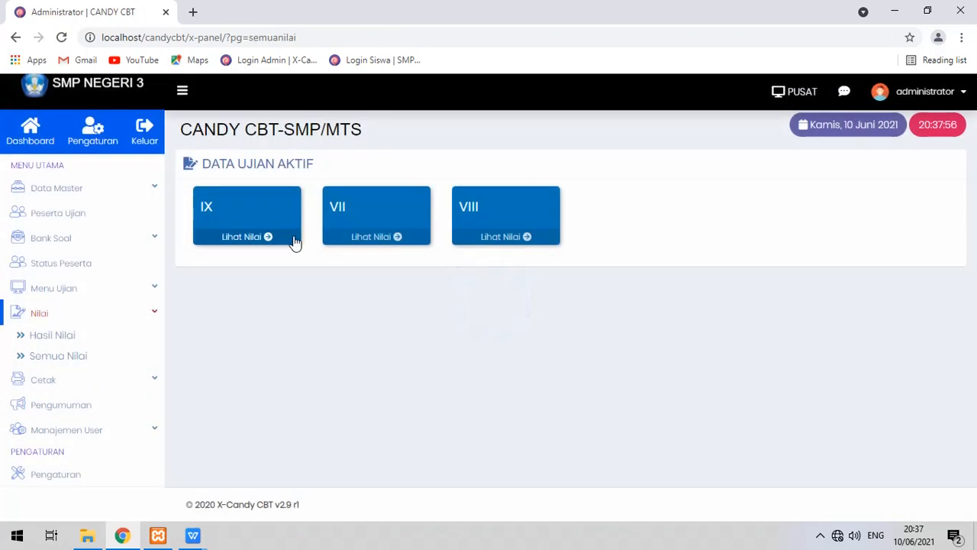
left_click(501, 237)
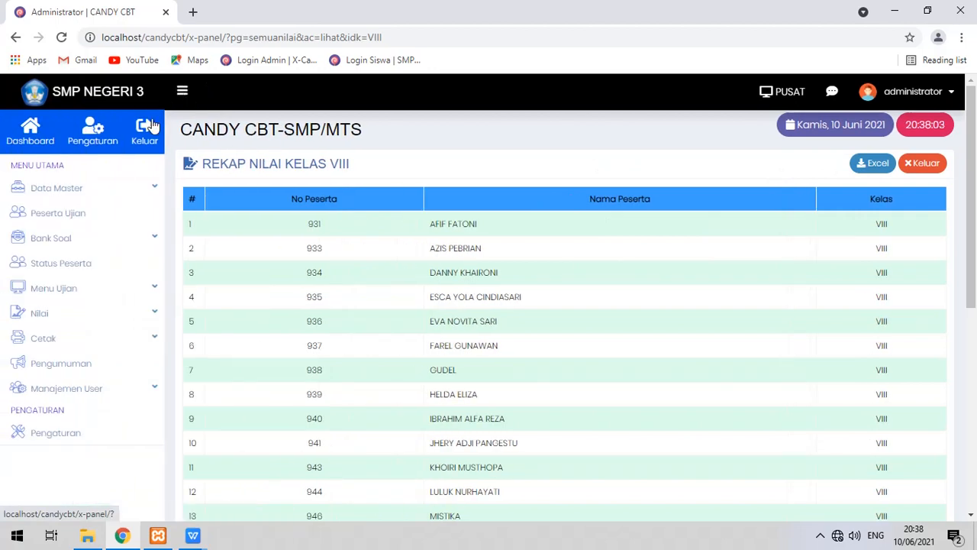
left_click(125, 338)
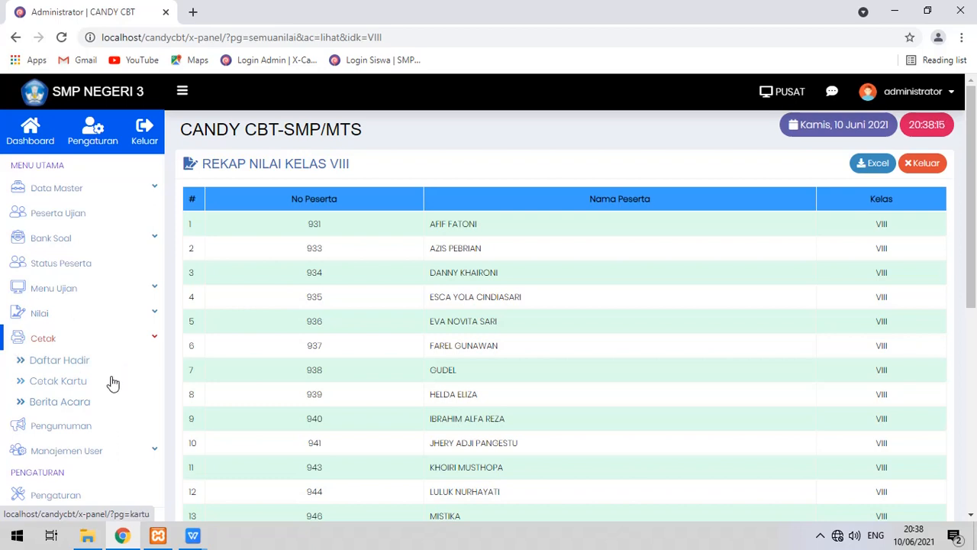
Open the Daftar Hadir Peserta page and check its exam schedule choices.
left_click(82, 359)
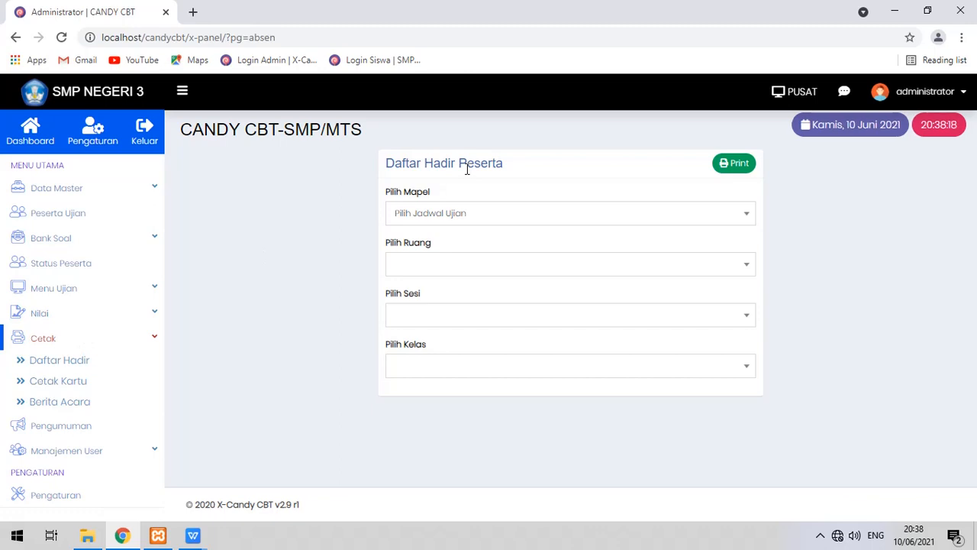
left_click(489, 221)
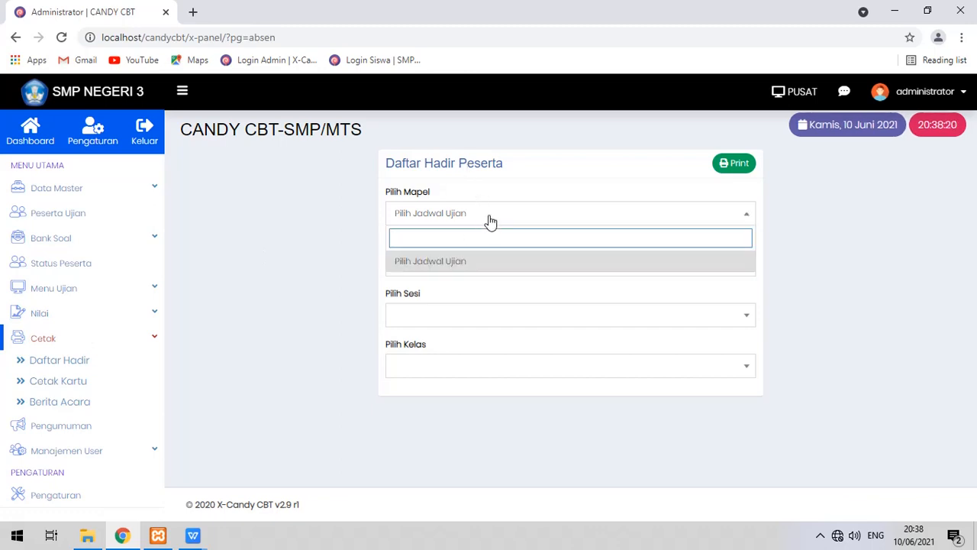
left_click(491, 221)
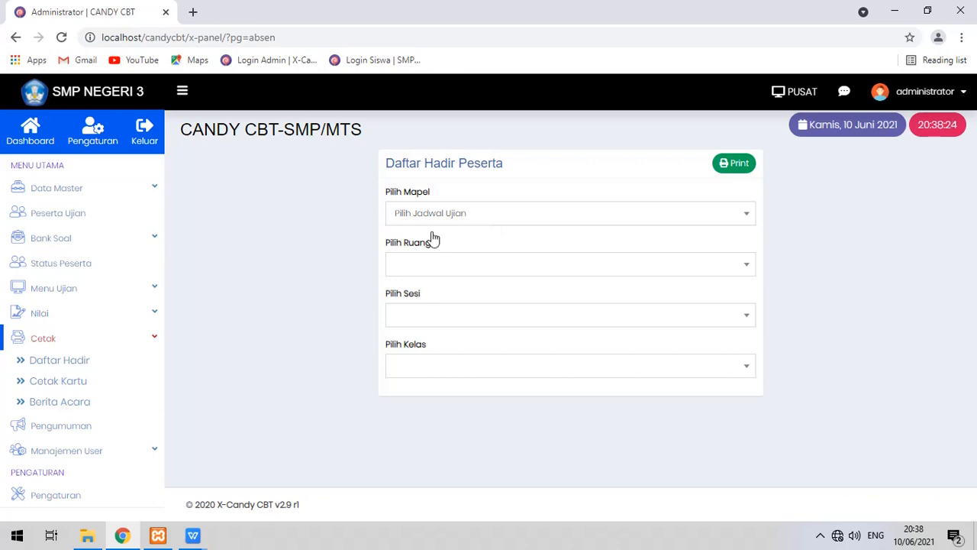
left_click(148, 290)
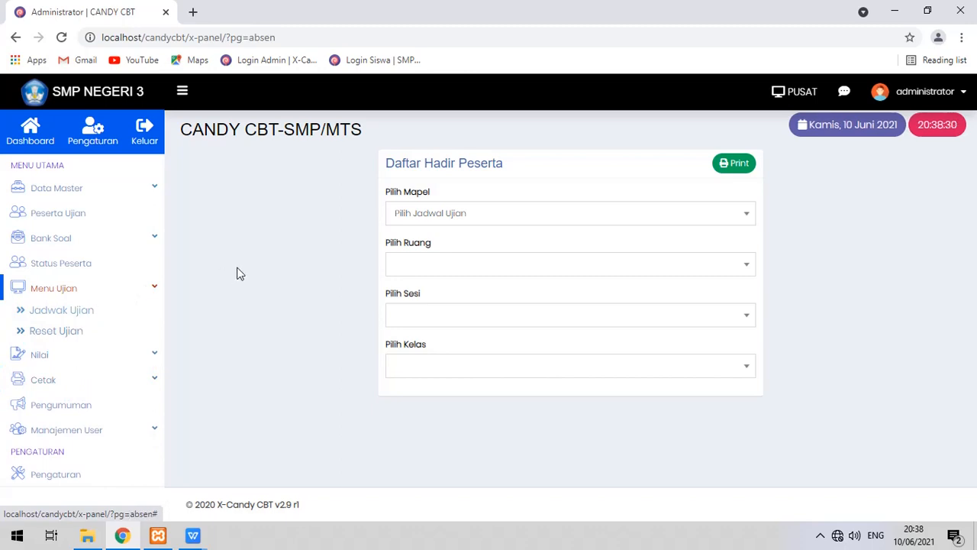
left_click(80, 354)
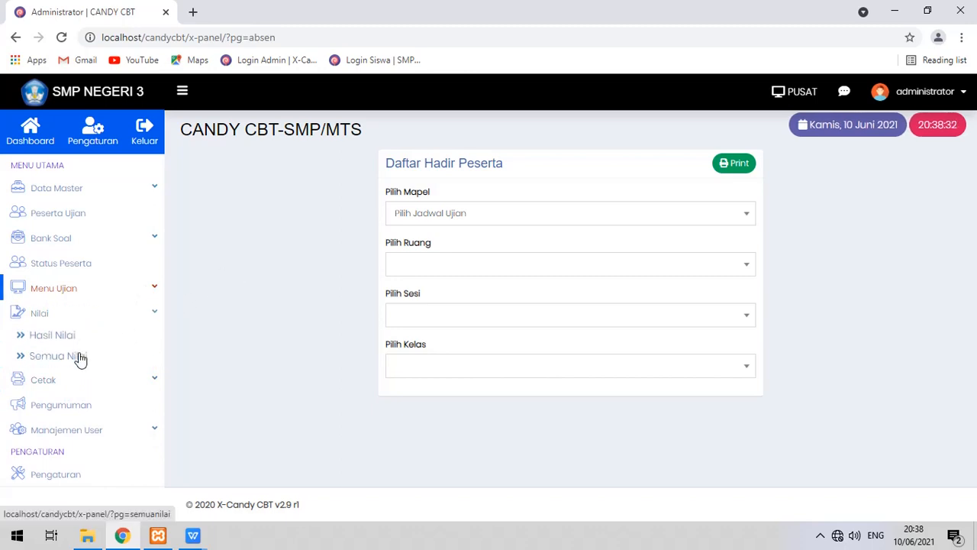
left_click(77, 380)
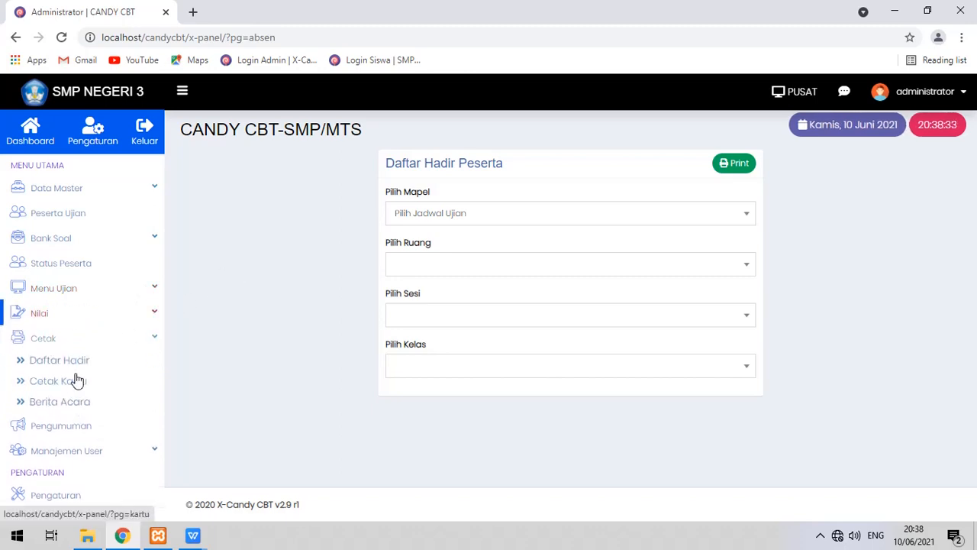
Confirm the exam, room, session and class lists offer nothing, then go to Cetak Kartu.
left_click(454, 219)
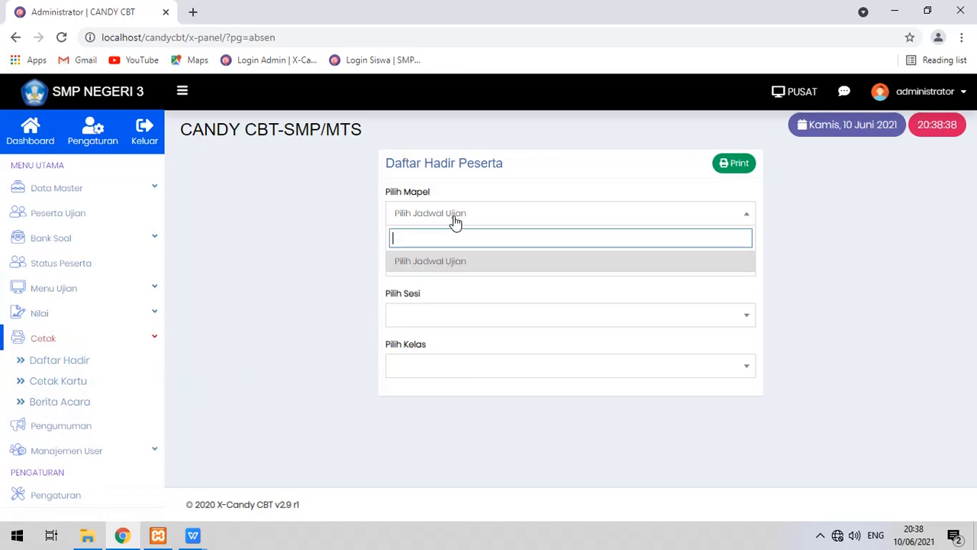
left_click(382, 252)
left_click(423, 271)
left_click(332, 277)
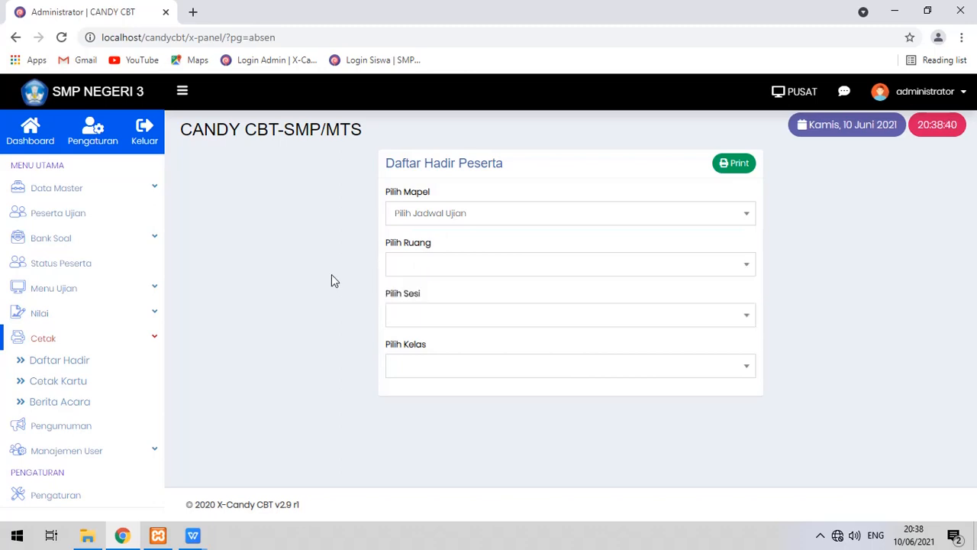
left_click(501, 324)
left_click(528, 338)
left_click(458, 366)
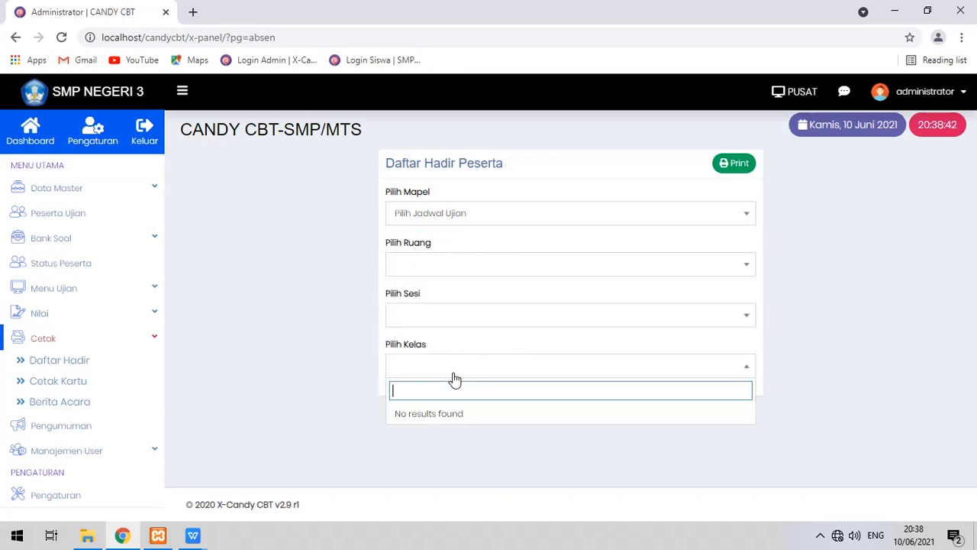
left_click(298, 407)
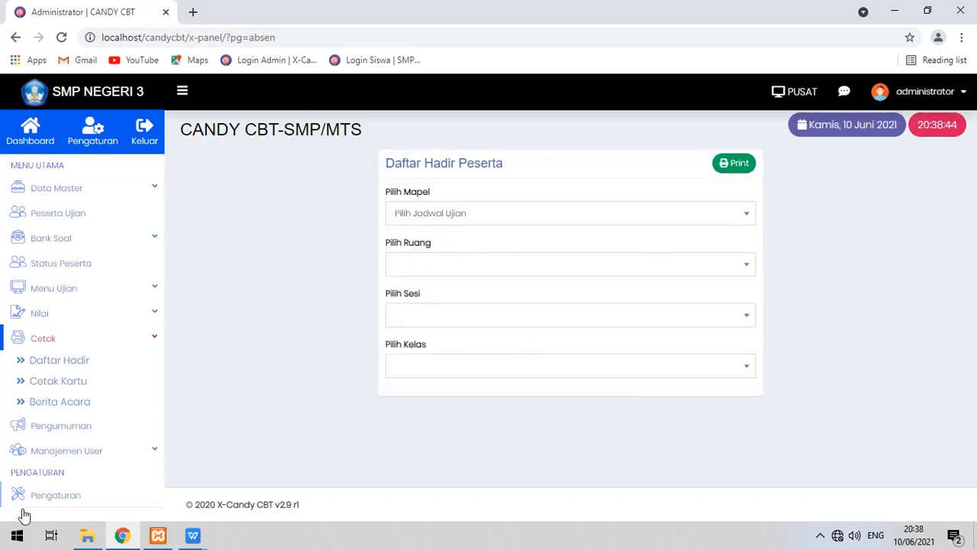
left_click(73, 384)
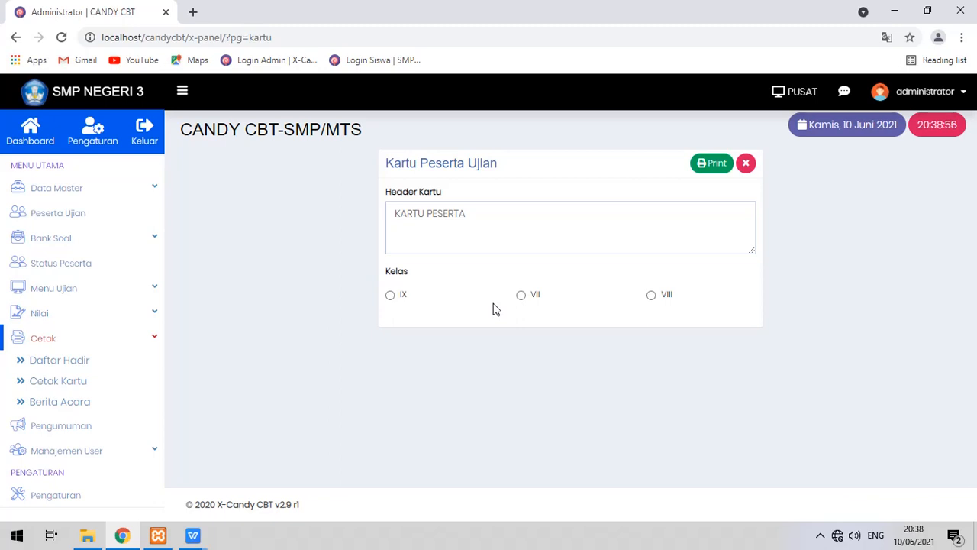
Preview the 7-page class VIII participant card printout at page width, then cancel printing.
left_click(655, 297)
left_click(710, 173)
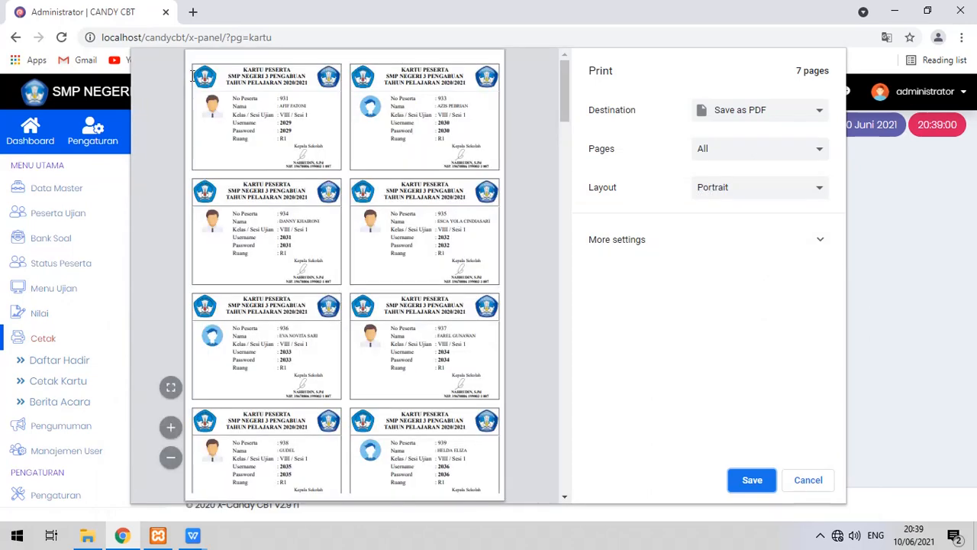
left_click(171, 387)
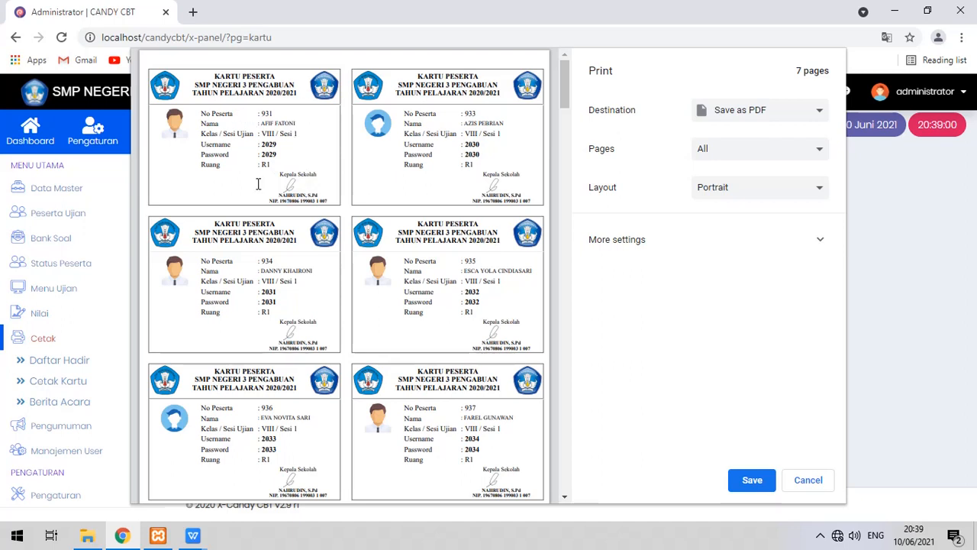
left_click(810, 474)
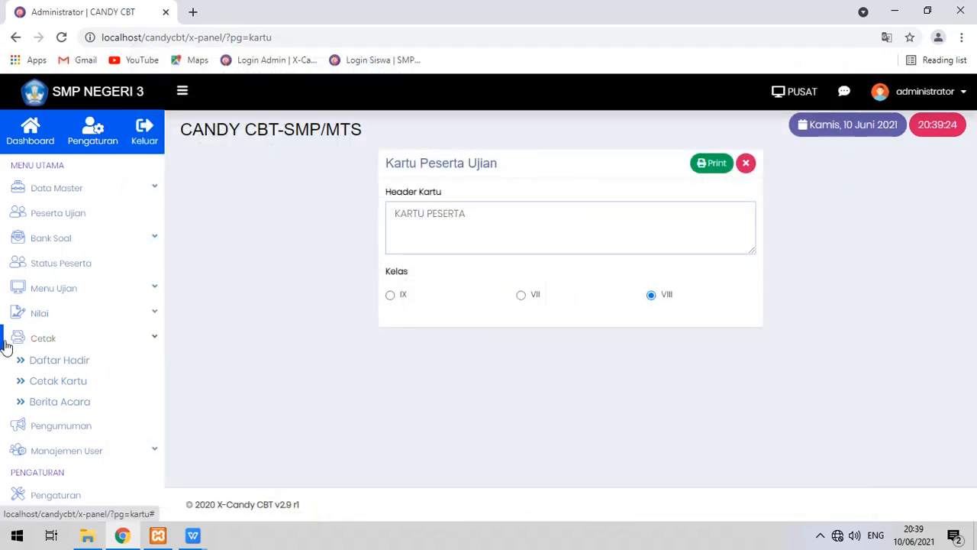
Inspect the Buat Berita Acara form's exam name and notes fields, close it unsaved, and collapse Cetak.
left_click(50, 402)
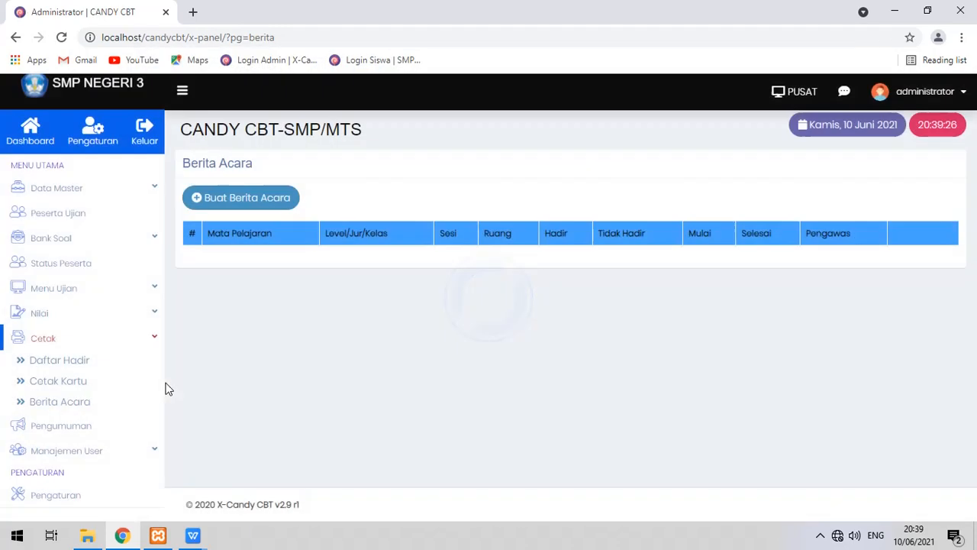
left_click(262, 201)
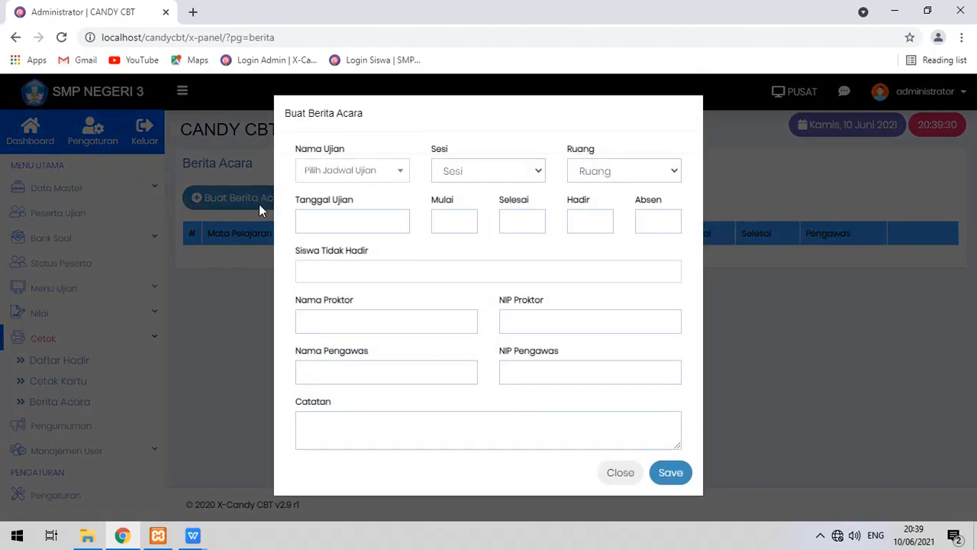
left_click(345, 170)
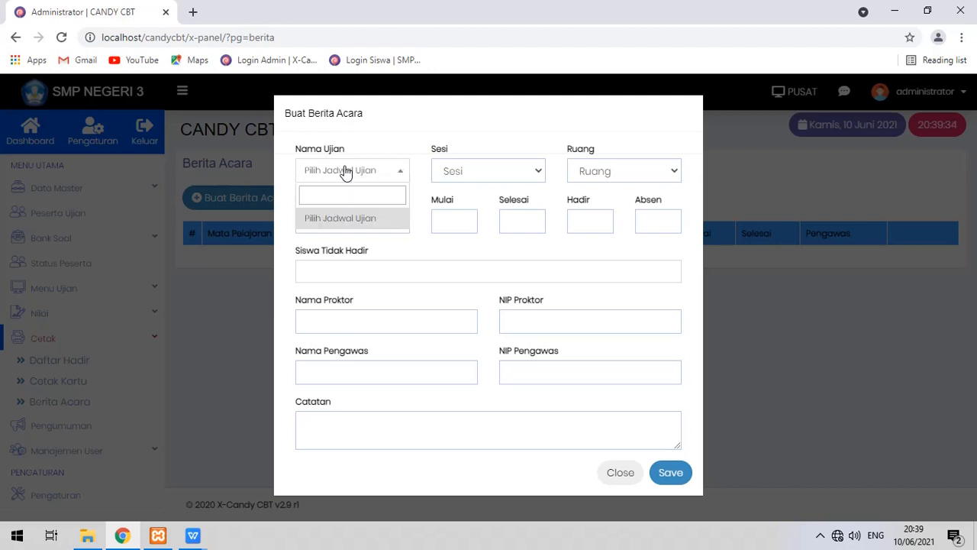
left_click(345, 170)
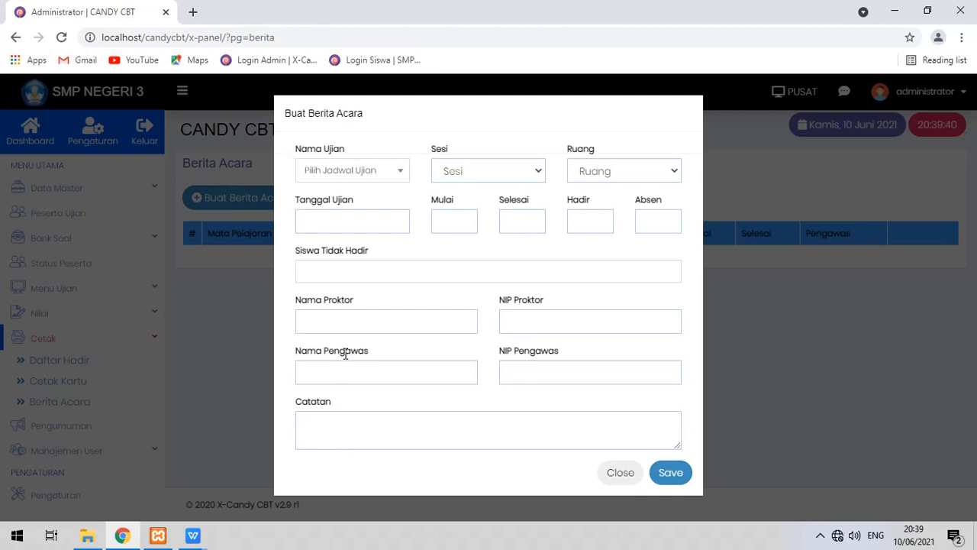
left_click(323, 432)
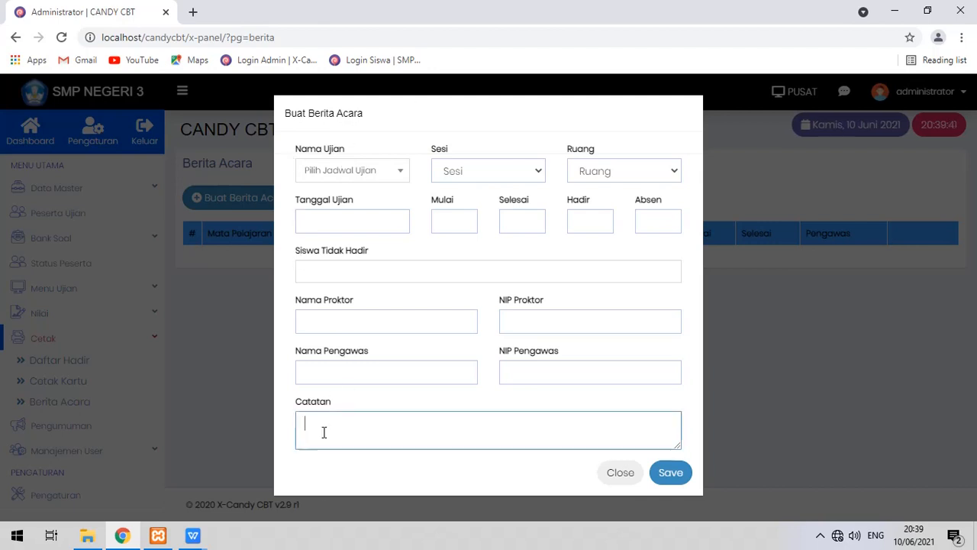
left_click(625, 481)
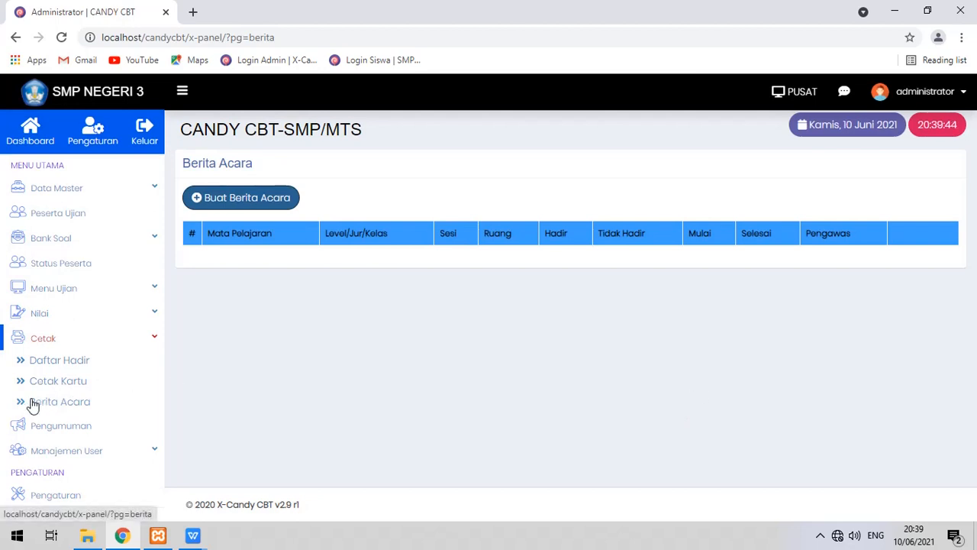
left_click(142, 337)
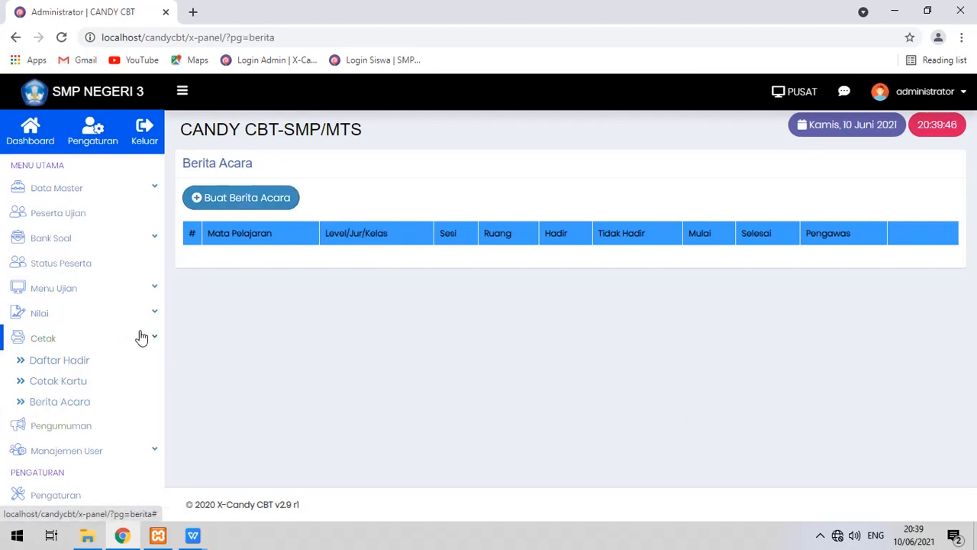
left_click(141, 337)
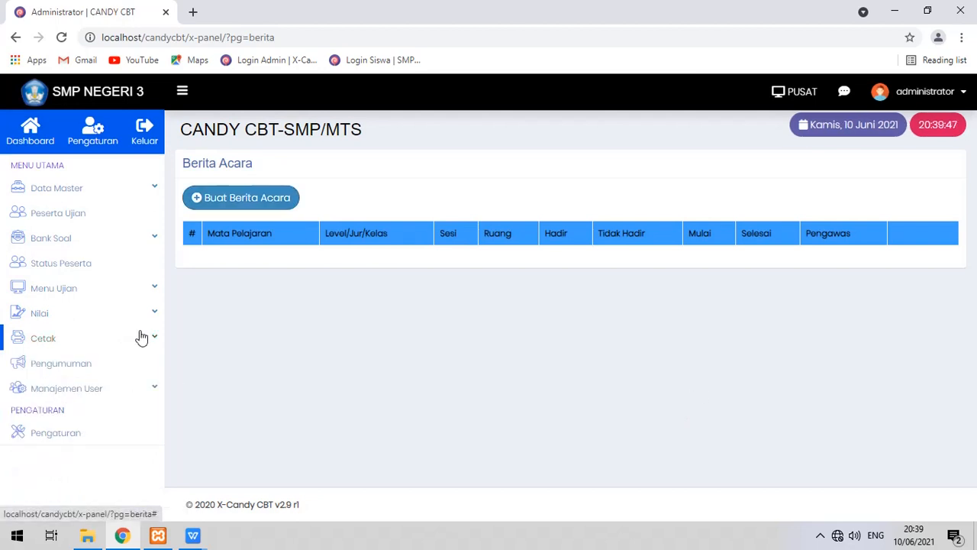
Start a Pengumuman entry titled INFO for siswa and place the cursor in the body.
left_click(81, 373)
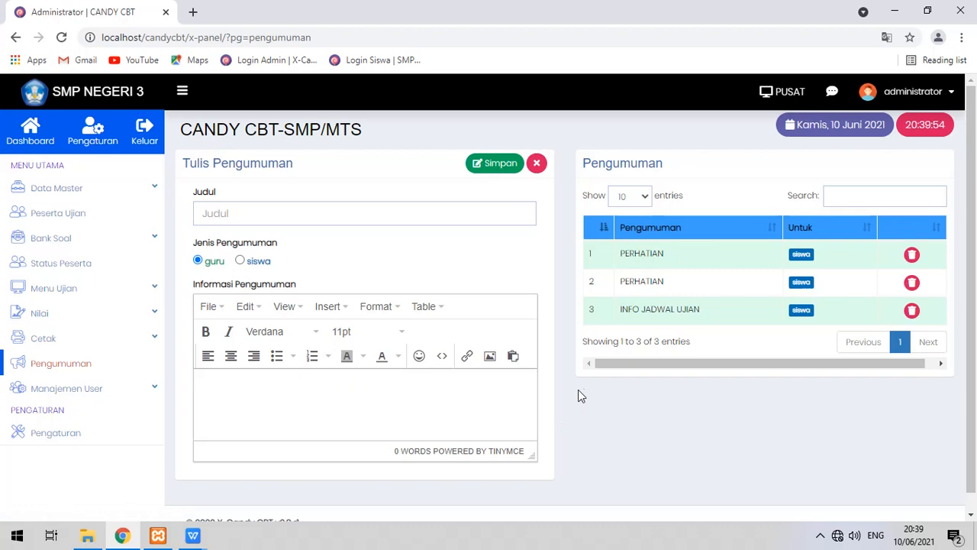
left_click_drag(579, 387, 921, 412)
left_click(294, 207)
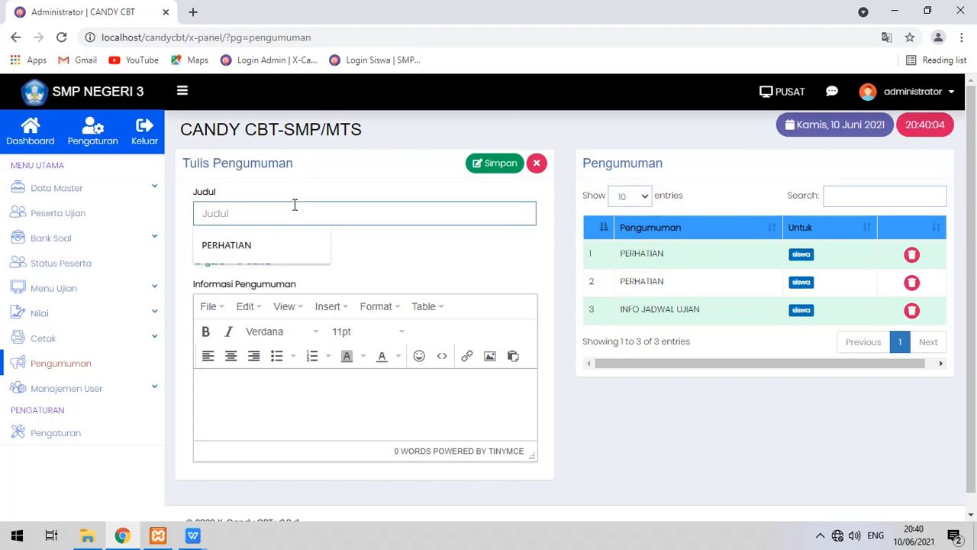
type("INFO")
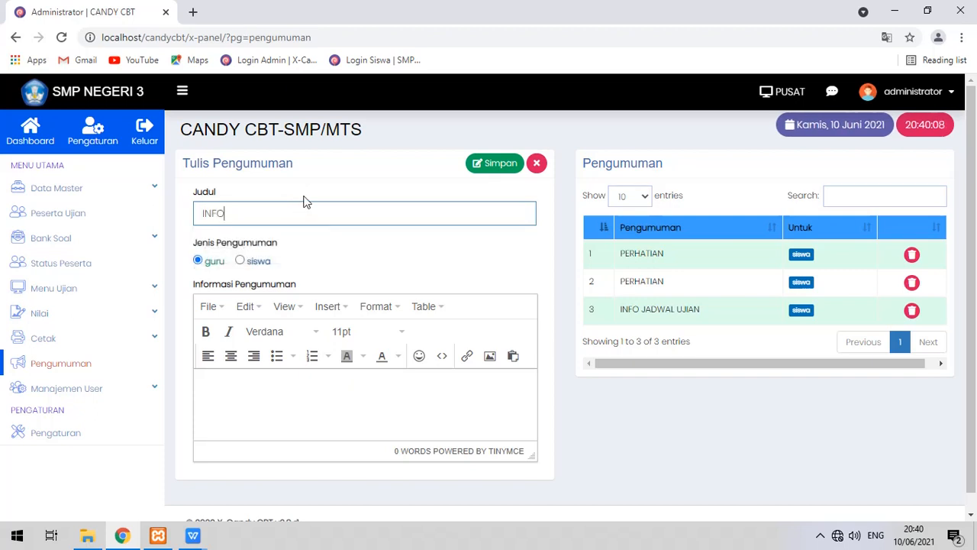
left_click(243, 262)
left_click(257, 387)
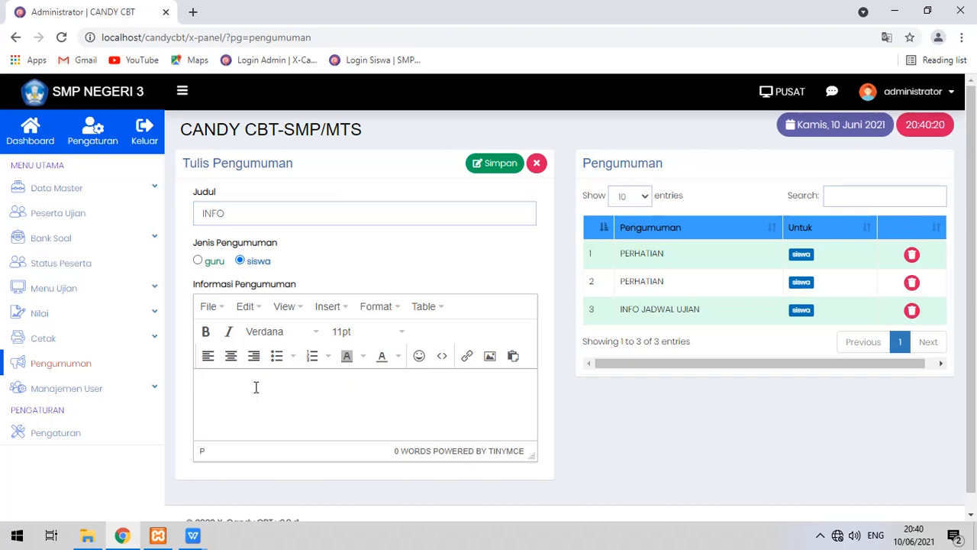
Type three body lines: 'Silahkan menaksanakan ujian dengan hati-hati.', the no-other-browsers rule, and the auto-end warning.
type("Silahkan men")
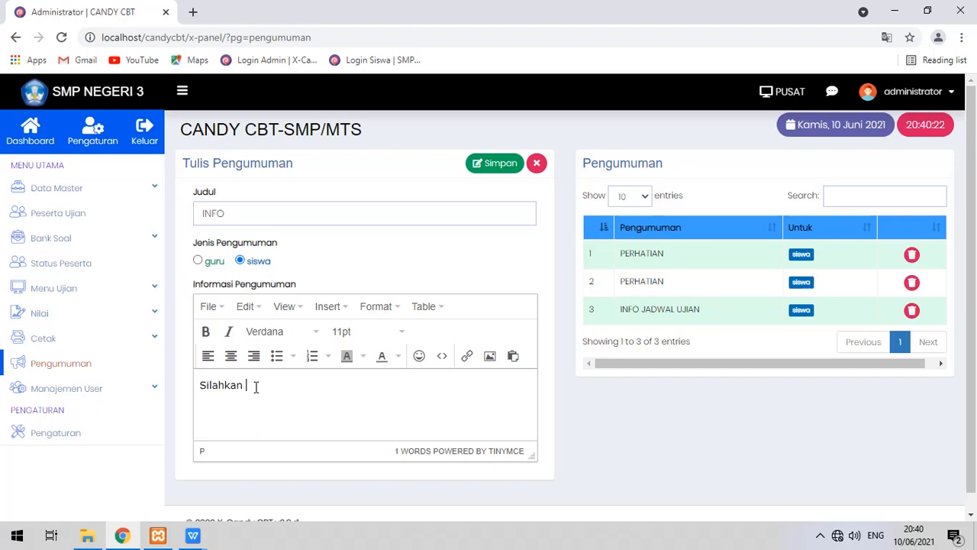
type("aksa")
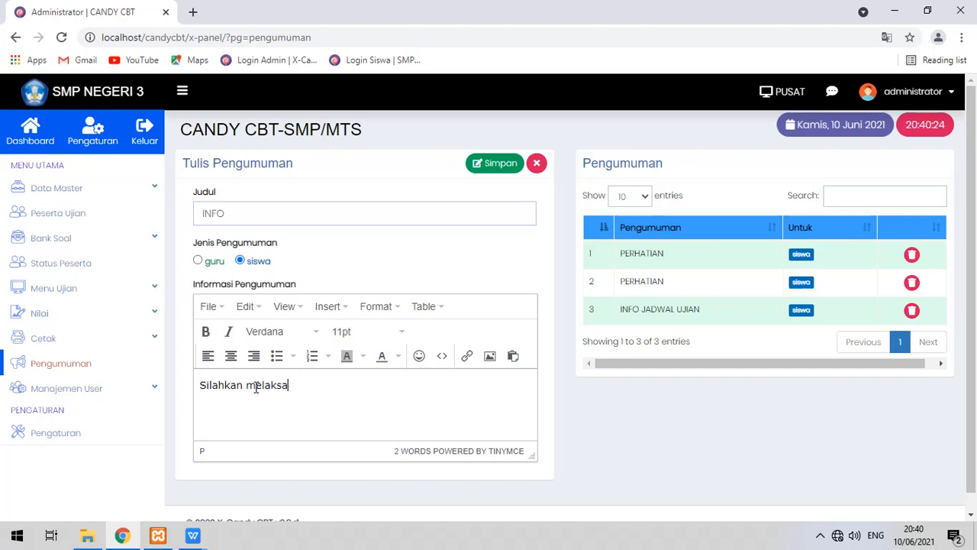
type("nakan ujian dengan")
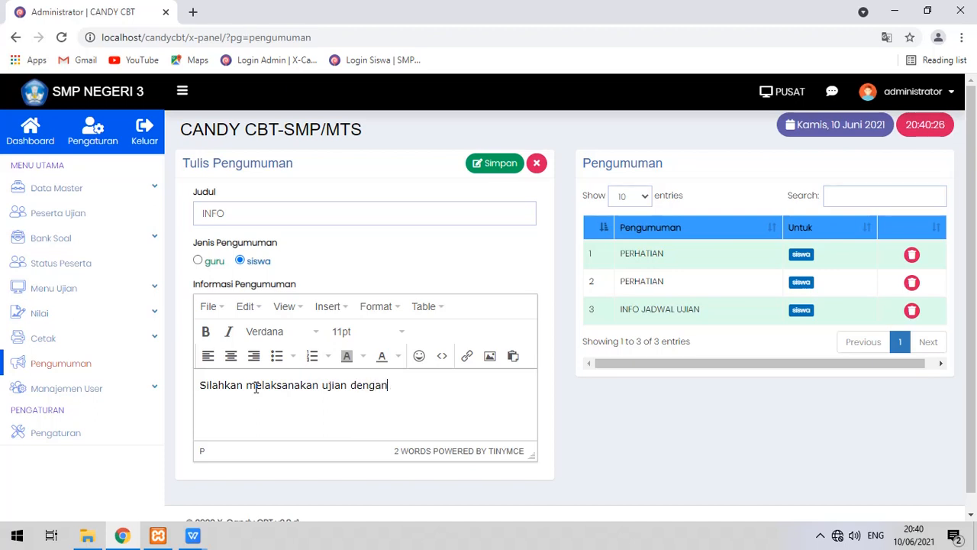
type(" hati-hati.")
key("Return")
type("Dilar")
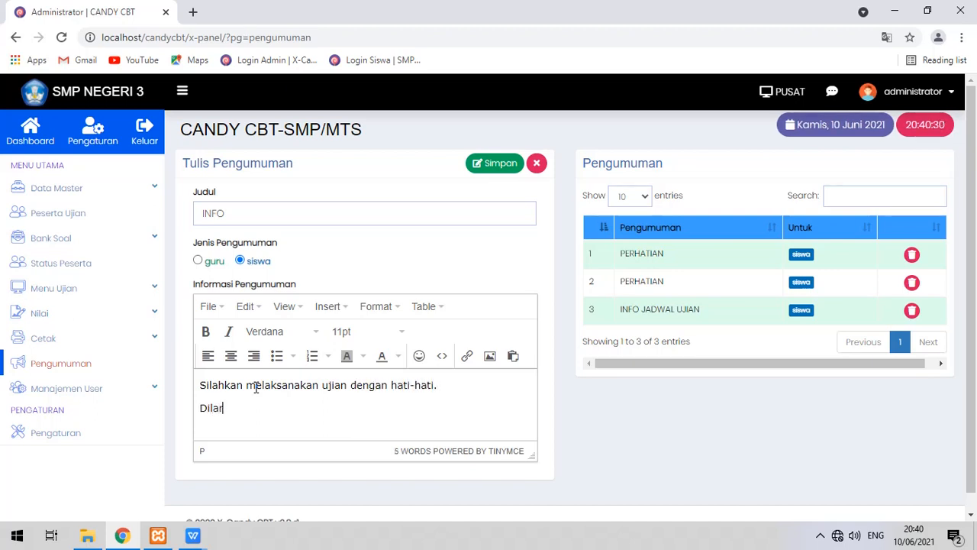
type("ang me")
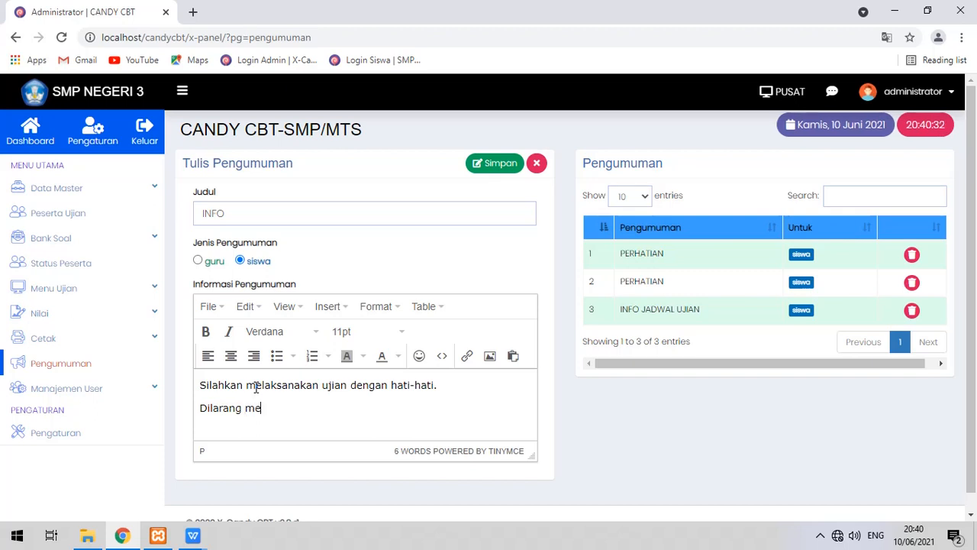
type("mbuka brow")
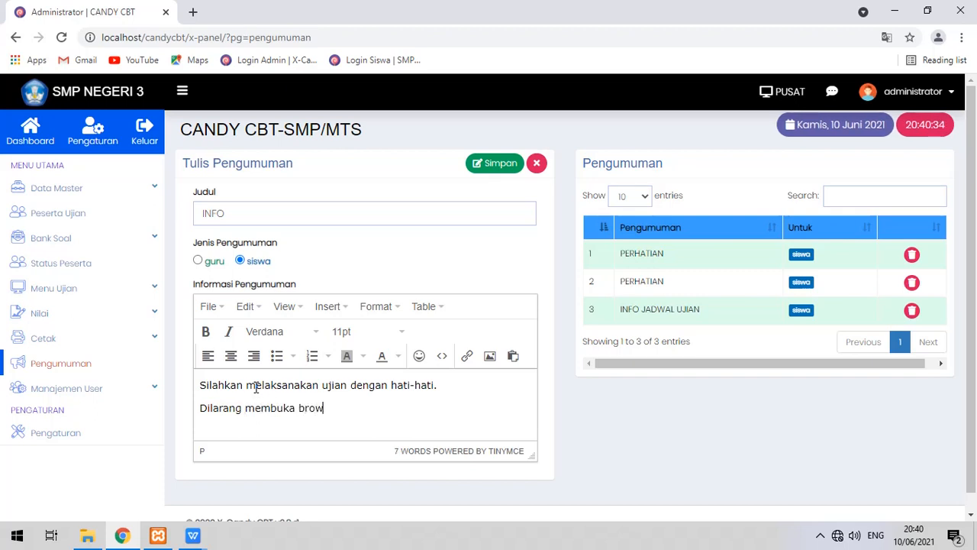
type("ser lain untuk me")
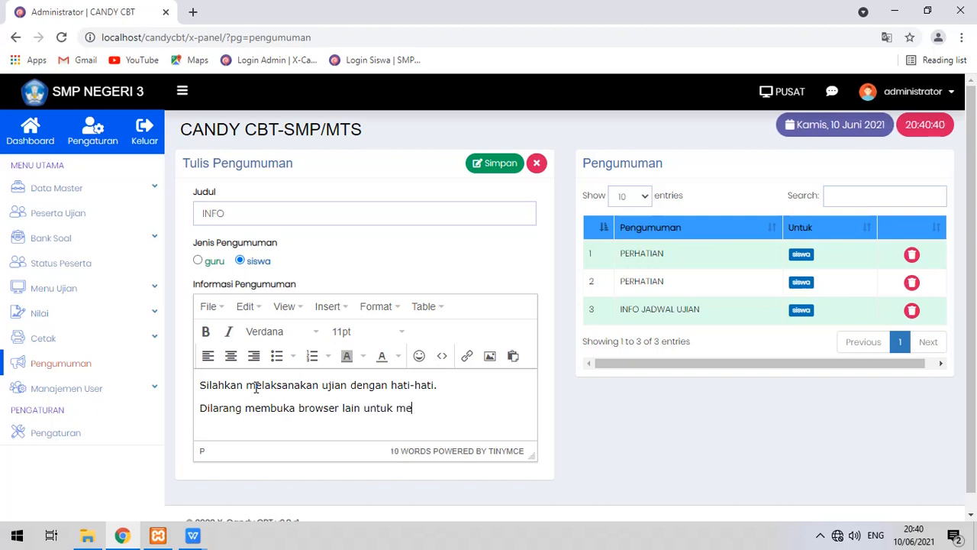
type("ncari ja")
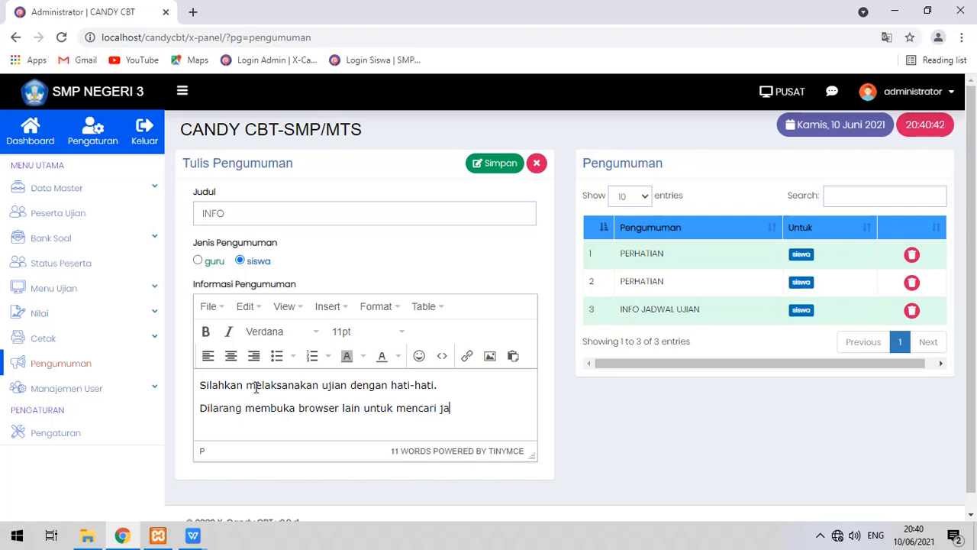
type("waban.")
key("Return")
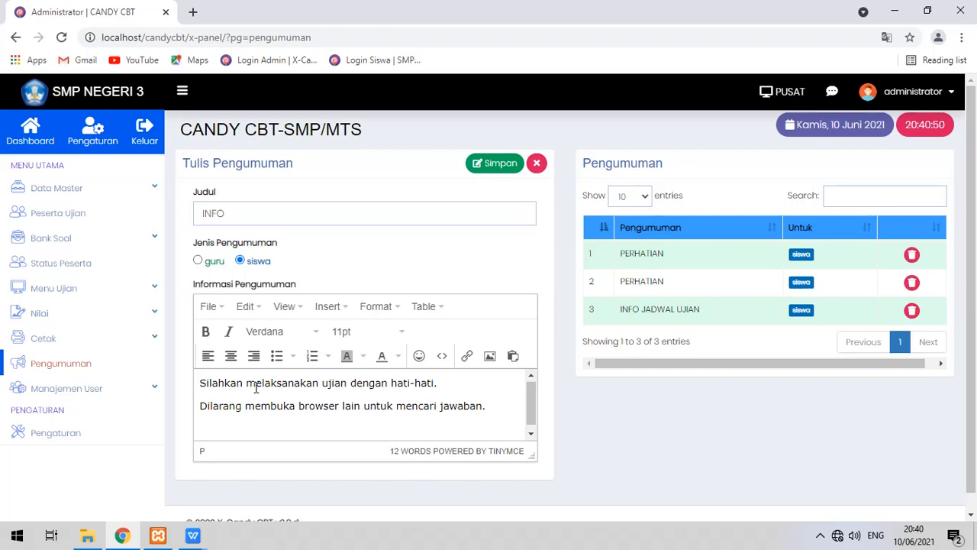
type("ika hal ter")
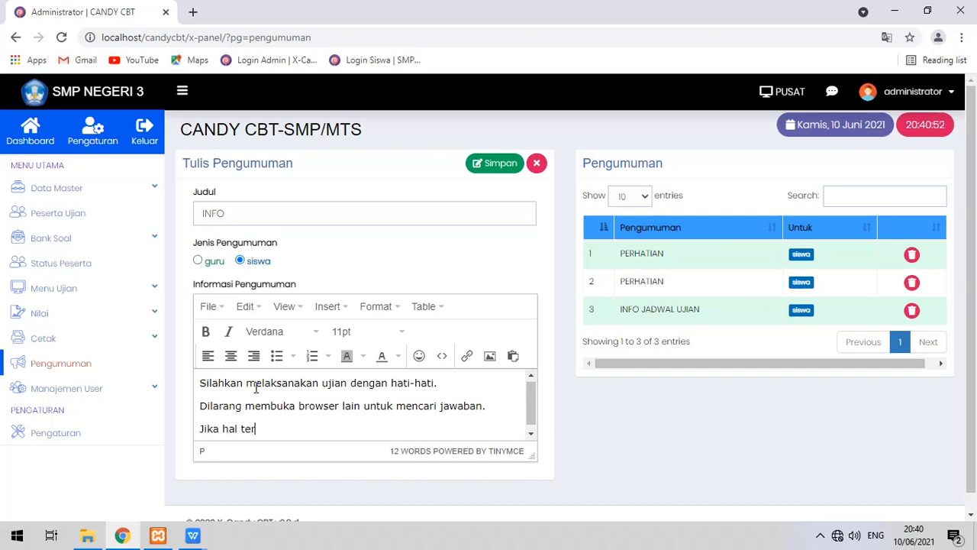
type("sebut dilakukan, maka")
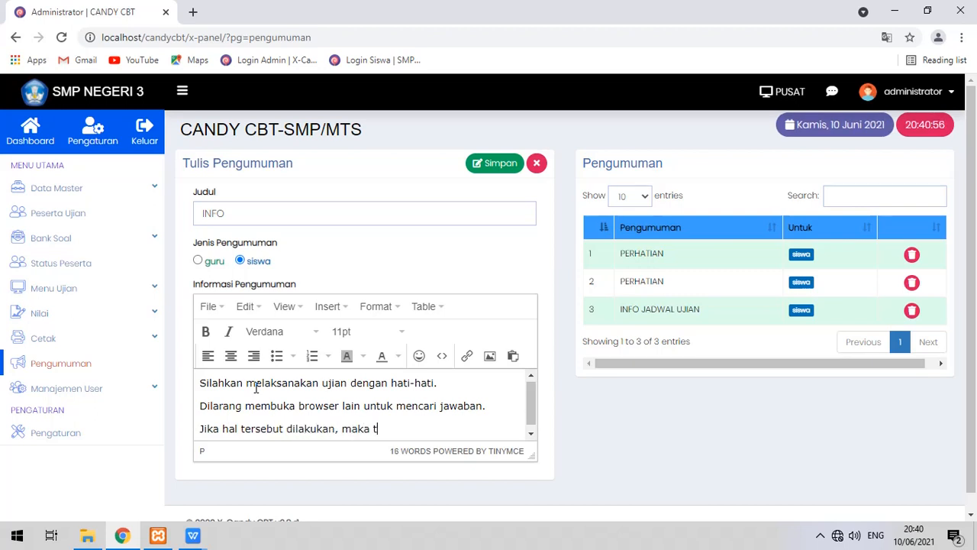
type(" otomatis akan")
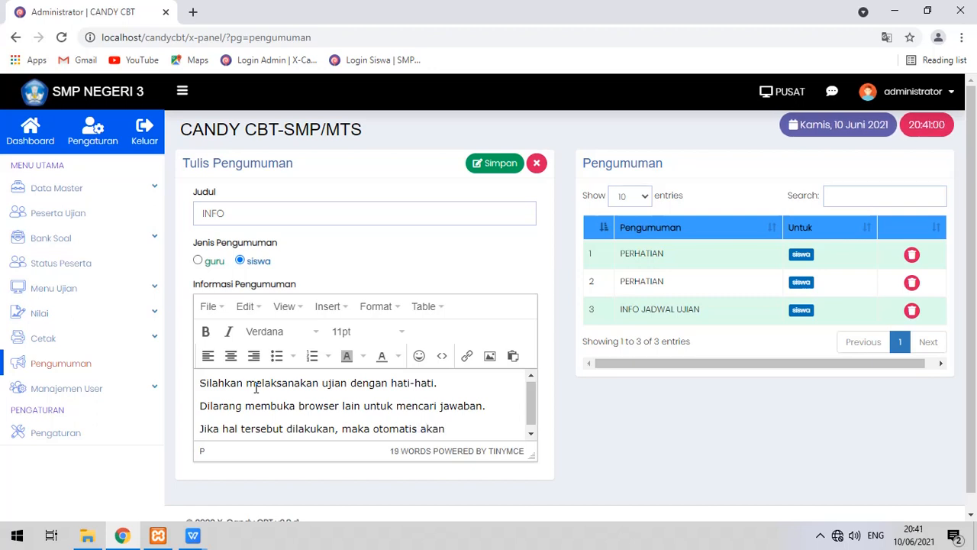
type(" selesai uj")
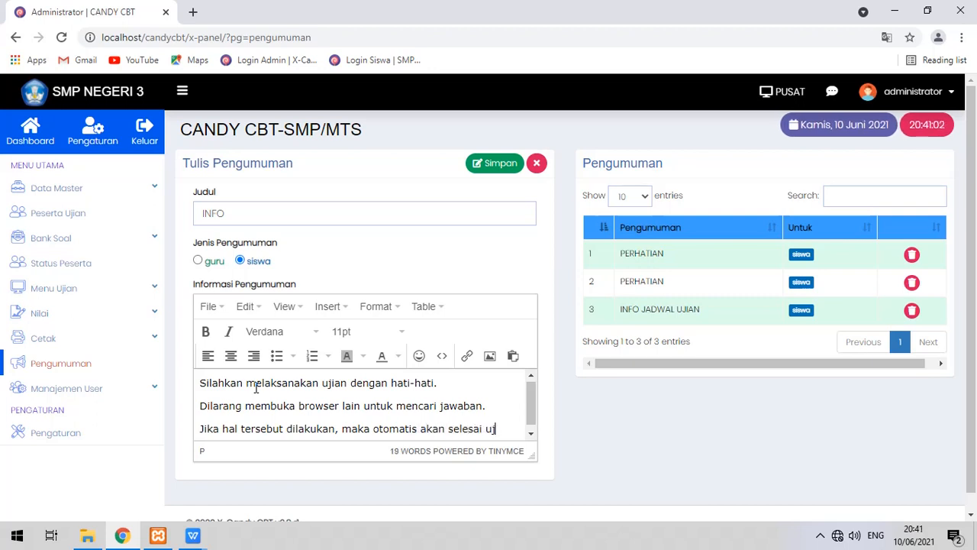
type("ian.")
left_click_drag(201, 388, 515, 428)
left_click(515, 423)
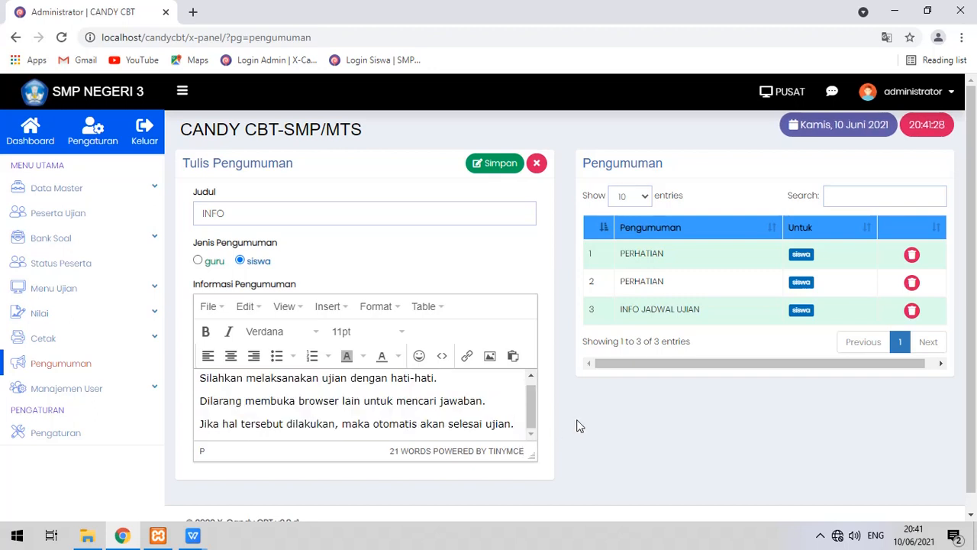
Open Status Peserta to view the empty participant status table.
scroll(497, 430, "up", 1)
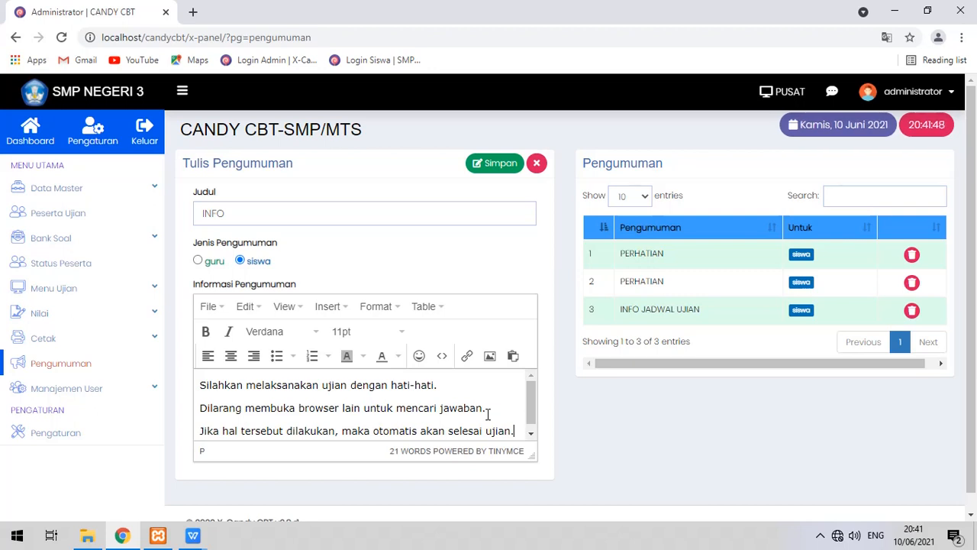
left_click(99, 266)
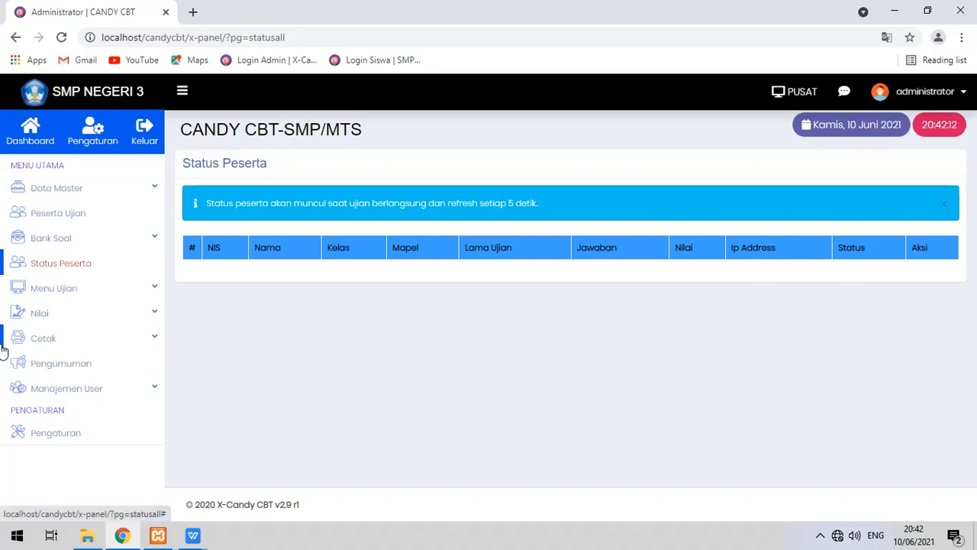
Check the empty Reset Ujian list under Menu Ujian, then return to Pengumuman.
left_click(98, 292)
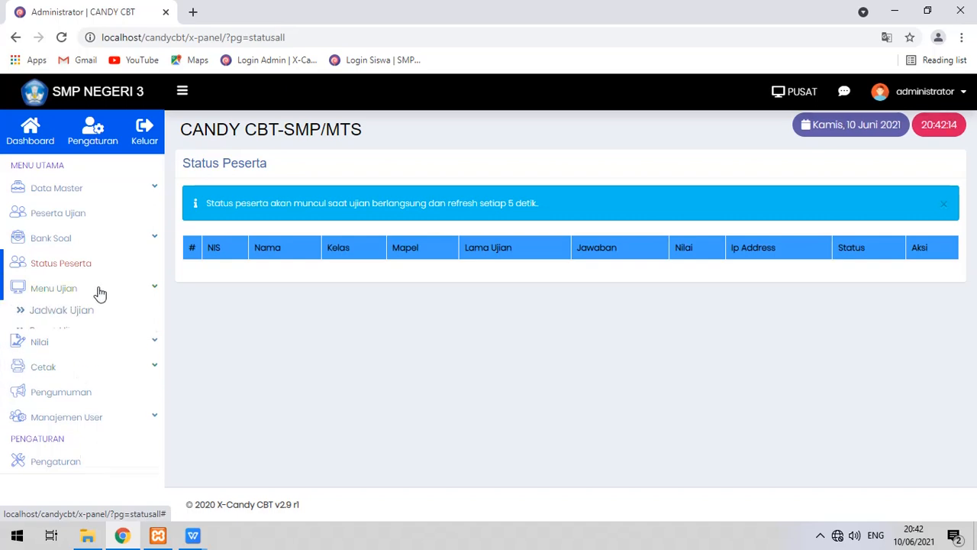
left_click(69, 333)
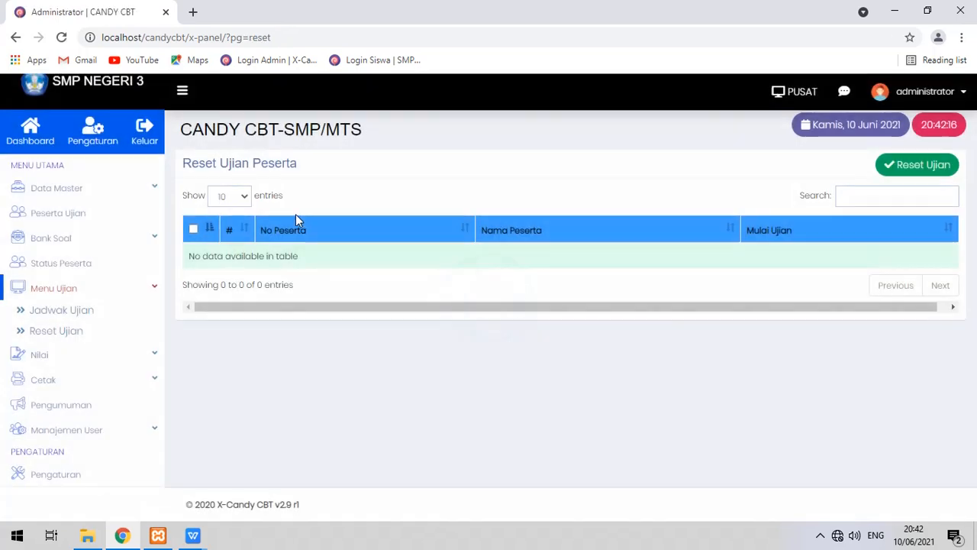
left_click(123, 405)
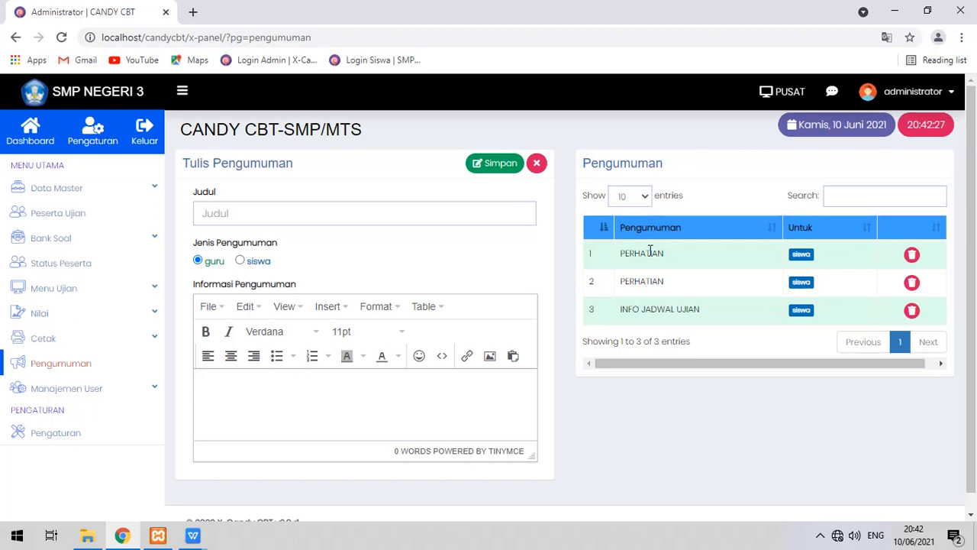
left_click(192, 12)
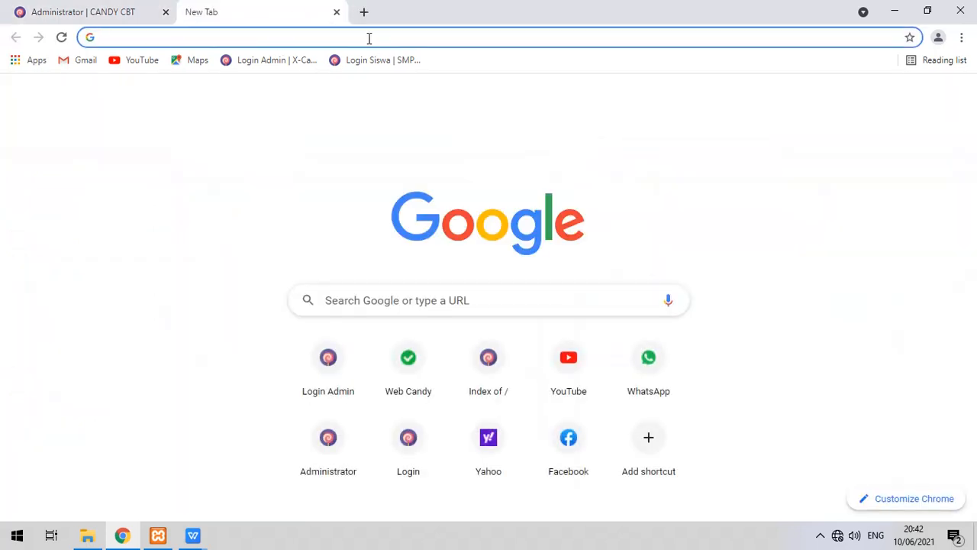
left_click(376, 61)
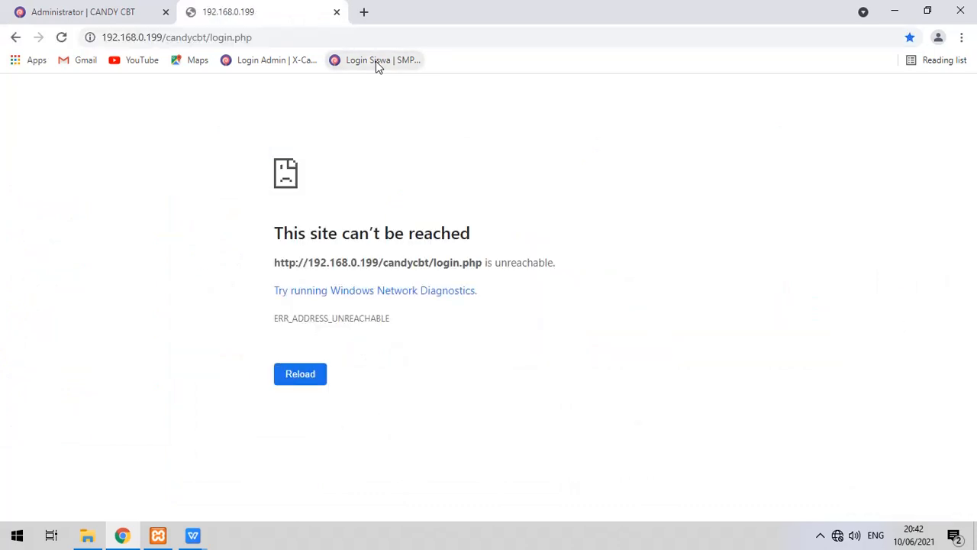
left_click(337, 13)
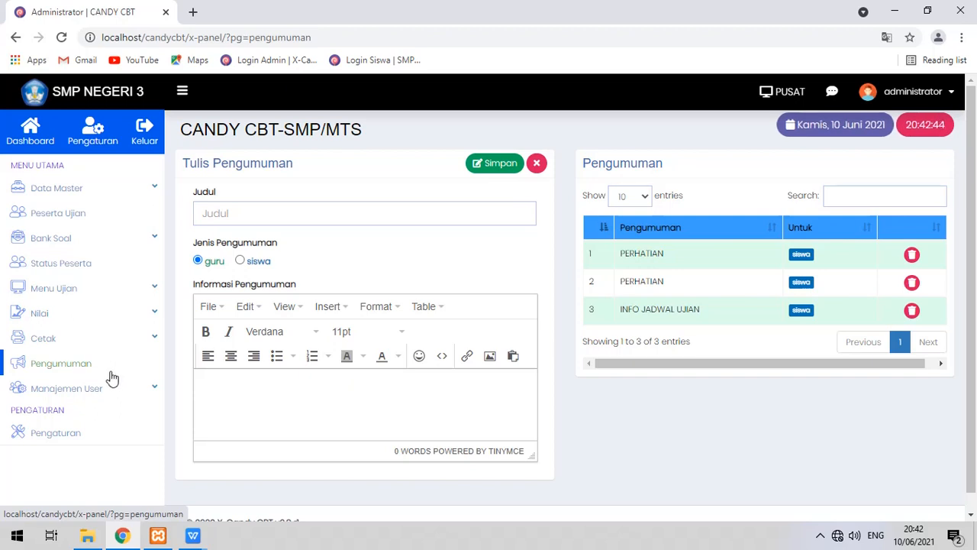
Log out of the administrator account, then close Chrome and the importdatamapel spreadsheet.
scroll(113, 377, "down", 1)
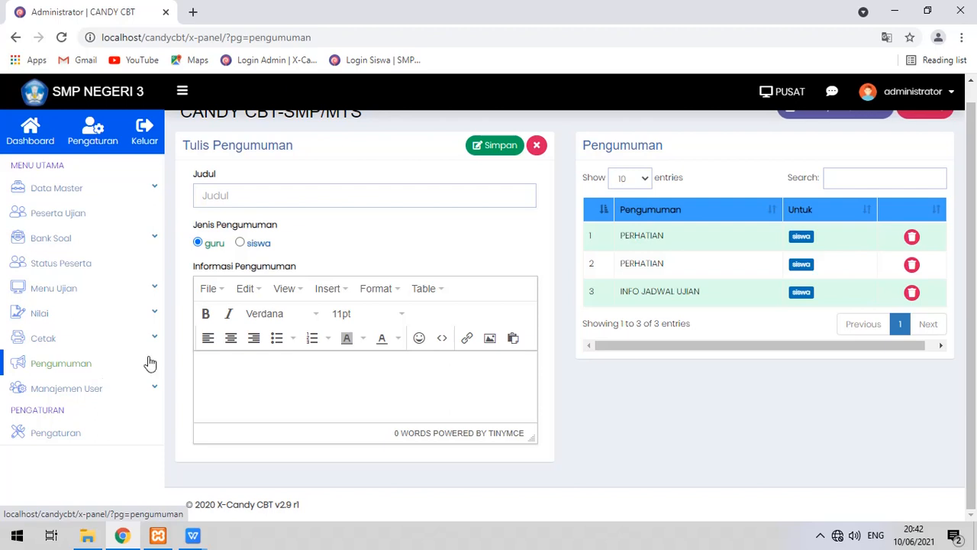
left_click(943, 94)
left_click(940, 255)
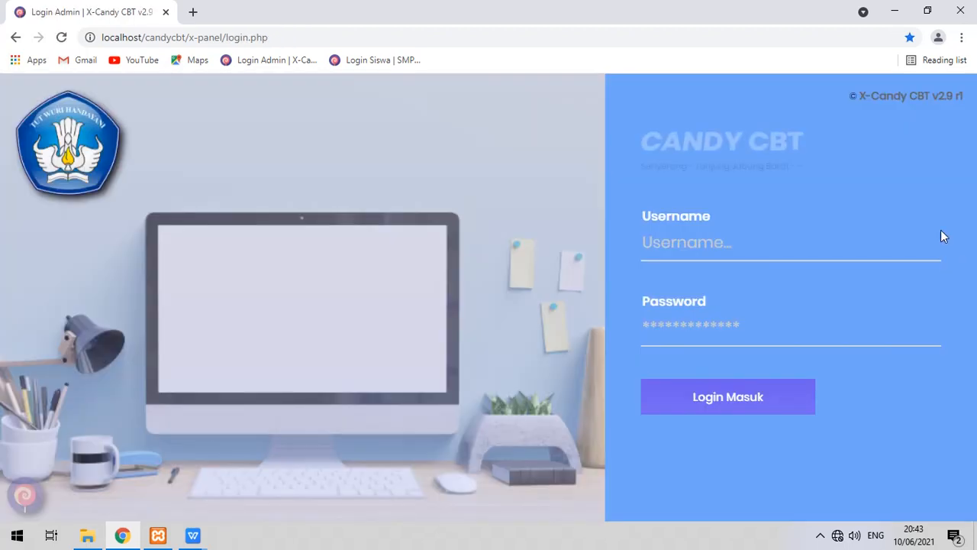
left_click(960, 10)
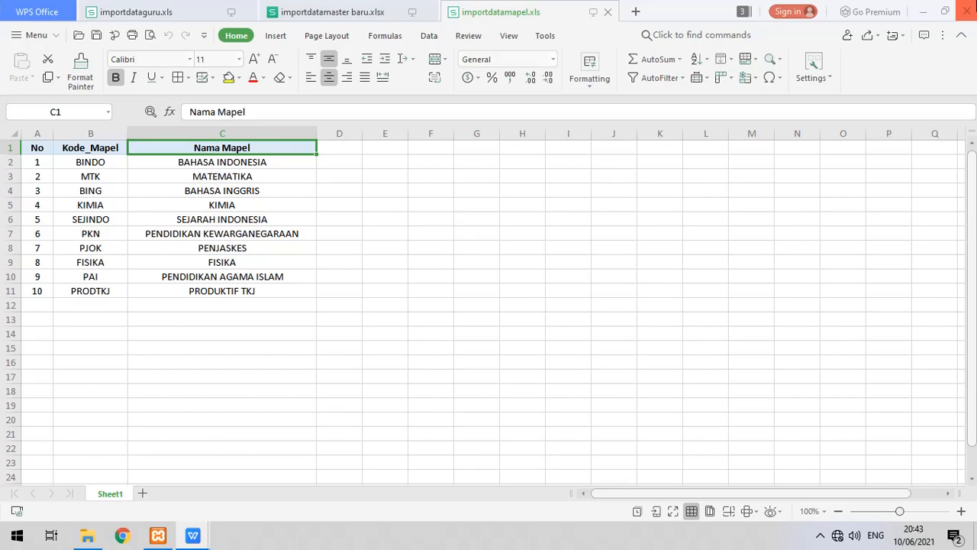
key("alt+F4")
Stop the Apache and MySQL servers in XAMPP and close its control panel.
left_click(161, 537)
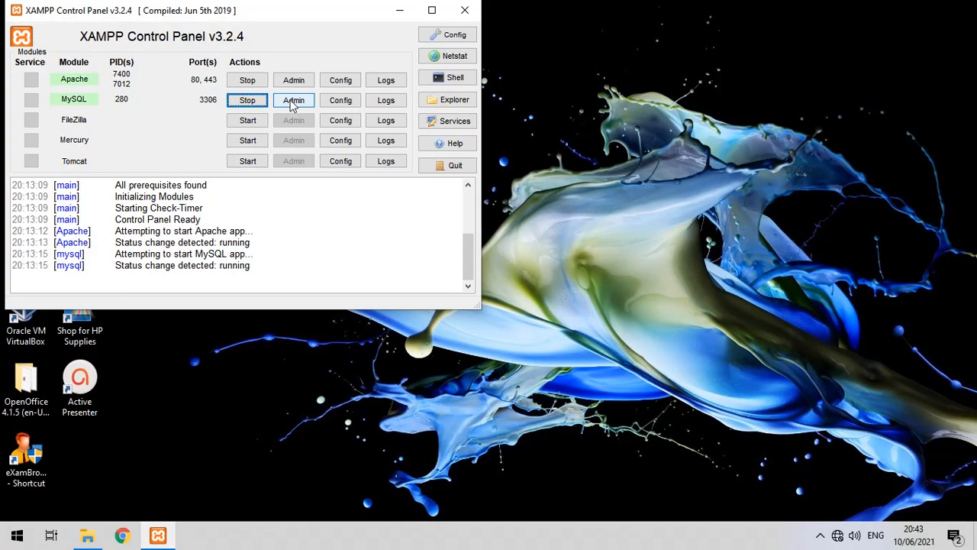
left_click(254, 82)
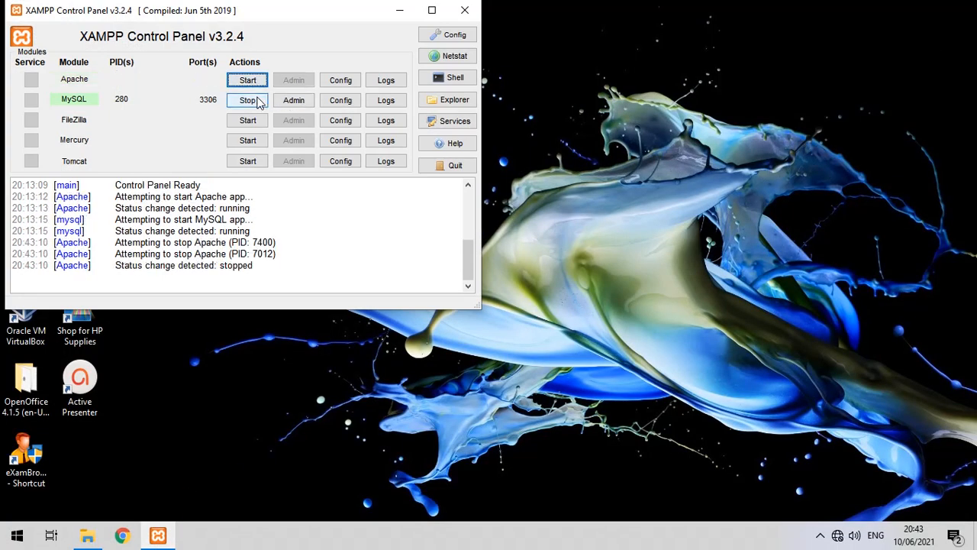
left_click(255, 101)
left_click(465, 12)
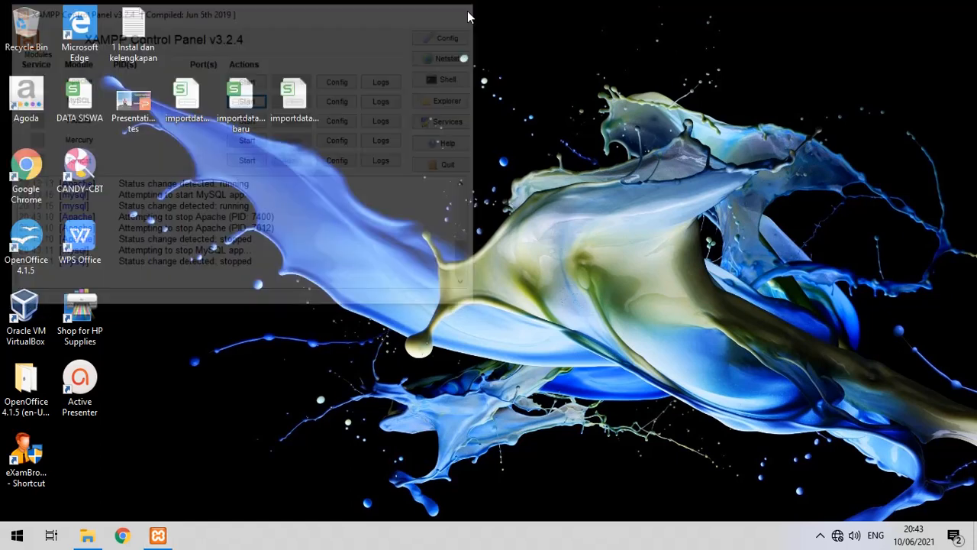